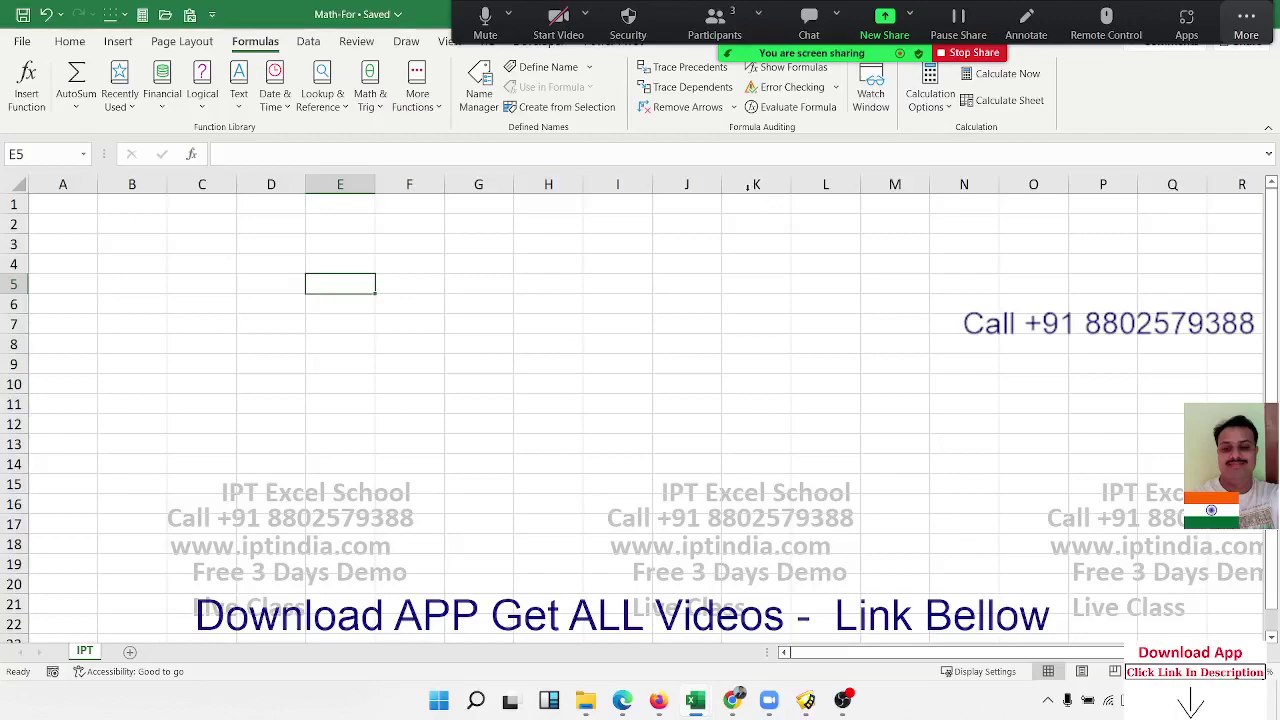
# Enter 85, 25, 63, 36, -56 and 25 into B2:B7
pyautogui.click(143, 222)
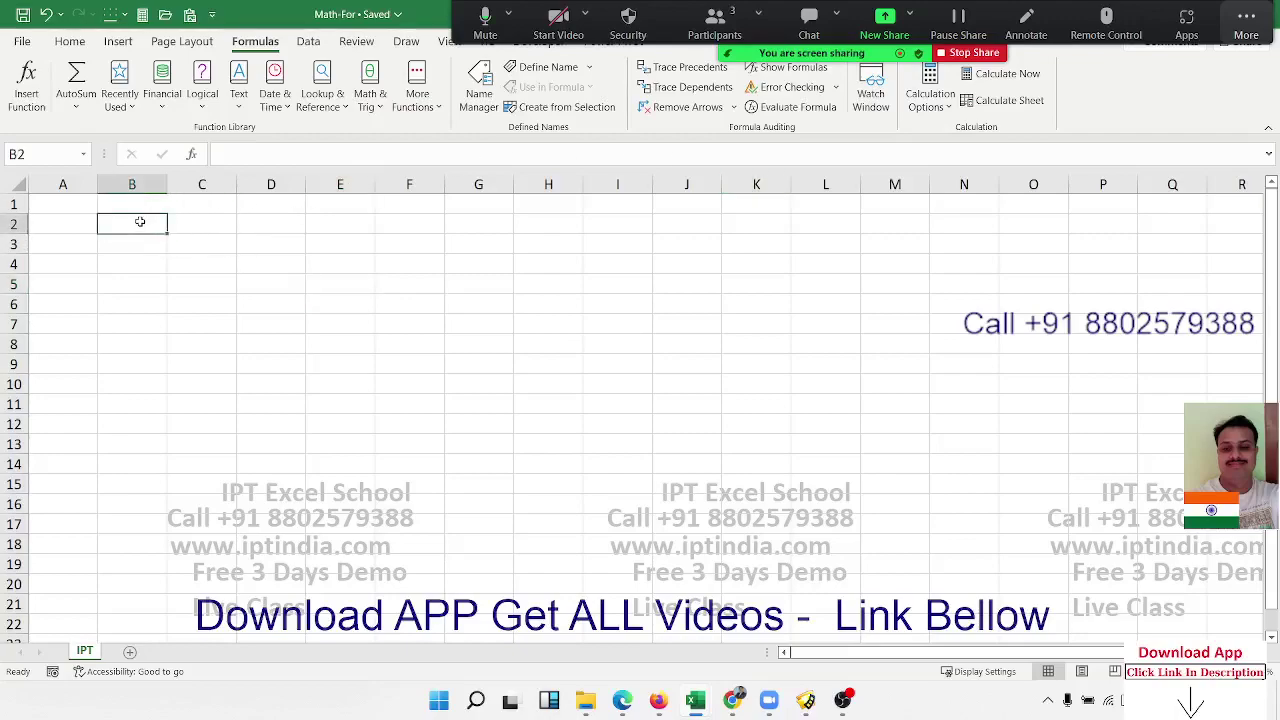
pyautogui.write('85')
pyautogui.press('Return')
pyautogui.write('25')
pyautogui.press('Return')
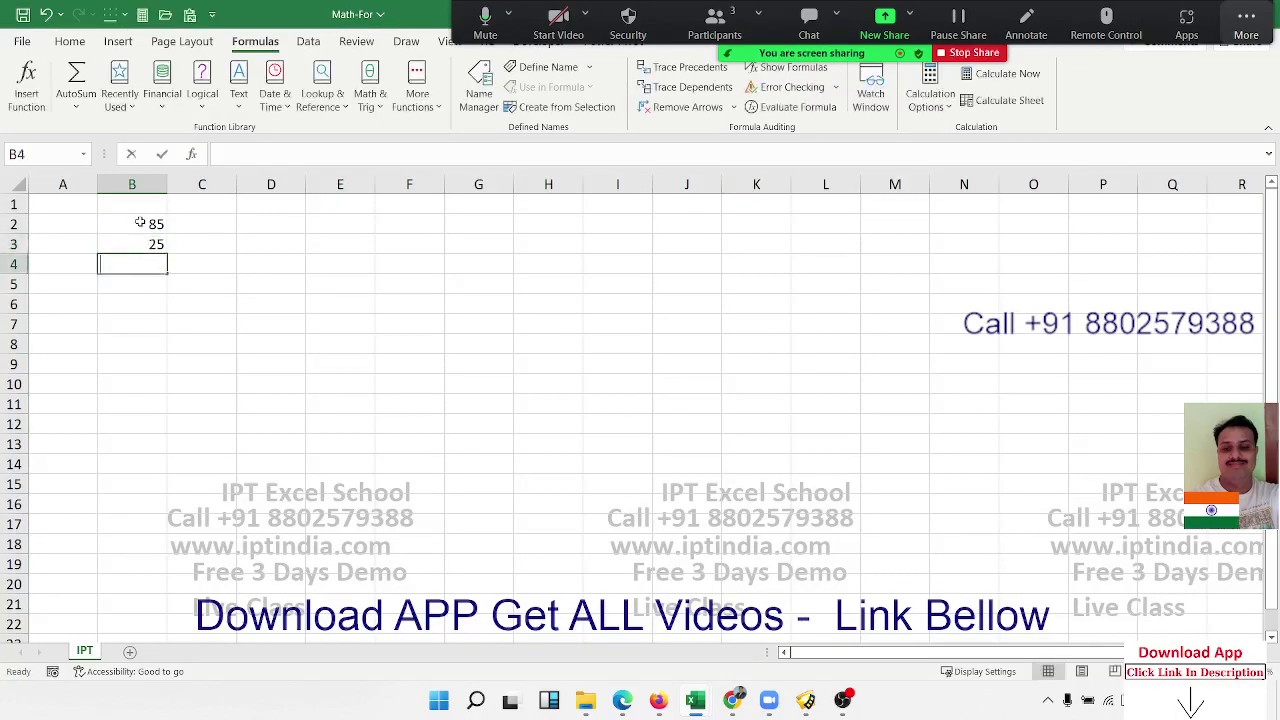
pyautogui.write('63')
pyautogui.press('Return')
pyautogui.write('36')
pyautogui.press('Return')
pyautogui.write('-5')
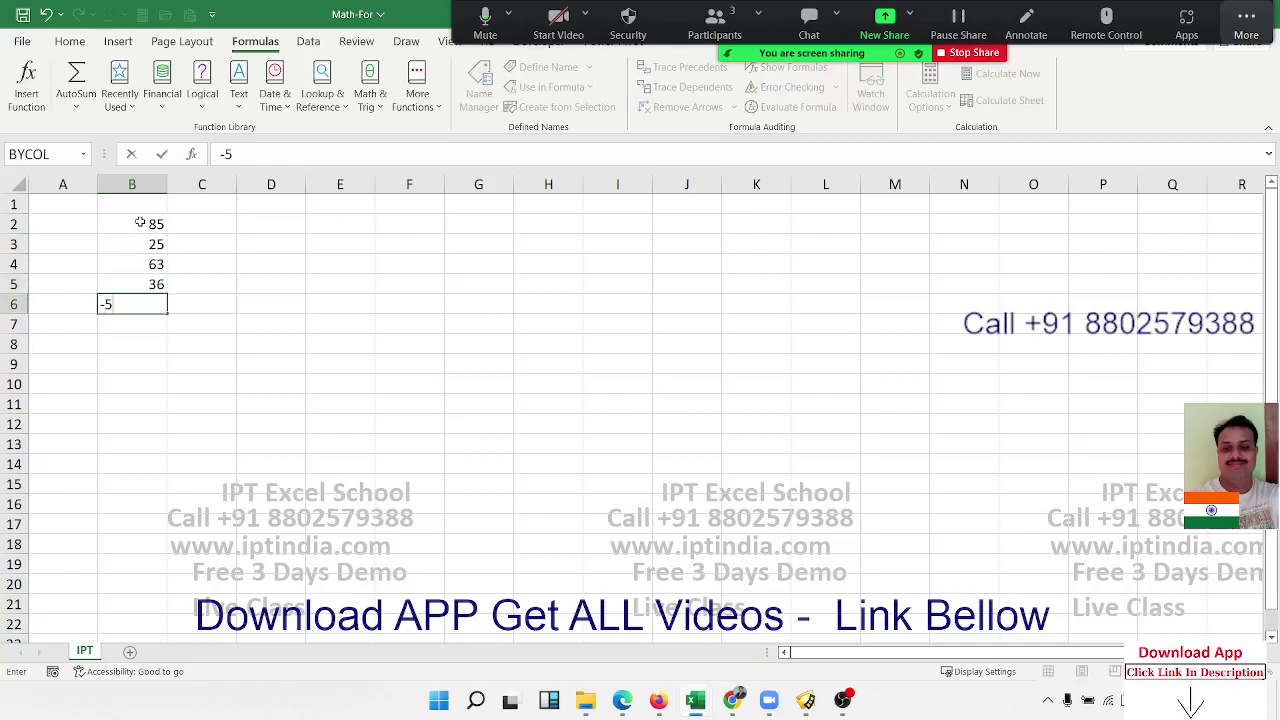
pyautogui.write('625')
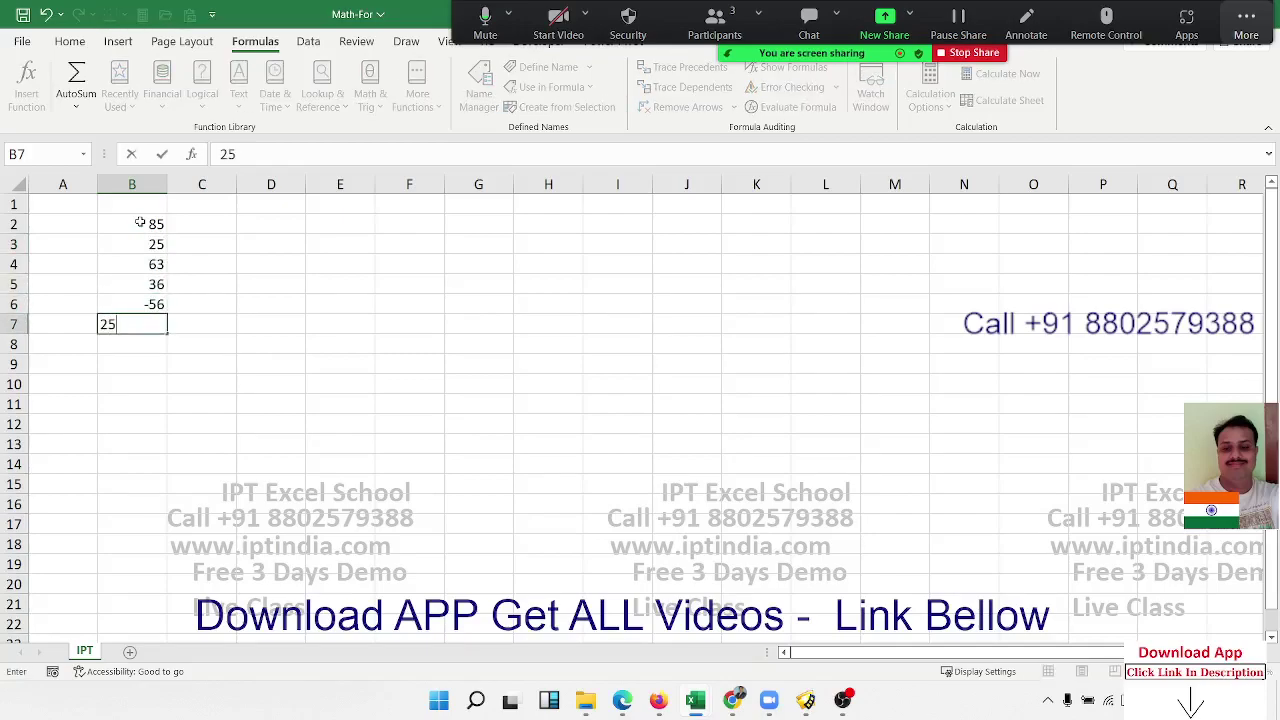
pyautogui.press('Return')
# Continue with -53, 65, 25, 63, 53 and 63 in B8:B13
pyautogui.write('-53')
pyautogui.press('Return')
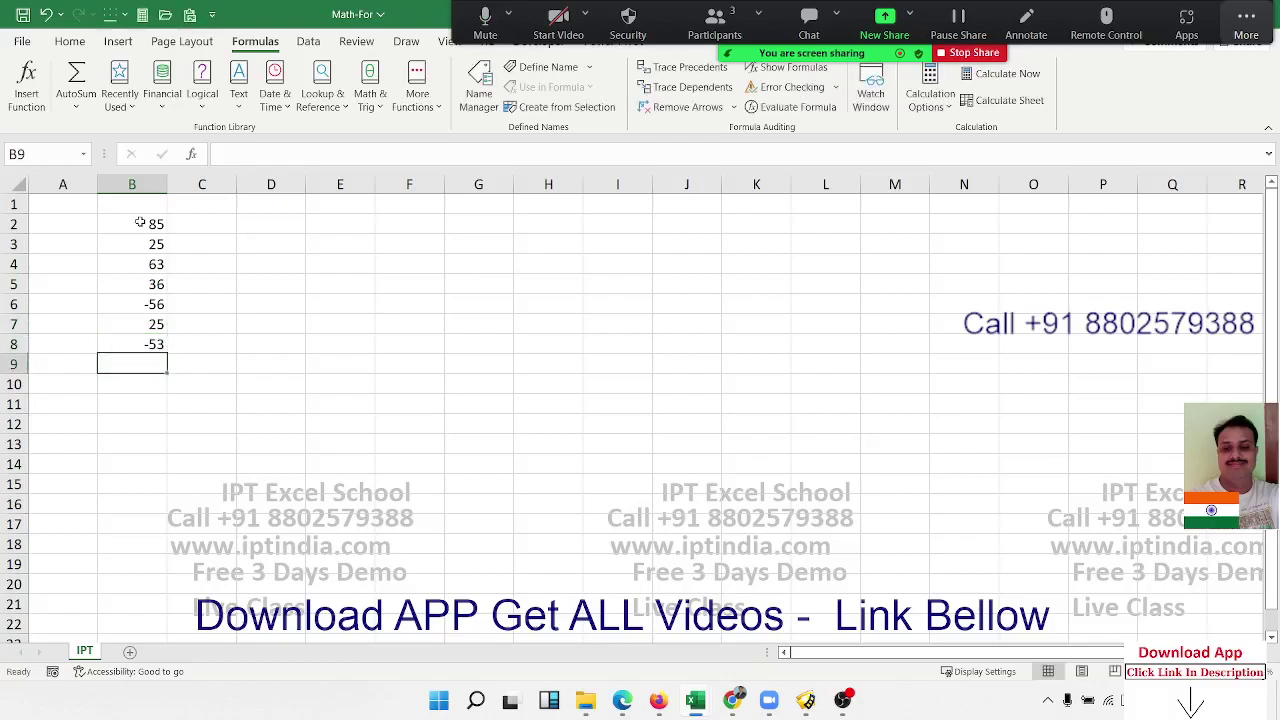
pyautogui.write('65')
pyautogui.press('Return')
pyautogui.write('25')
pyautogui.press('Return')
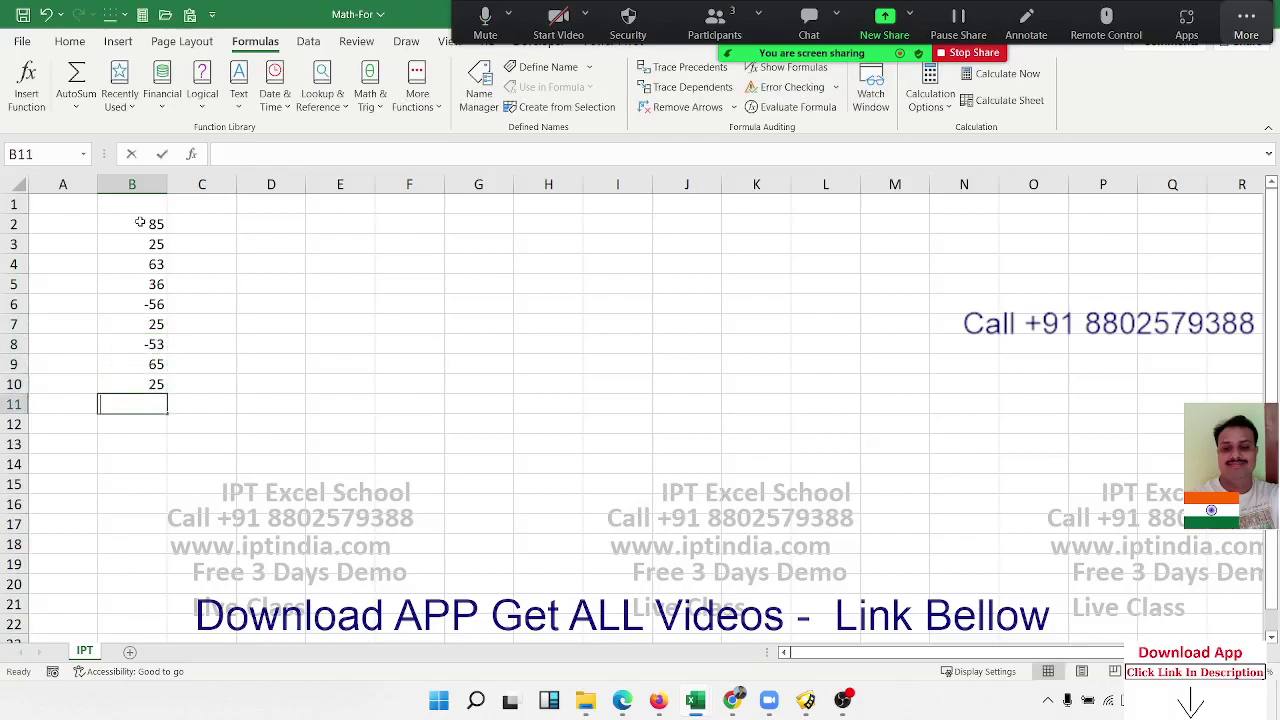
pyautogui.write('63')
pyautogui.press('Return')
pyautogui.write('53')
pyautogui.press('Return')
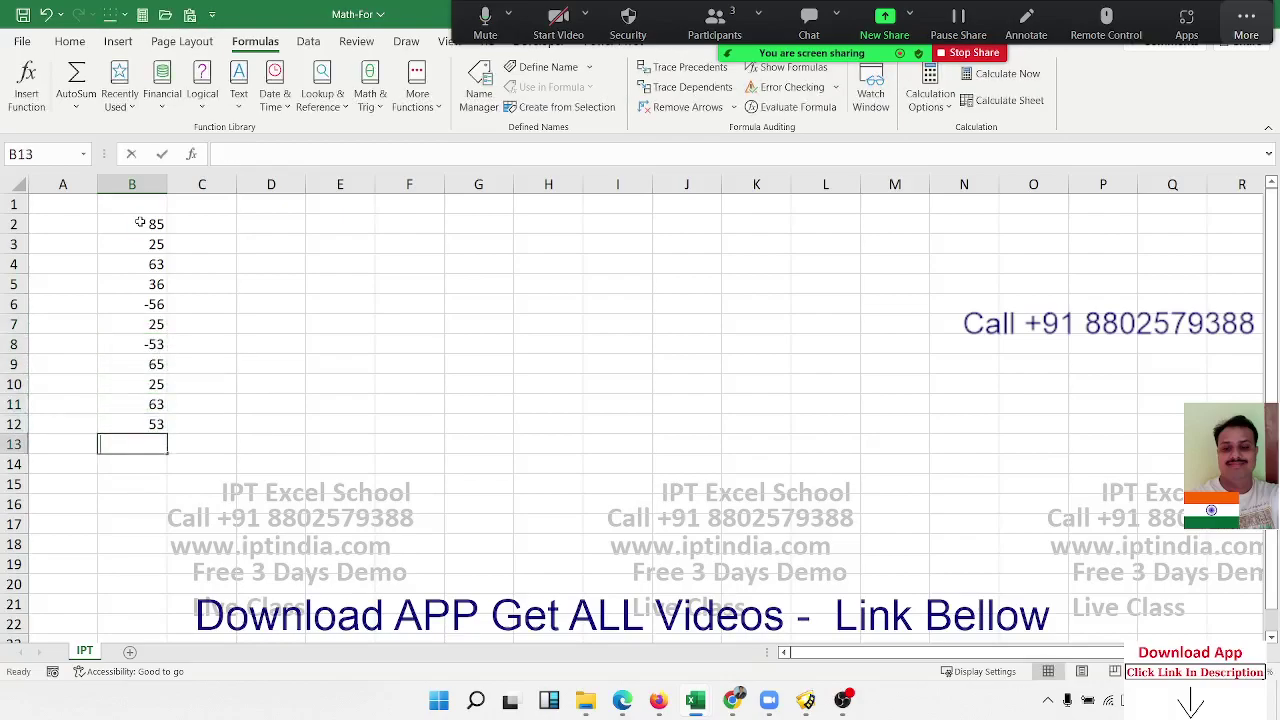
pyautogui.write('63')
pyautogui.press('Return')
pyautogui.press('super')
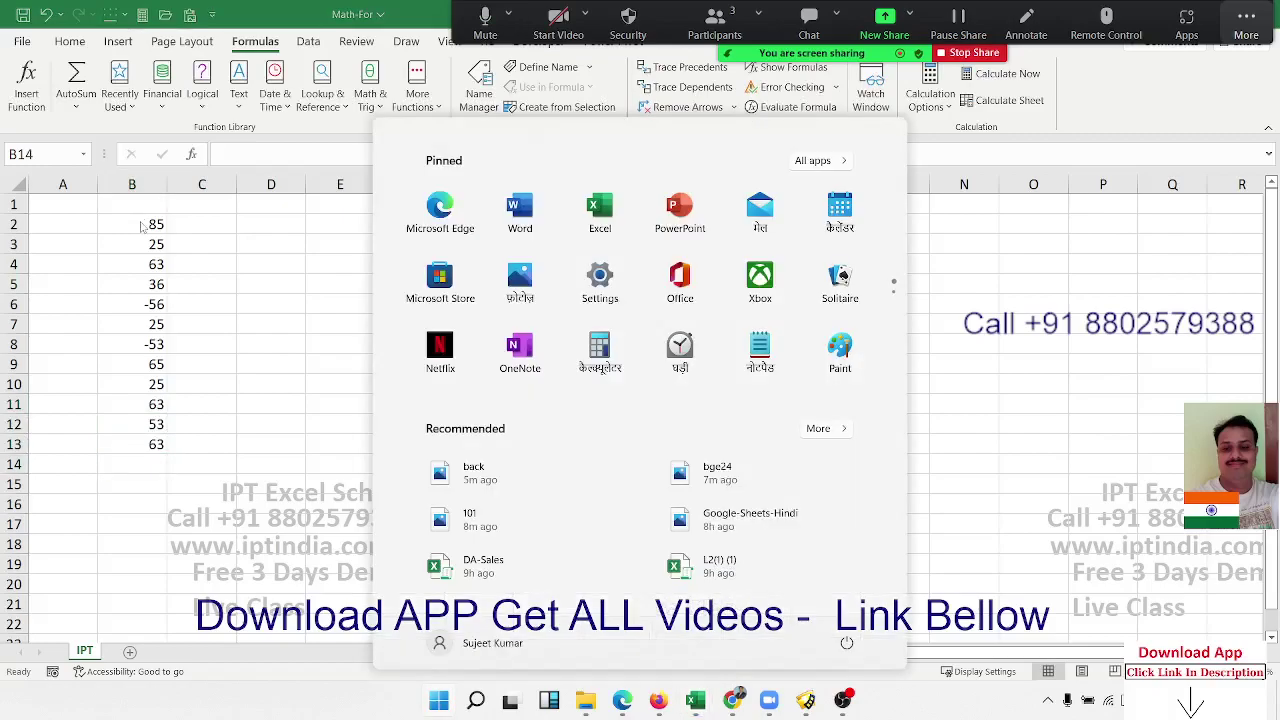
pyautogui.write('c')
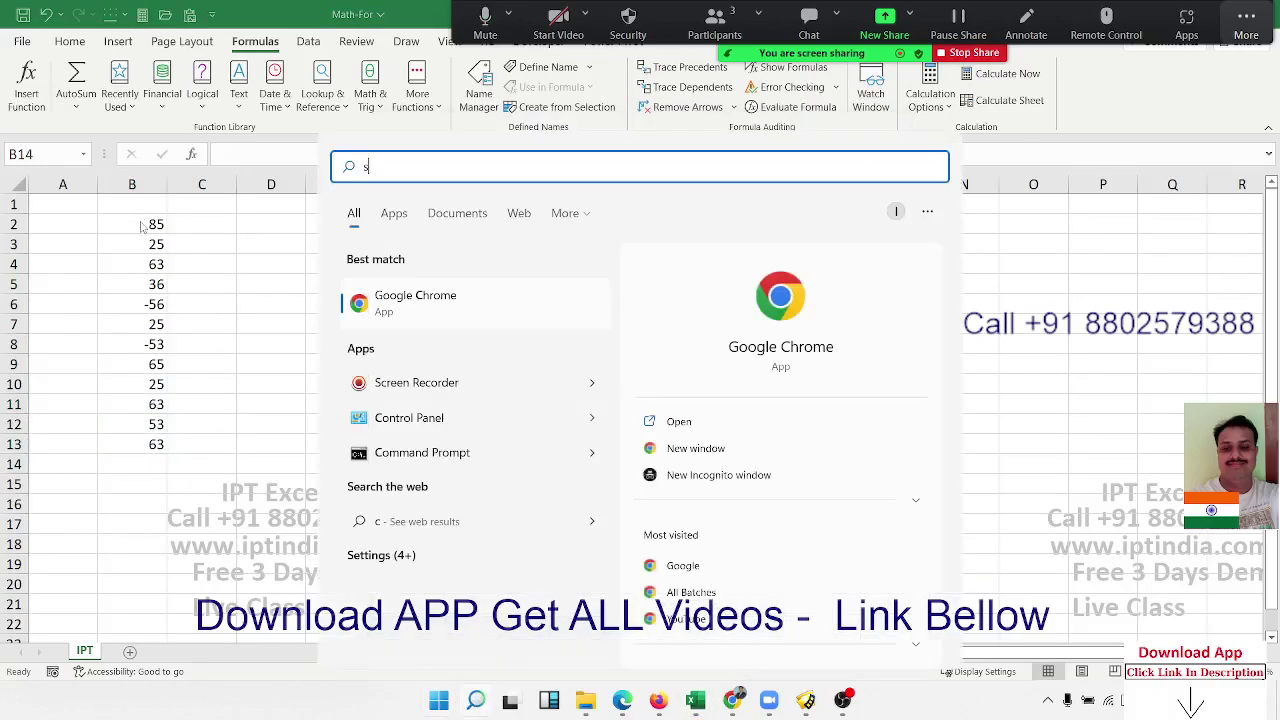
pyautogui.press('BackSpace')
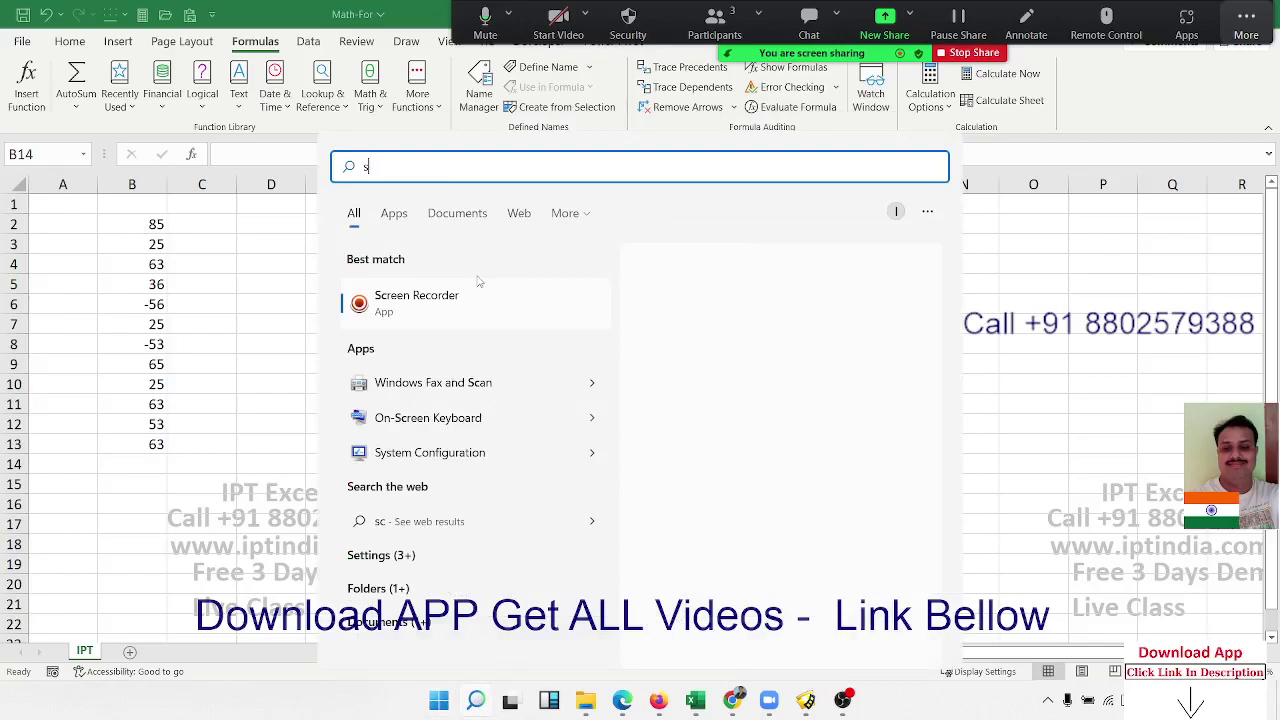
pyautogui.press('BackSpace')
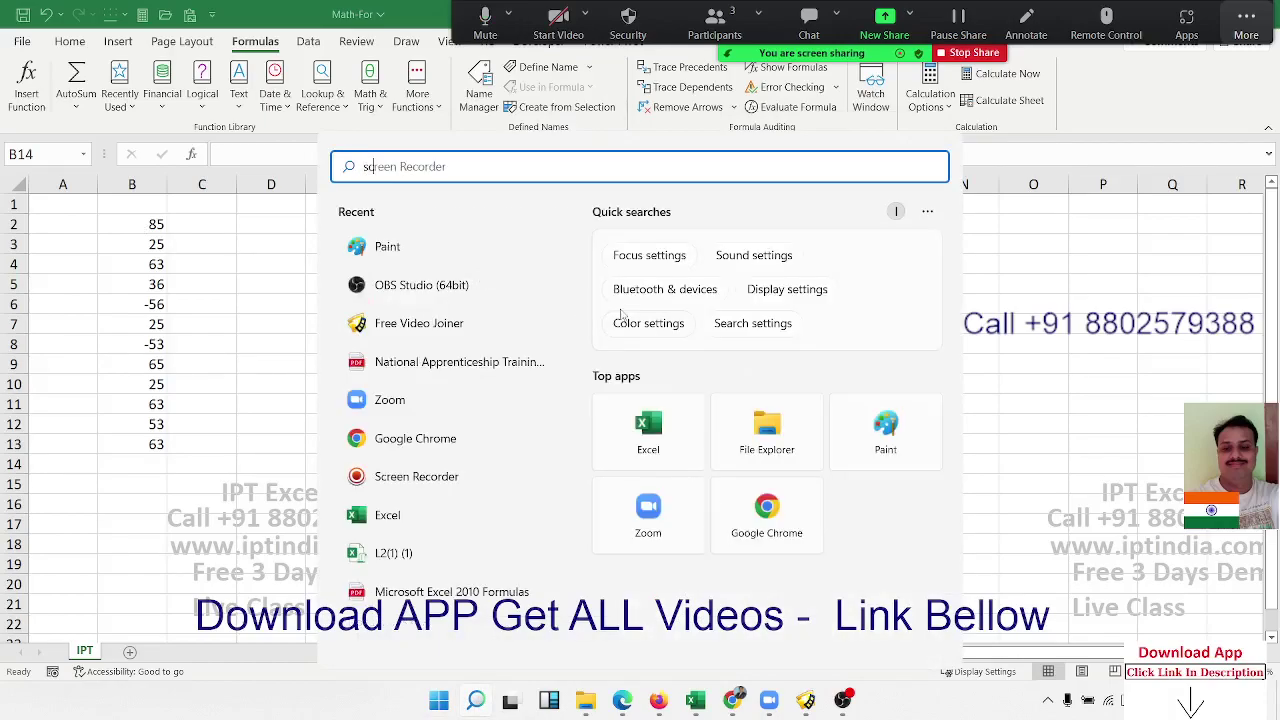
pyautogui.press('BackSpace')
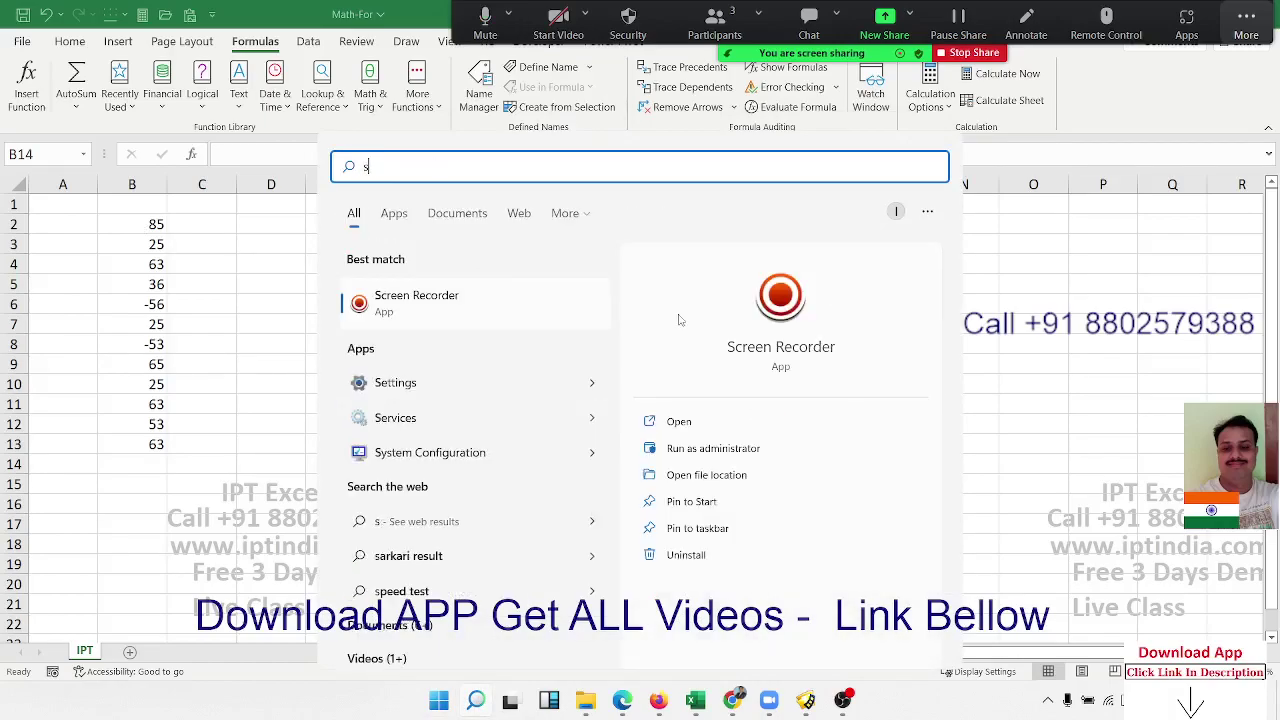
pyautogui.press('Escape')
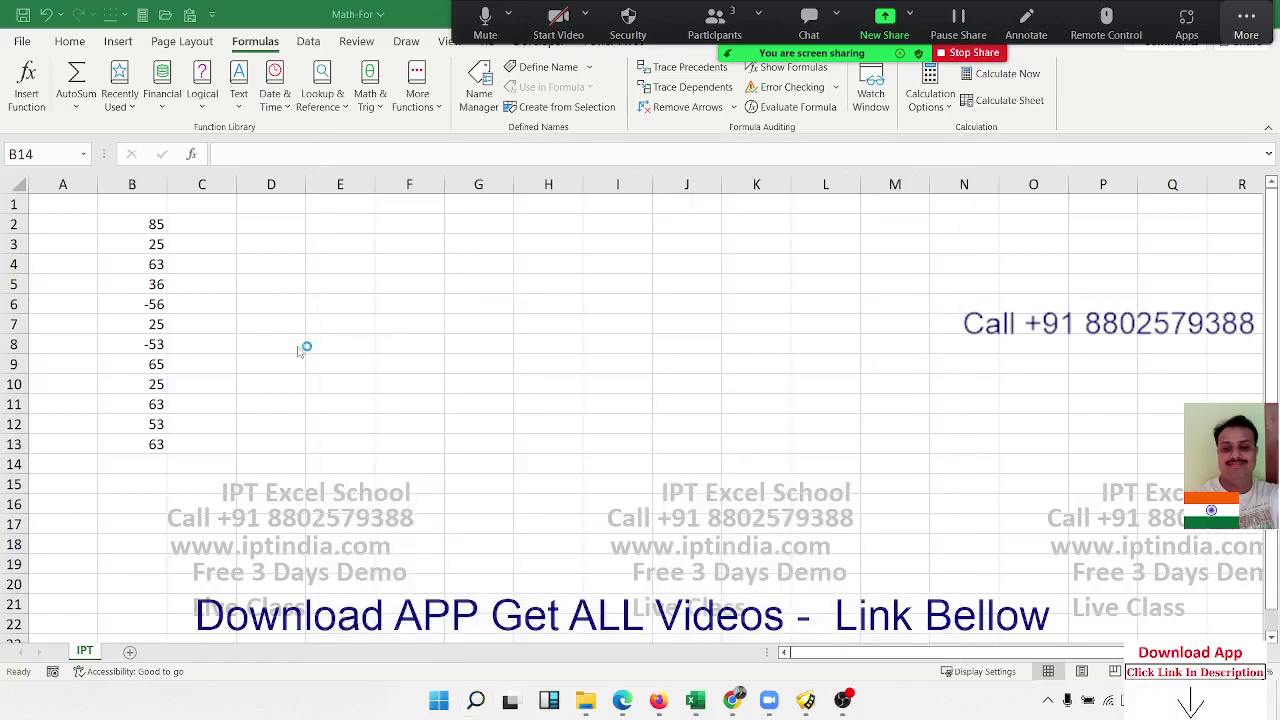
# Edit cell B4, changing its value from 63 to -65
pyautogui.doubleClick(158, 264)
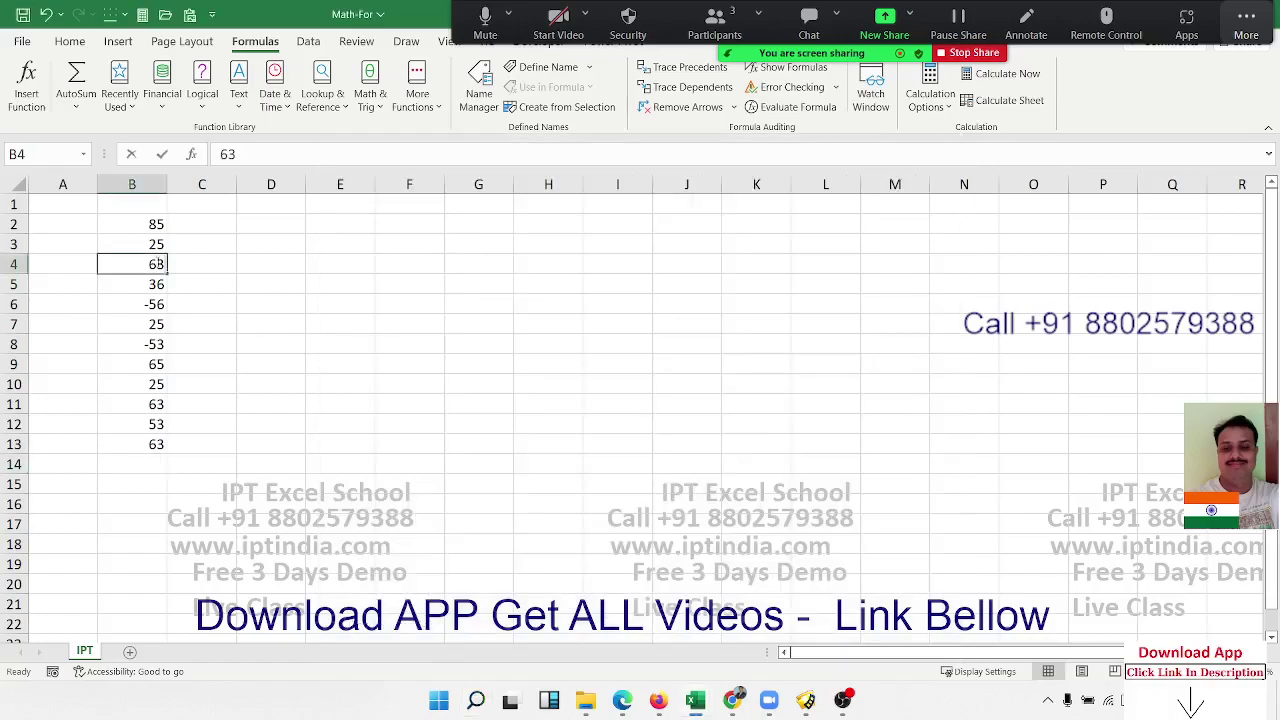
pyautogui.write('-')
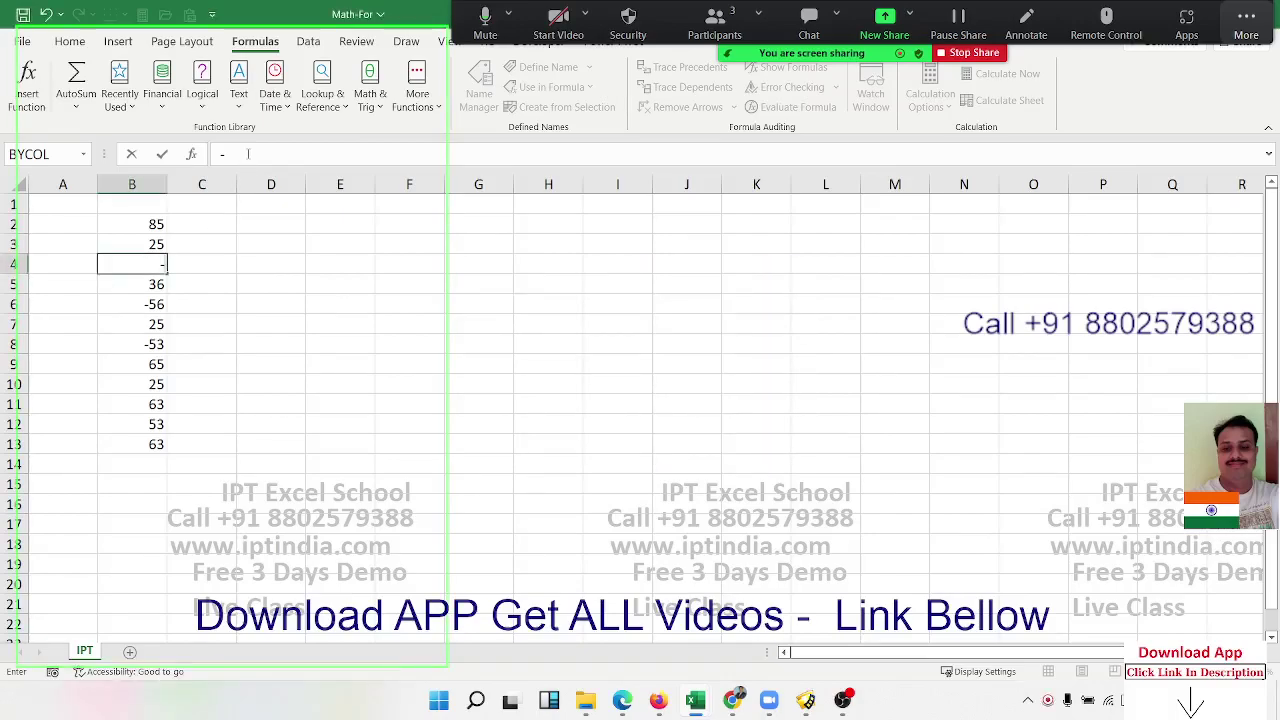
pyautogui.write('65')
pyautogui.press('Return')
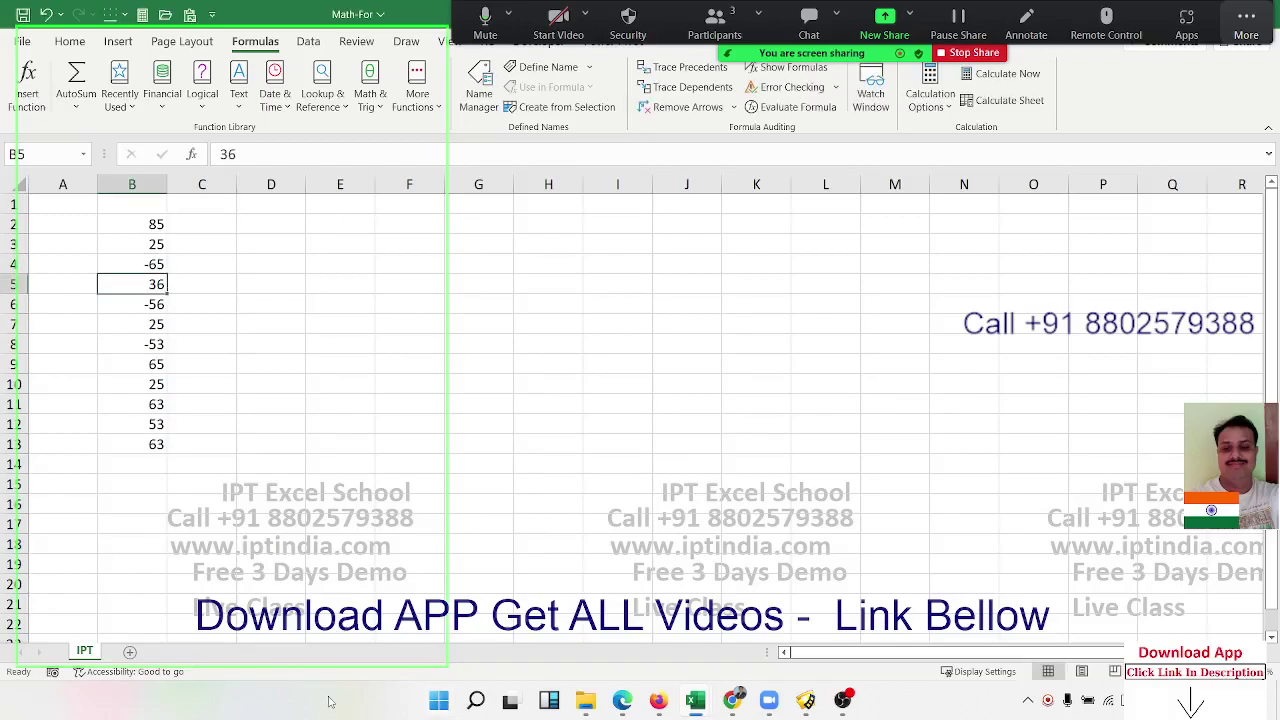
pyautogui.moveTo(316, 665); pyautogui.dragTo(318, 661)
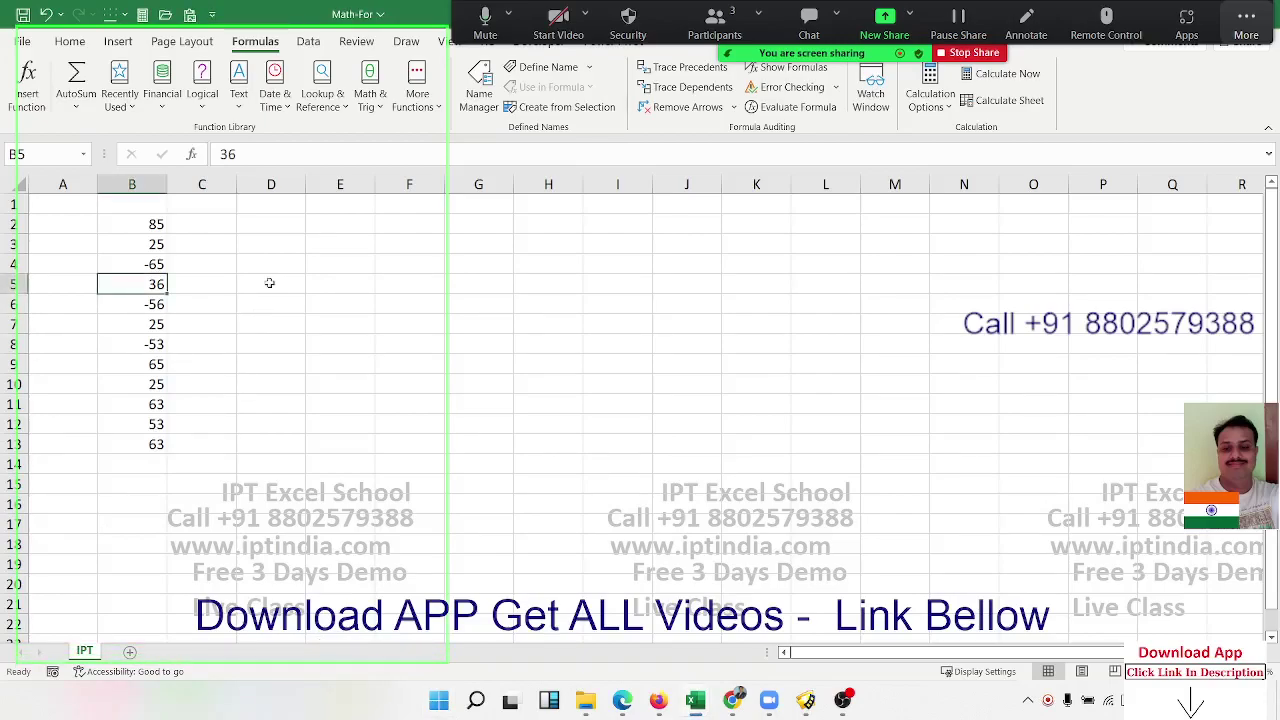
# Start a Screen Recorder capture of a 642 x 916 region over the Excel numbers
pyautogui.click(1030, 703)
pyautogui.click(1080, 666)
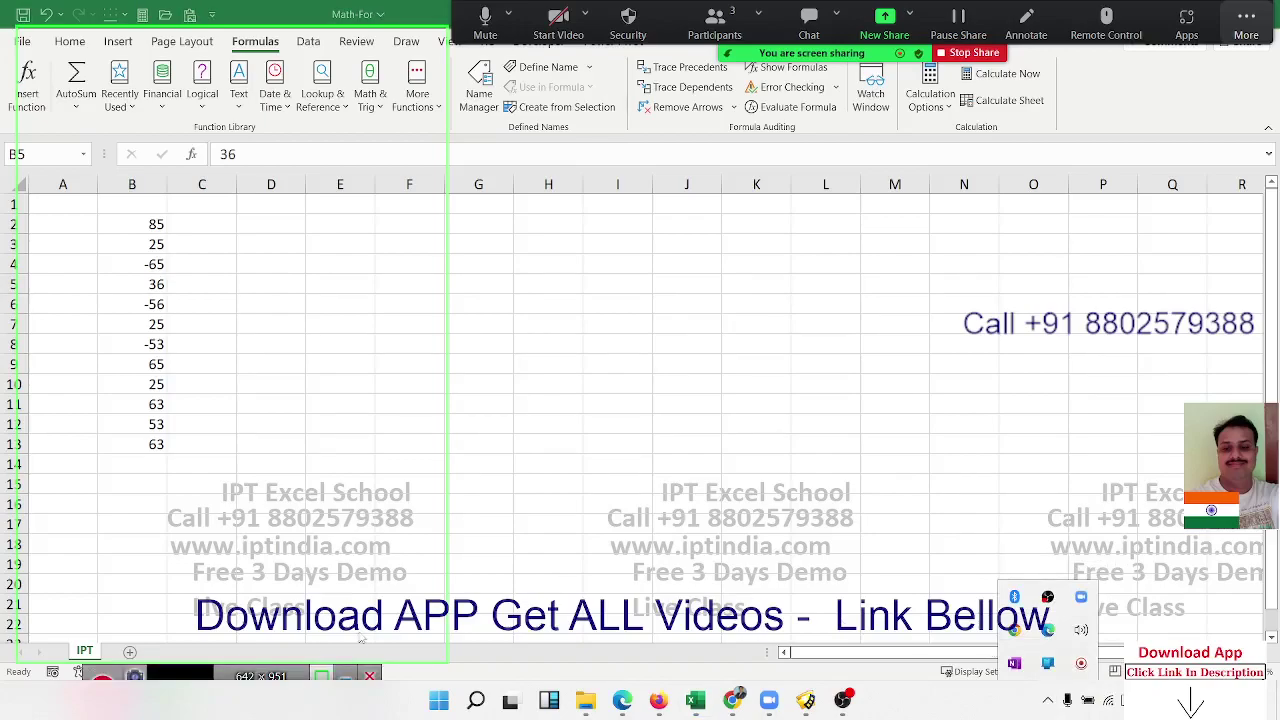
pyautogui.moveTo(233, 660); pyautogui.dragTo(236, 638)
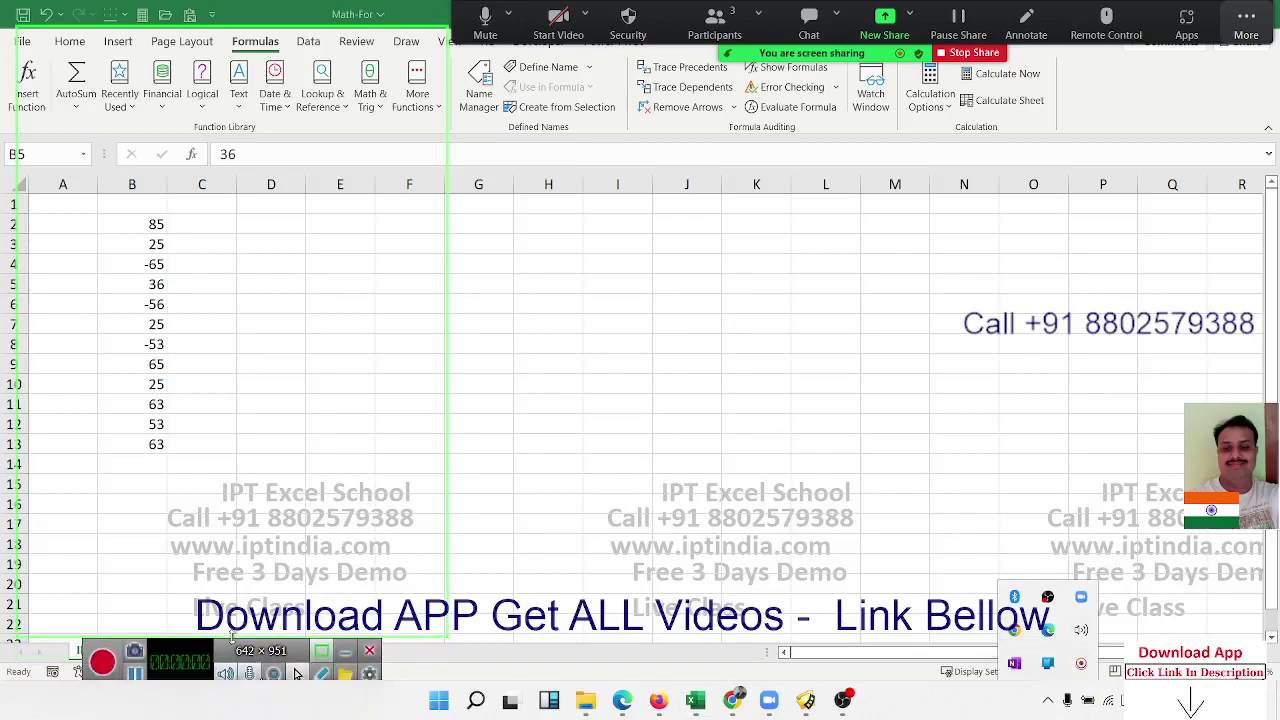
pyautogui.click(135, 658)
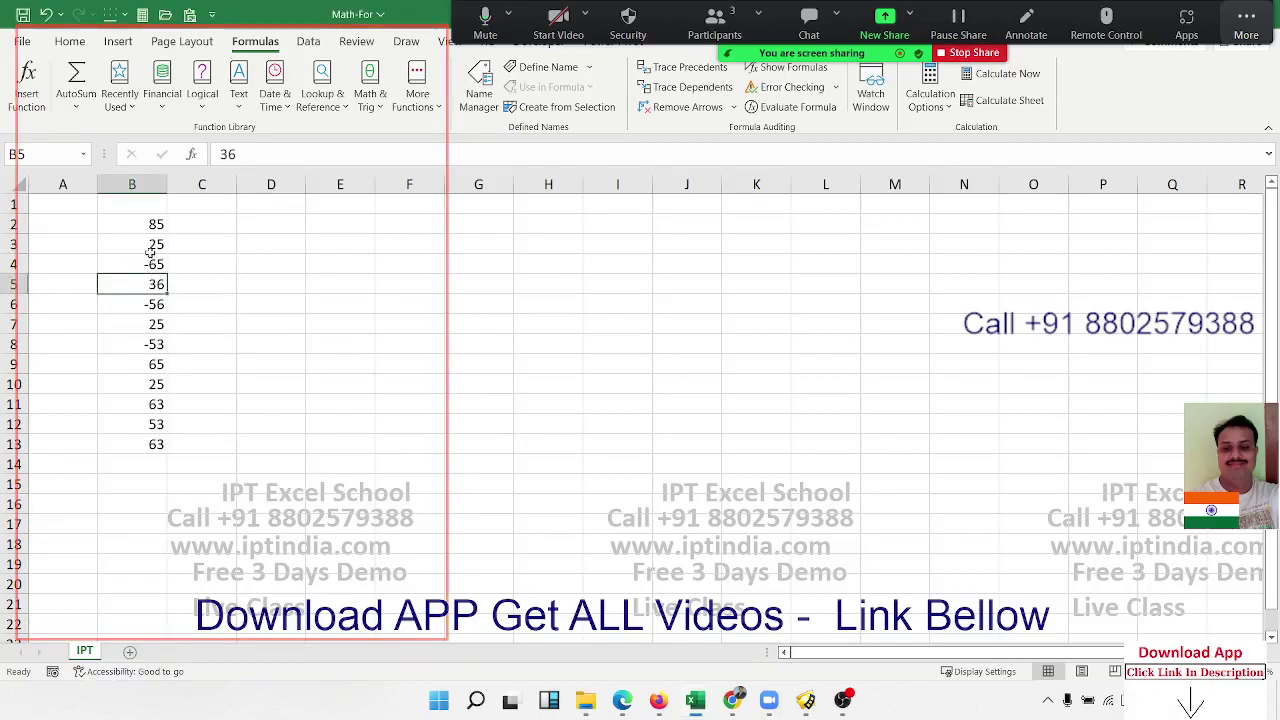
# Review the values 85 and -65, then enter =ABS(B2) in C2
pyautogui.click(154, 222)
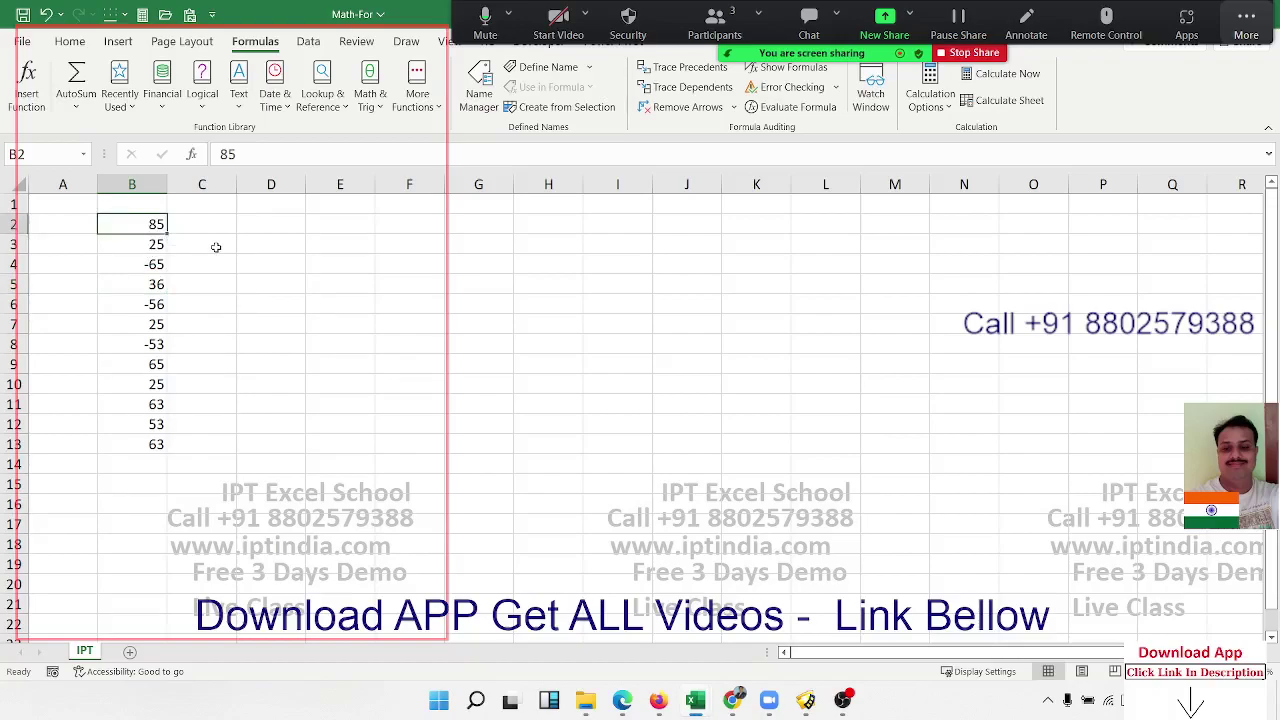
pyautogui.click(162, 264)
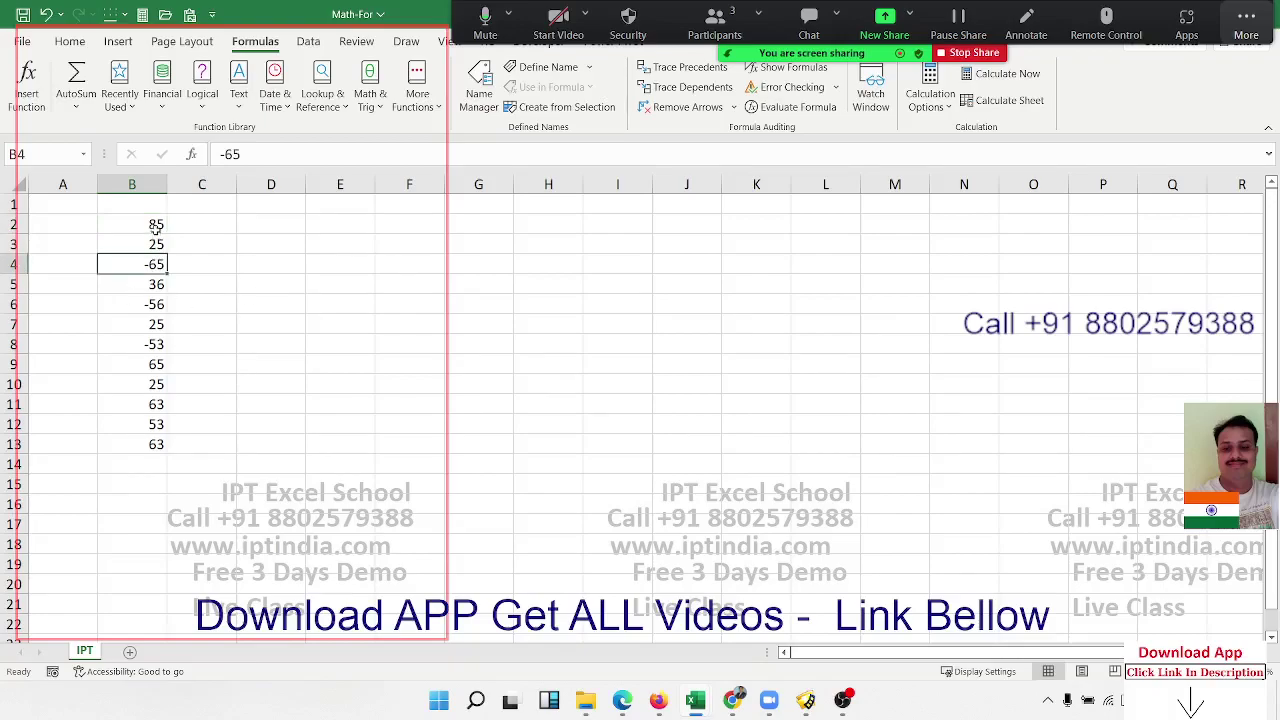
pyautogui.click(150, 480)
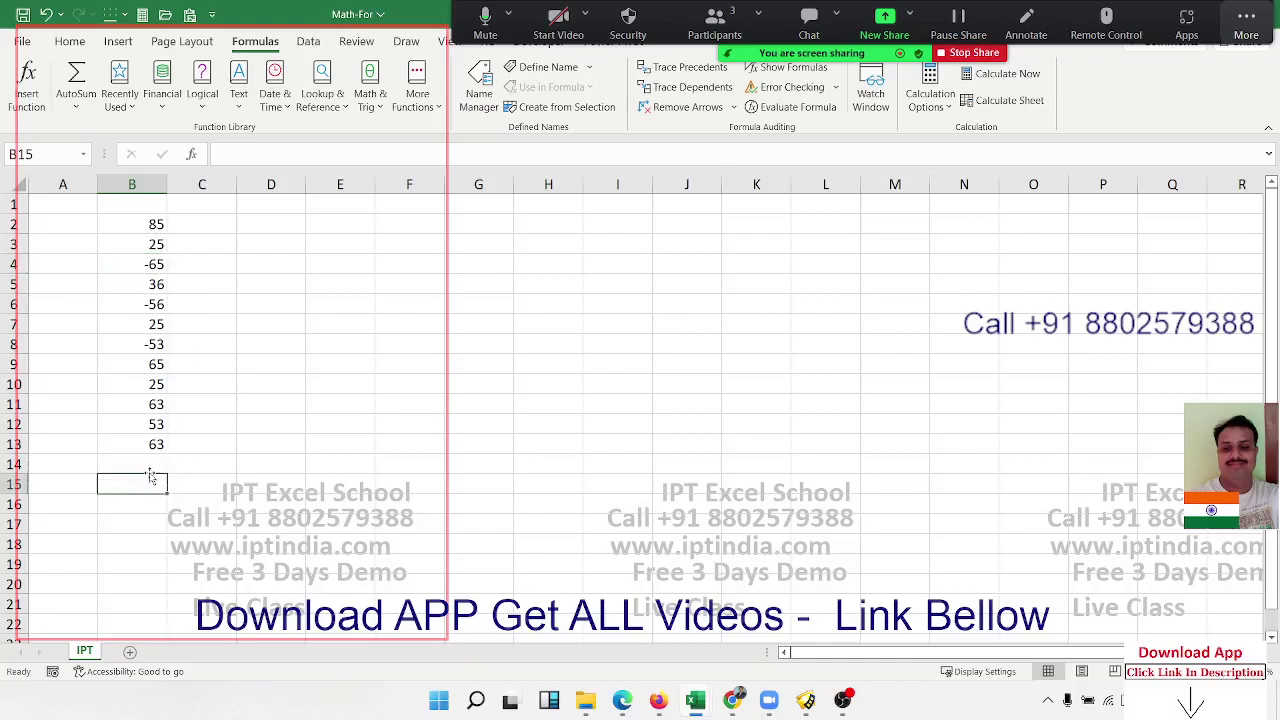
pyautogui.click(213, 233)
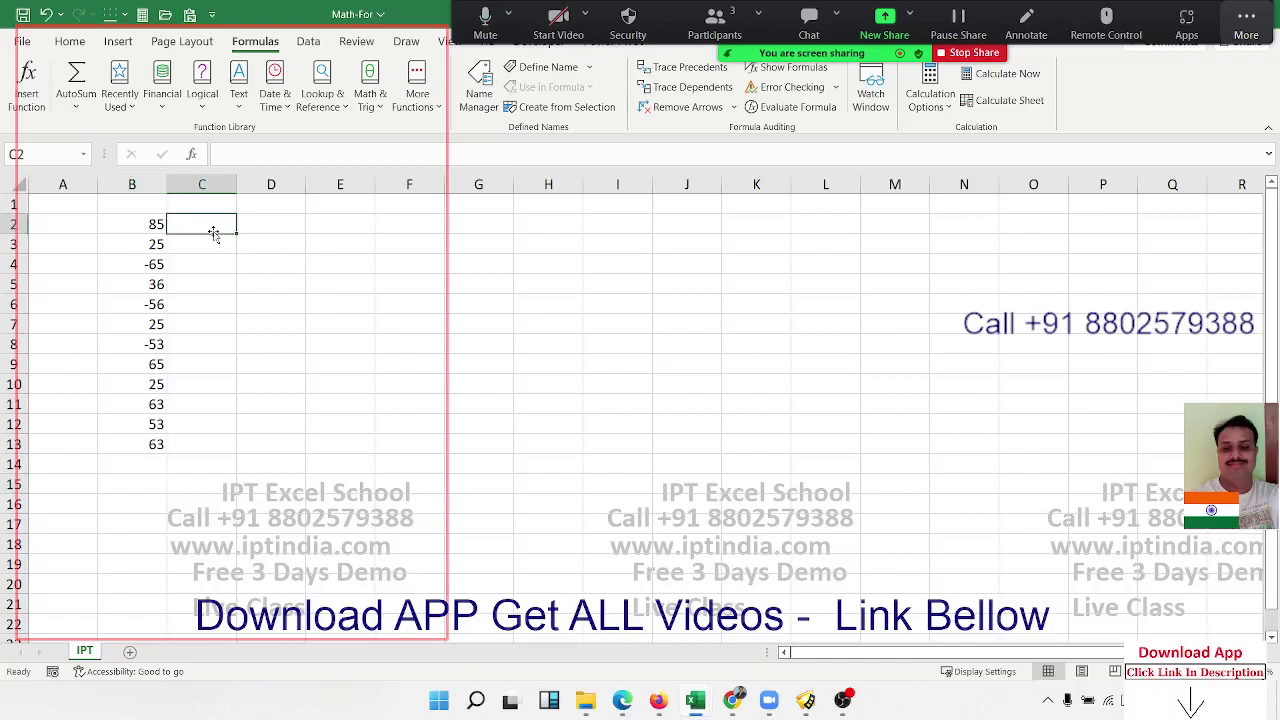
pyautogui.write('=abs')
pyautogui.press('Tab')
pyautogui.press('Left')
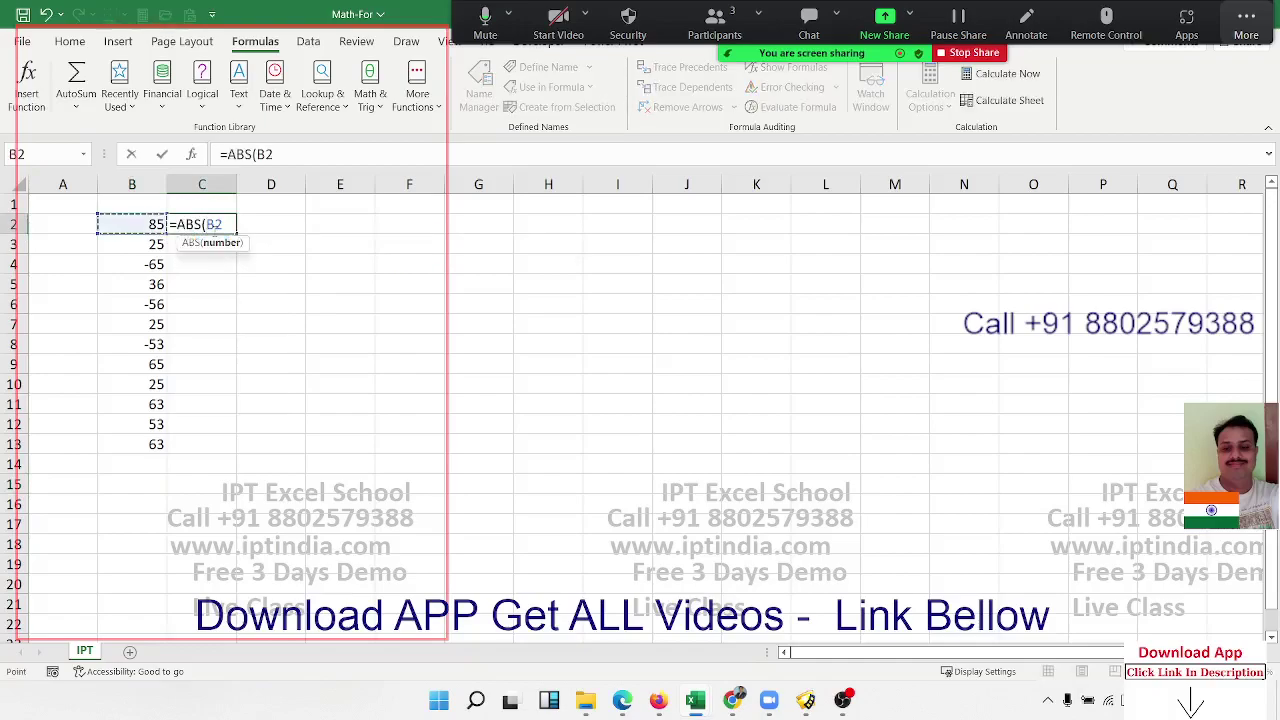
pyautogui.press('Return')
# Fill the ABS formula down C2:C13 and check 53 beside -53 in row 8
pyautogui.press('Left')
pyautogui.hotkey('ctrl', 'Down')
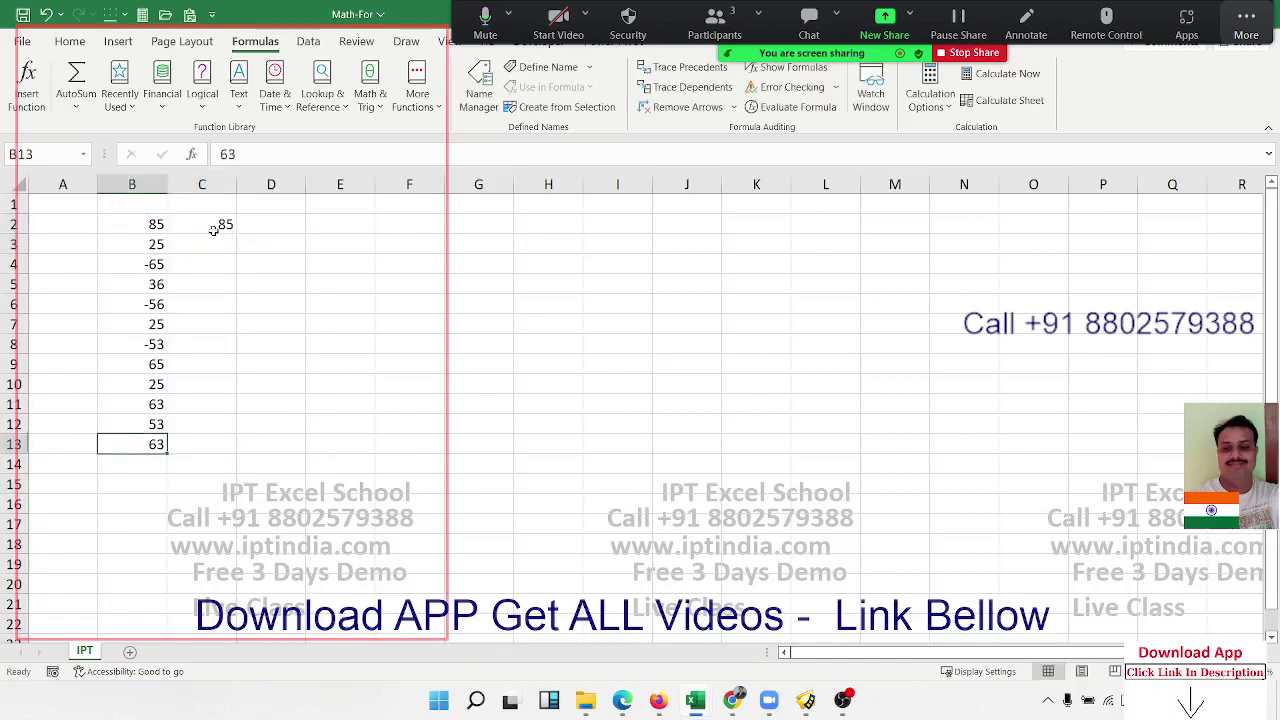
pyautogui.press('Right')
pyautogui.hotkey('ctrl', 'shift', 'Up')
pyautogui.hotkey('ctrl', 'd')
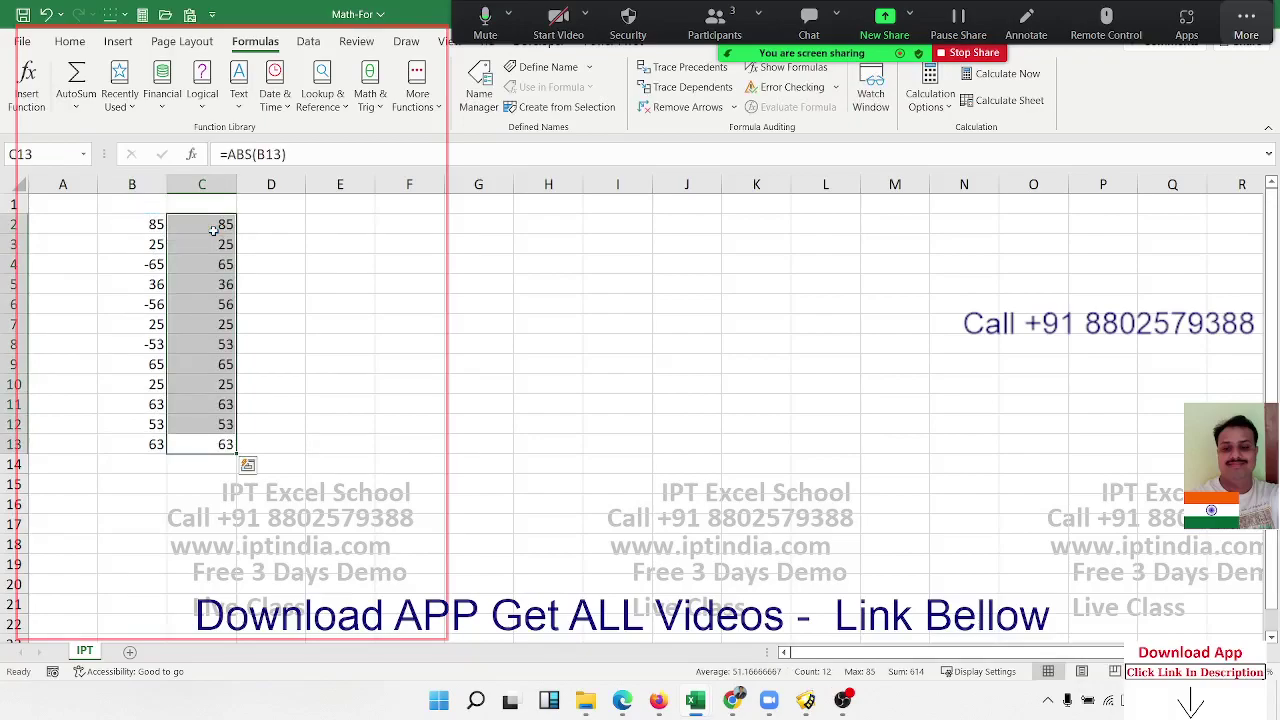
pyautogui.press('Up')
pyautogui.press('Left')
pyautogui.press('Up')
pyautogui.press('Up')
pyautogui.press('Up')
pyautogui.press('Up')
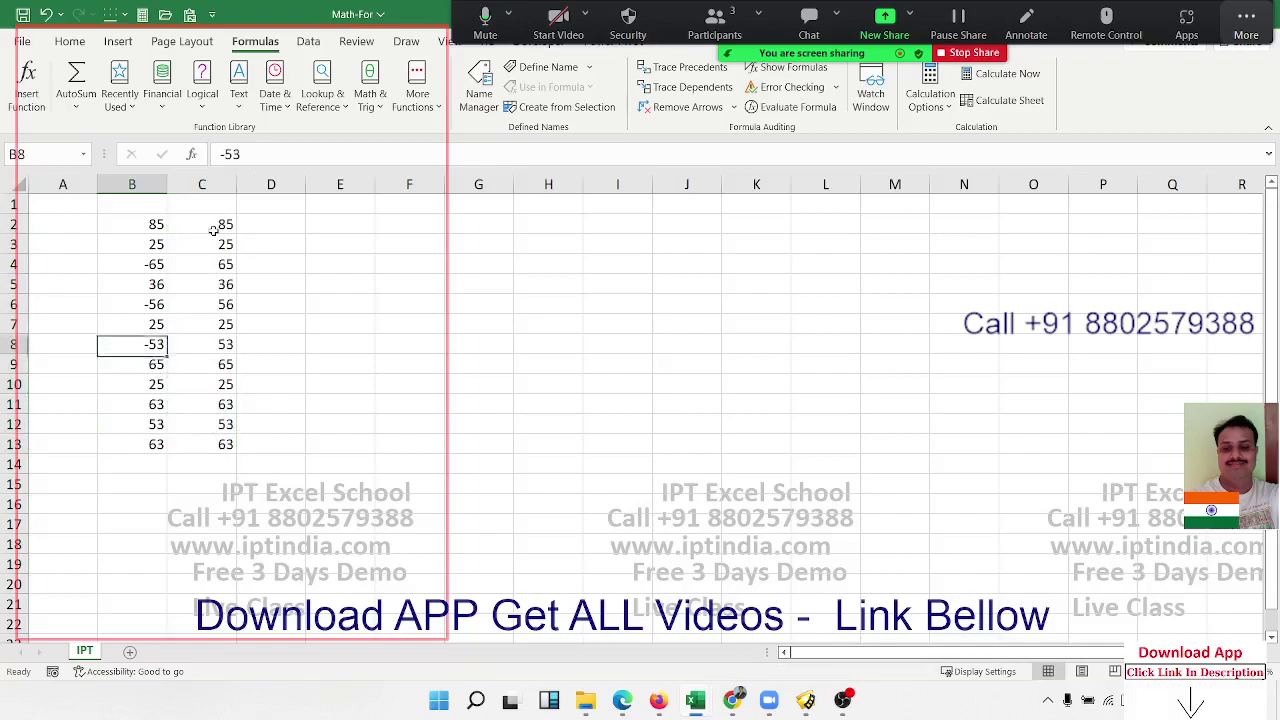
pyautogui.press('Right')
pyautogui.press('Right')
pyautogui.press('Right')
pyautogui.press('Up')
pyautogui.press('Up')
pyautogui.press('Up')
pyautogui.press('Up')
pyautogui.press('Up')
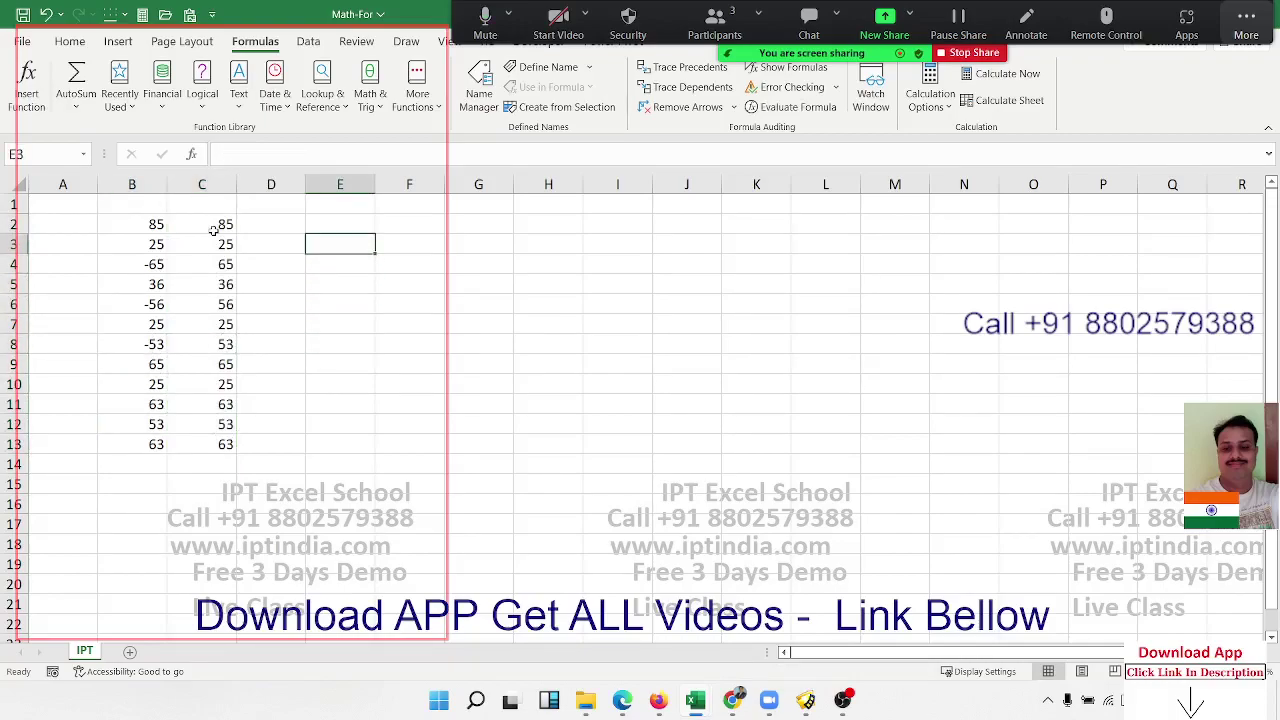
pyautogui.press('Left')
pyautogui.press('Right')
pyautogui.write('-5')
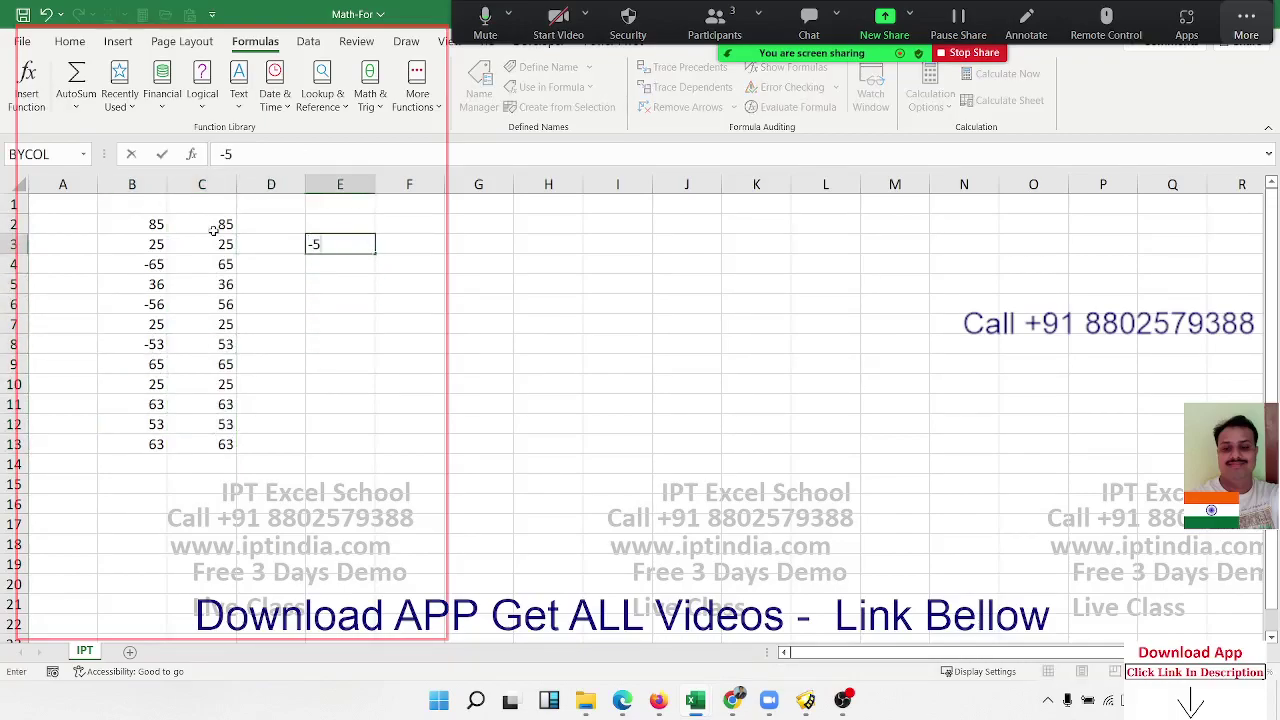
pyautogui.write('2')
pyautogui.press('Return')
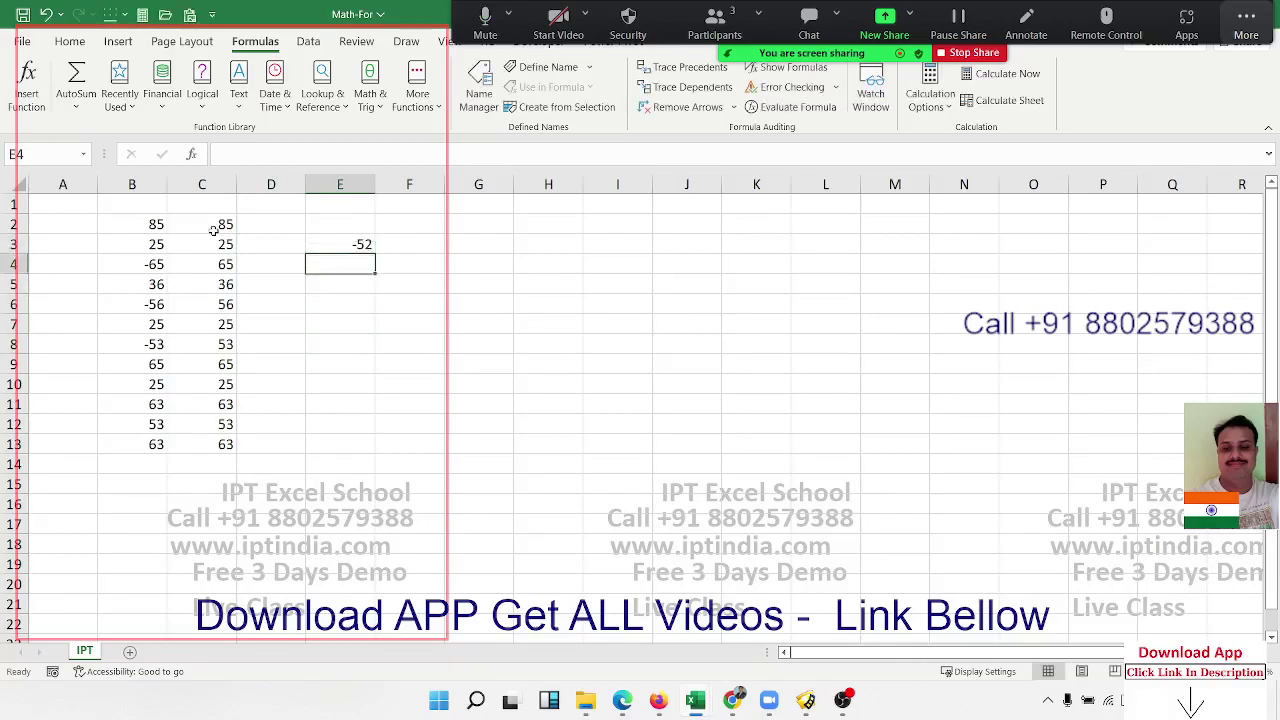
pyautogui.write('-')
pyautogui.write('-52')
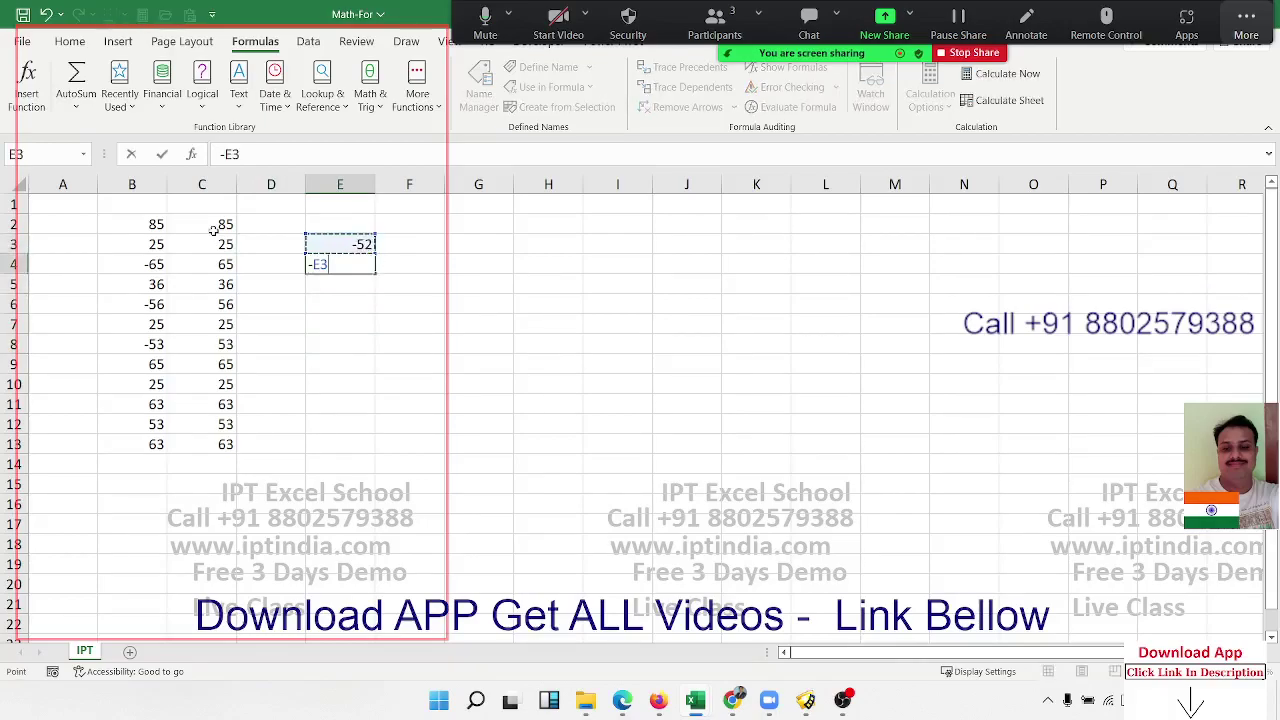
pyautogui.press('Return')
pyautogui.press('Up')
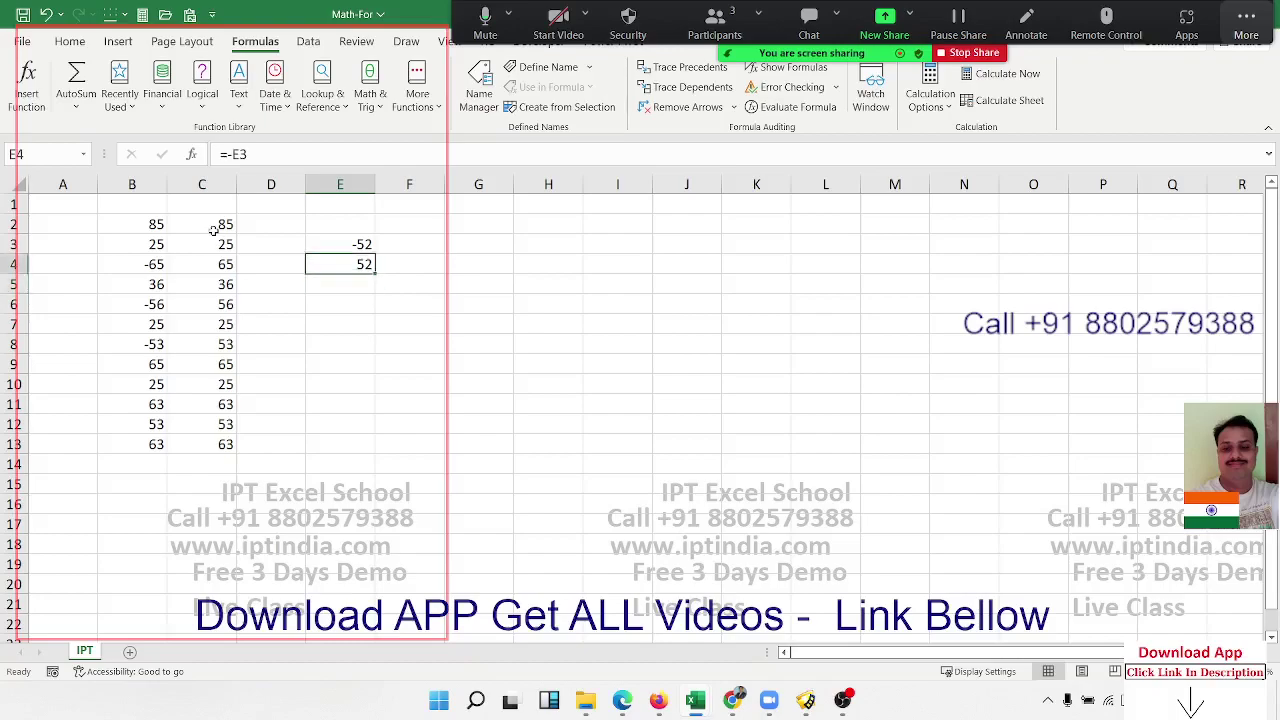
pyautogui.press('Up')
pyautogui.write('58')
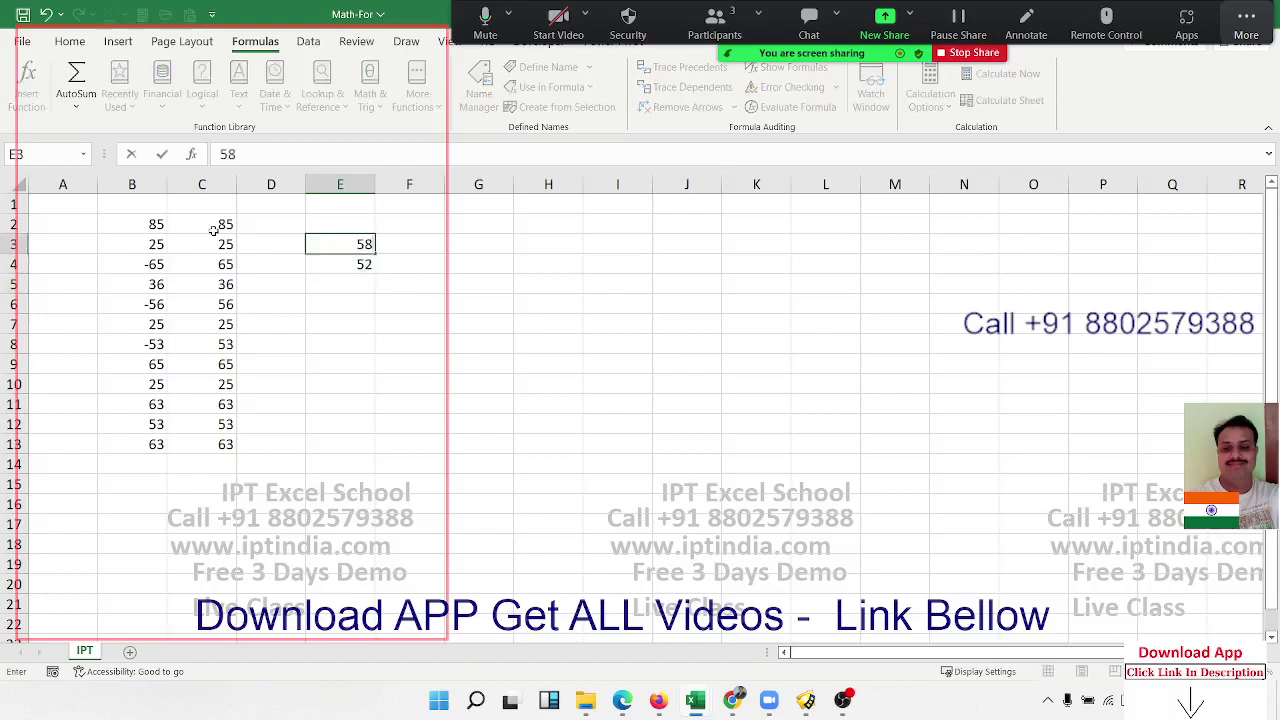
pyautogui.press('Return')
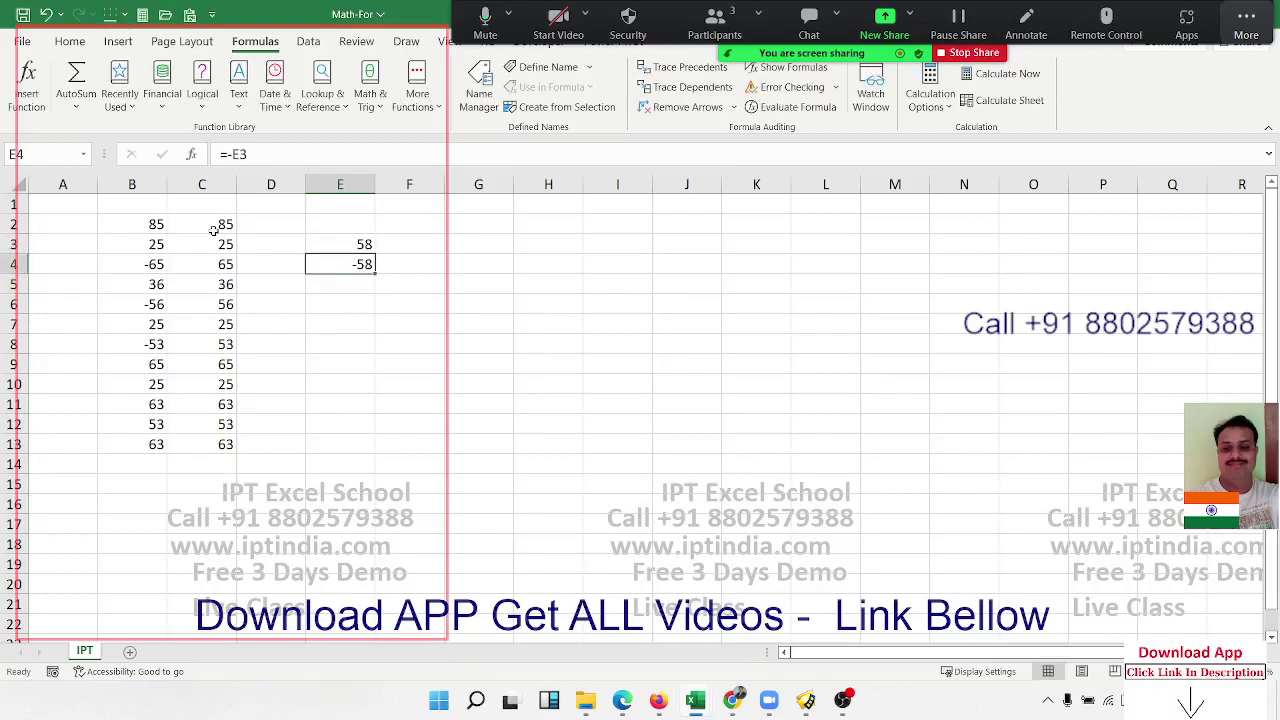
pyautogui.click(349, 386)
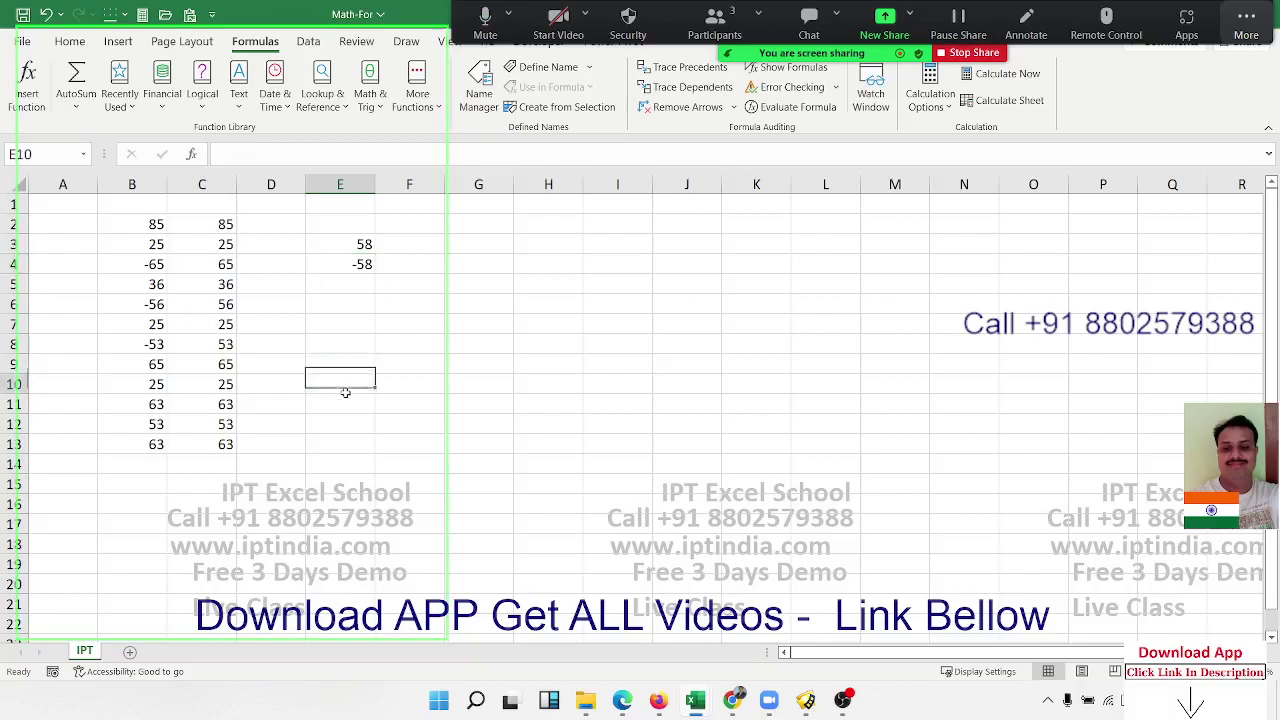
pyautogui.moveTo(317, 226); pyautogui.dragTo(369, 318)
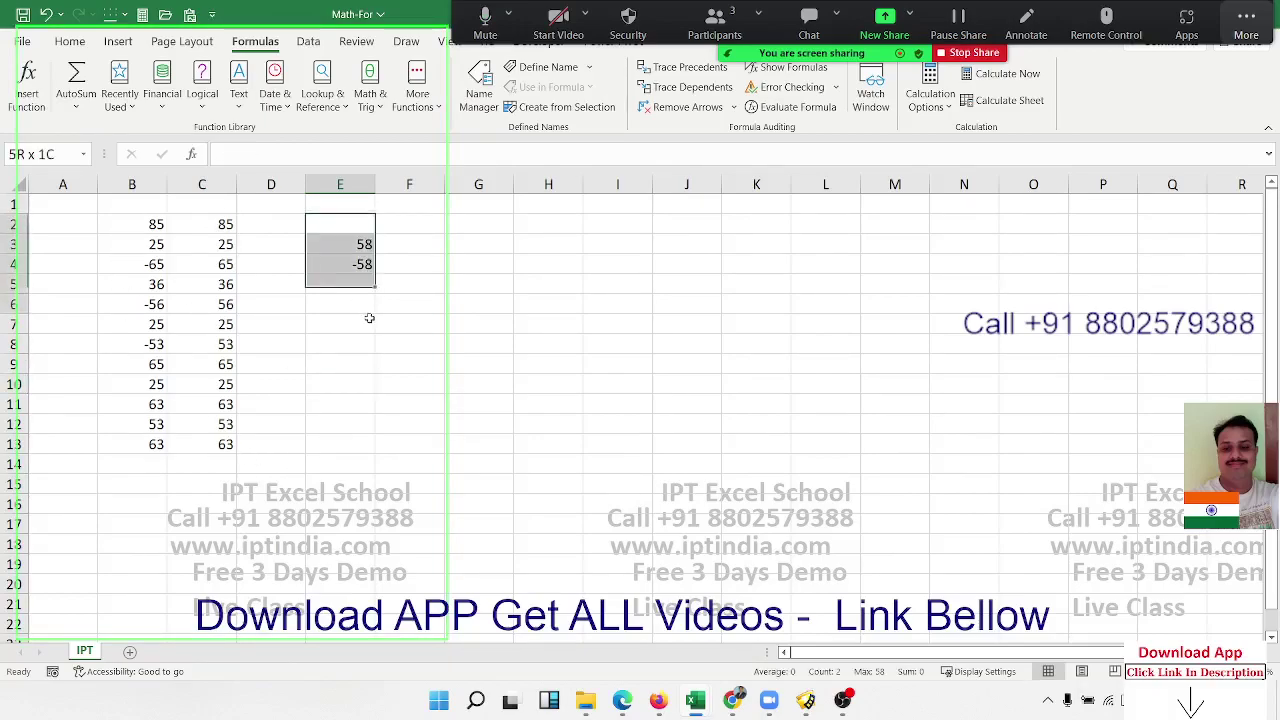
pyautogui.press('Delete')
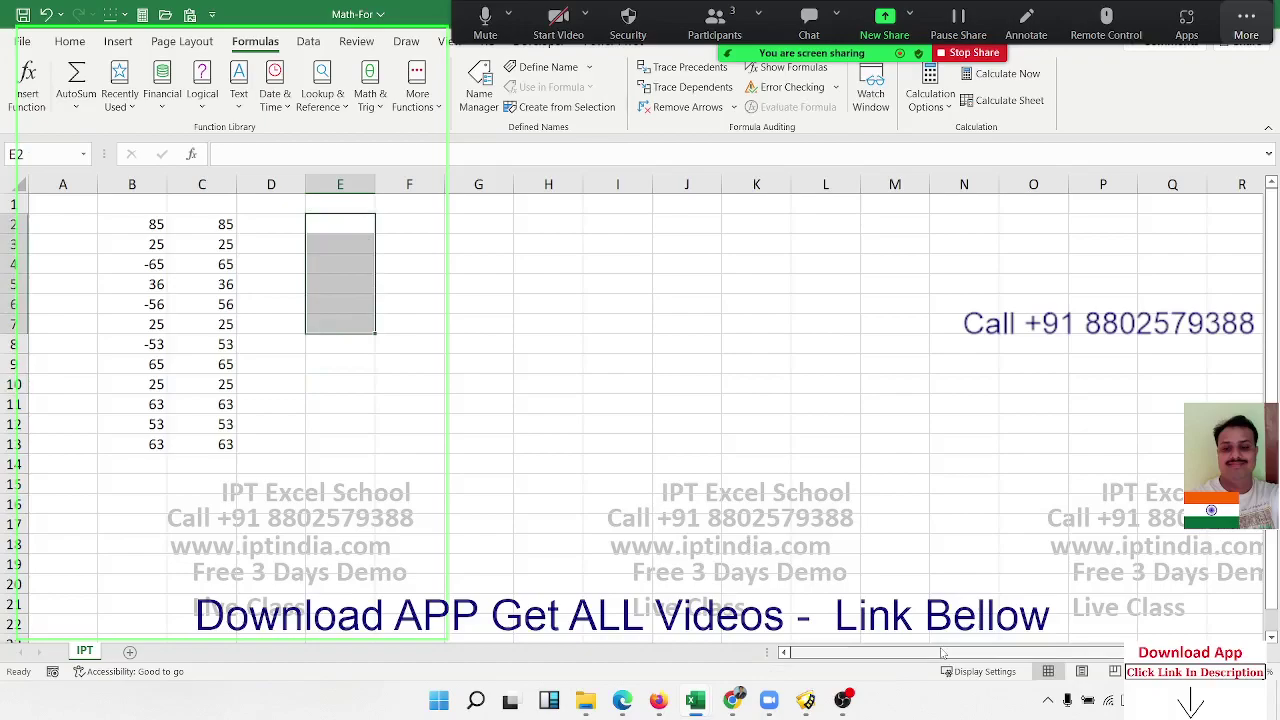
pyautogui.click(226, 565)
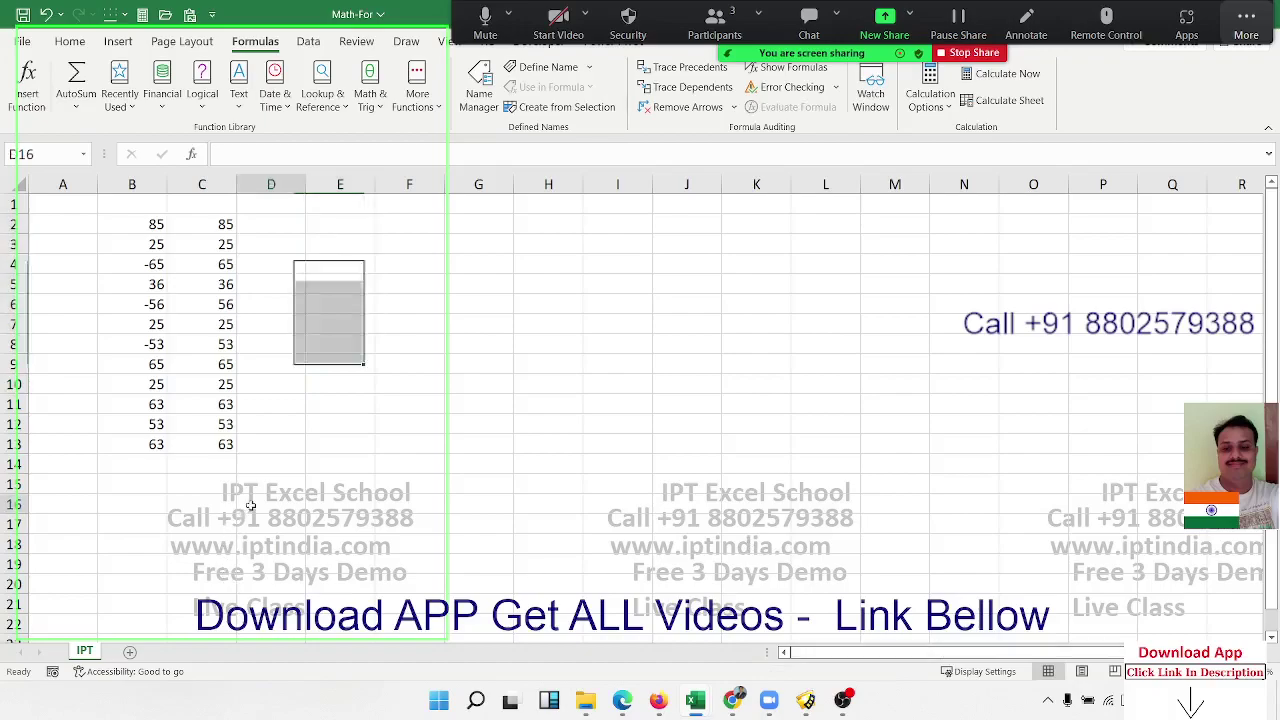
# View the Math & Trig list with B3:C13 selected, then undo entries to blank the sheet
pyautogui.click(229, 447)
pyautogui.moveTo(229, 447); pyautogui.dragTo(152, 244)
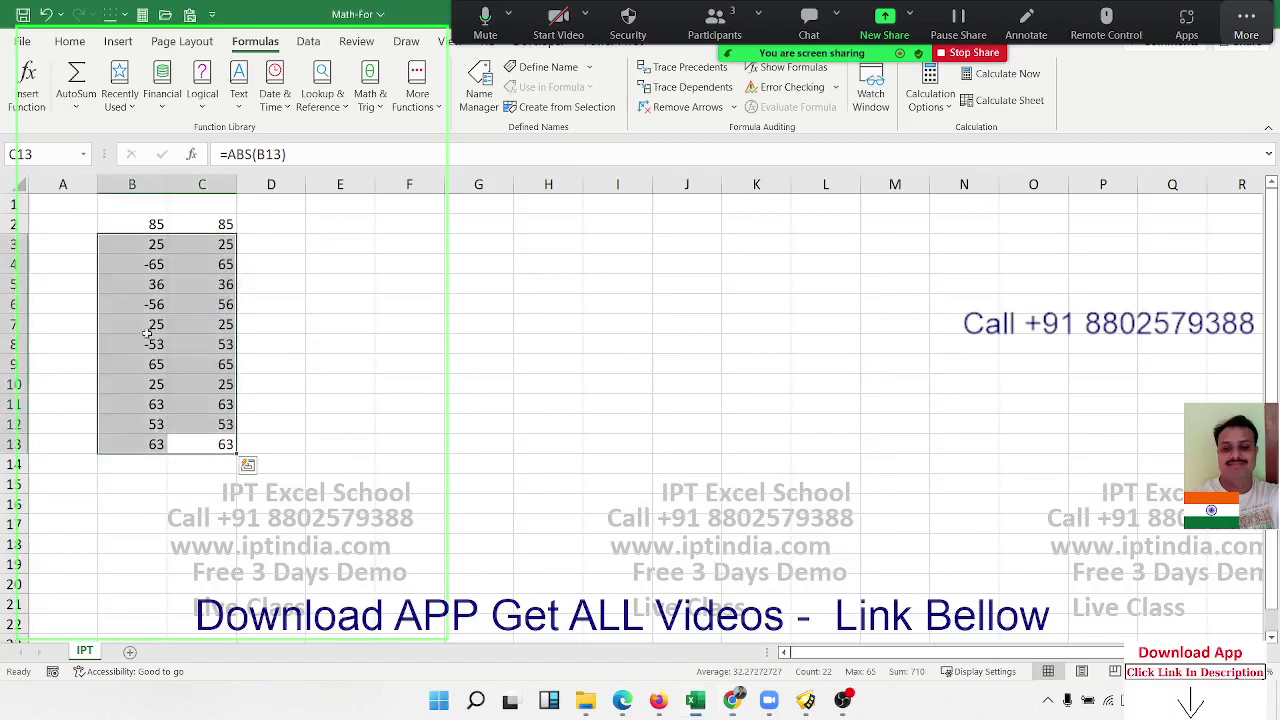
pyautogui.click(372, 107)
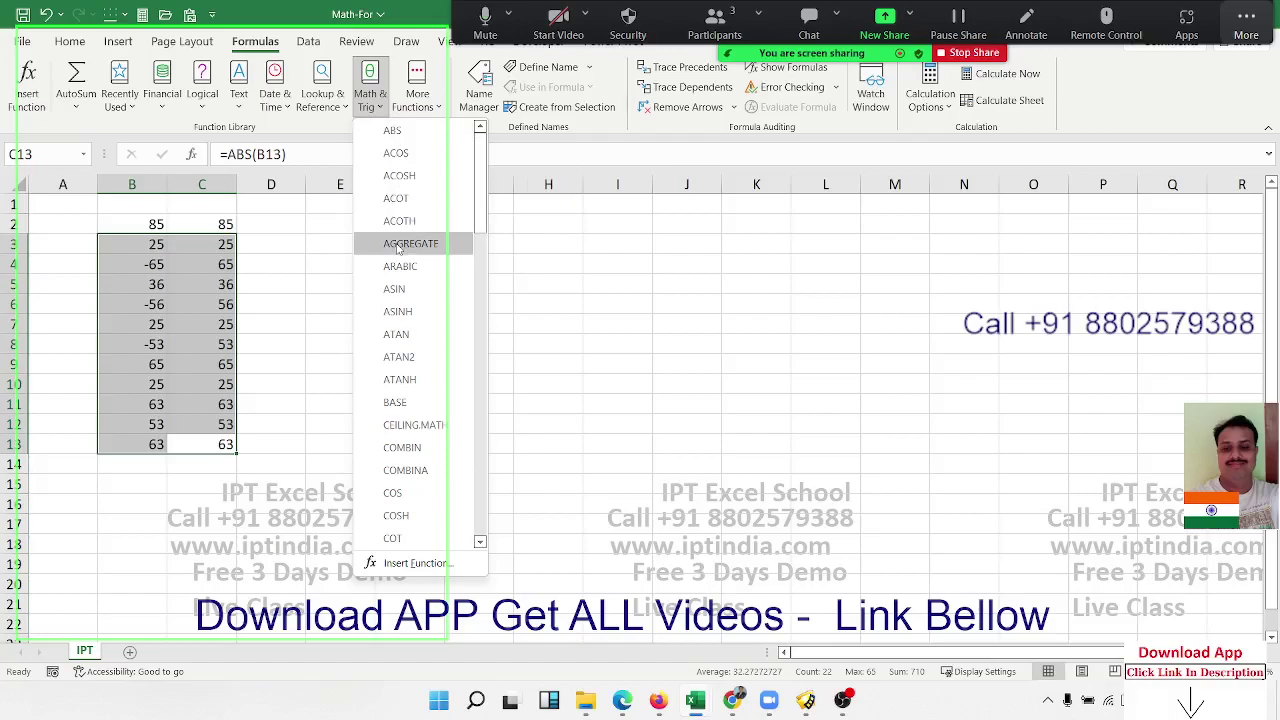
pyautogui.press('Escape')
pyautogui.click(130, 219)
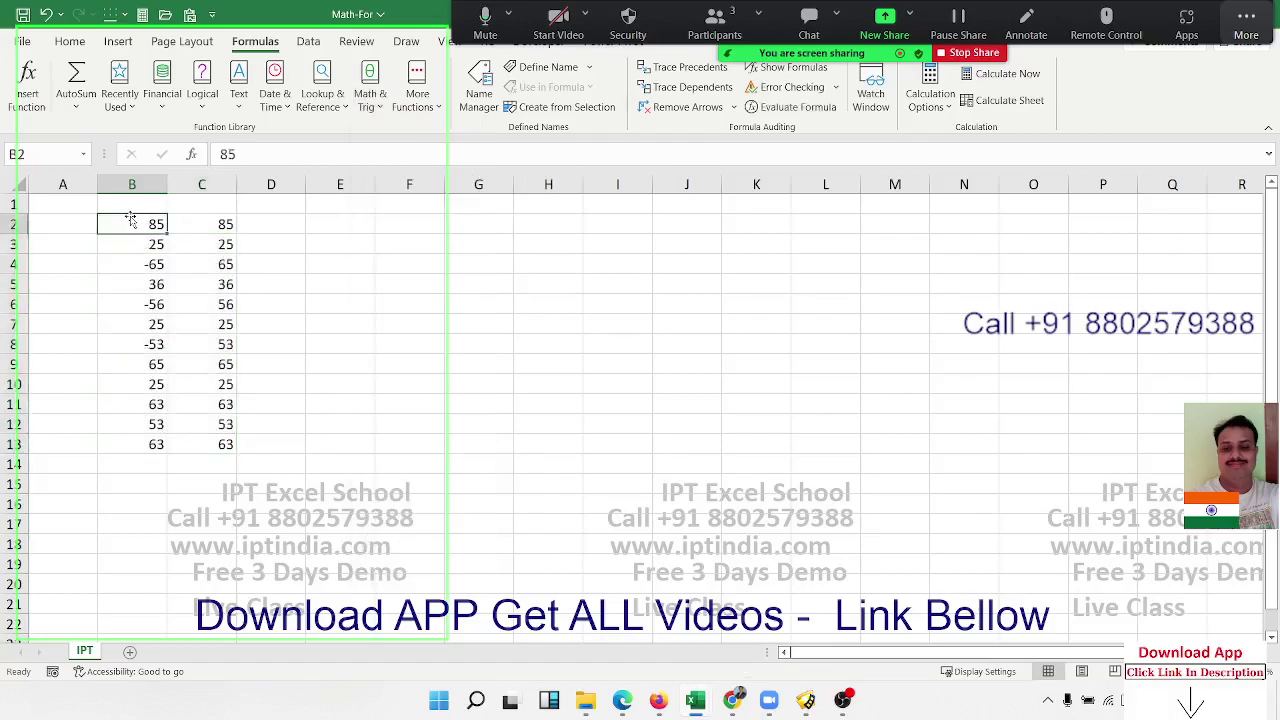
pyautogui.hotkey('ctrl', 'z')
pyautogui.hotkey('ctrl', 'z')
pyautogui.hotkey('ctrl', 'z')
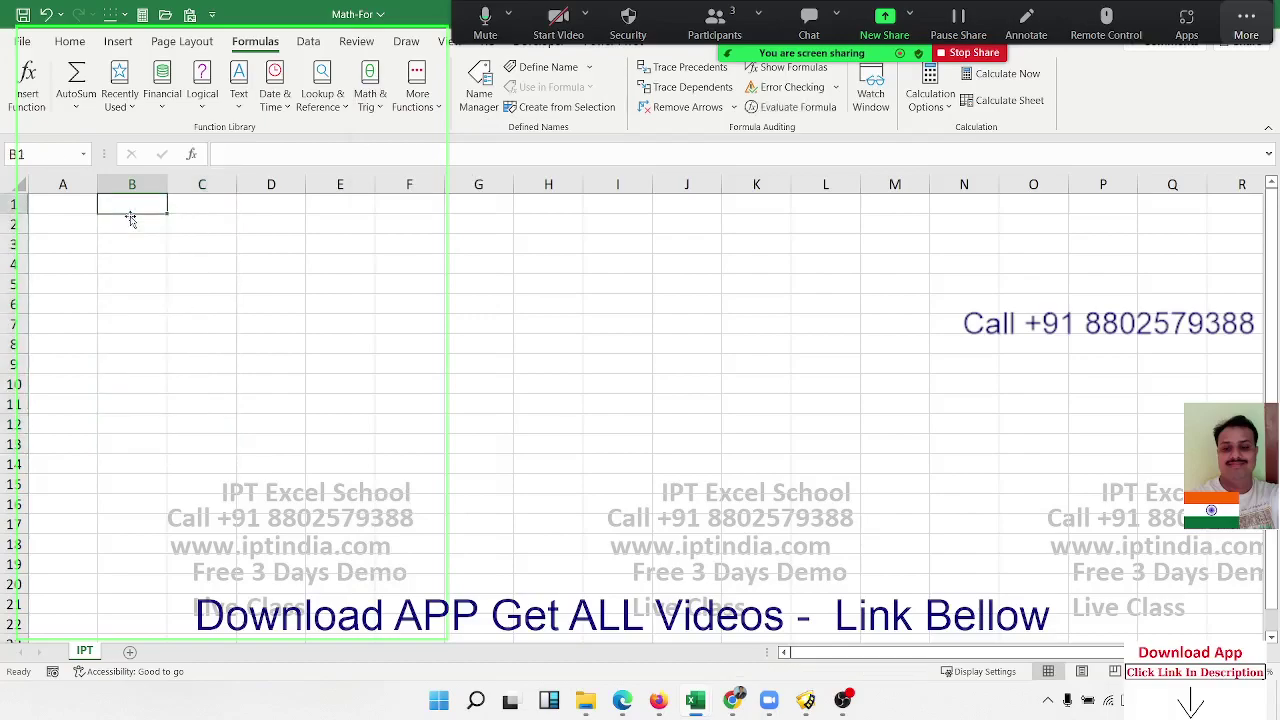
# Type the new list 85, 36, 85, 25, 25, 52, 62 into cells B2 through B8
pyautogui.click(130, 219)
pyautogui.write('85')
pyautogui.press('Return')
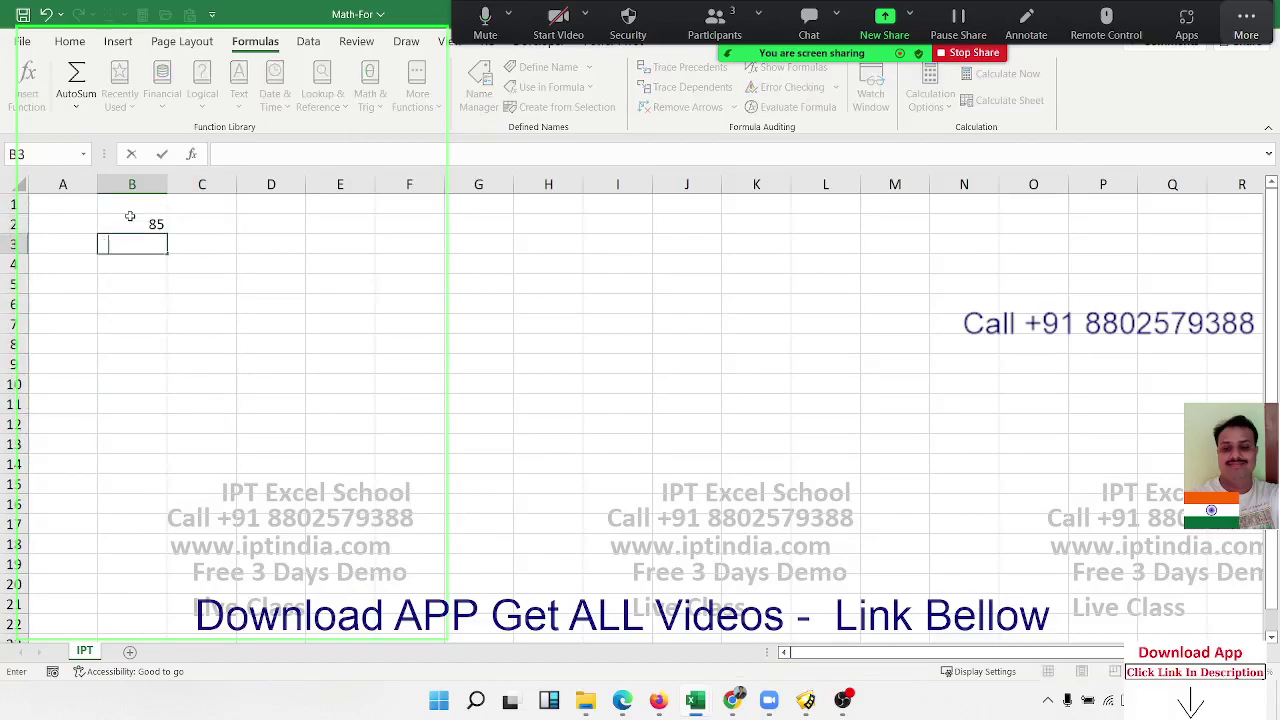
pyautogui.write('36')
pyautogui.press('Return')
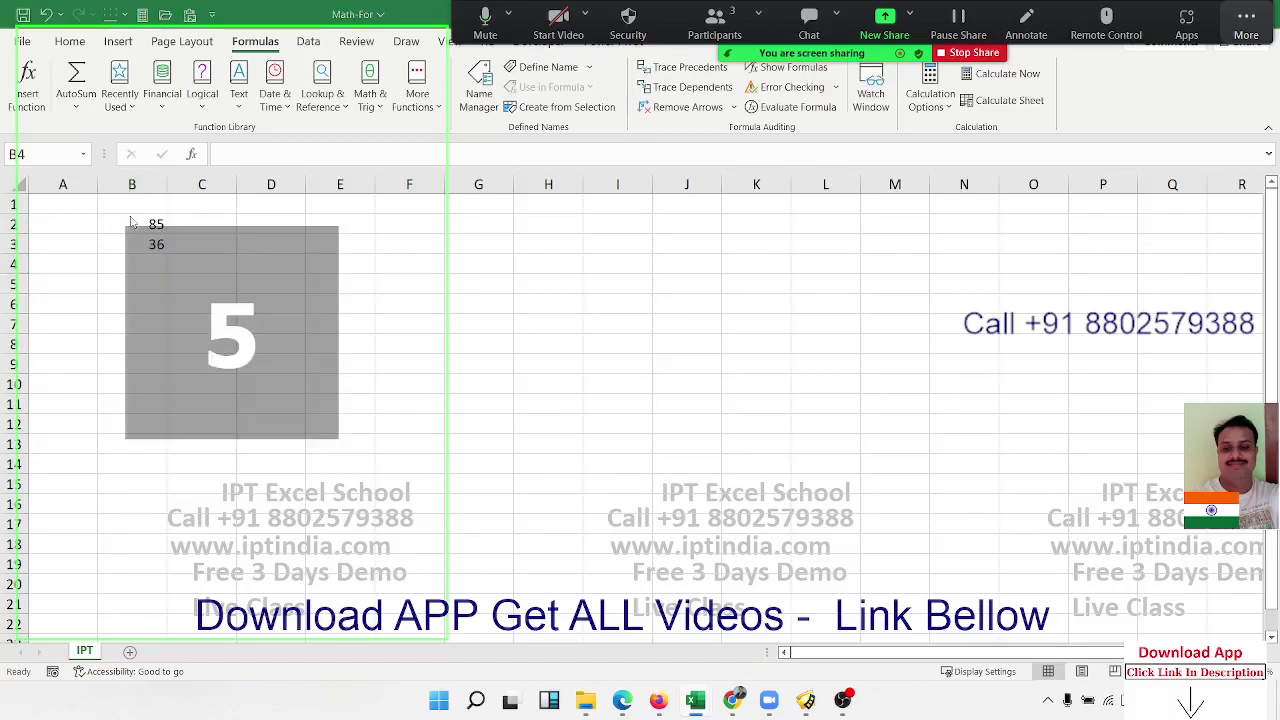
pyautogui.write('85')
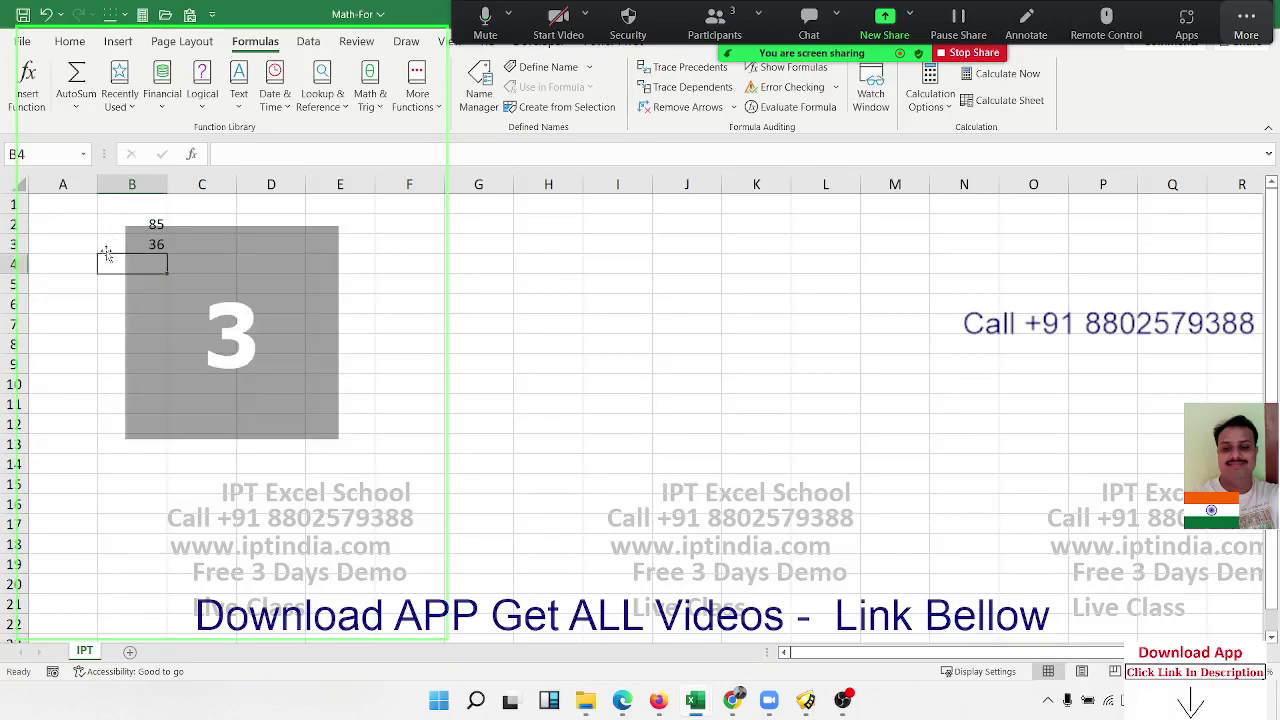
pyautogui.press('Return')
pyautogui.write('25')
pyautogui.press('Return')
pyautogui.write('25')
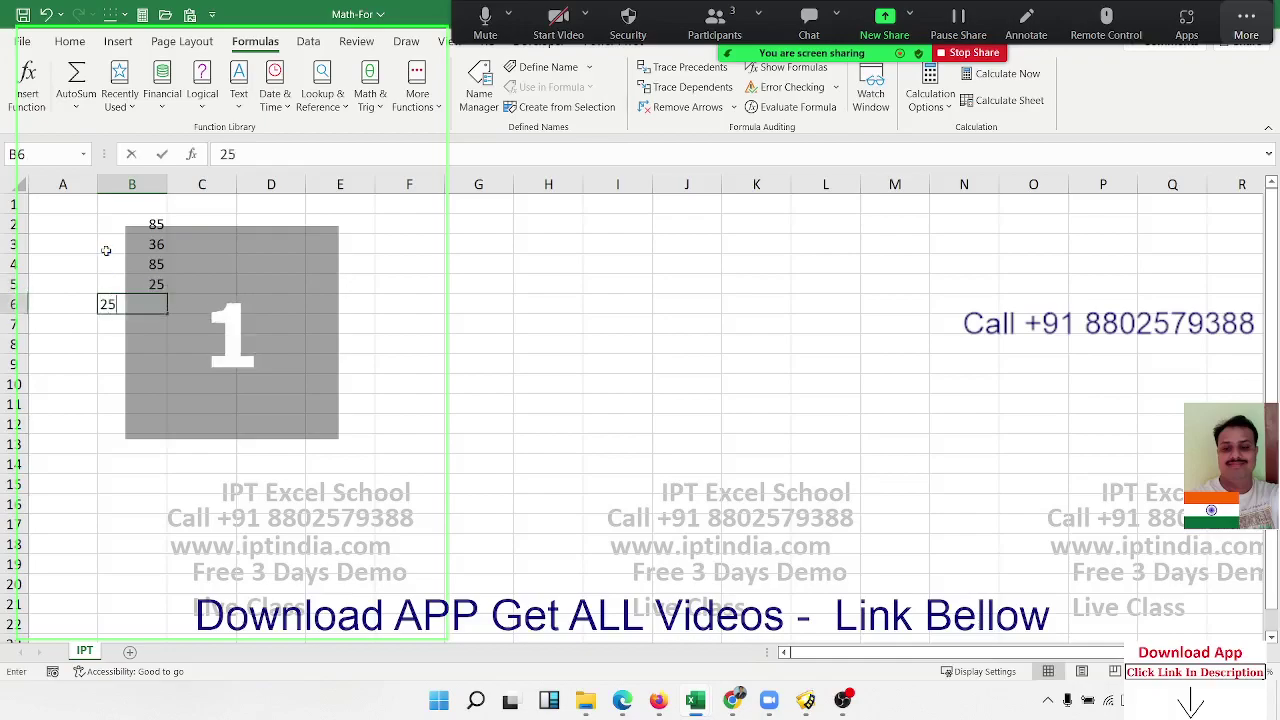
pyautogui.press('Return')
pyautogui.write('52')
pyautogui.press('Return')
pyautogui.write('6')
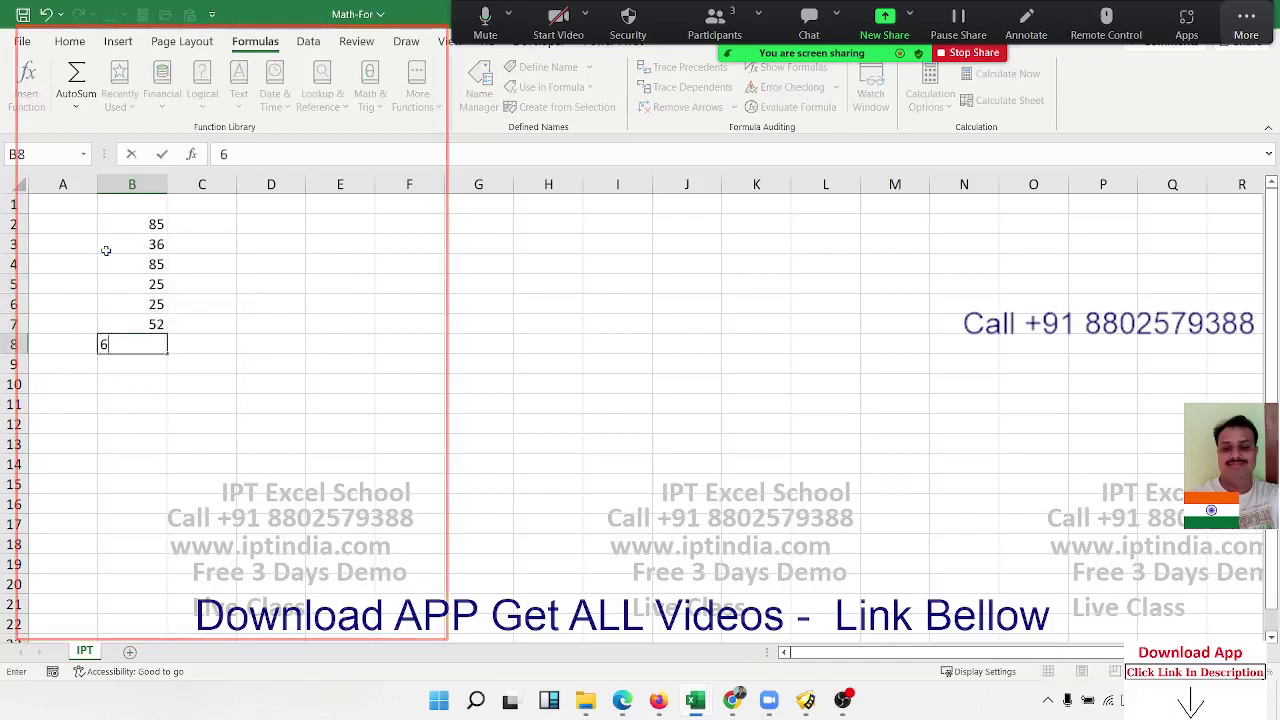
pyautogui.write('2')
pyautogui.press('Return')
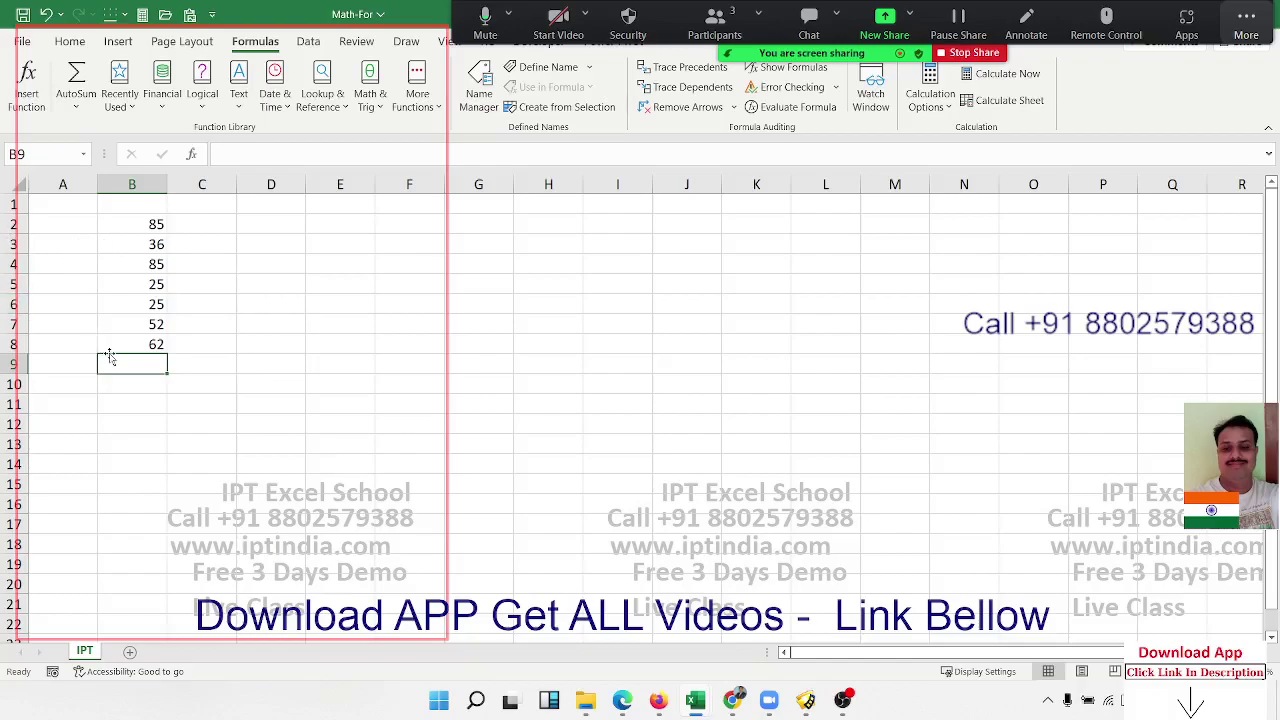
# Total the list with =SUM(B2:B8) in B9
pyautogui.write('=sum')
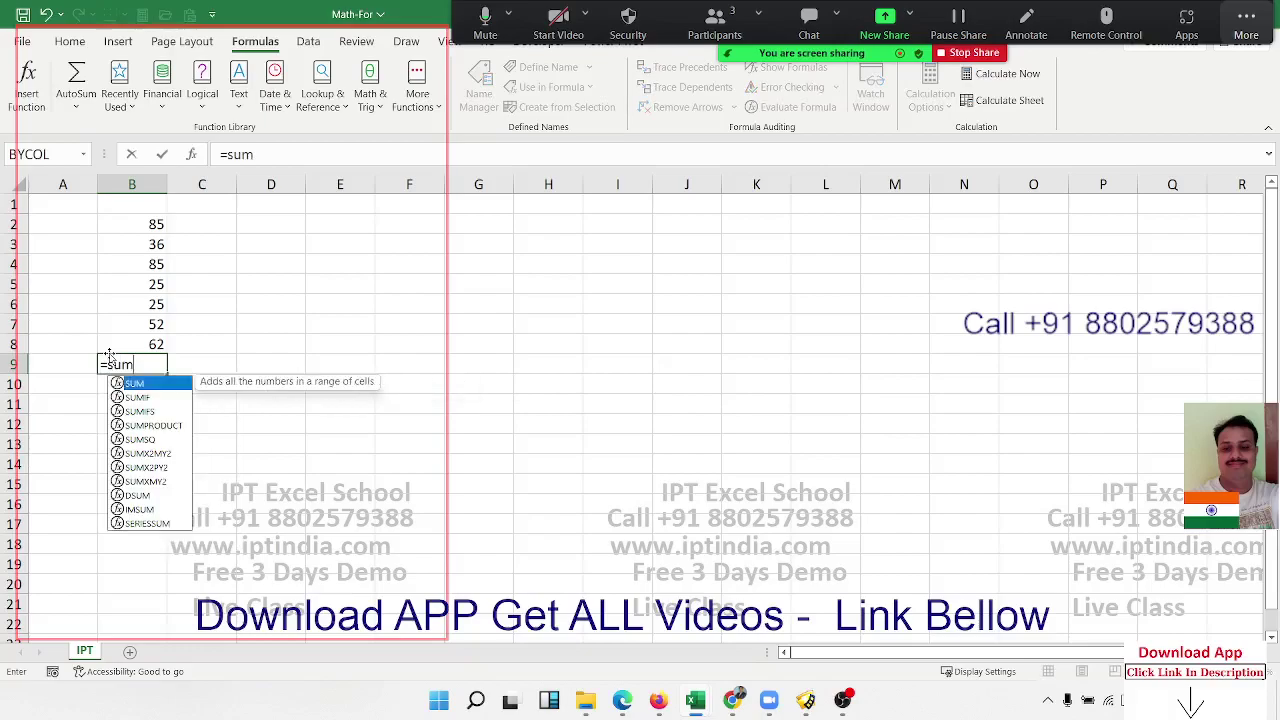
pyautogui.press('Tab')
pyautogui.press('Up')
pyautogui.hotkey('shift', 'Up')
pyautogui.hotkey('shift', 'Up')
pyautogui.hotkey('shift', 'Up')
pyautogui.press('Return')
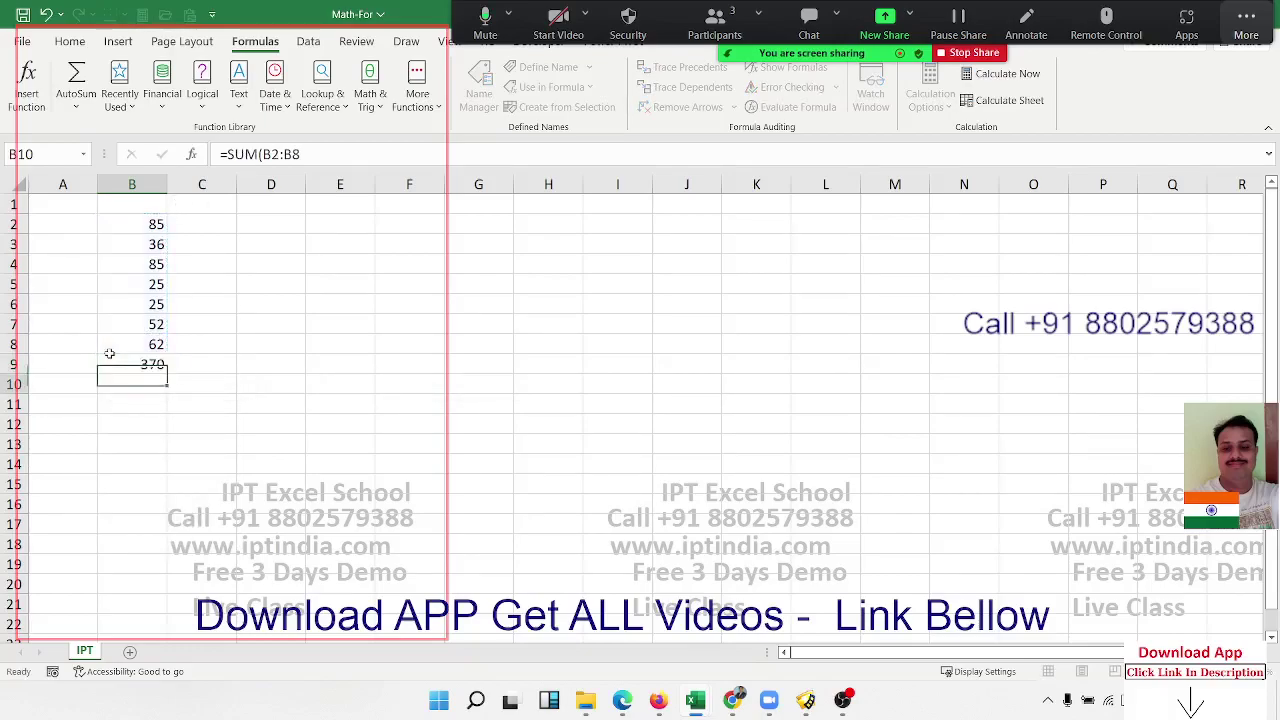
# Replace B6 with =A6/20, then =A3/0 to produce a #DIV/0! error
pyautogui.press('Up')
pyautogui.press('Up')
pyautogui.press('Up')
pyautogui.press('Up')
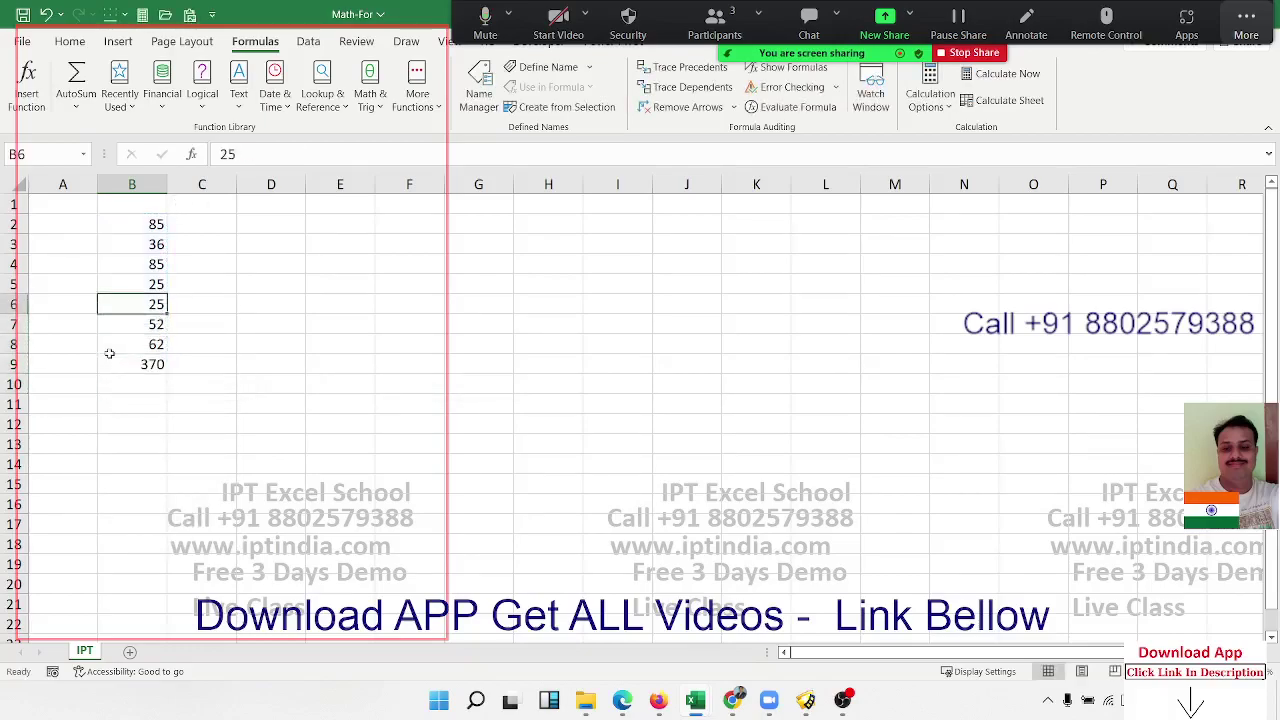
pyautogui.write('=')
pyautogui.press('Left')
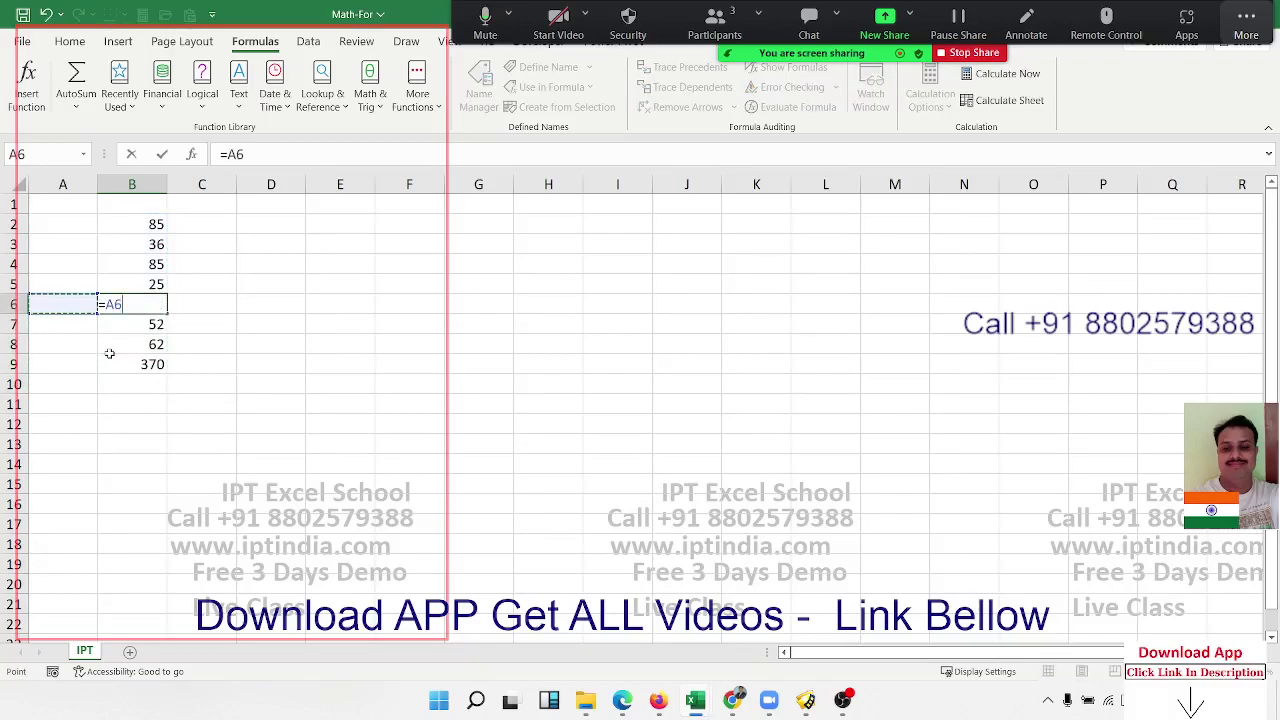
pyautogui.write('/20')
pyautogui.press('Return')
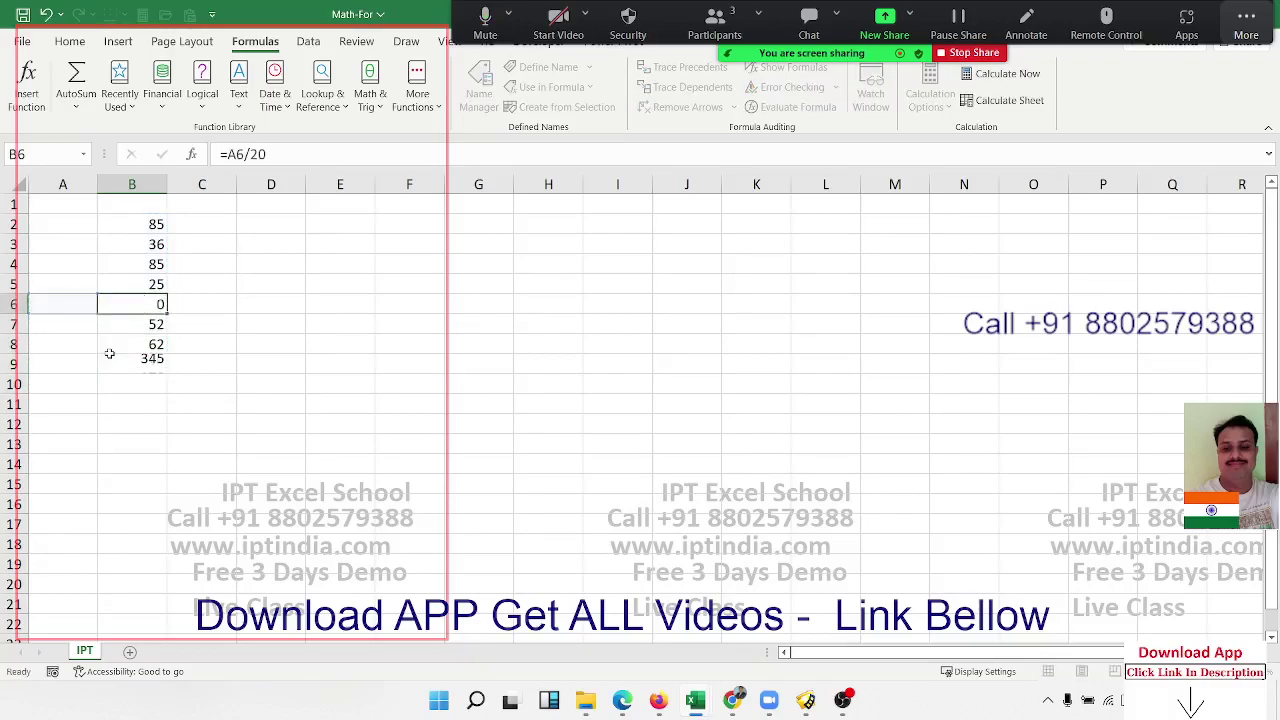
pyautogui.press('Up')
pyautogui.write('=')
pyautogui.press('Up')
pyautogui.press('Up')
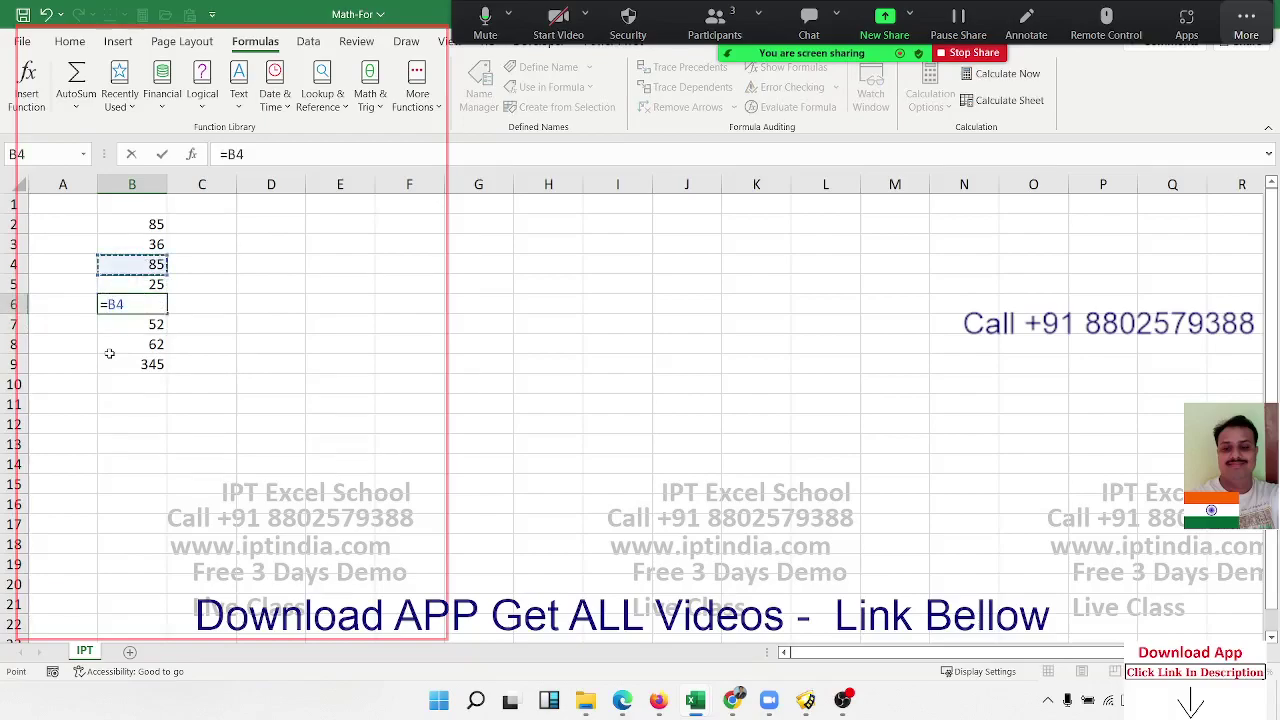
pyautogui.press('Up')
pyautogui.press('Left')
pyautogui.write('/0')
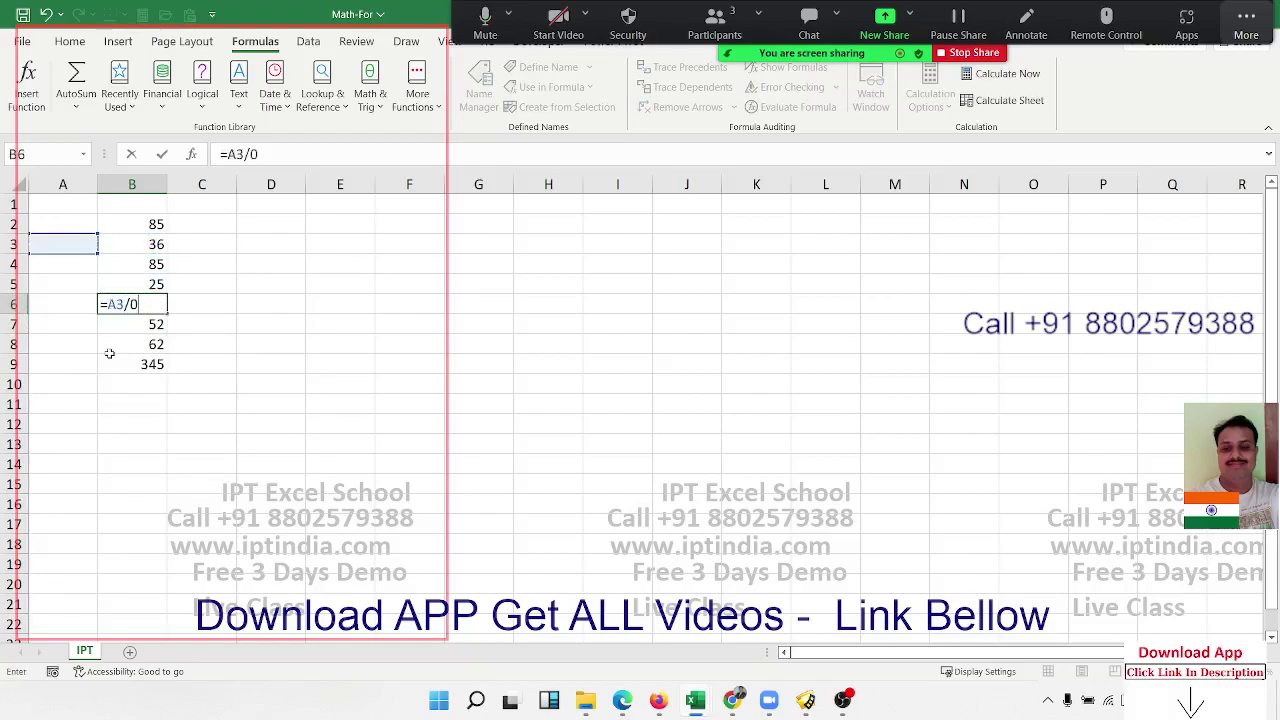
pyautogui.press('Return')
pyautogui.press('Up')
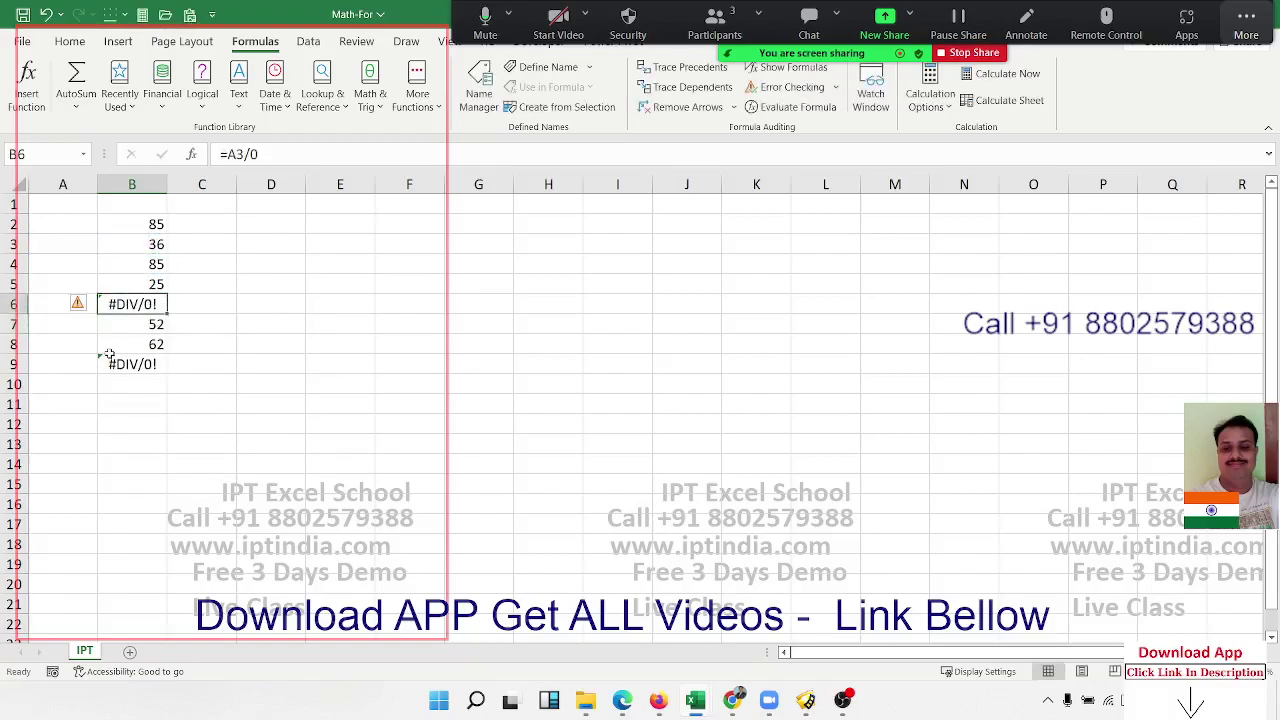
# Reselect B2:B8 from B9 to confirm the SUM range now includes the error
pyautogui.press('Down')
pyautogui.press('Down')
pyautogui.press('Down')
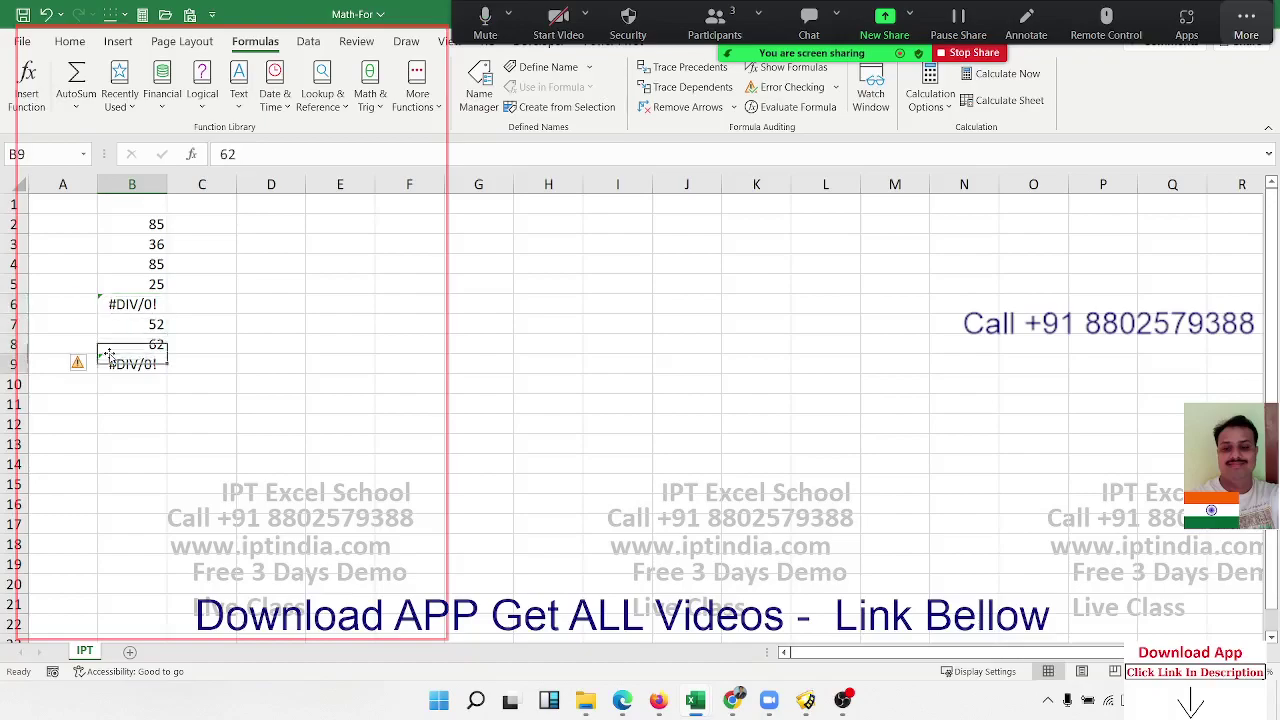
pyautogui.press('Up')
pyautogui.hotkey('ctrl', 'shift', 'Up')
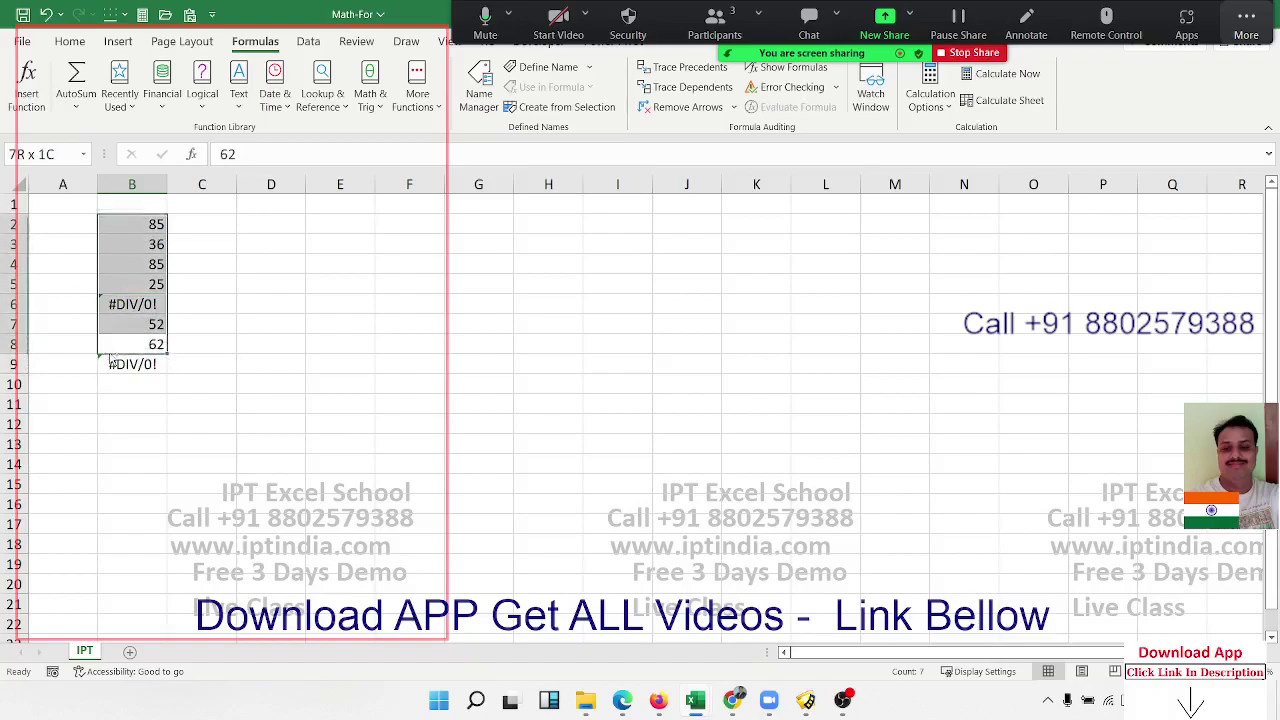
pyautogui.press('Down')
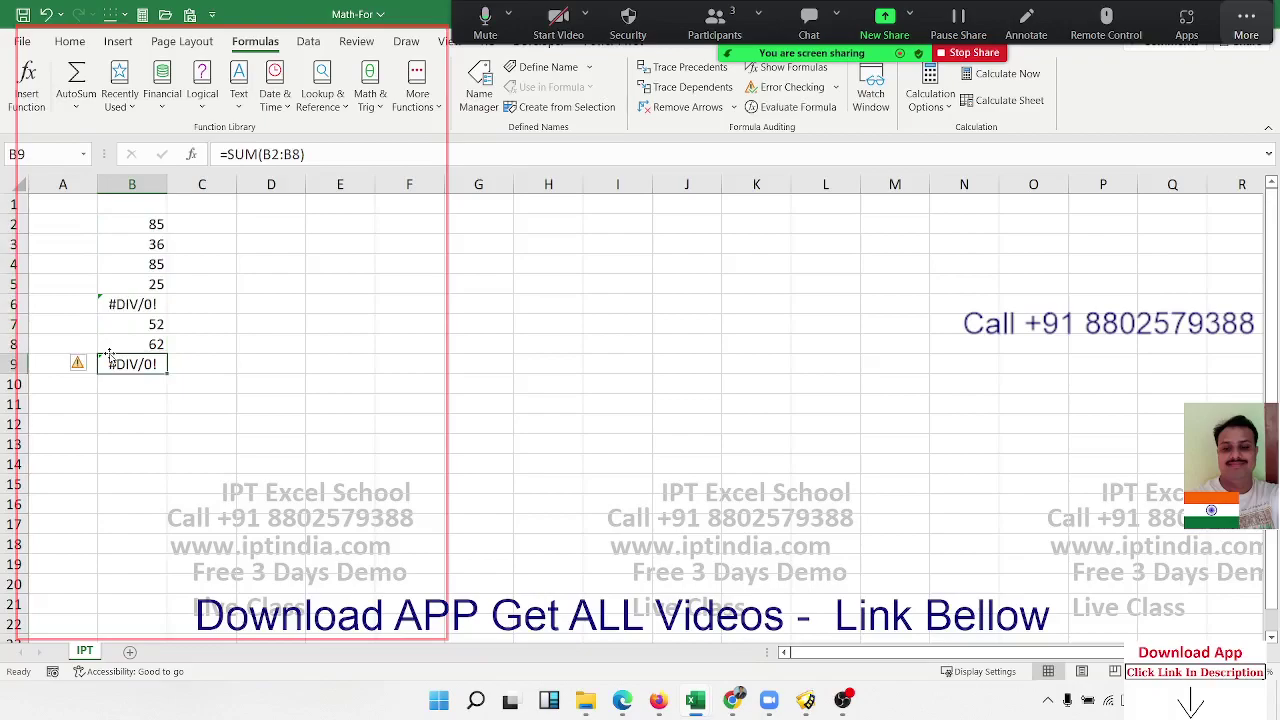
# Enter =AGGREGATE(9,6,B2:B8) in B9 using SUM and ignore-errors options, giving 345
pyautogui.write('=ag')
pyautogui.press('Tab')
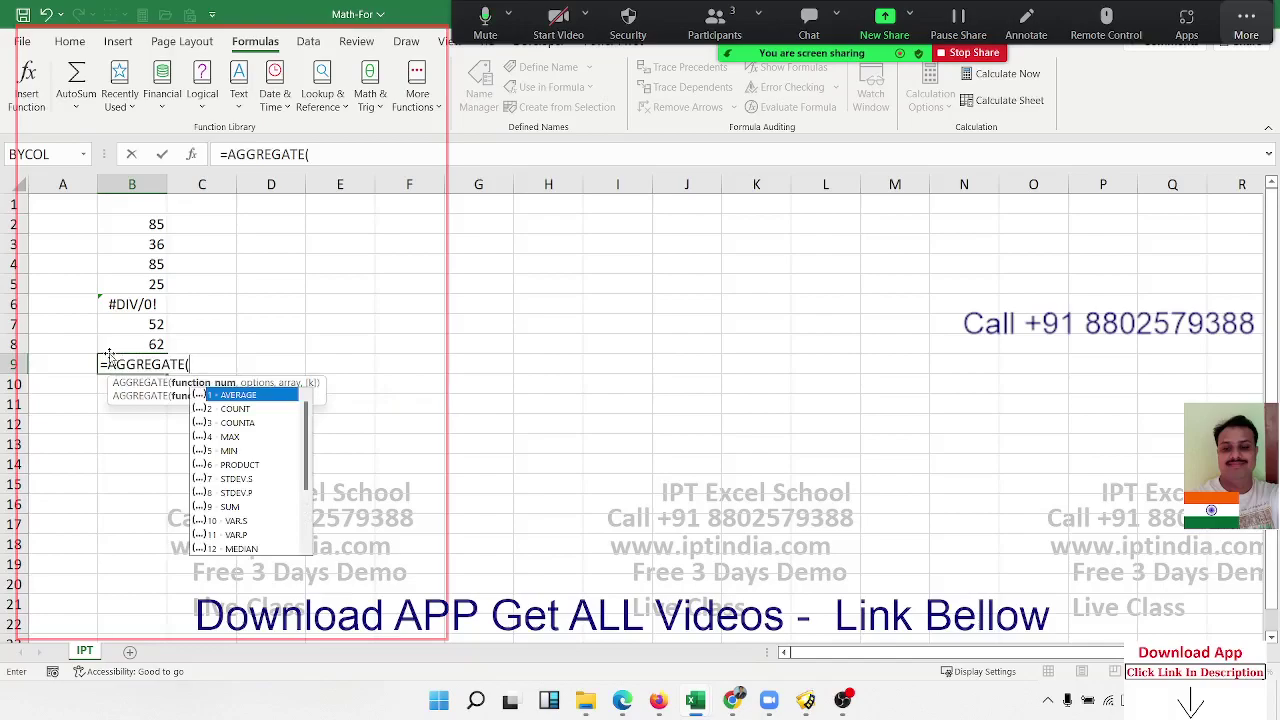
pyautogui.press('Down')
pyautogui.press('Down')
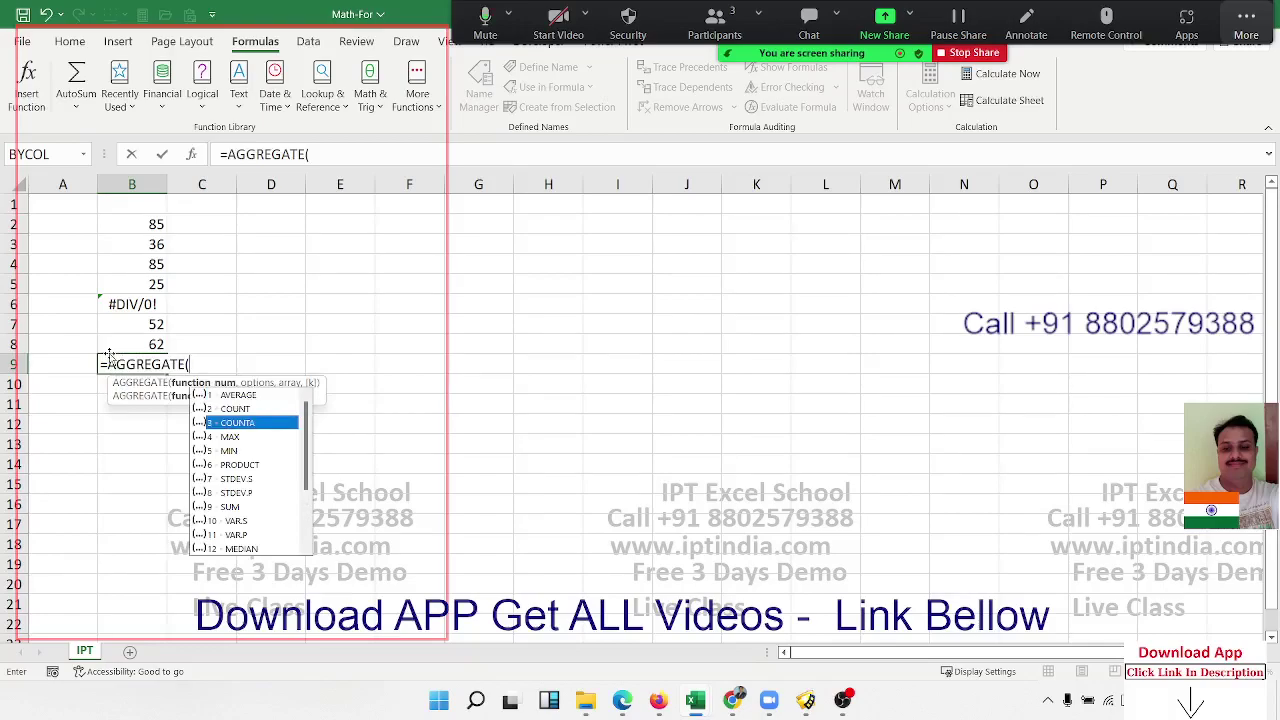
pyautogui.press('Down')
pyautogui.press('Down')
pyautogui.press('Down')
pyautogui.press('Down')
pyautogui.press('Down')
pyautogui.press('Down')
pyautogui.press('Down')
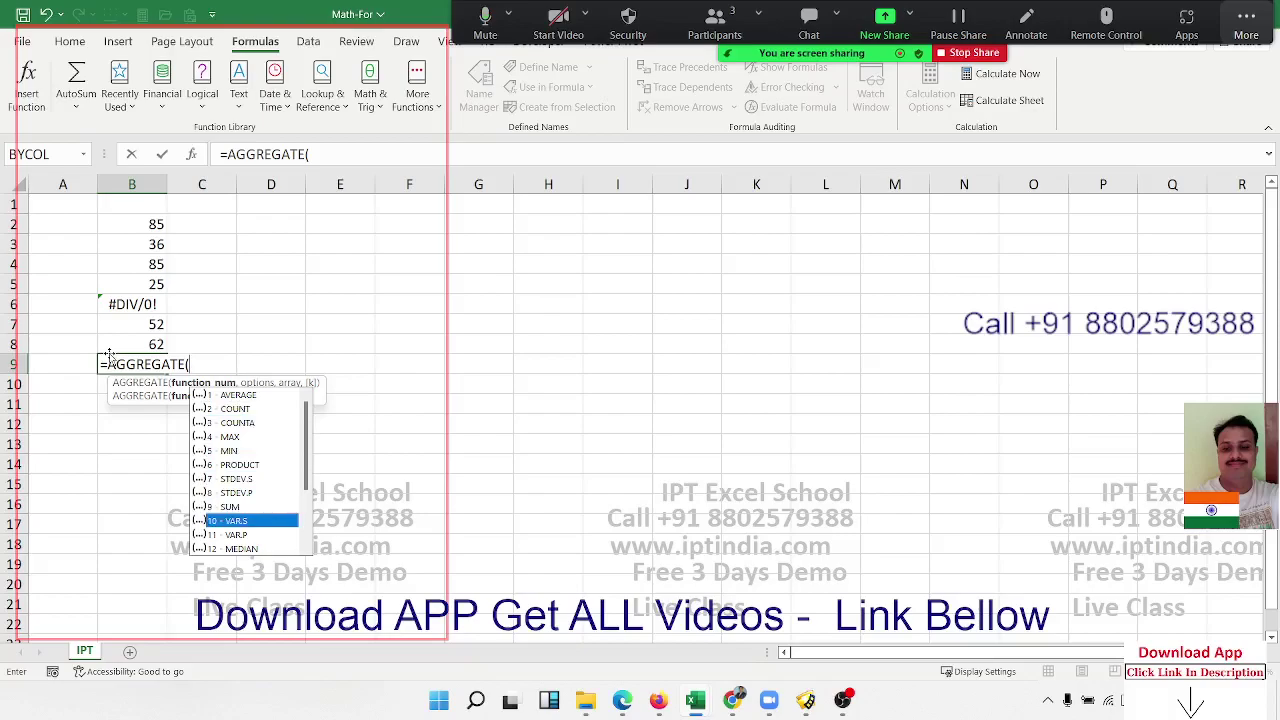
pyautogui.press('Up')
pyautogui.press('Tab')
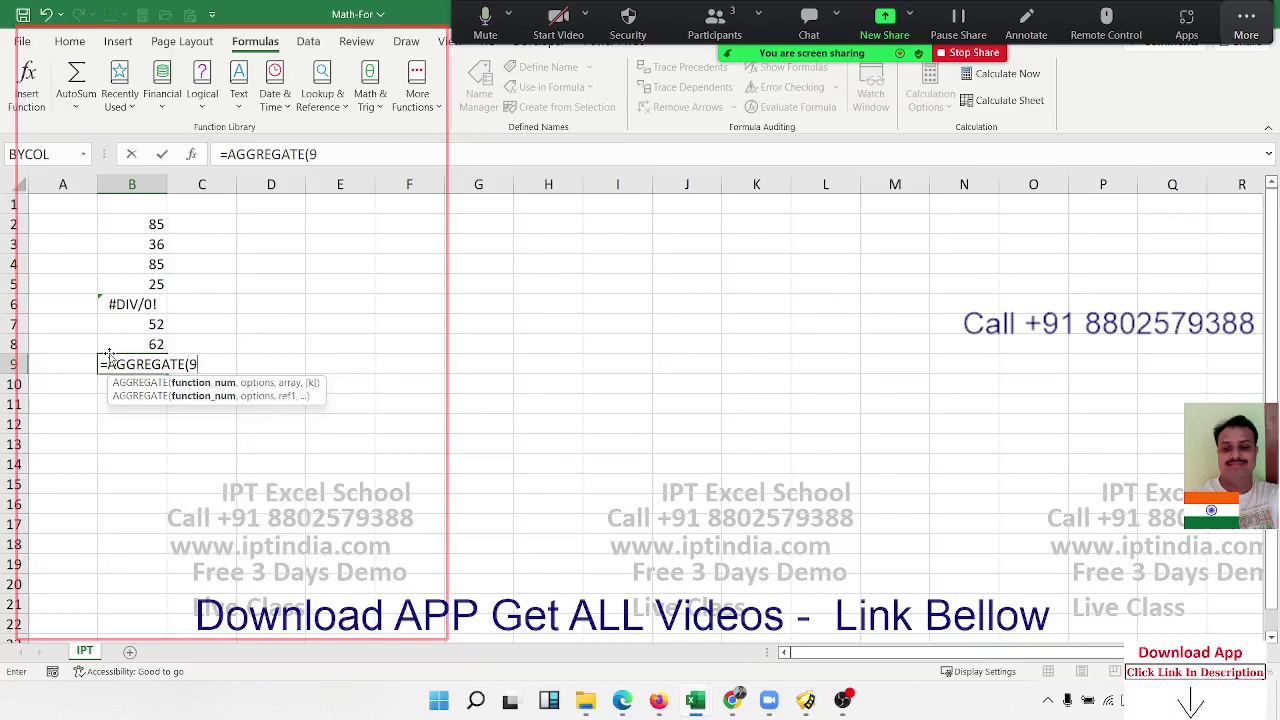
pyautogui.write(',')
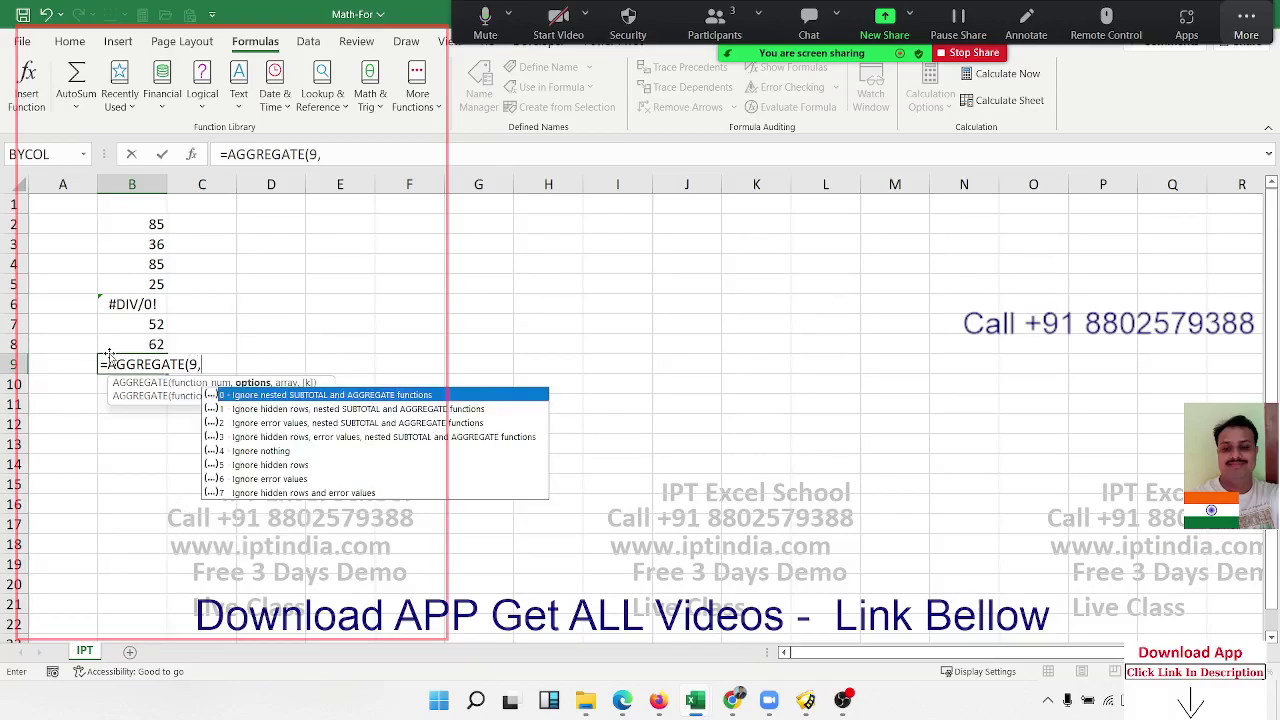
pyautogui.press('Down')
pyautogui.press('Down')
pyautogui.press('Down')
pyautogui.press('Down')
pyautogui.press('Down')
pyautogui.press('Down')
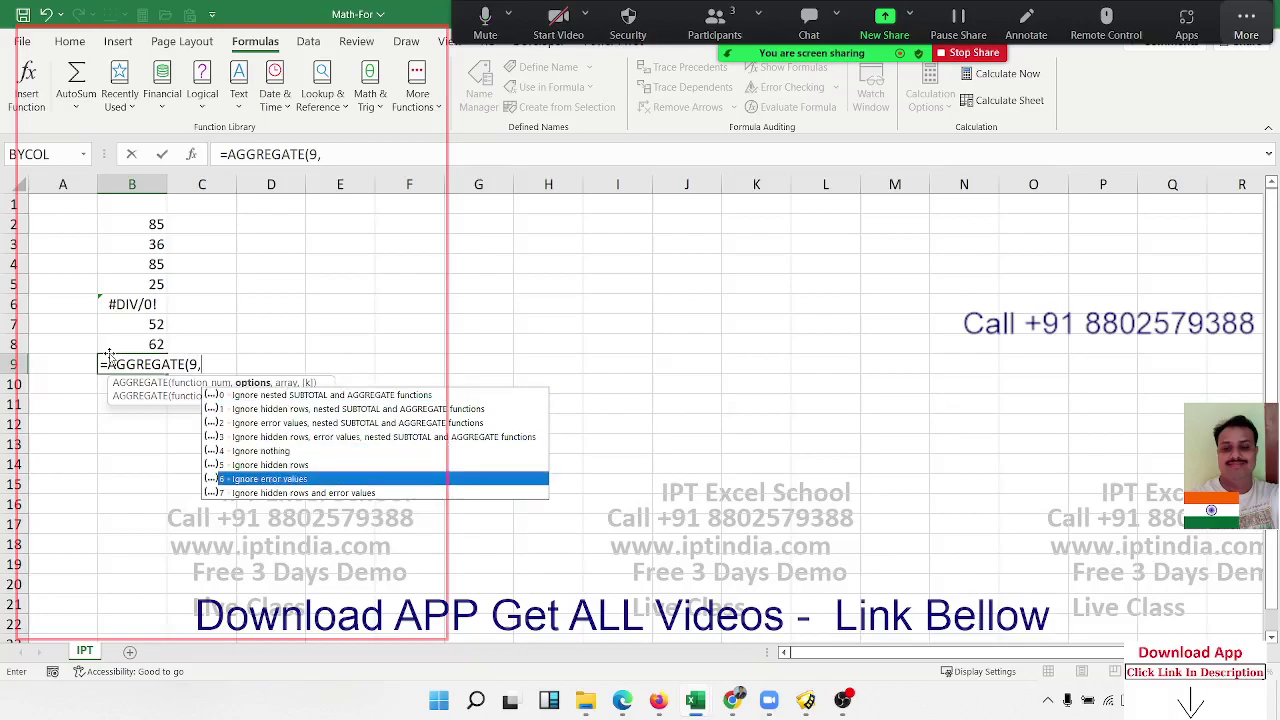
pyautogui.press('Tab')
pyautogui.write(',')
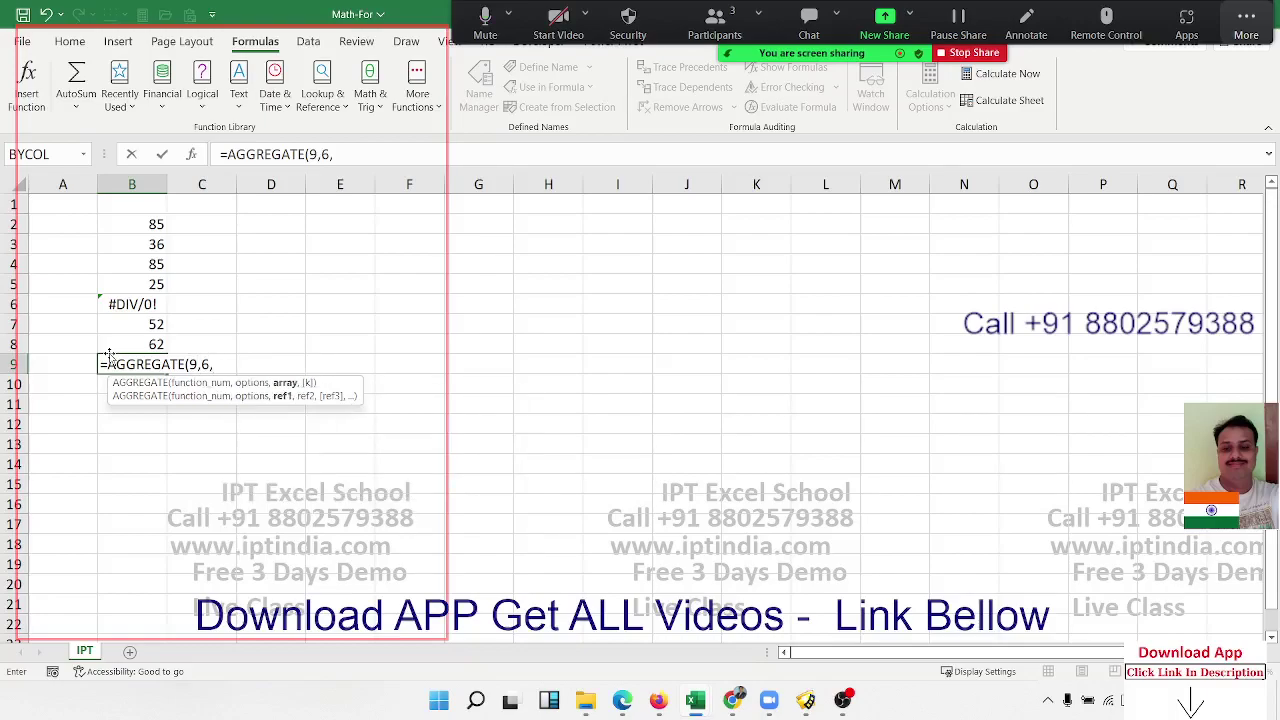
pyautogui.press('Up')
pyautogui.hotkey('ctrl', 'shift', 'Up')
pyautogui.press('Return')
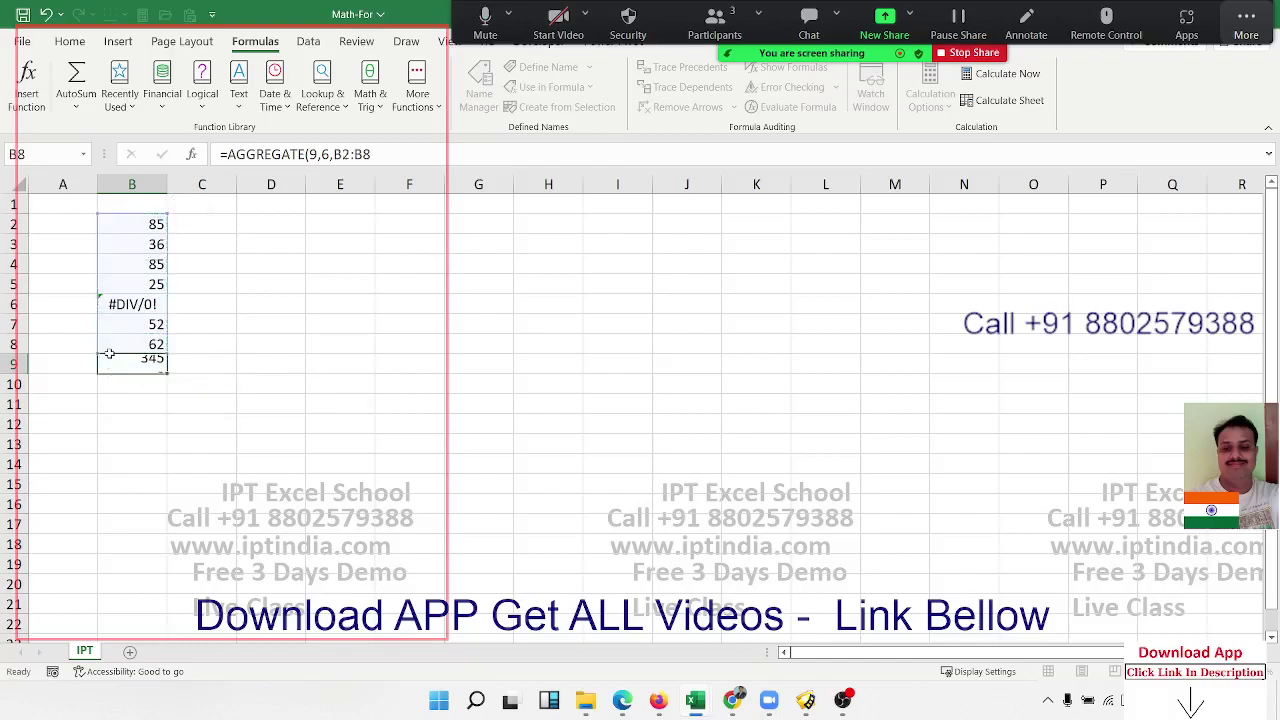
pyautogui.click(109, 357)
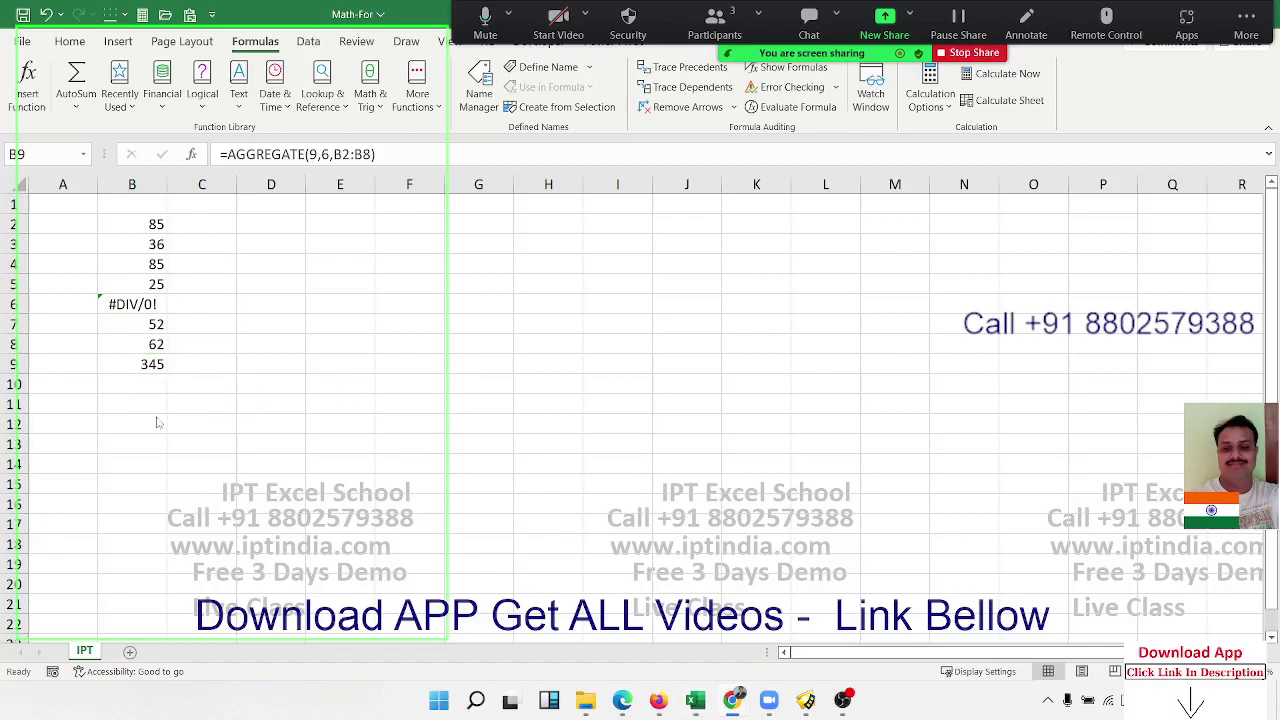
pyautogui.click(154, 372)
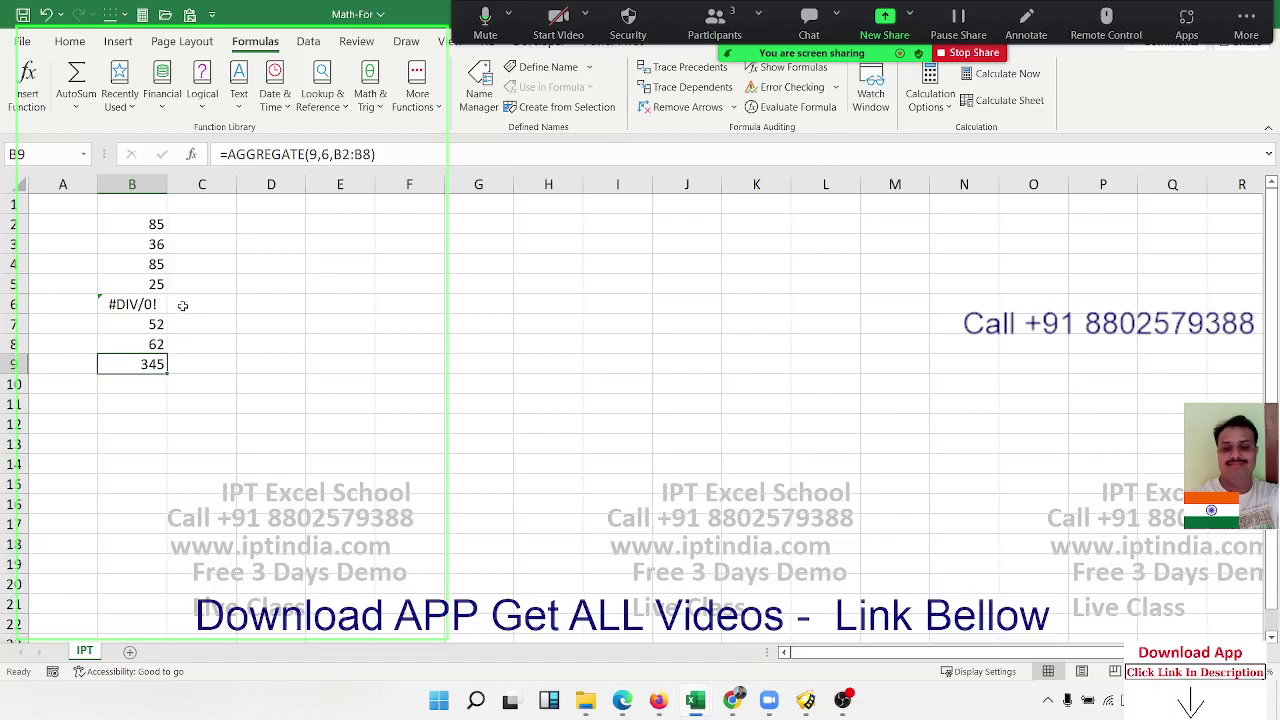
# Open 'excel practise file' from the File menu's Recent workbooks list
pyautogui.click(22, 41)
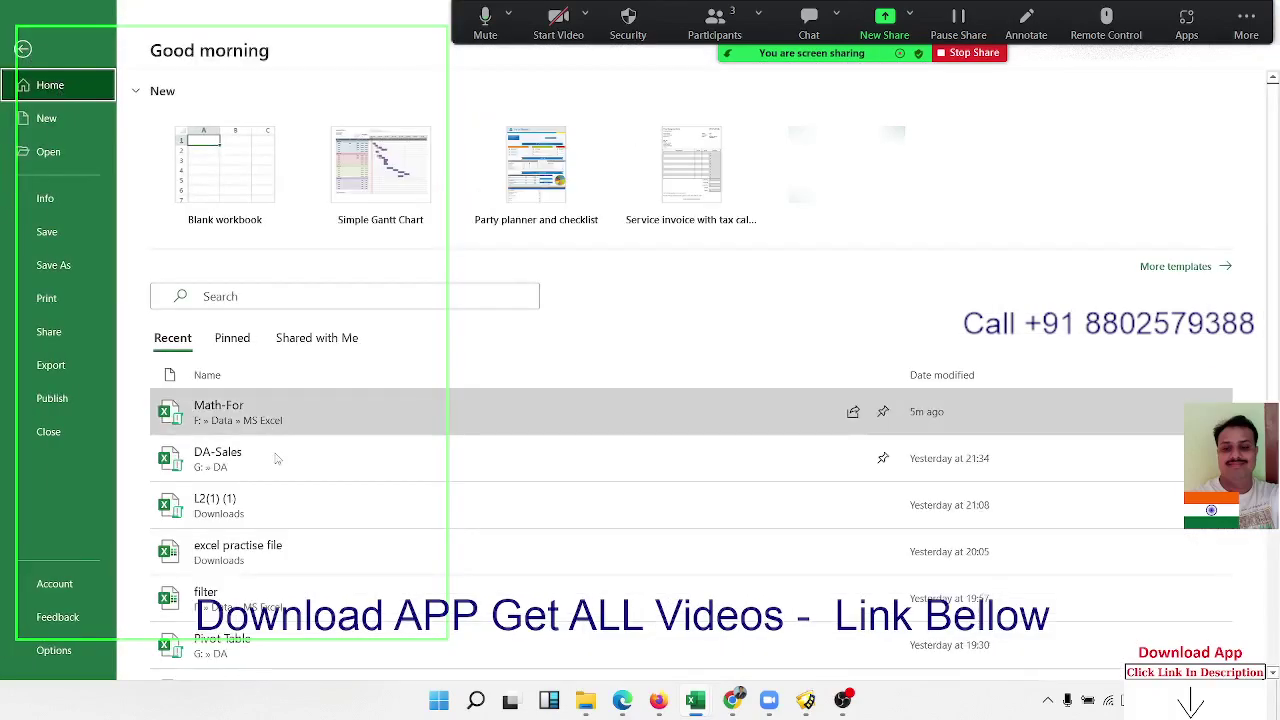
pyautogui.scroll(-2, 295, 525)
pyautogui.scroll(-1, 295, 525)
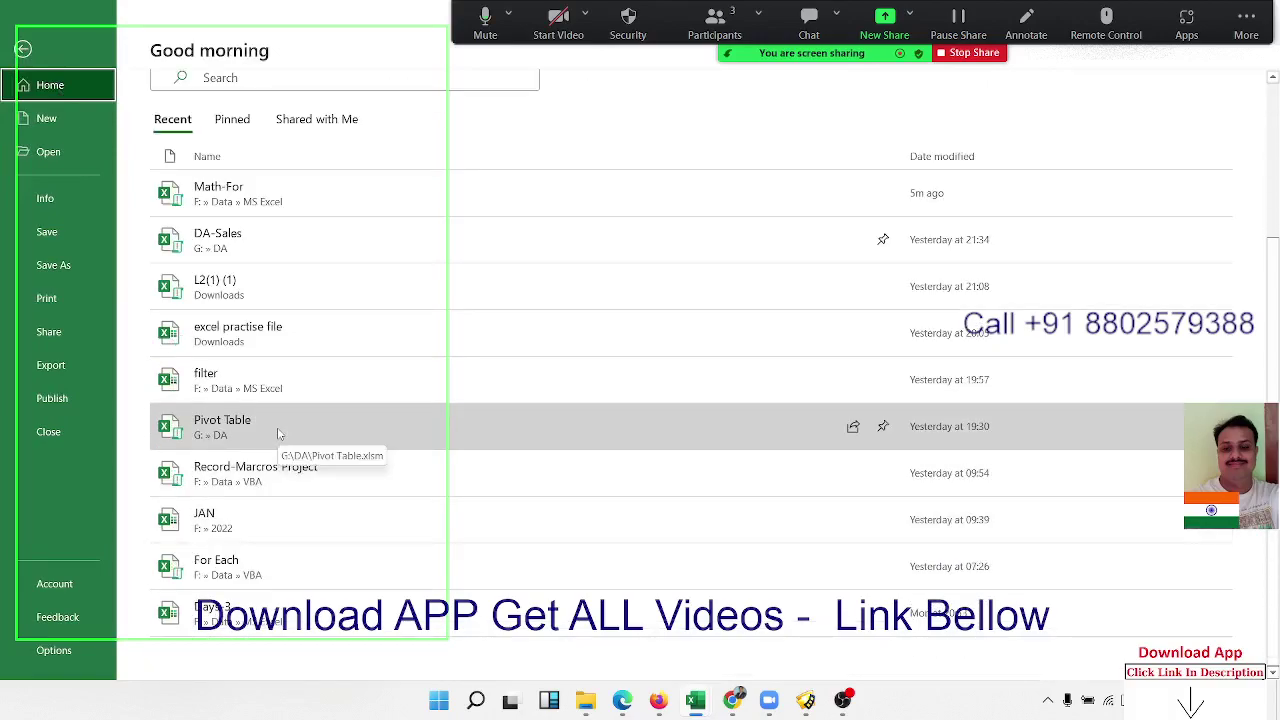
pyautogui.click(252, 335)
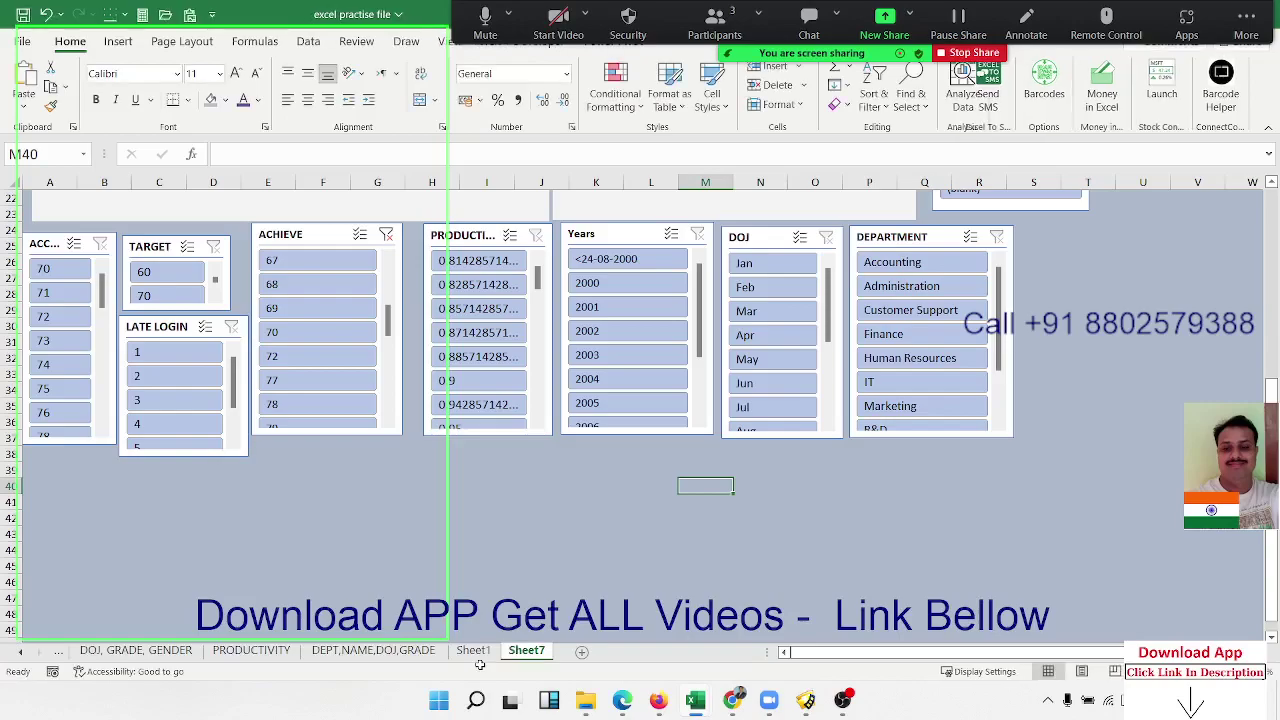
# On Sheet1, label F58 'Total' and enter =SUM(G2:G56) in G58
pyautogui.click(481, 656)
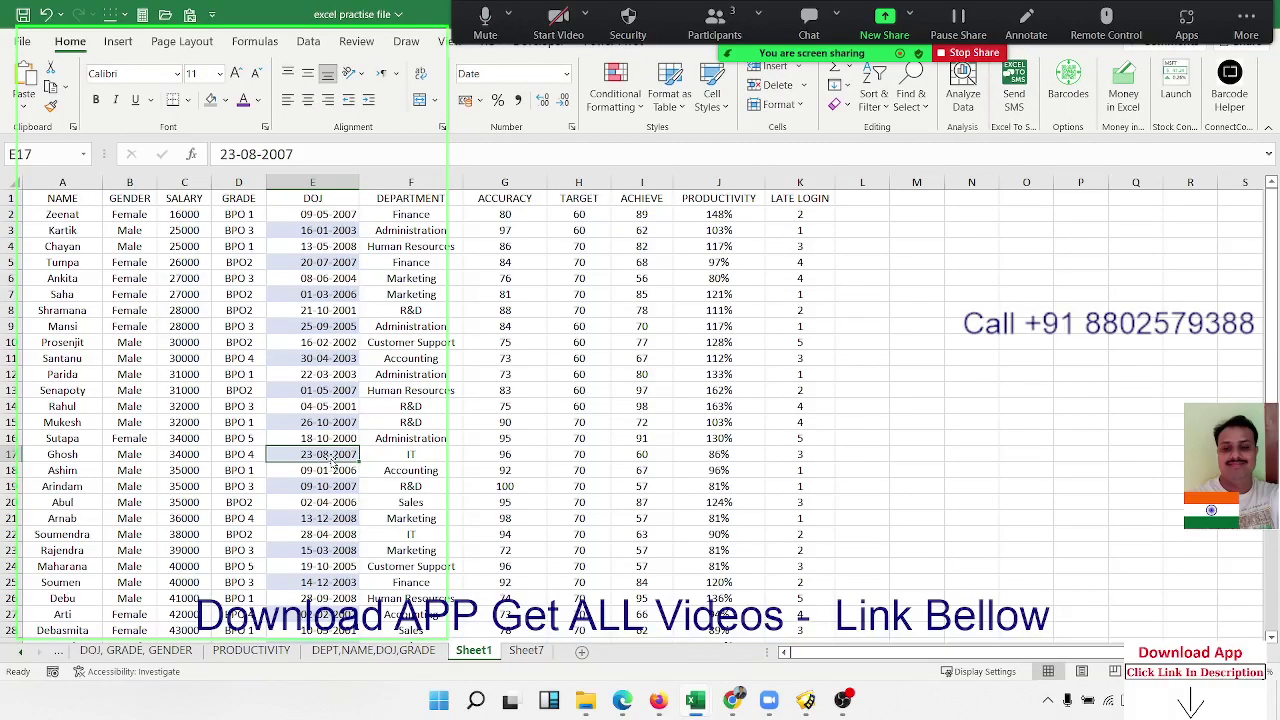
pyautogui.hotkey('ctrl', 'Up')
pyautogui.press('Right')
pyautogui.press('Right')
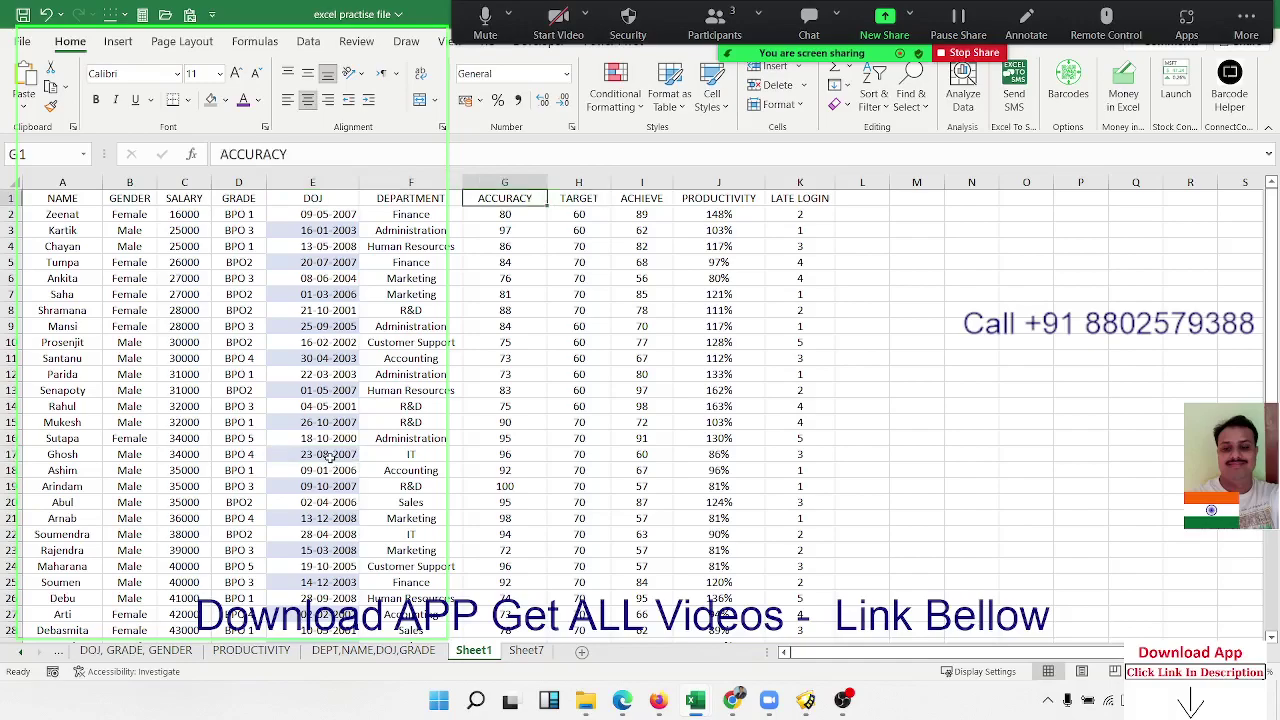
pyautogui.hotkey('ctrl', 'Down')
pyautogui.press('Down')
pyautogui.press('Down')
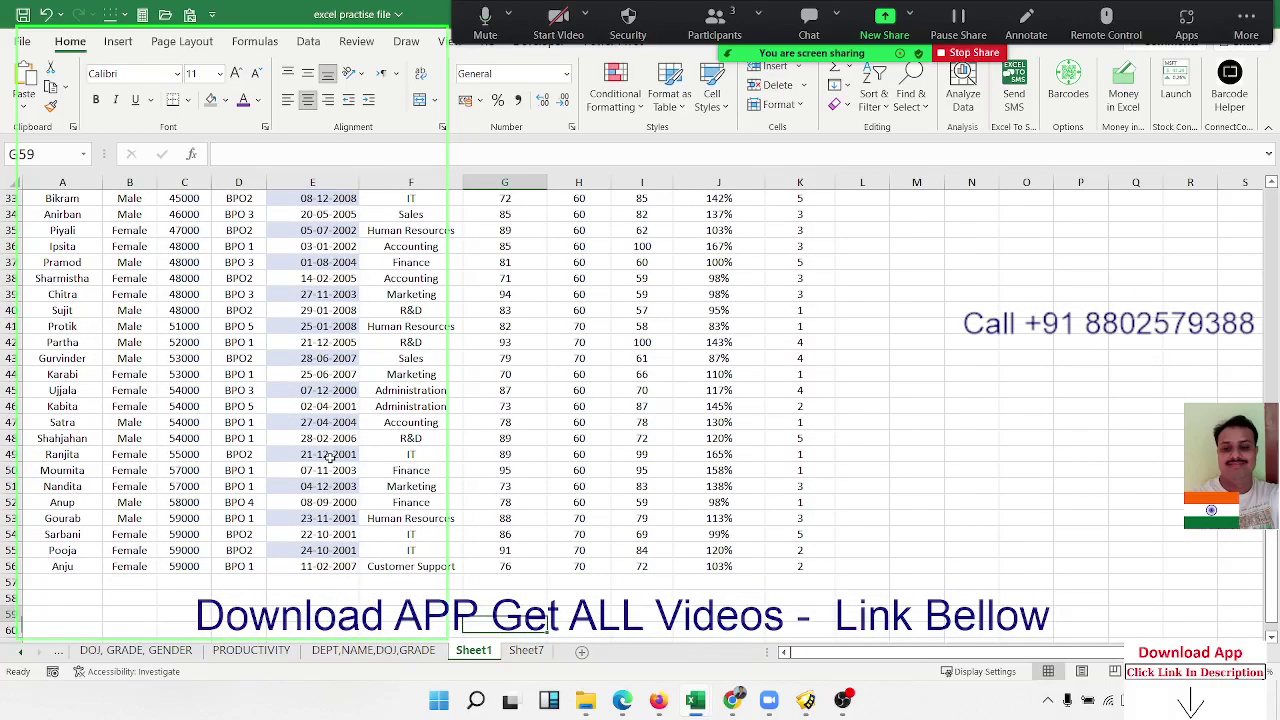
pyautogui.press('Left')
pyautogui.write('Total')
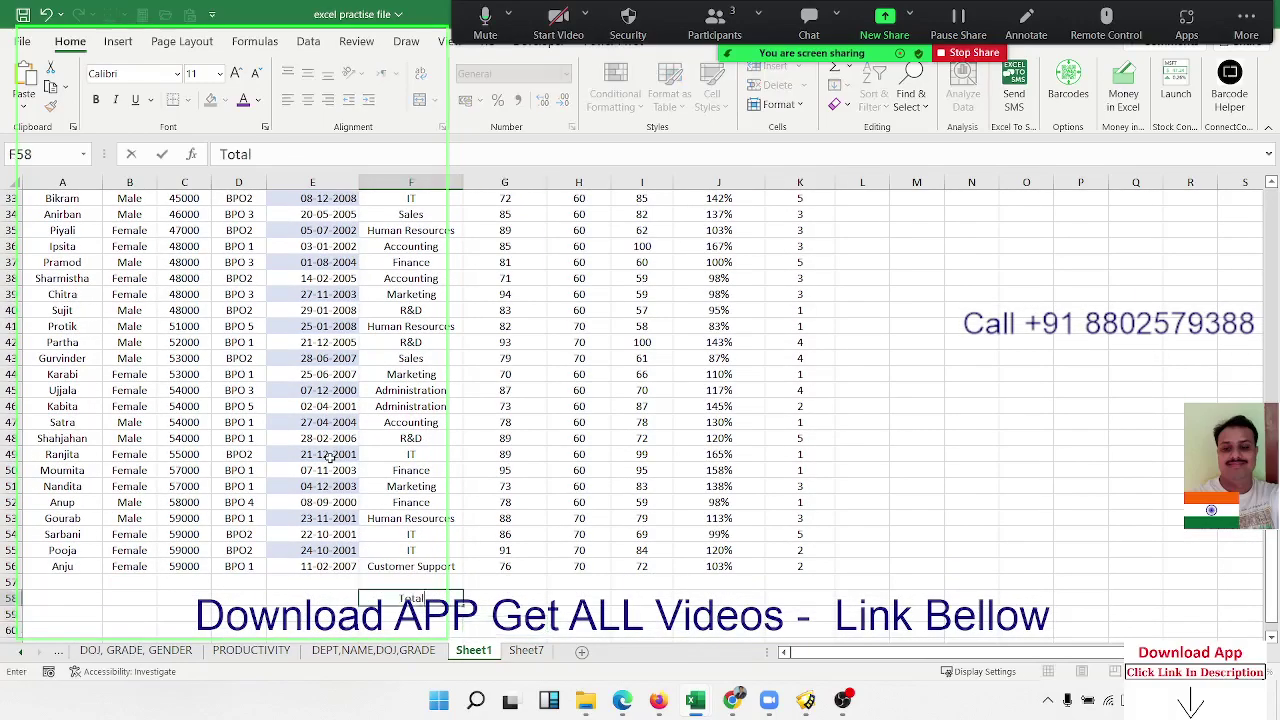
pyautogui.press('Tab')
pyautogui.write('=')
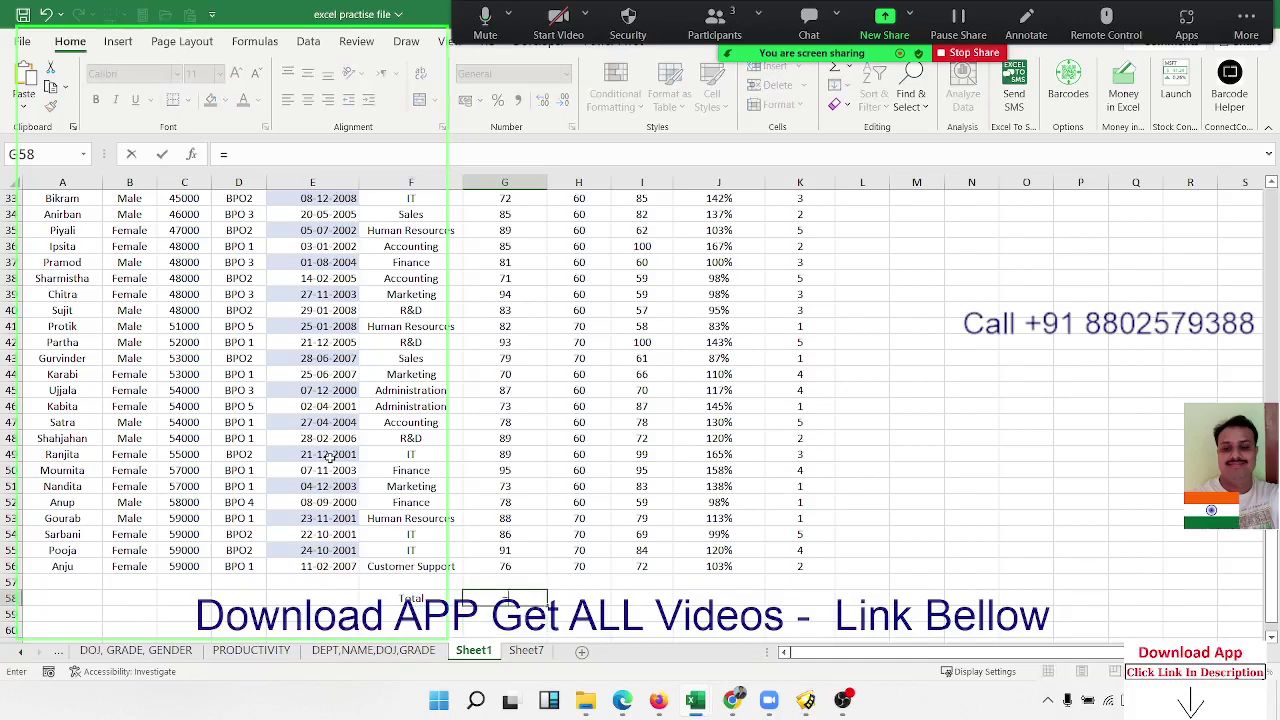
pyautogui.write('su')
pyautogui.press('Tab')
pyautogui.press('Up')
pyautogui.press('Up')
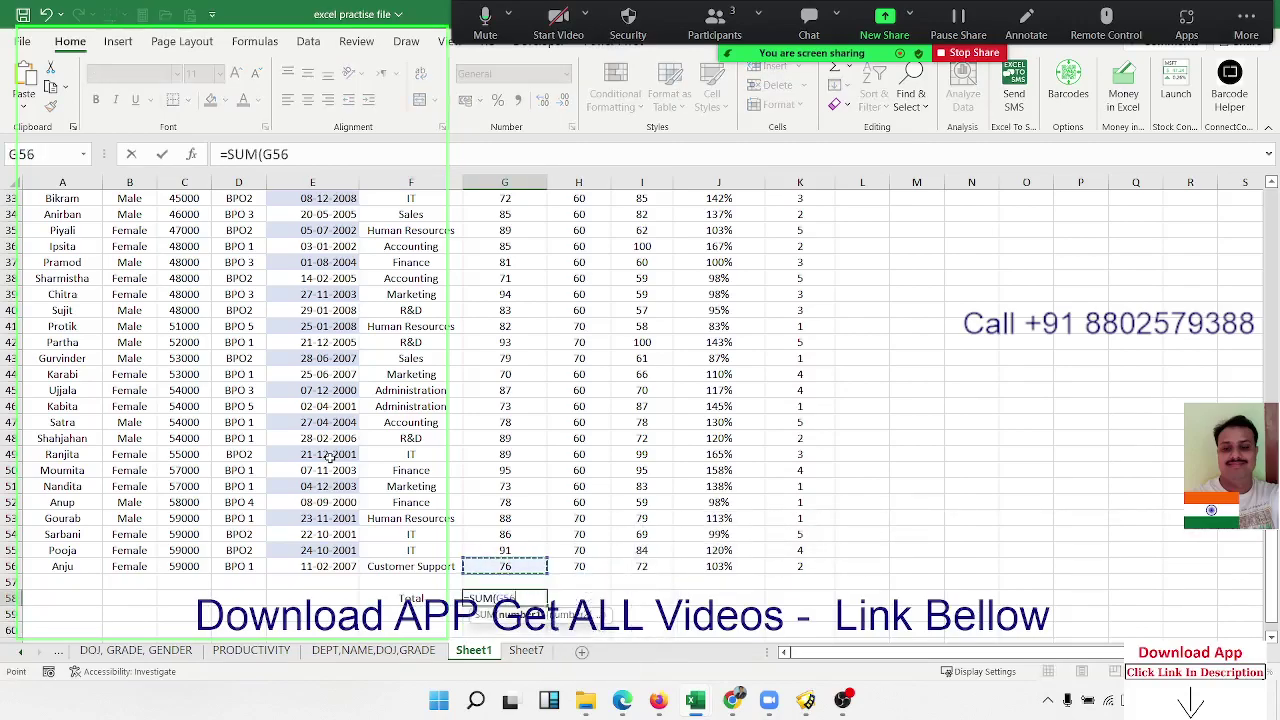
pyautogui.hotkey('ctrl', 'shift', 'Up')
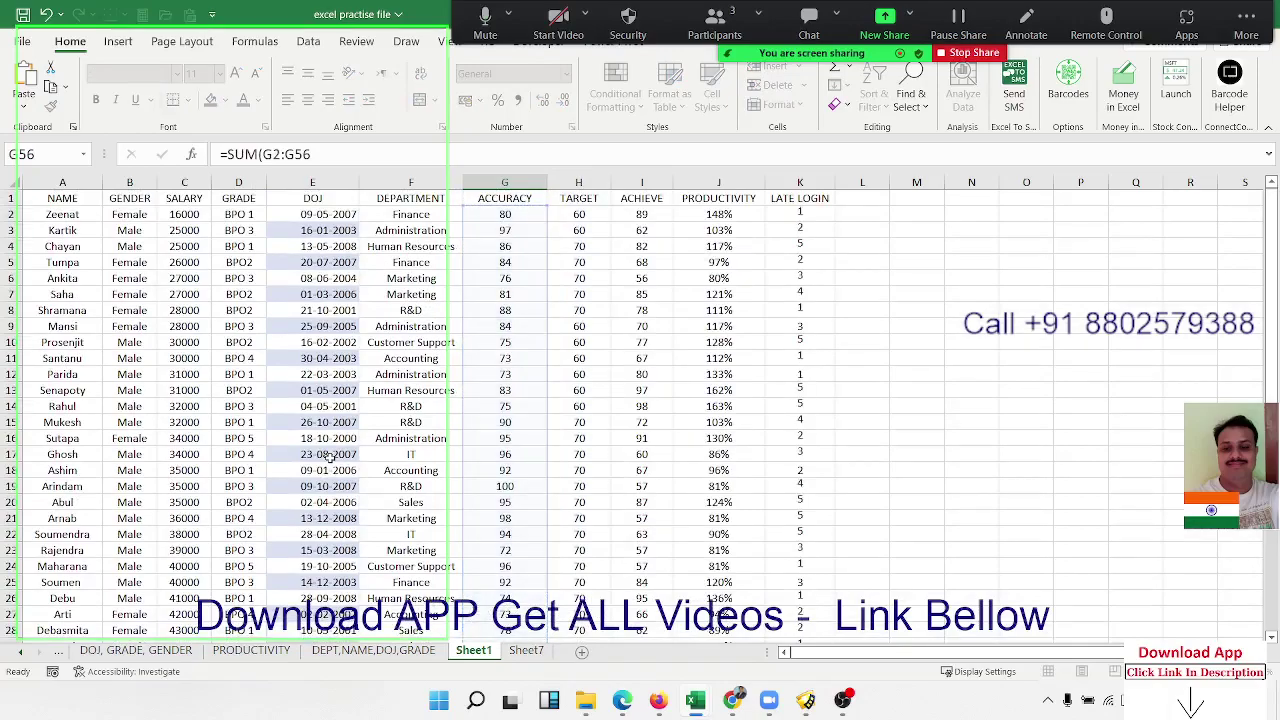
pyautogui.press('Return')
pyautogui.press('Up')
# Turn on table filters and filter the GRADE column to BPO 1 only
pyautogui.moveTo(410, 614); pyautogui.dragTo(552, 622)
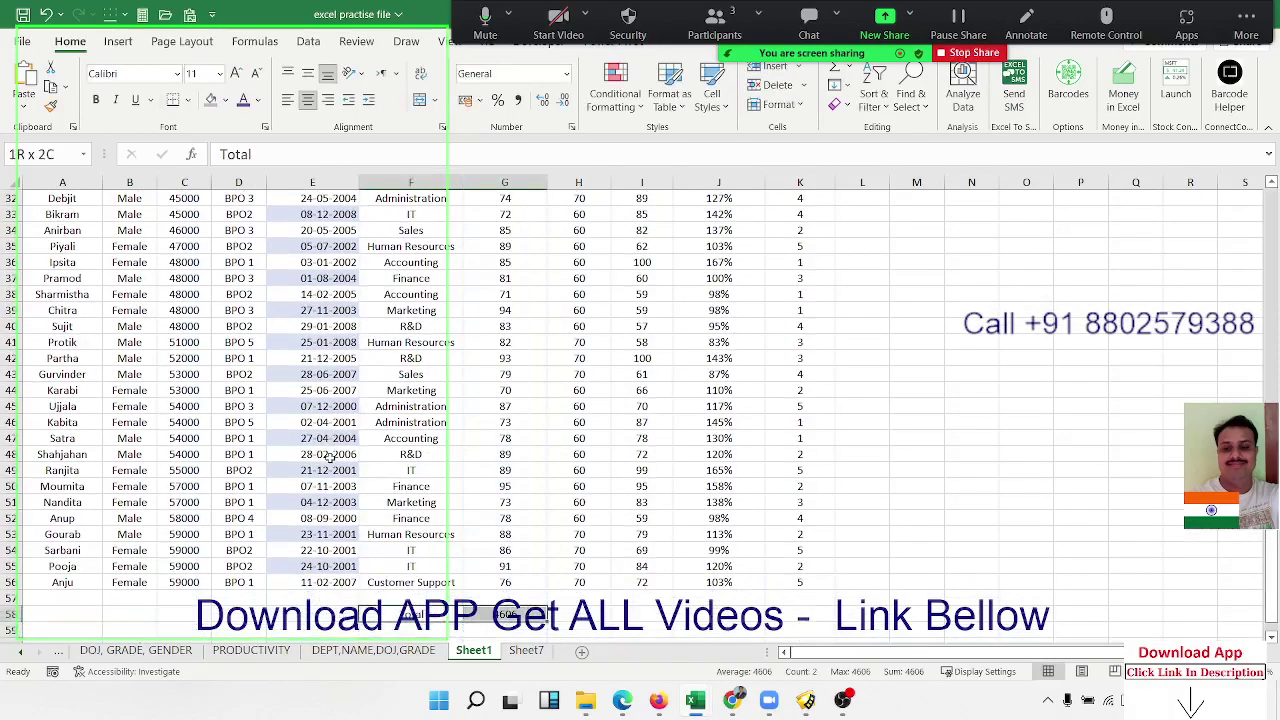
pyautogui.hotkey('ctrl', 'Up')
pyautogui.hotkey('ctrl', 'Up')
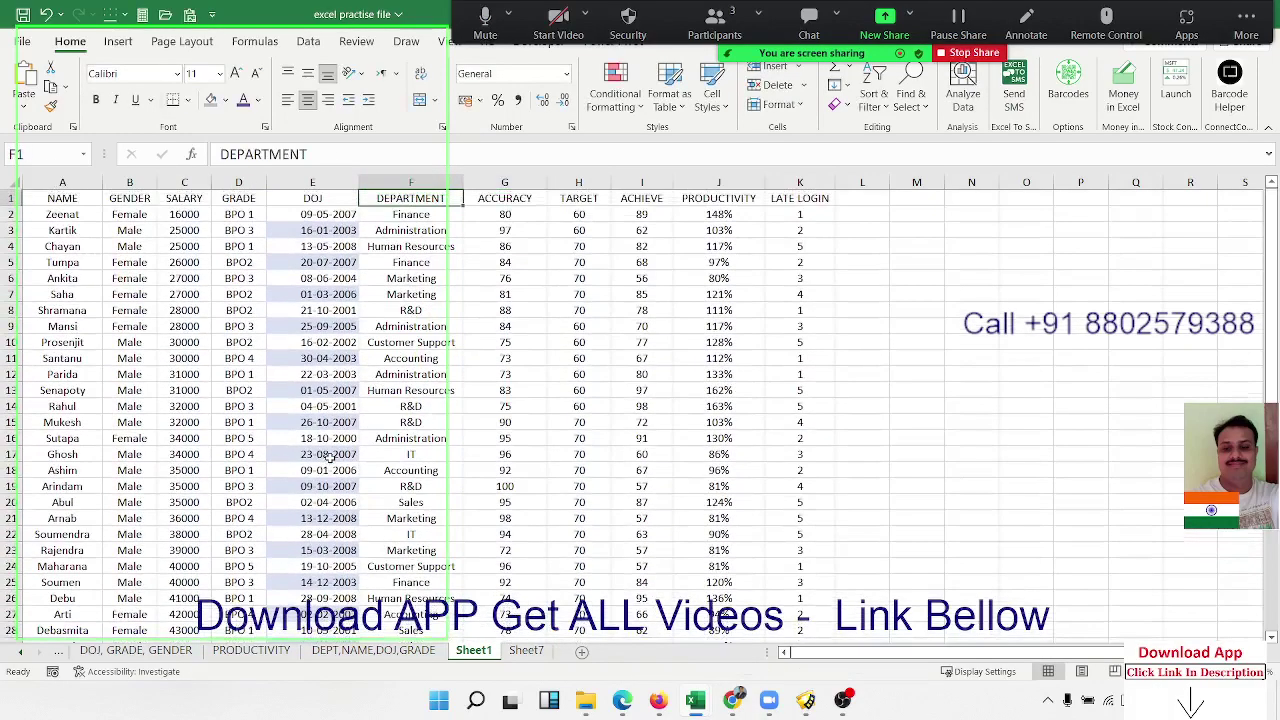
pyautogui.hotkey('ctrl', 'shift', 'l')
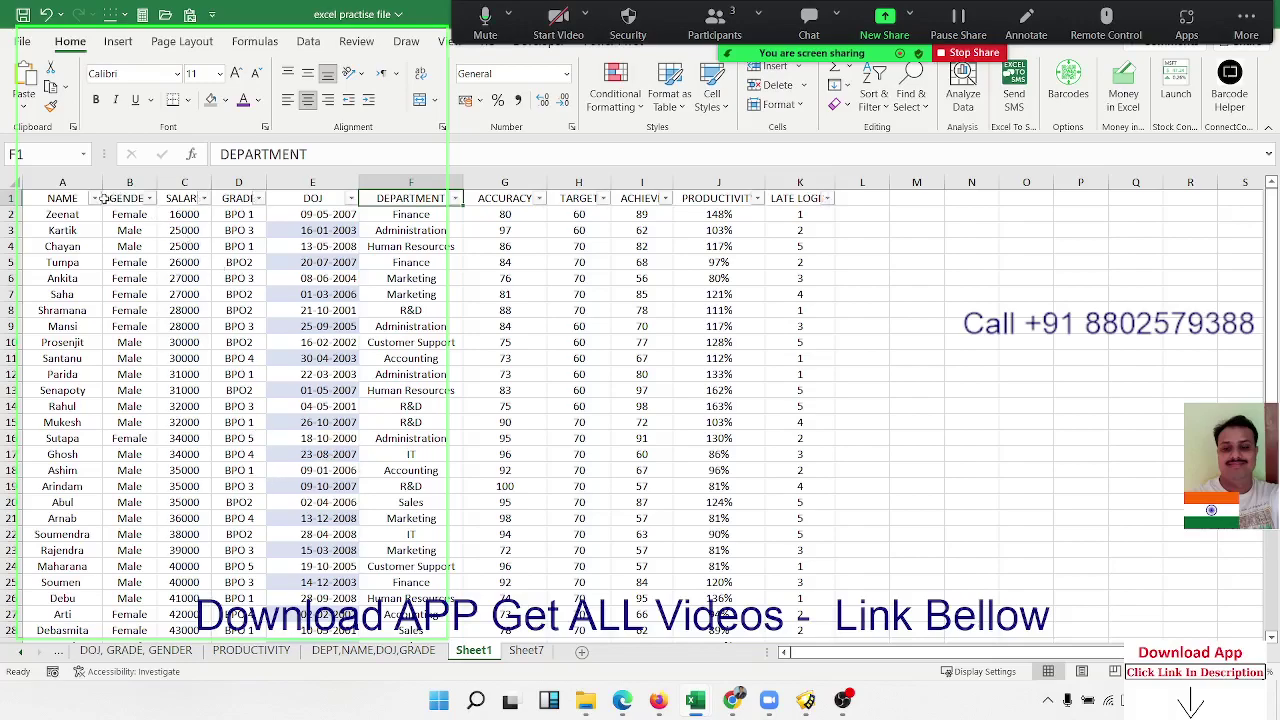
pyautogui.click(259, 198)
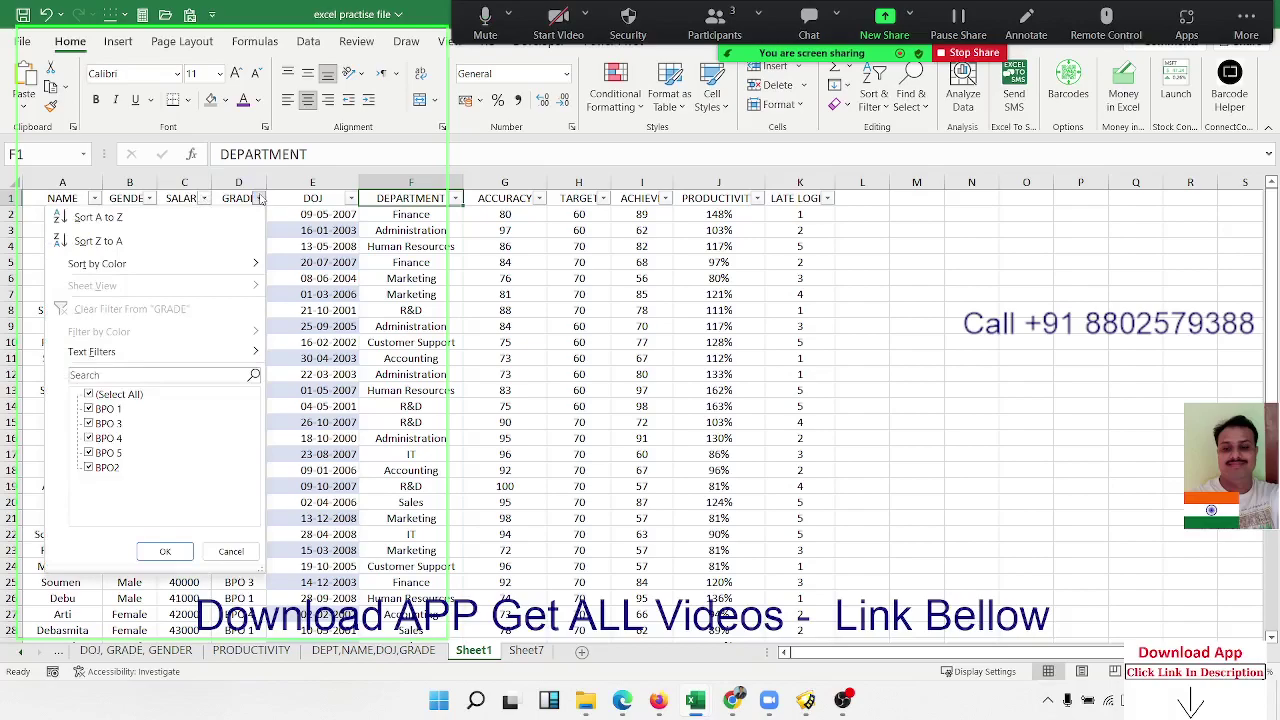
pyautogui.click(89, 394)
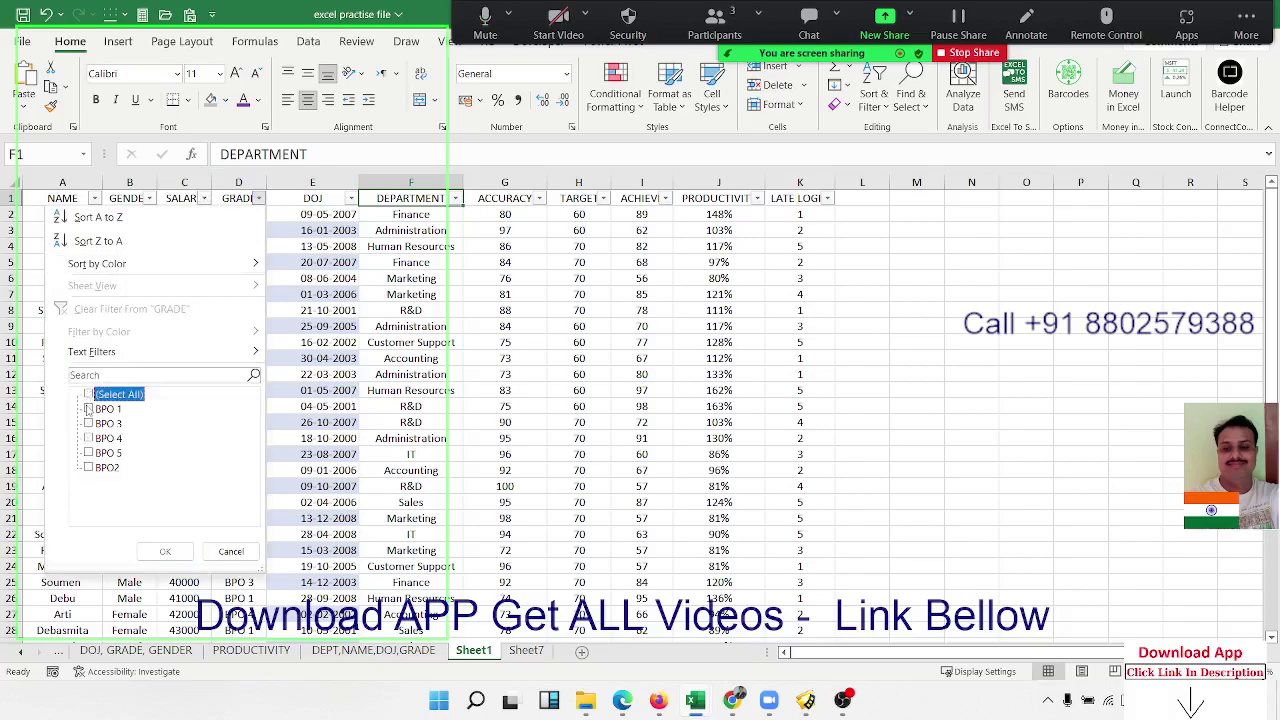
pyautogui.click(88, 408)
pyautogui.click(188, 556)
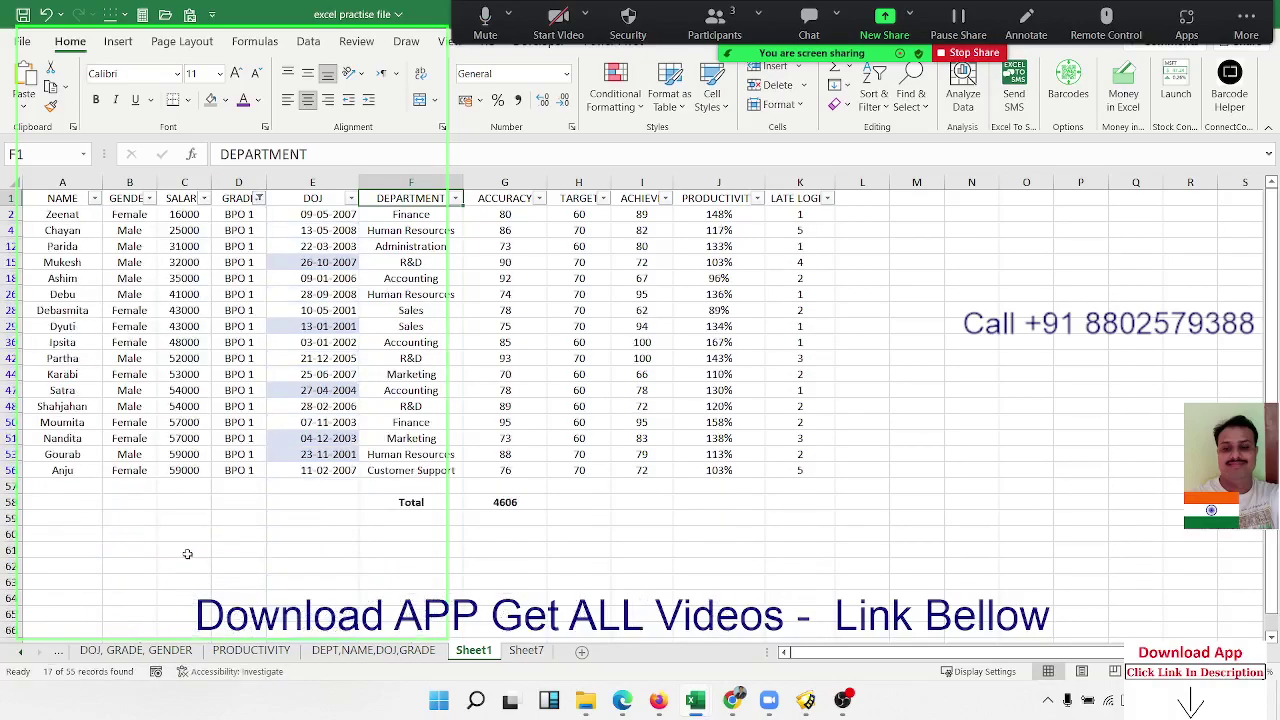
# Check the visible accuracy values' sum, then remove the filter so all rows show
pyautogui.click(510, 502)
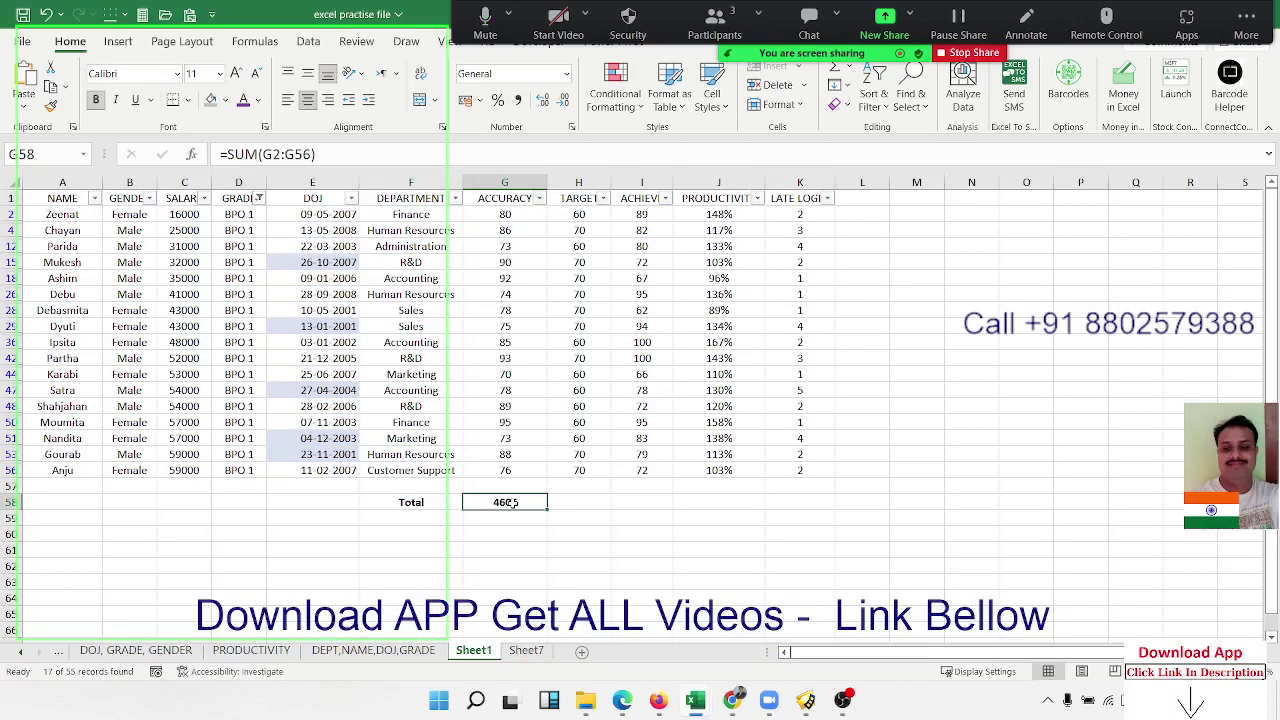
pyautogui.moveTo(514, 470); pyautogui.dragTo(516, 216)
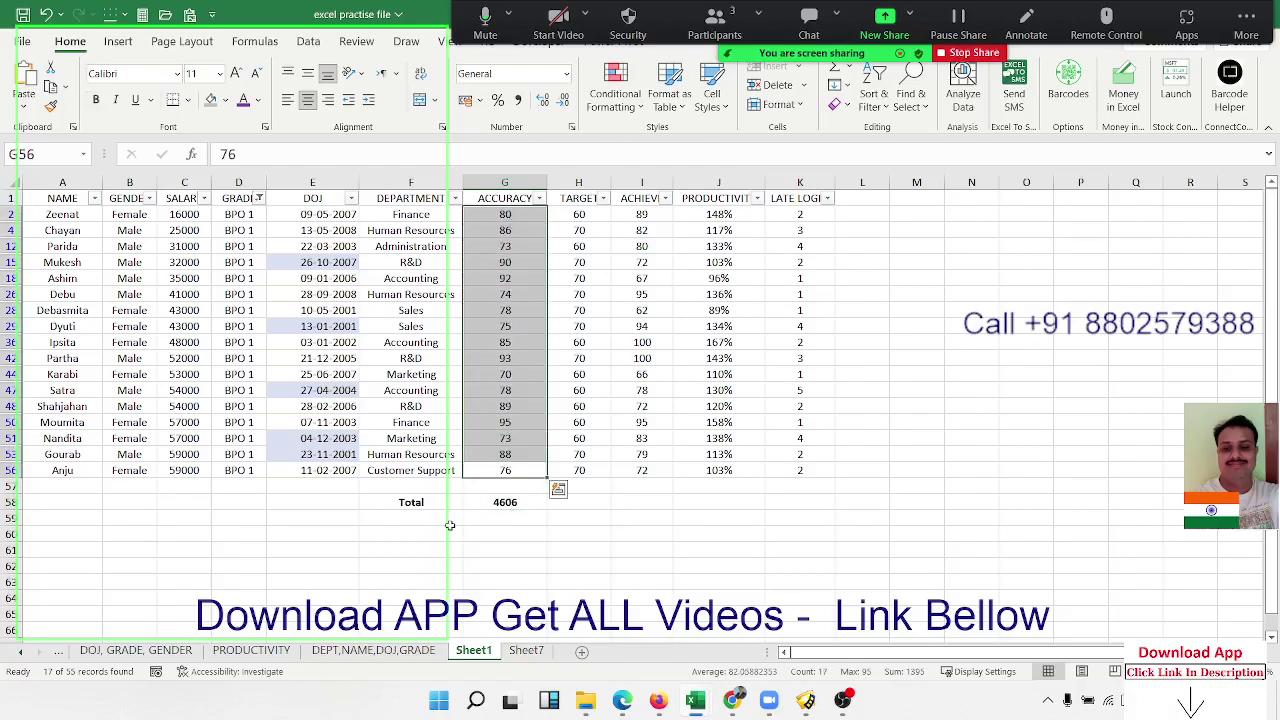
pyautogui.click(420, 502)
pyautogui.hotkey('ctrl', 'shift', 'l')
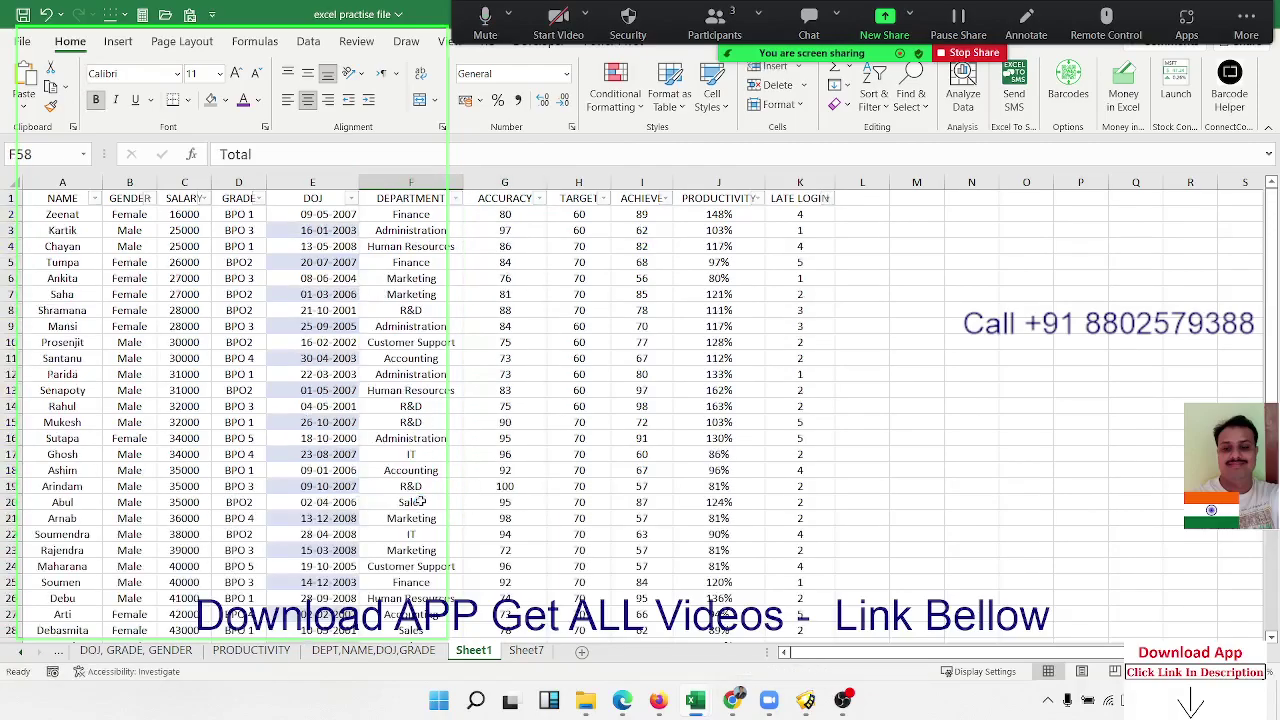
pyautogui.press('Right')
pyautogui.press('Right')
pyautogui.press('Left')
pyautogui.scroll(-1, 422, 502)
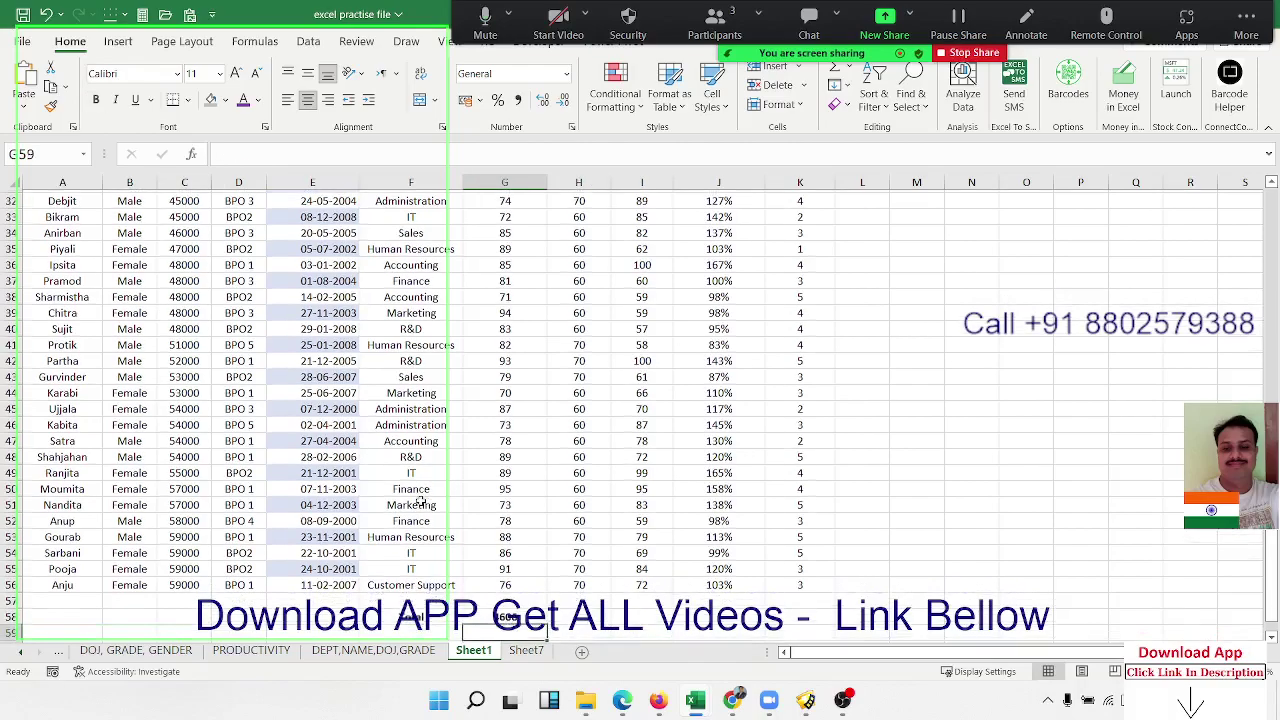
# Enter =SUBTOTAL(9,G2:G56) in G58 to total the ACCURACY column
pyautogui.write('=s')
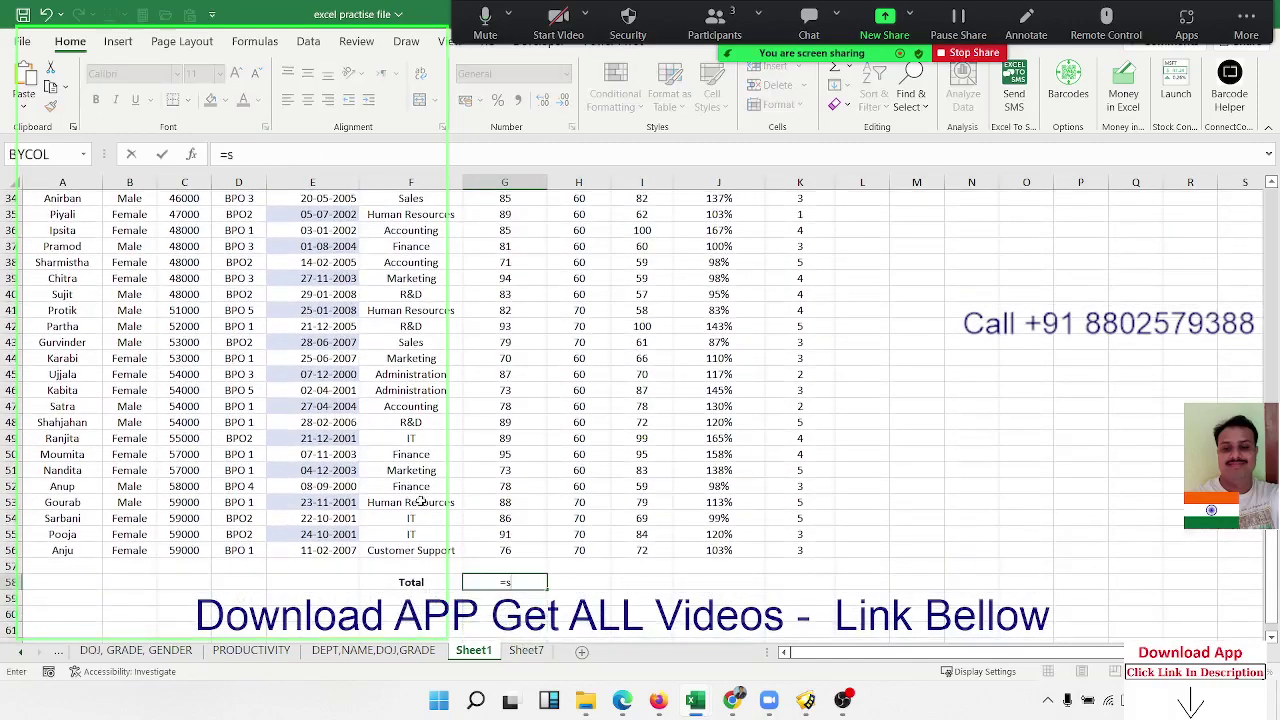
pyautogui.write('ub')
pyautogui.press('Down')
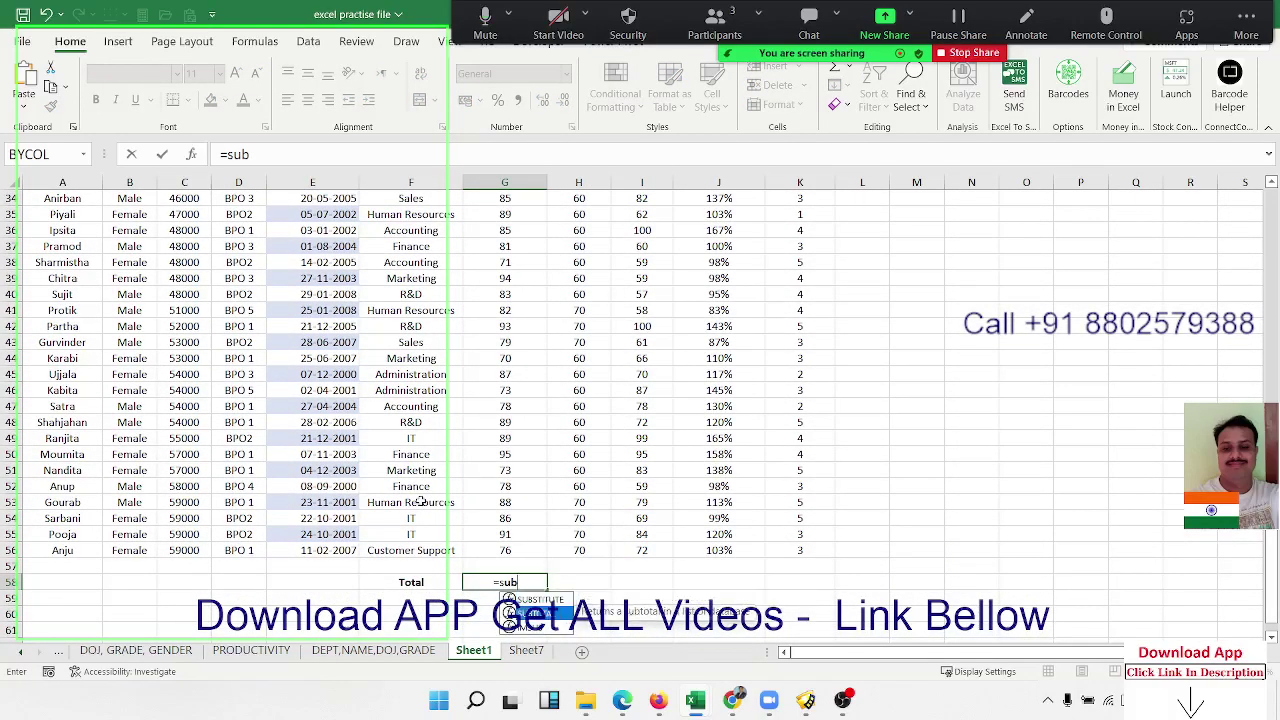
pyautogui.press('Tab')
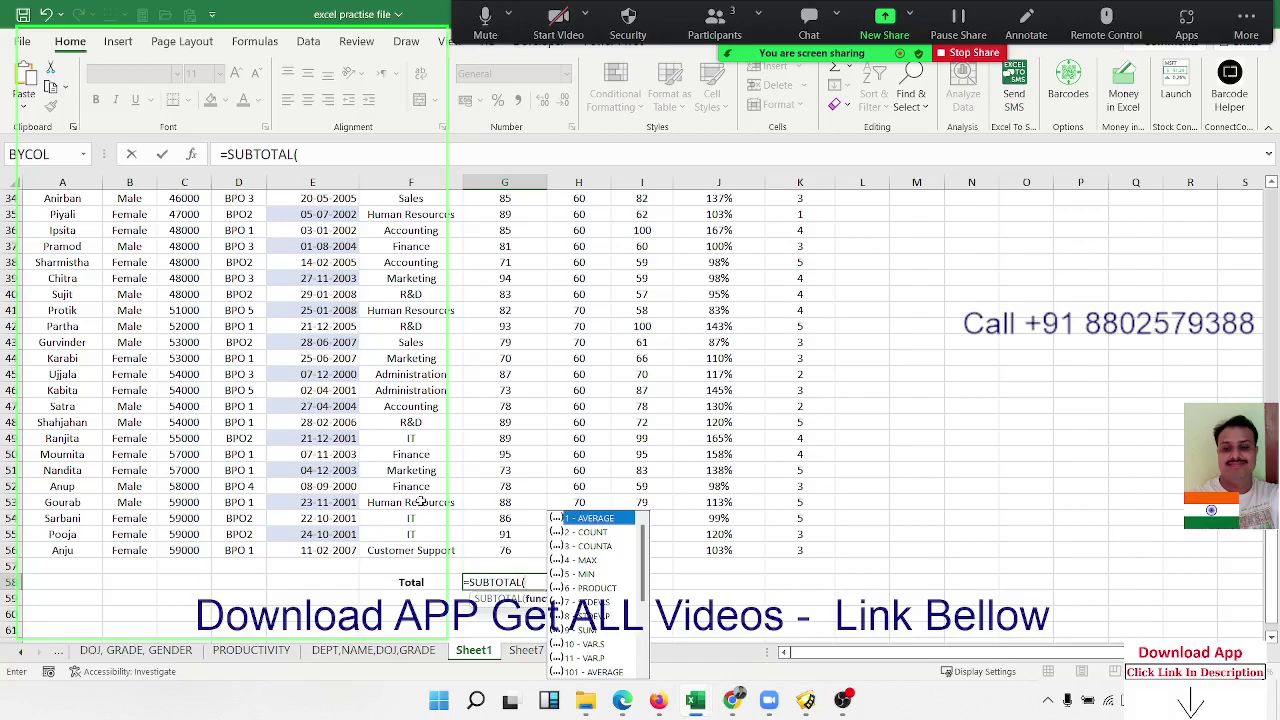
pyautogui.press('Down')
pyautogui.press('Down')
pyautogui.press('Down')
pyautogui.press('Down')
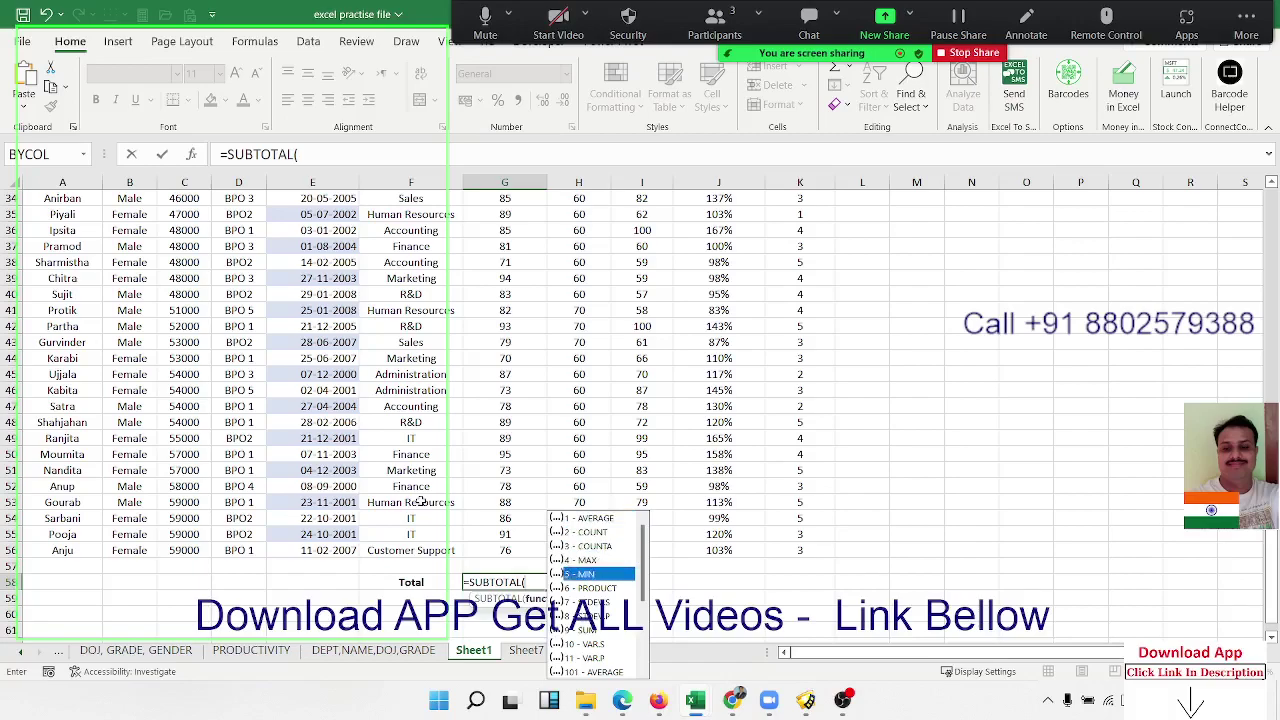
pyautogui.press('Down')
pyautogui.press('Down')
pyautogui.press('Down')
pyautogui.press('Down')
pyautogui.press('Tab')
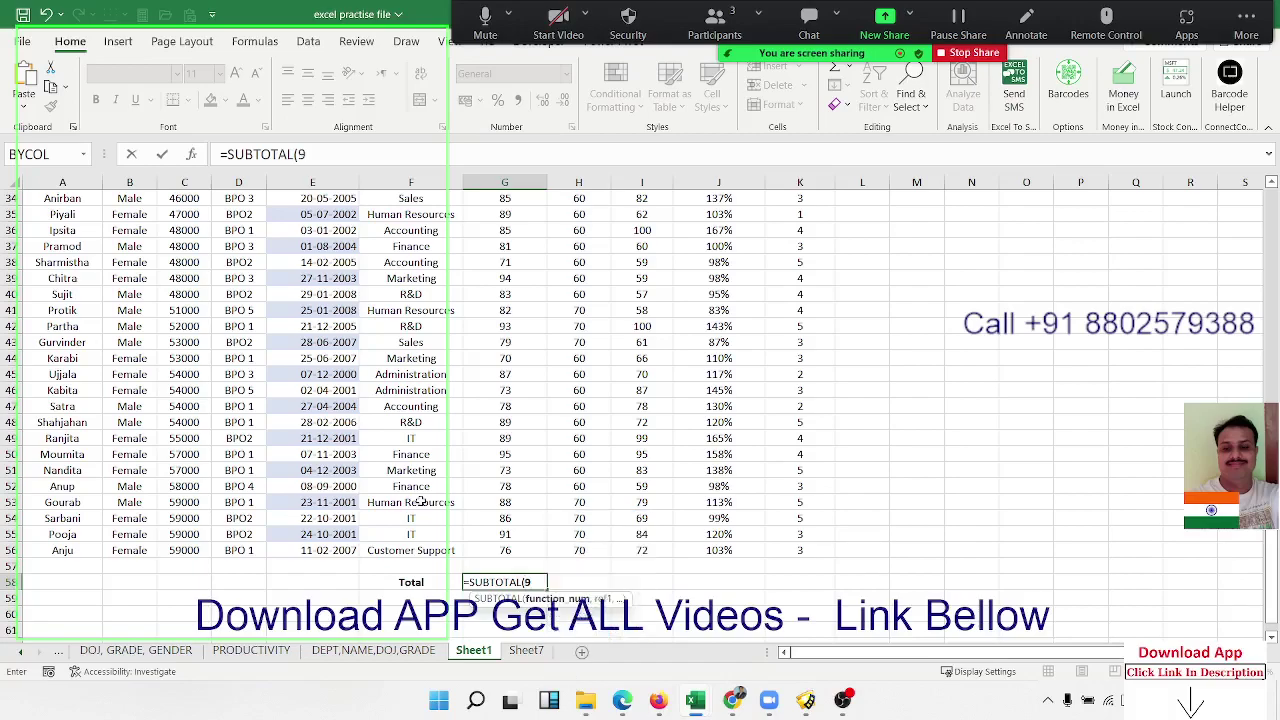
pyautogui.write(',')
pyautogui.press('Up')
pyautogui.press('Up')
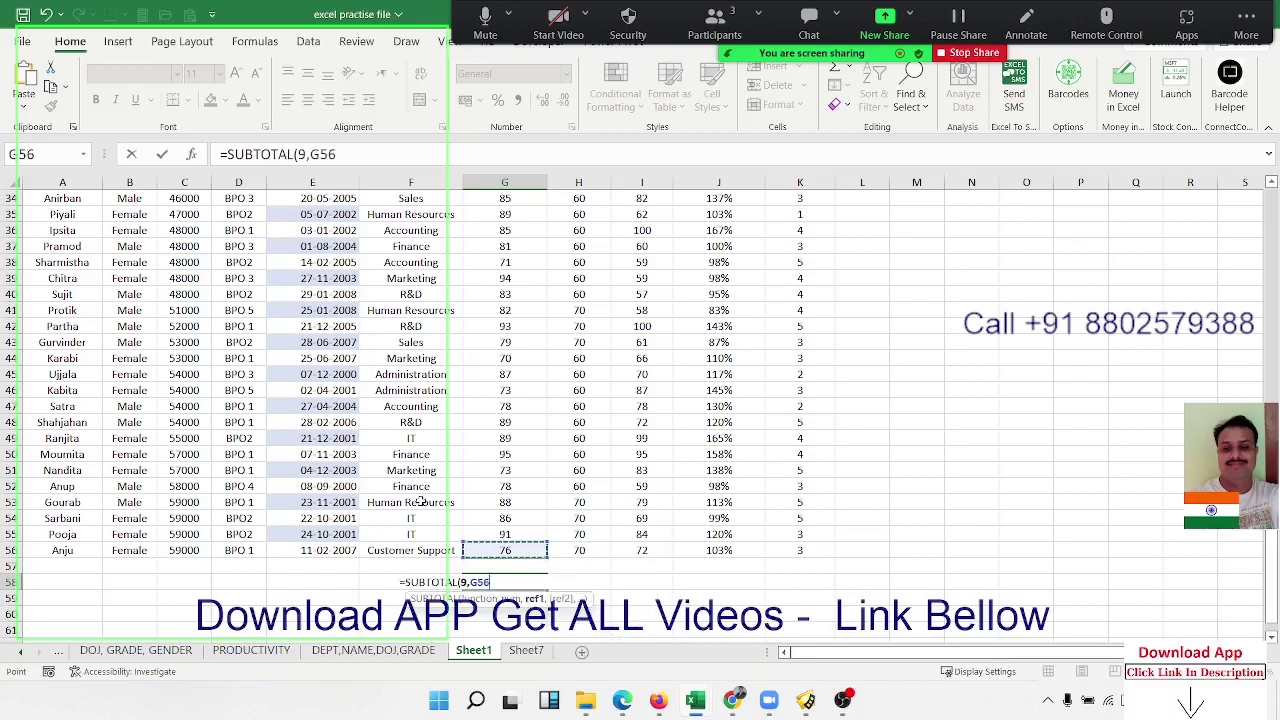
pyautogui.hotkey('ctrl', 'shift', 'Up')
pyautogui.hotkey('shift', 'Down')
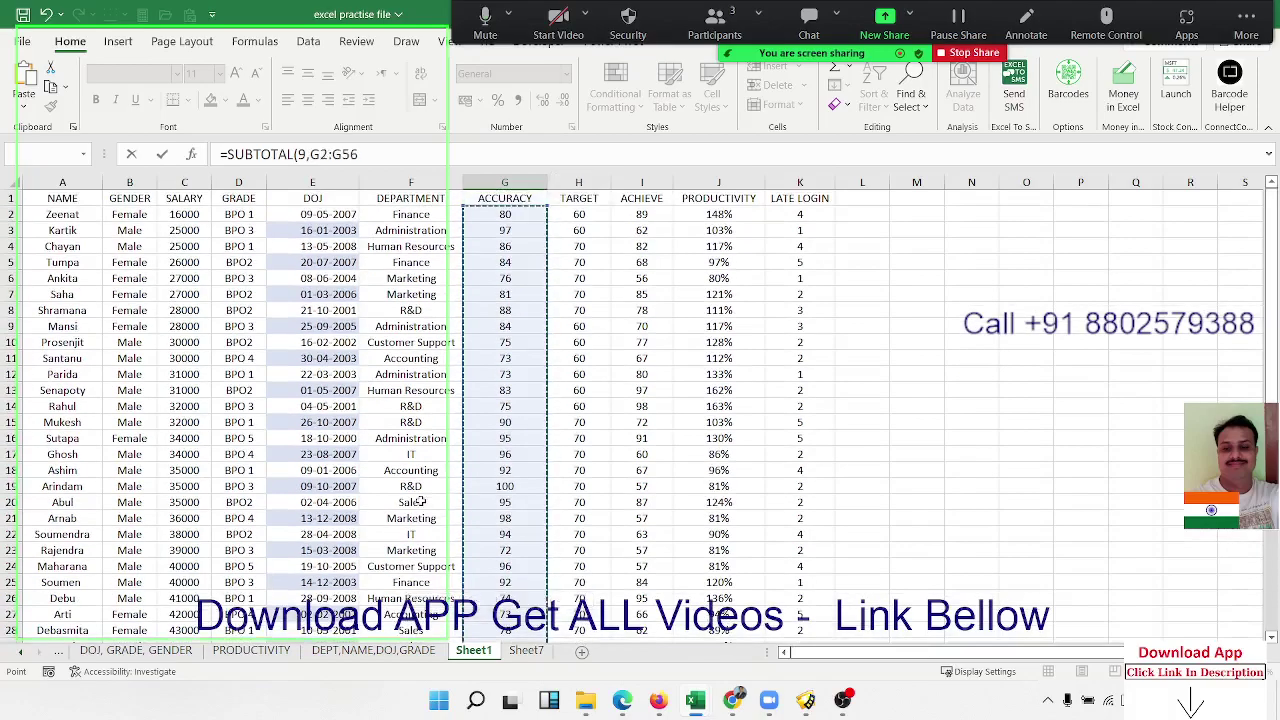
pyautogui.press('Return')
# Turn AutoFilter back on for the table from header cell G1
pyautogui.hotkey('ctrl', 'Up')
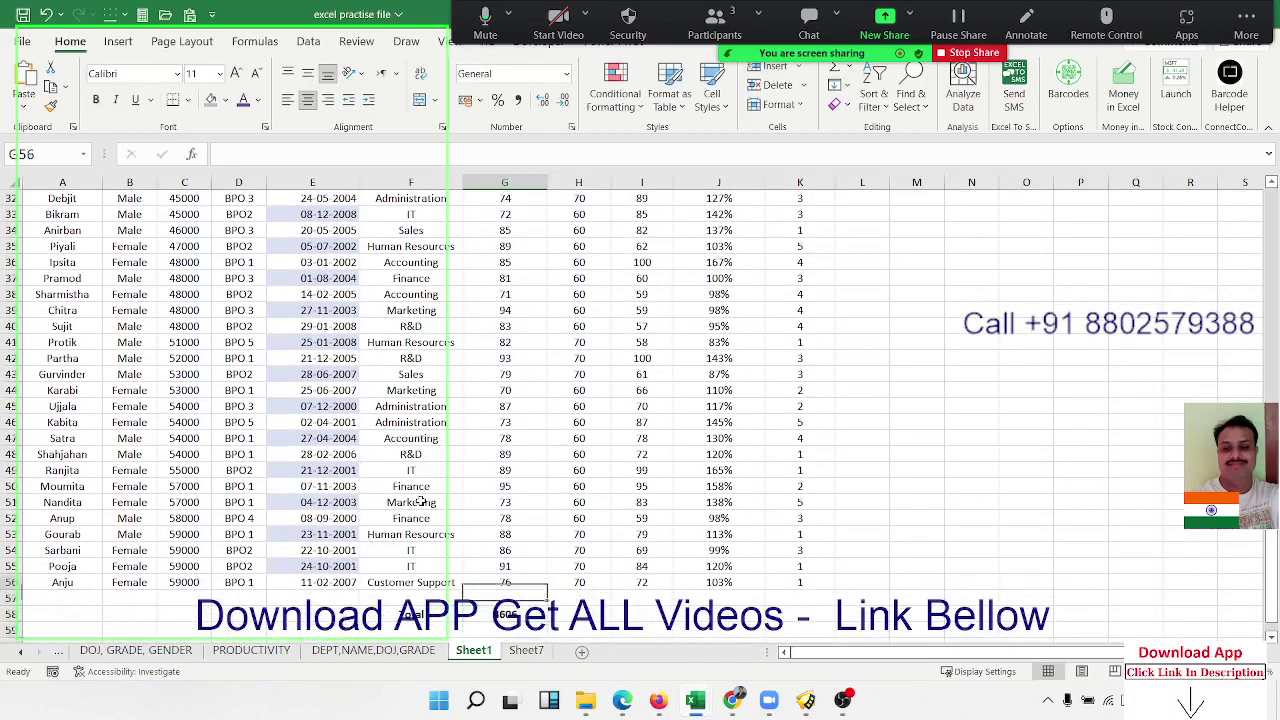
pyautogui.hotkey('ctrl', 'Up')
pyautogui.hotkey('ctrl', 'shift', 'l')
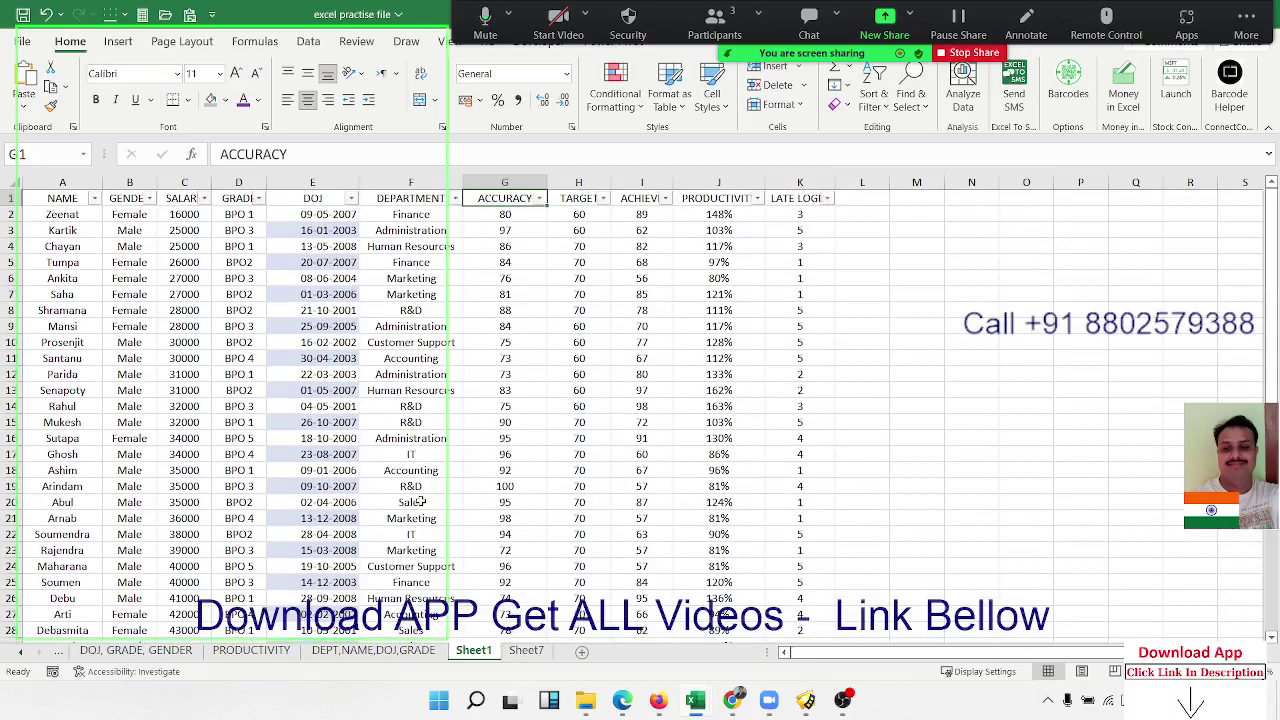
# Filter the GRADE column to show only BPO 1 rows
pyautogui.click(258, 199)
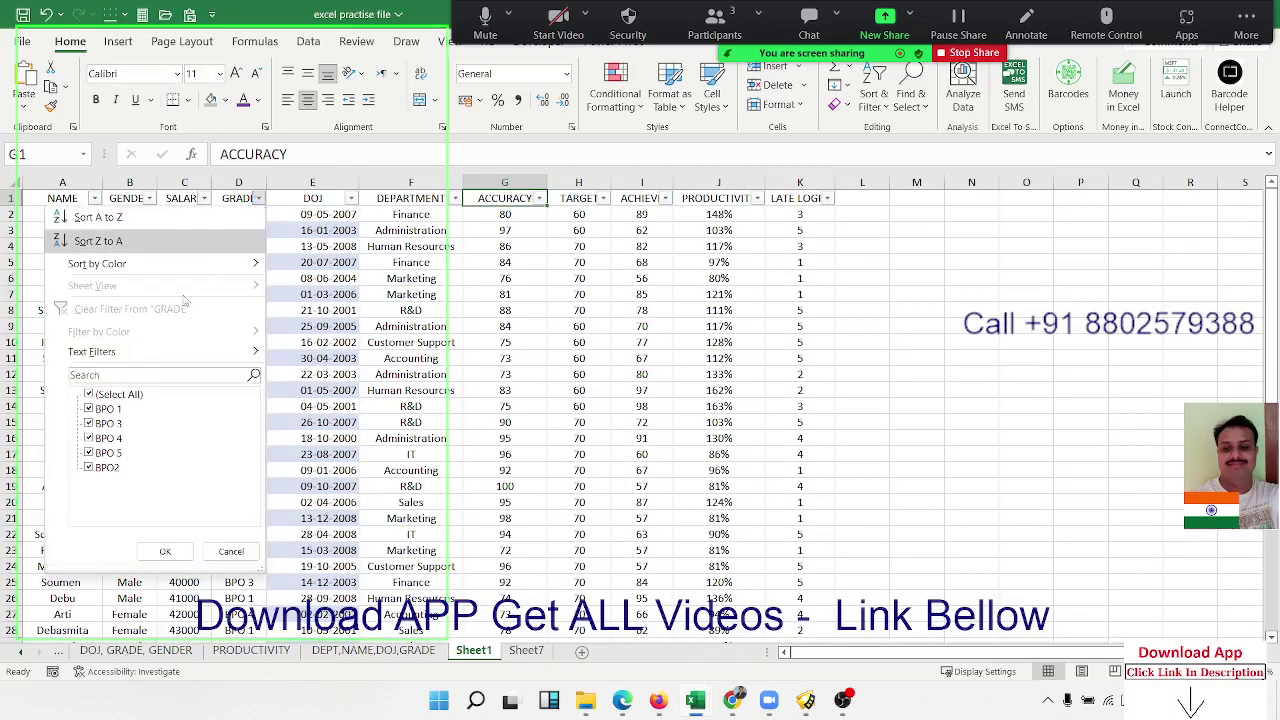
pyautogui.click(90, 394)
pyautogui.click(100, 410)
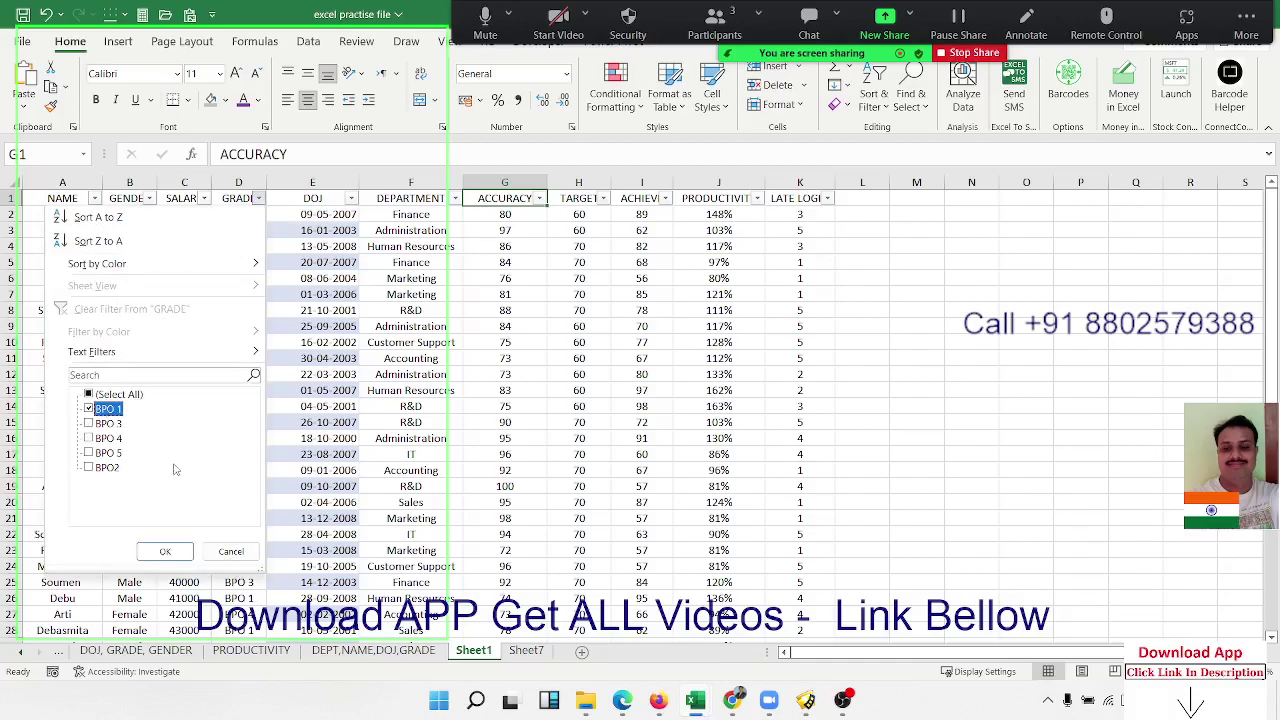
pyautogui.click(167, 552)
pyautogui.click(510, 502)
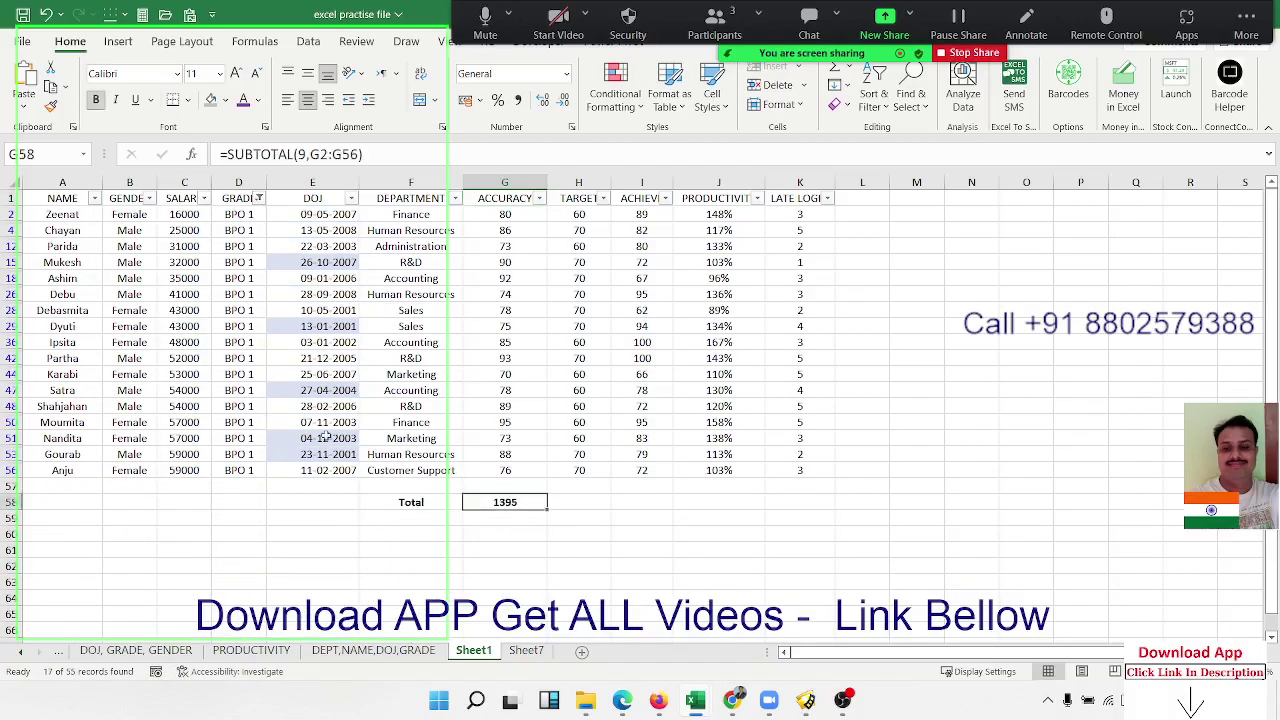
# Enter =NA() in G50, then remove the filter so all rows show
pyautogui.click(527, 418)
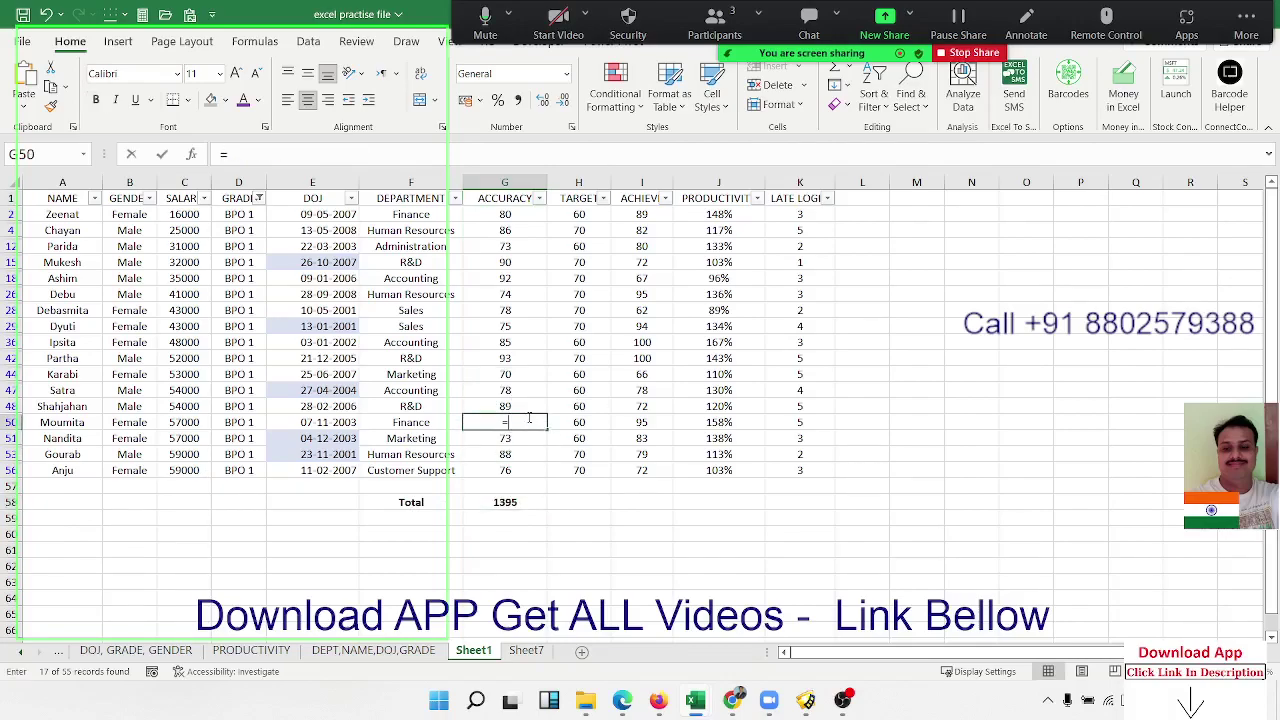
pyautogui.write('=an')
pyautogui.press('Tab')
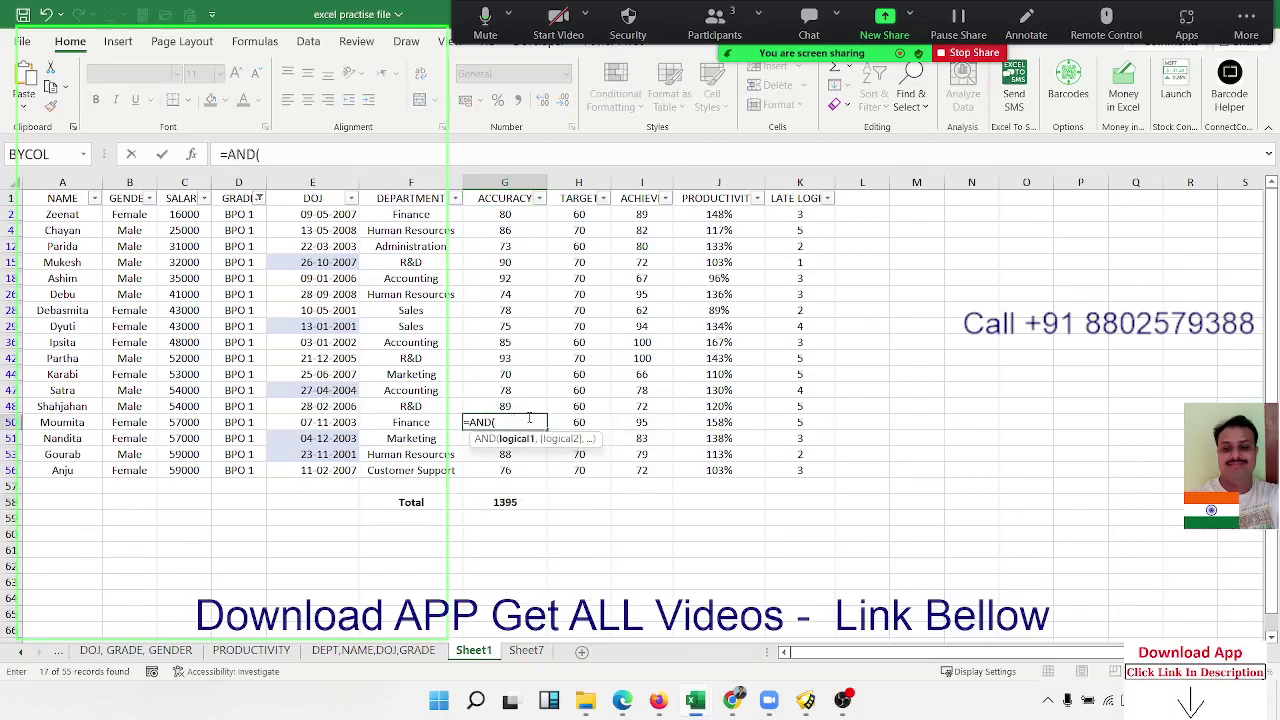
pyautogui.press('BackSpace')
pyautogui.press('BackSpace')
pyautogui.press('BackSpace')
pyautogui.press('BackSpace')
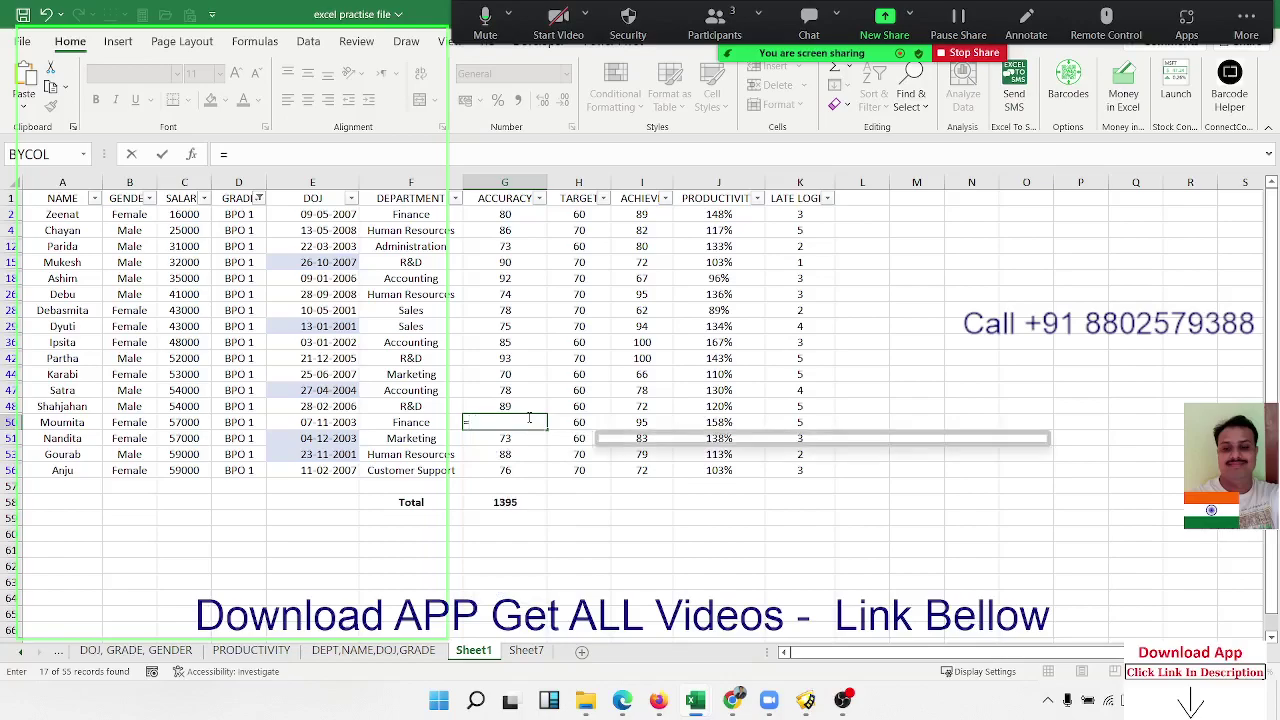
pyautogui.write('na')
pyautogui.press('Tab')
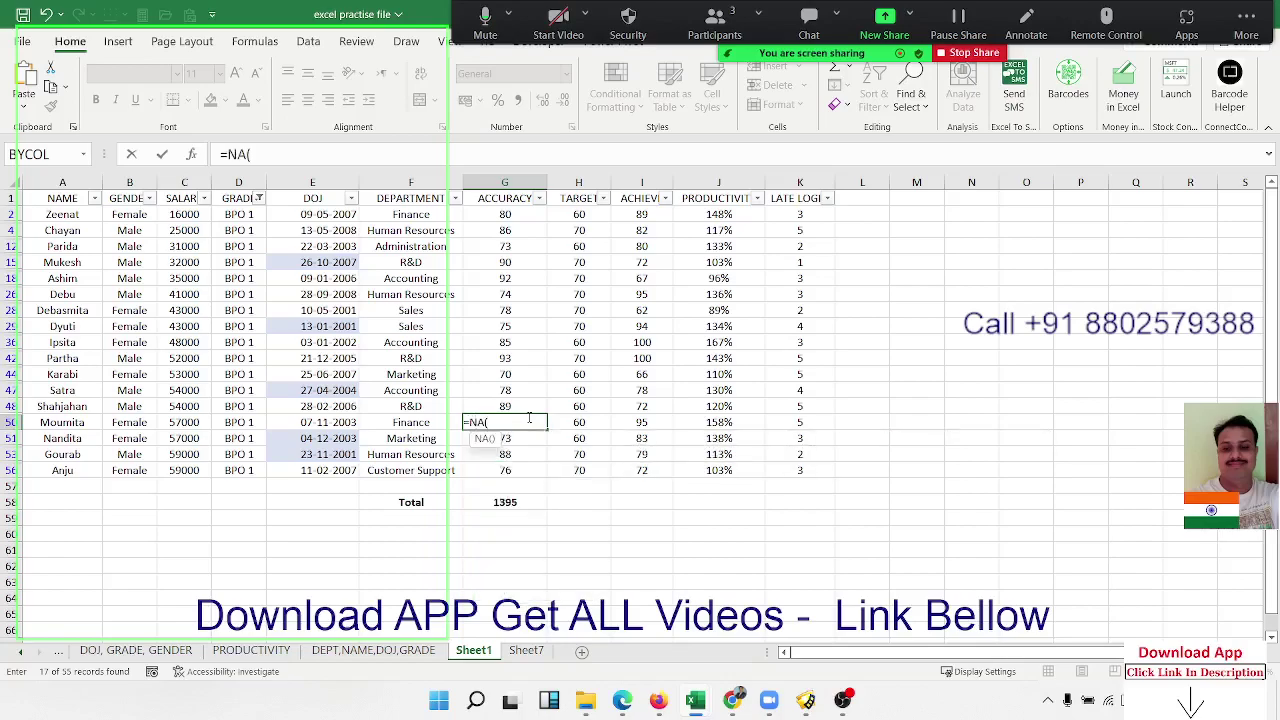
pyautogui.press('Return')
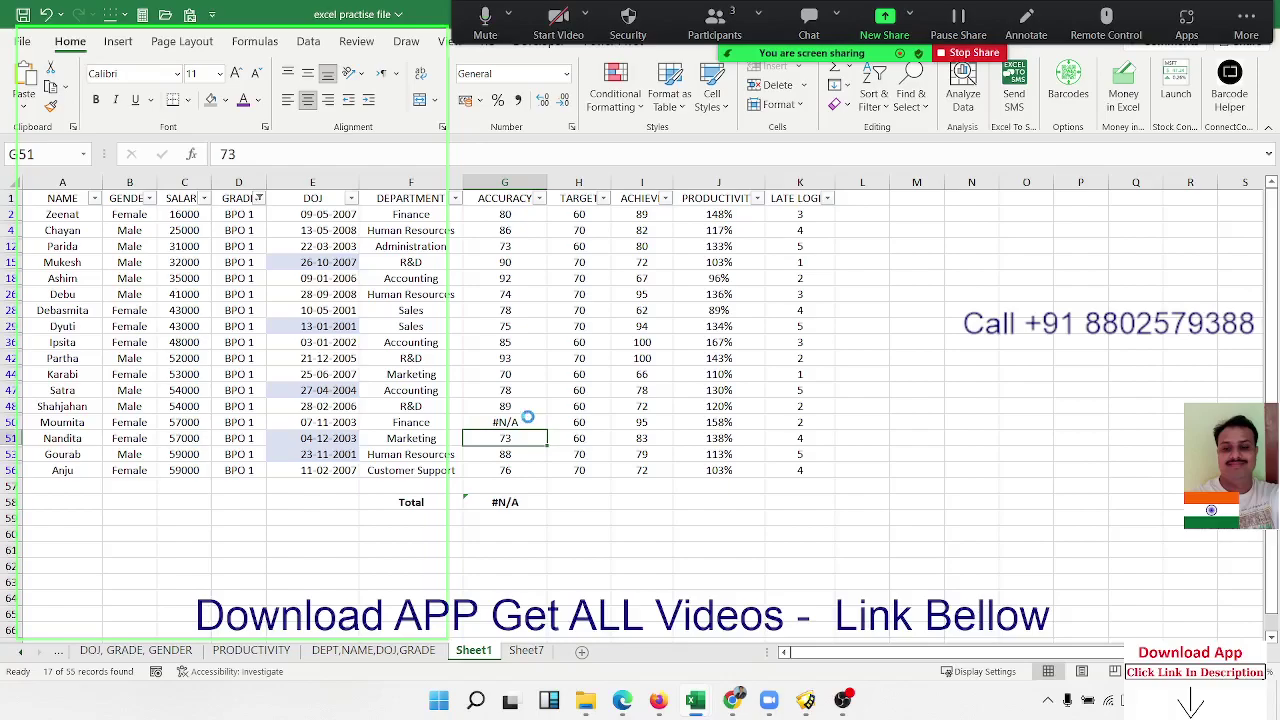
pyautogui.hotkey('ctrl', 'shift', 'l')
pyautogui.press('Down')
pyautogui.press('Down')
pyautogui.press('Down')
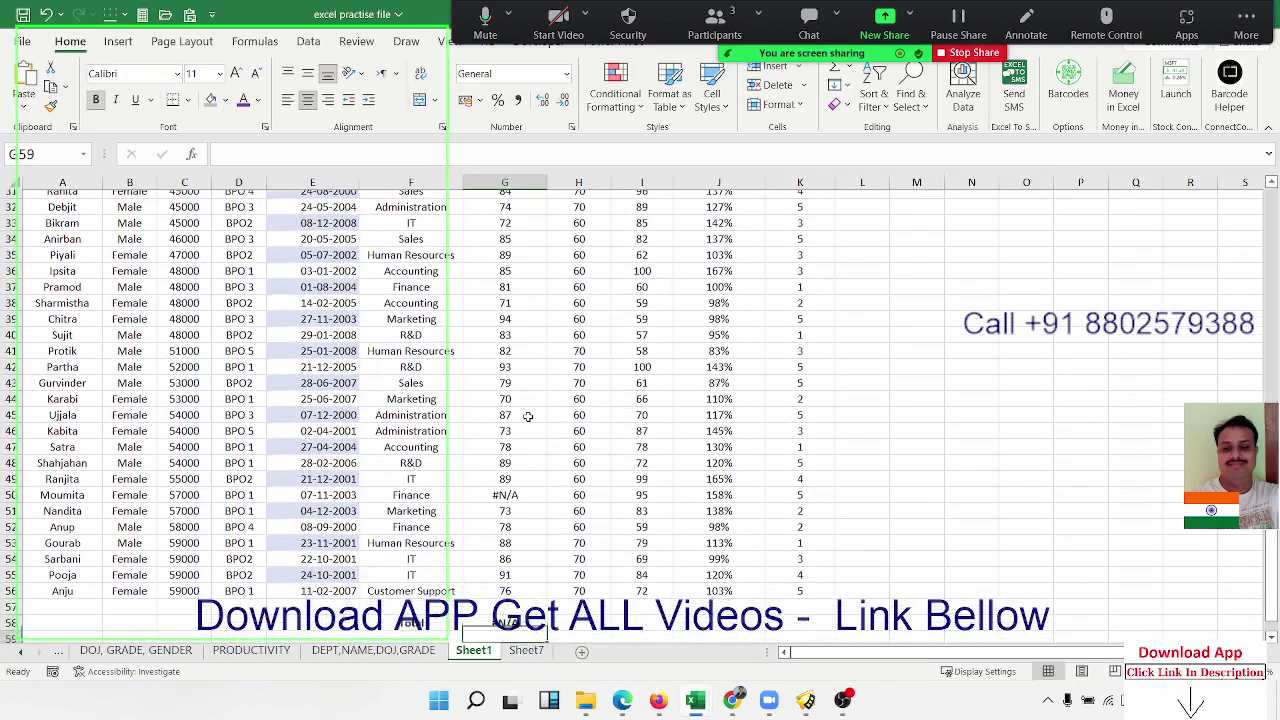
# Start an AGGREGATE formula in G58 with 9 - SUM as the calculation
pyautogui.press('Down')
pyautogui.write('=ag')
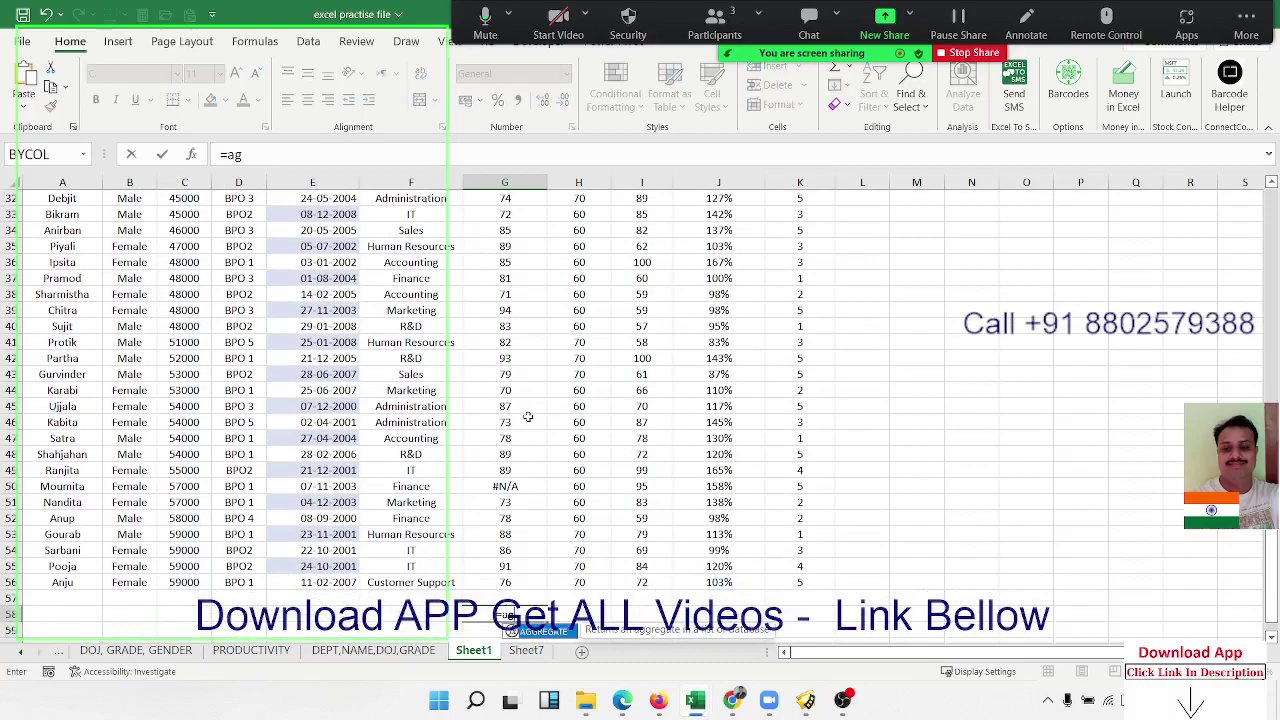
pyautogui.press('BackSpace')
pyautogui.press('Tab')
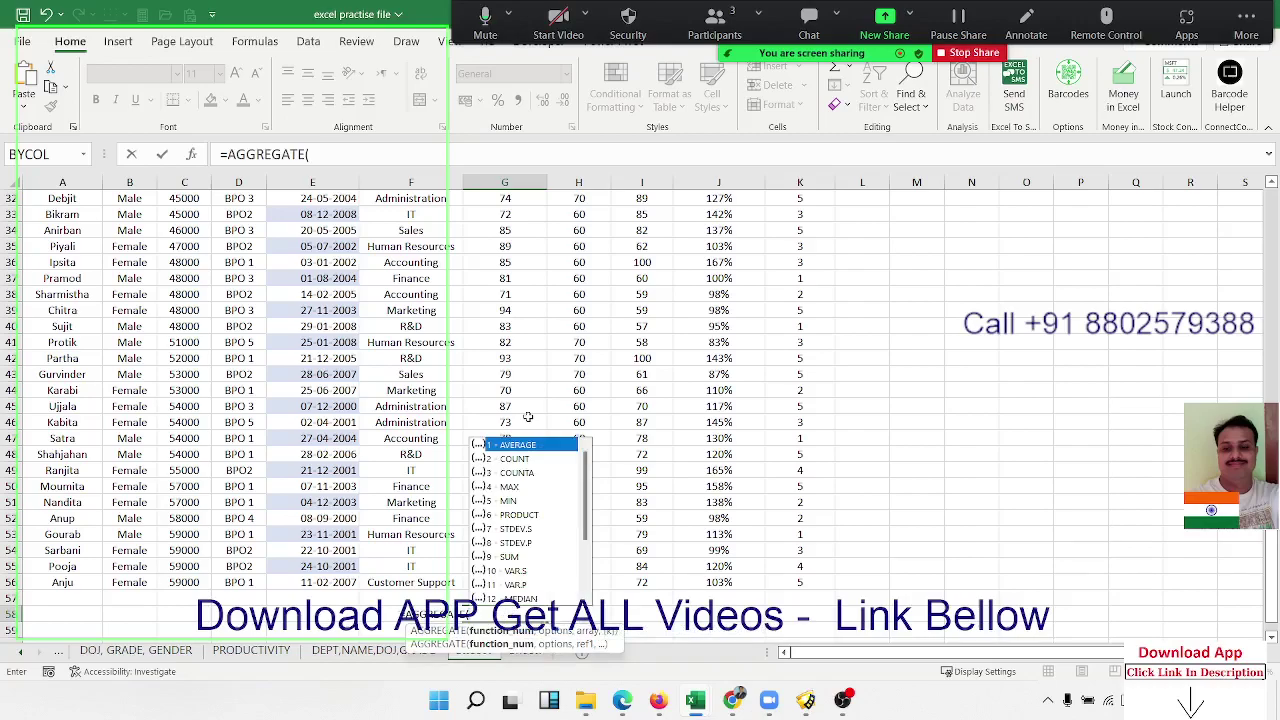
pyautogui.press('Down')
pyautogui.press('Down')
pyautogui.press('Down')
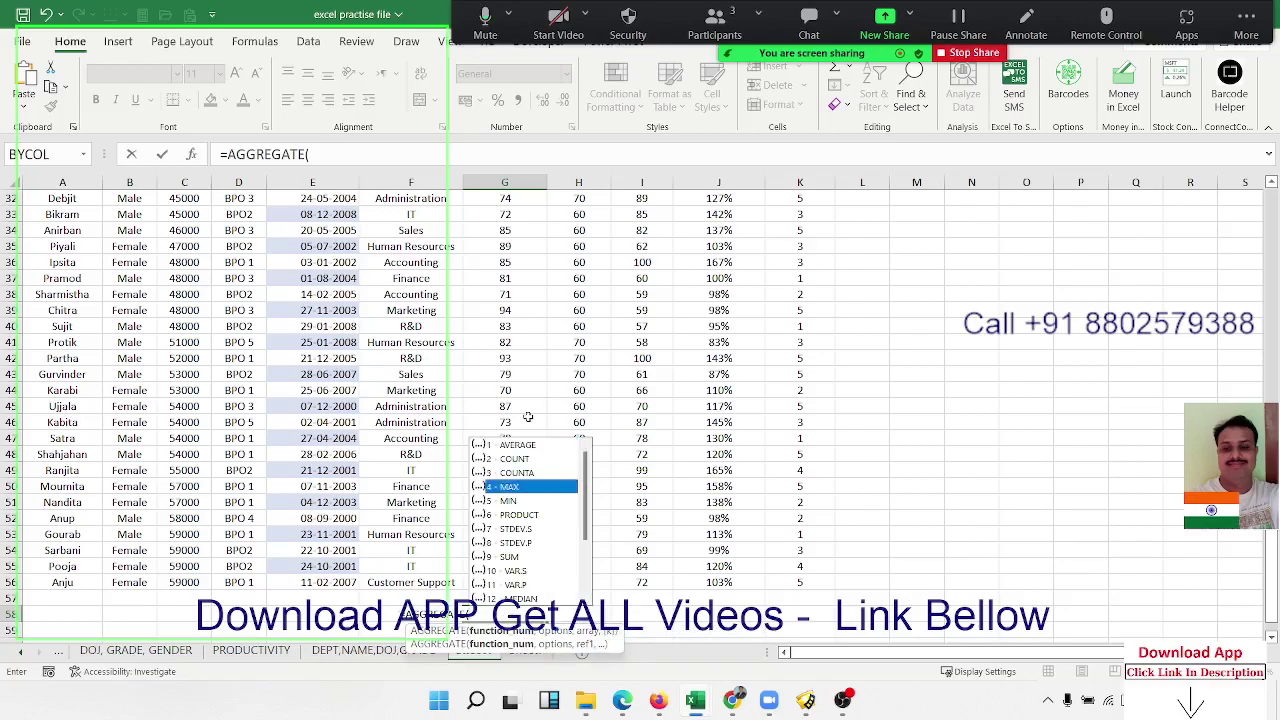
pyautogui.press('Down')
pyautogui.press('Down')
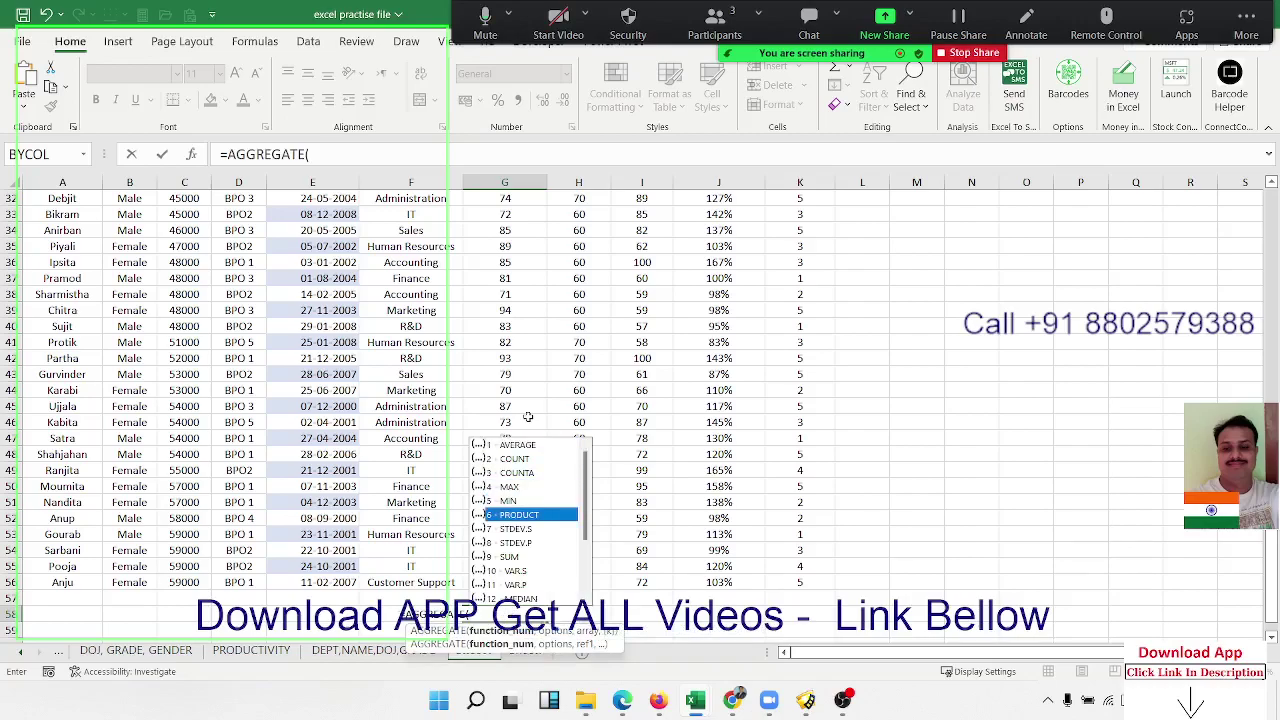
pyautogui.press('Down')
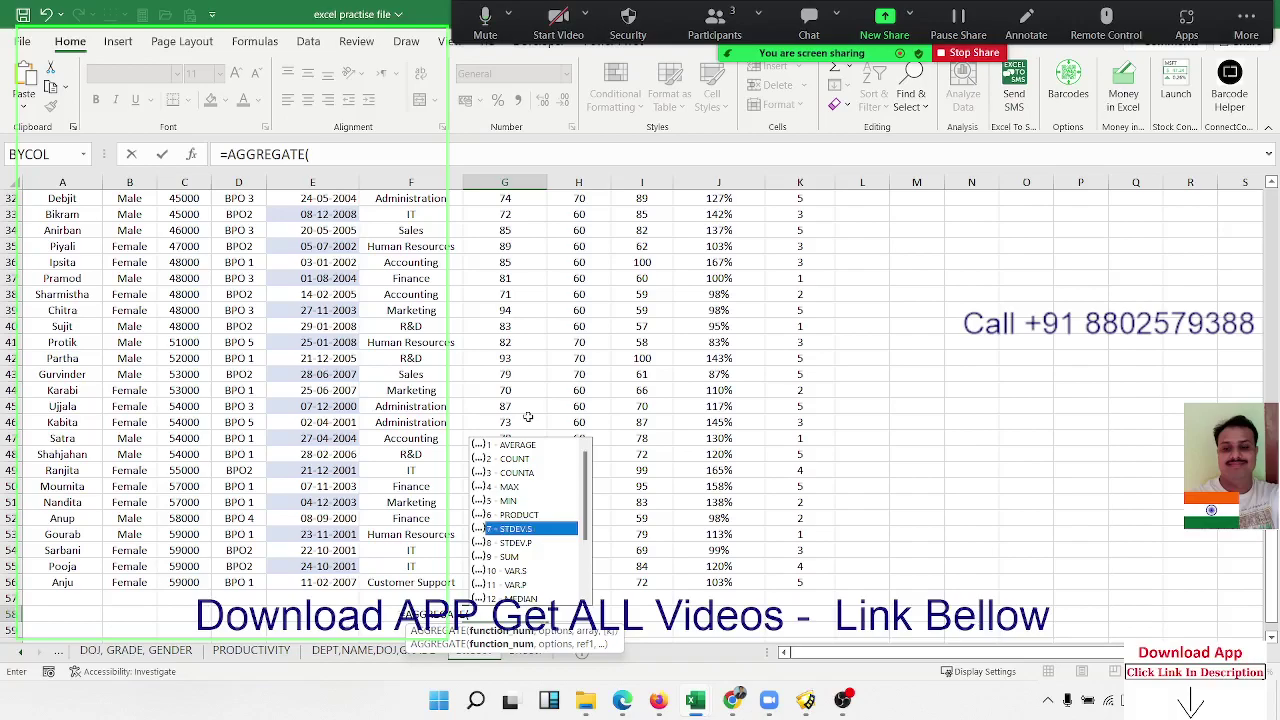
pyautogui.press('Down')
pyautogui.press('Down')
pyautogui.press('Tab')
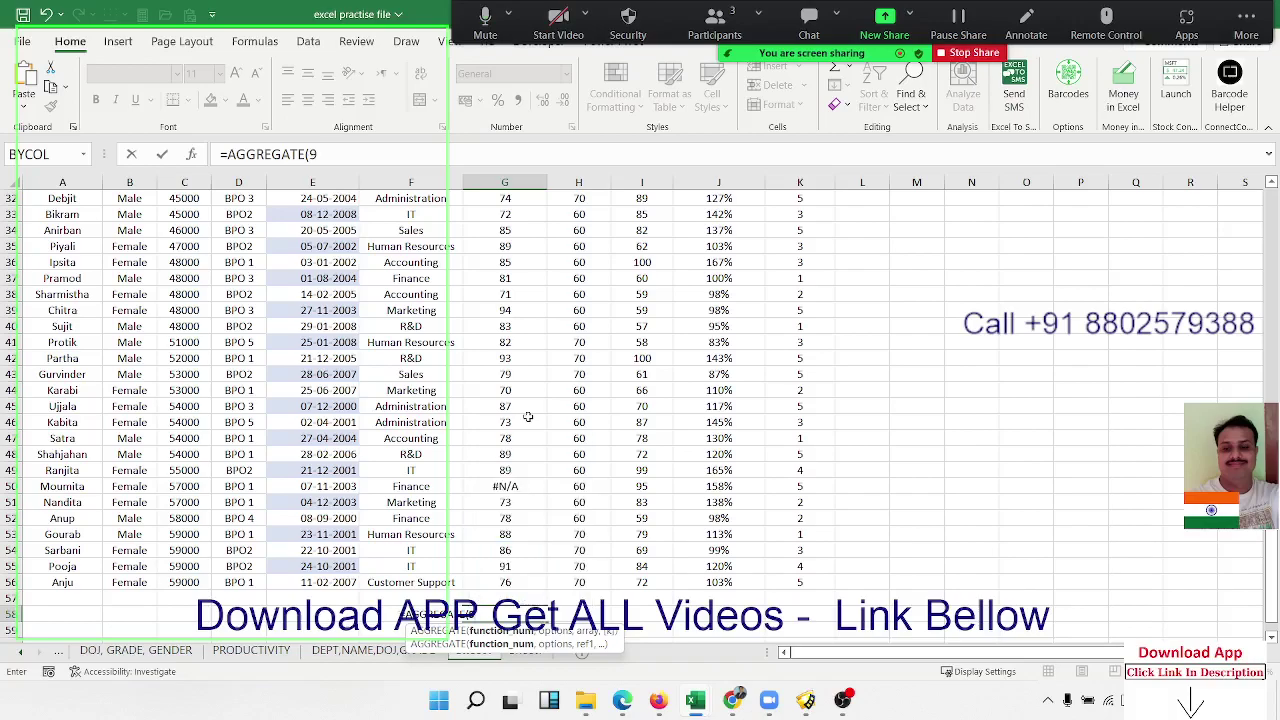
pyautogui.write(',')
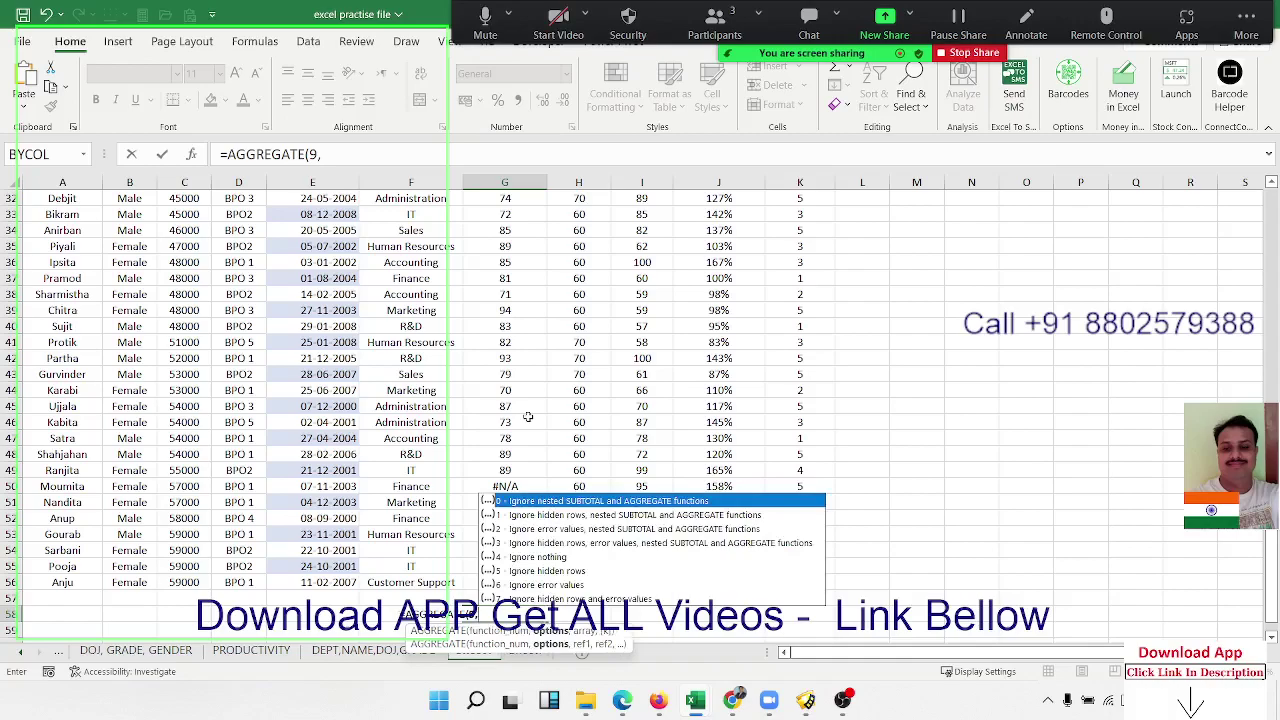
# Use option 7 to ignore hidden rows and errors, summing G2:G56
pyautogui.press('Down')
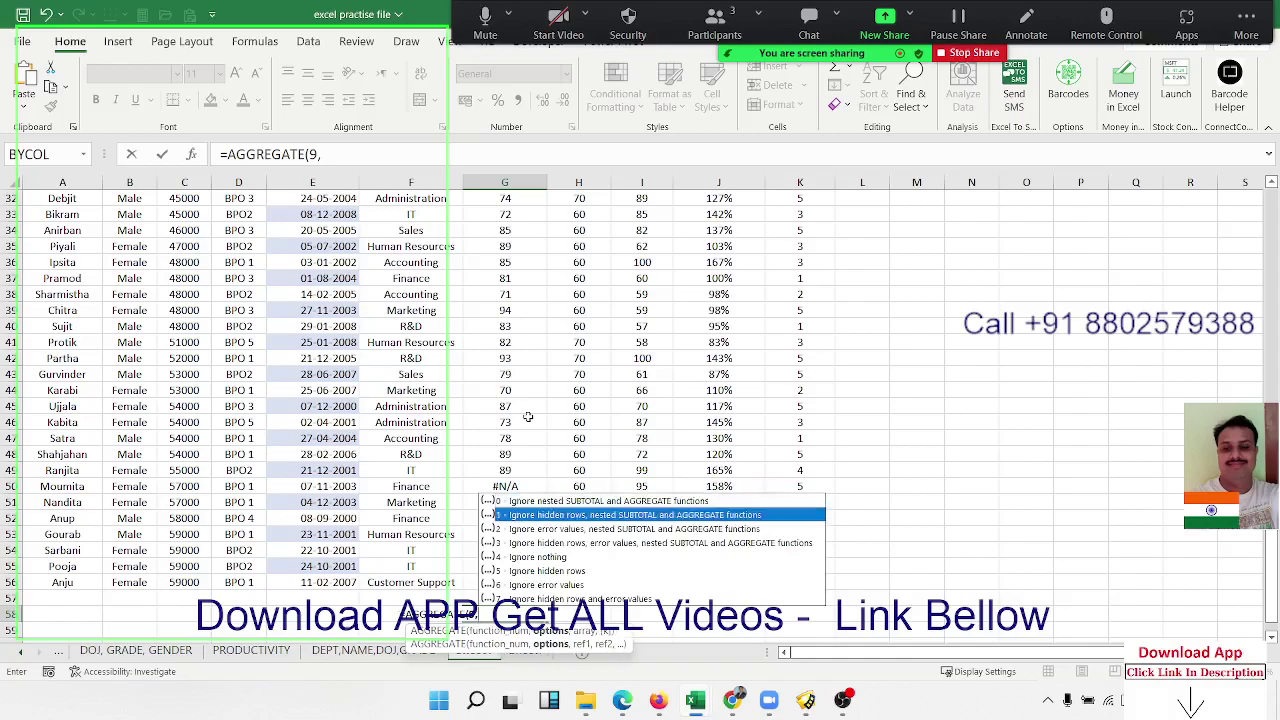
pyautogui.press('Down')
pyautogui.press('Down')
pyautogui.press('Down')
pyautogui.press('Down')
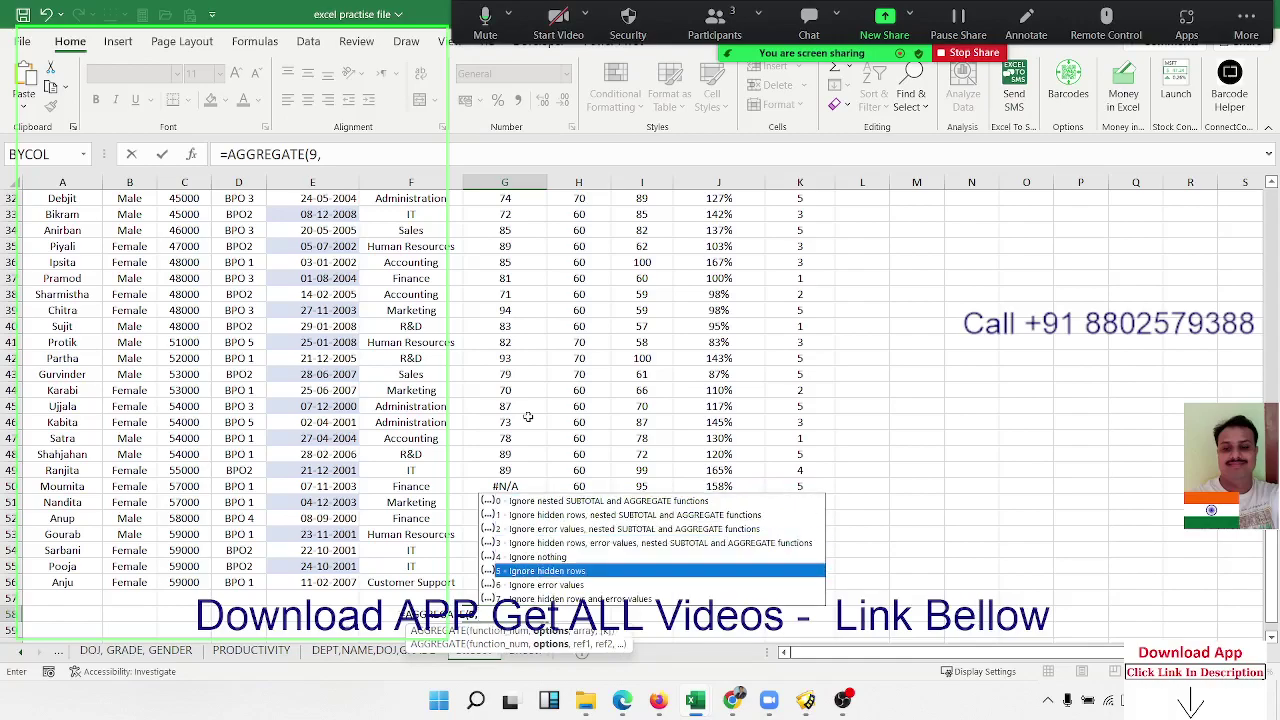
pyautogui.press('Down')
pyautogui.press('Down')
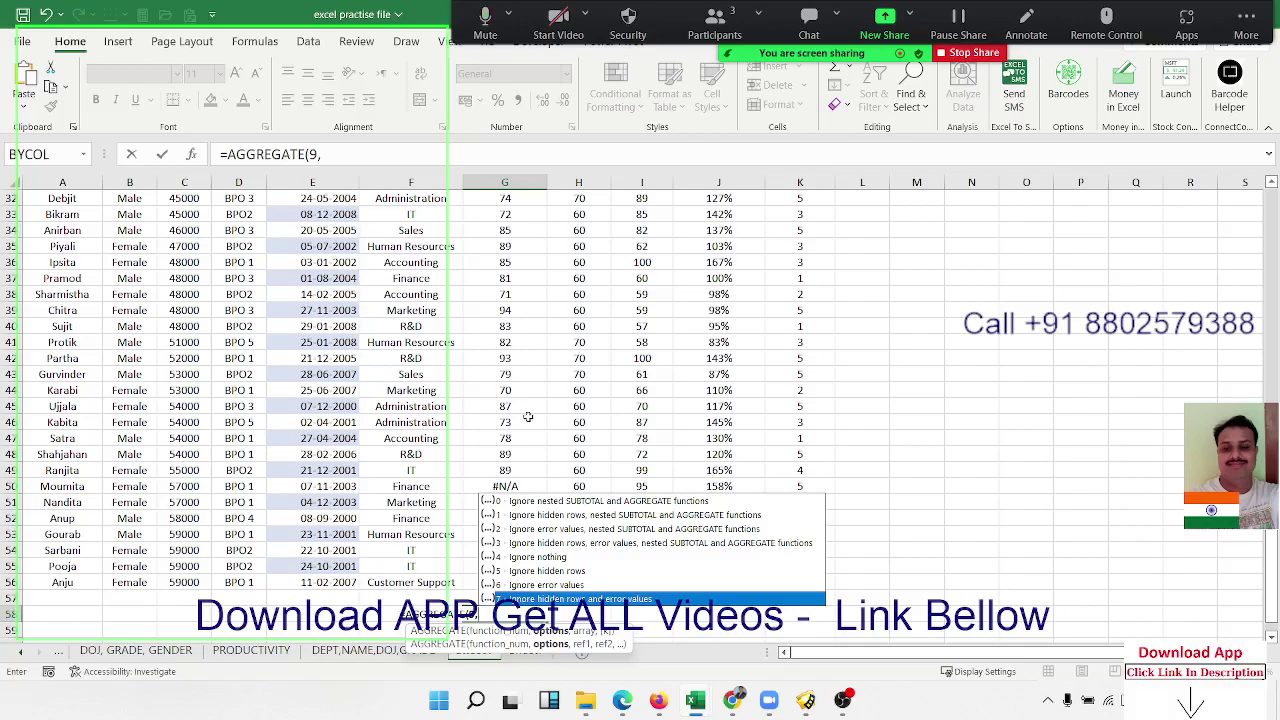
pyautogui.write('7')
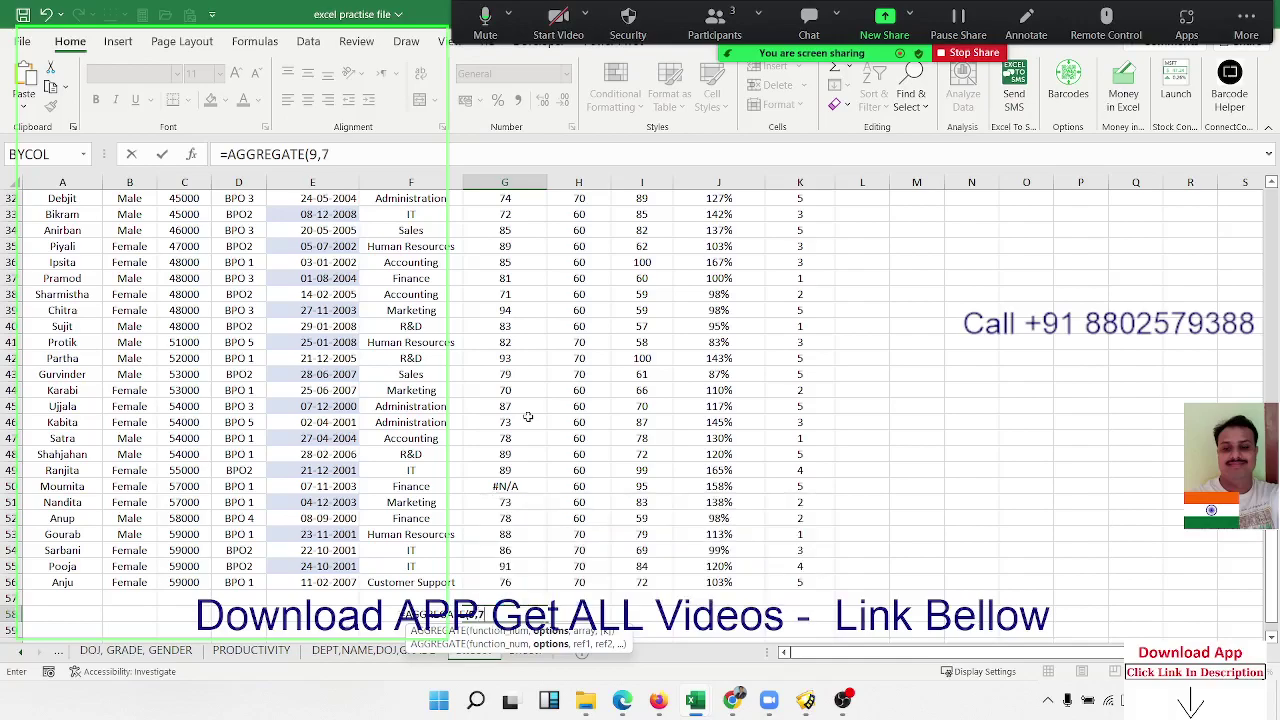
pyautogui.write(',')
pyautogui.press('Up')
pyautogui.press('Up')
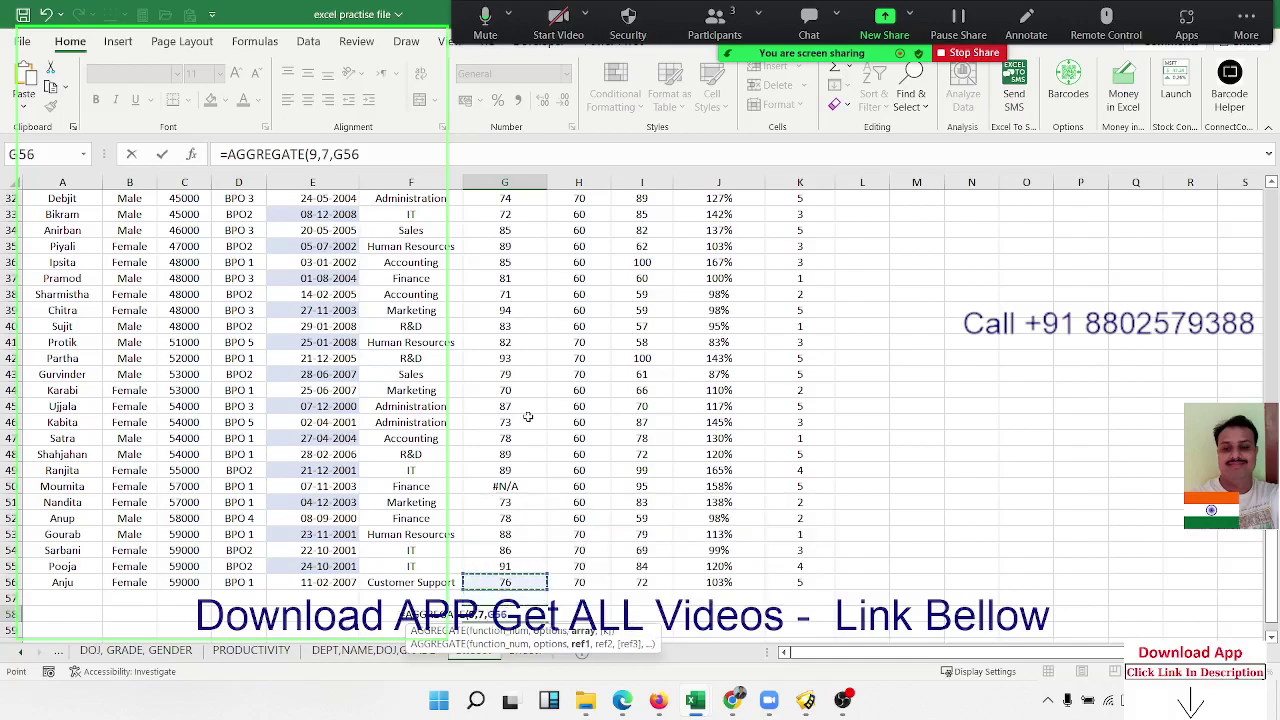
pyautogui.hotkey('ctrl', 'shift', 'Up')
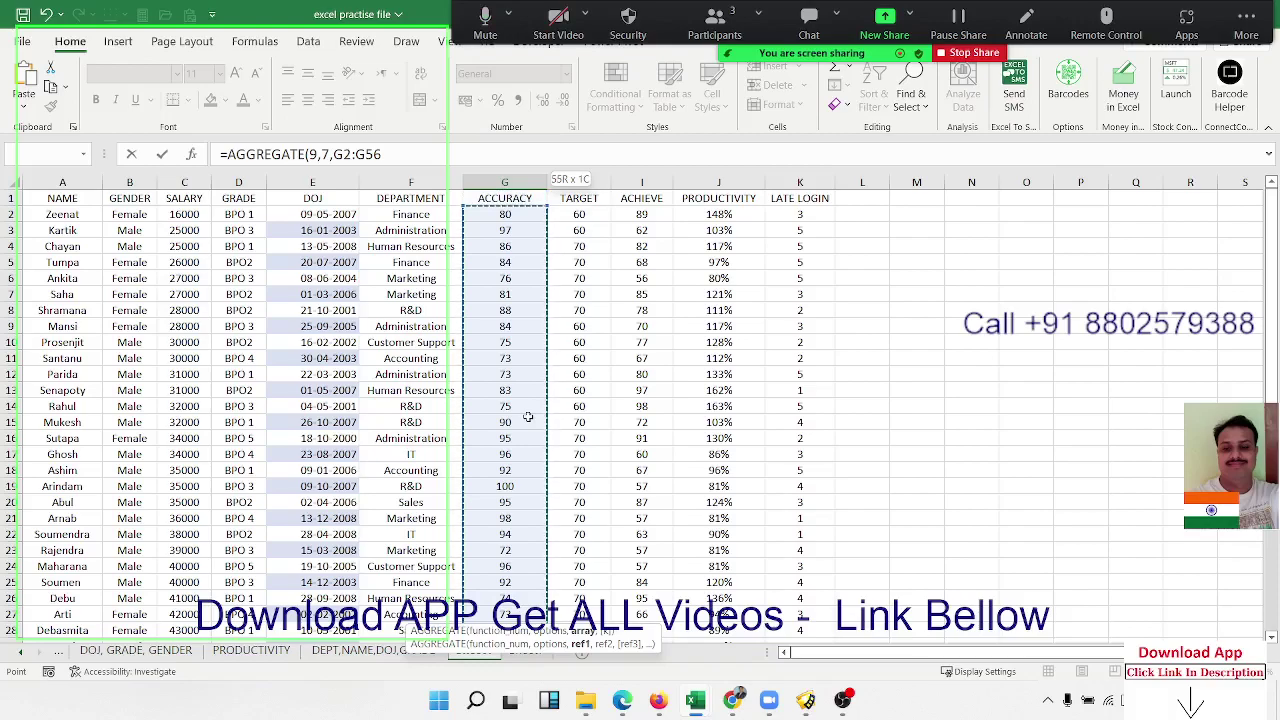
pyautogui.press('Return')
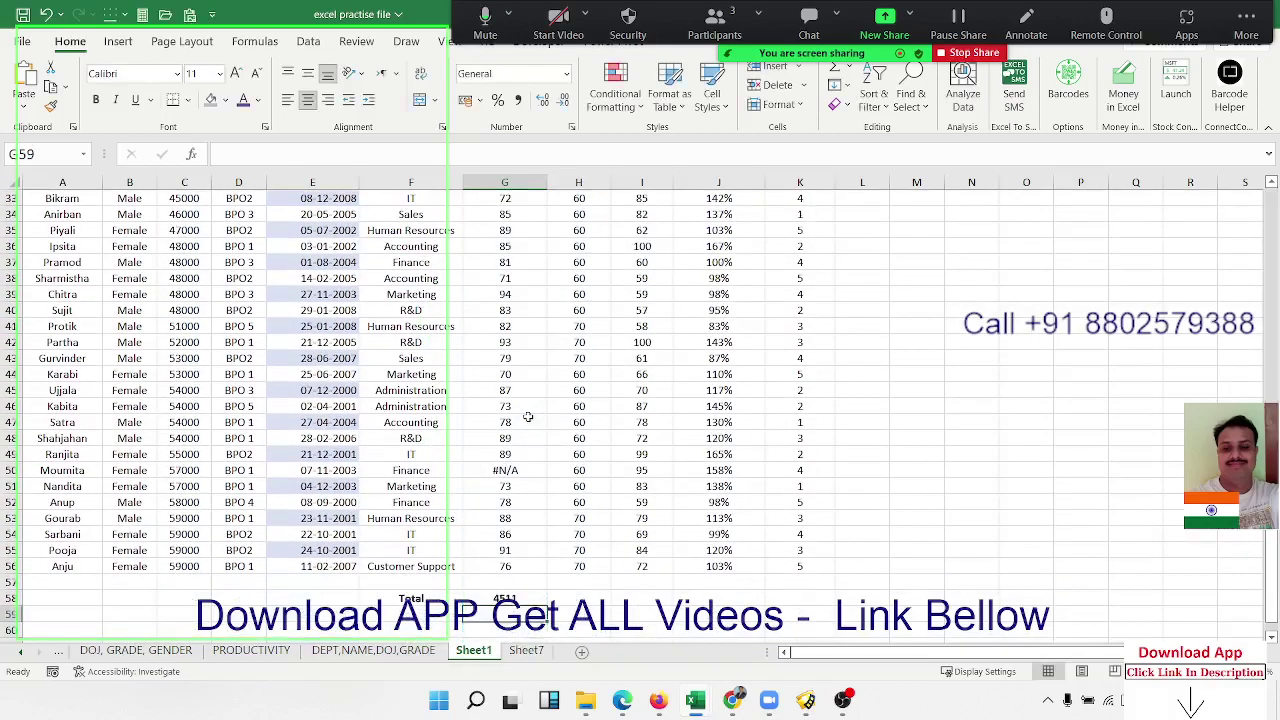
# Re-enable AutoFilter and filter GRADE to BPO 1 only
pyautogui.press('Up')
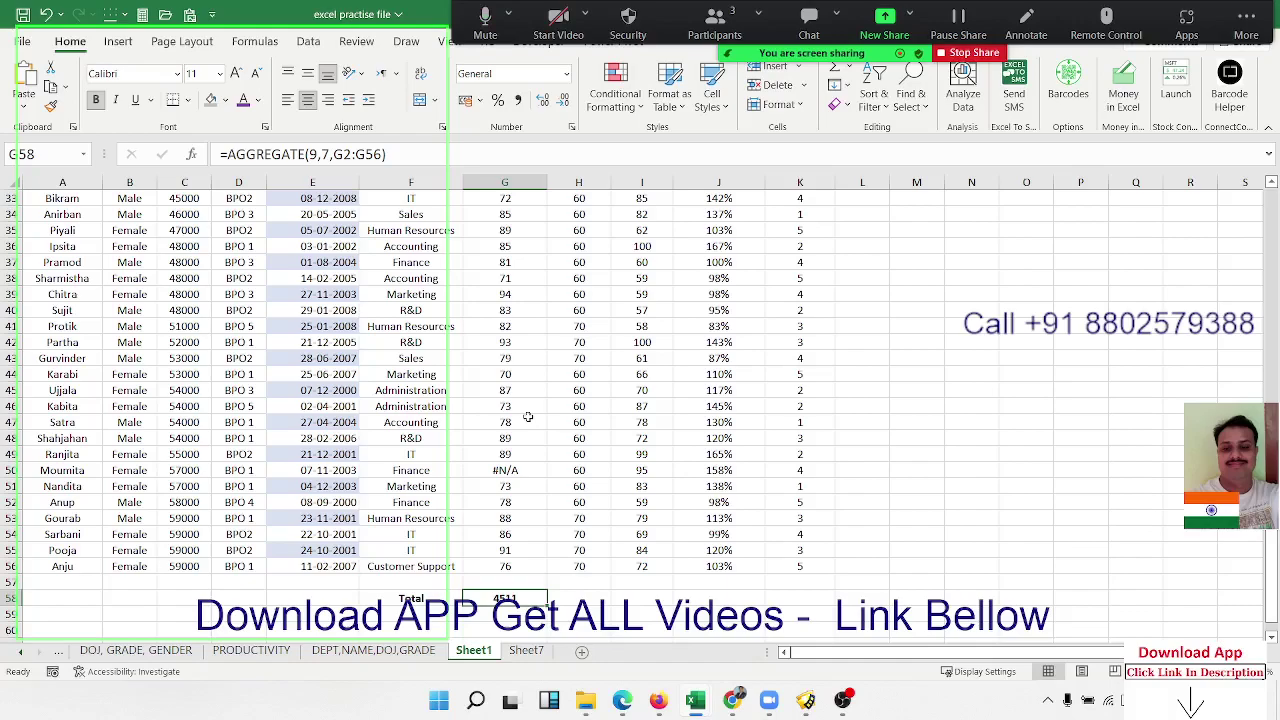
pyautogui.press('Up')
pyautogui.press('Up')
pyautogui.press('Up')
pyautogui.hotkey('ctrl', 'Up')
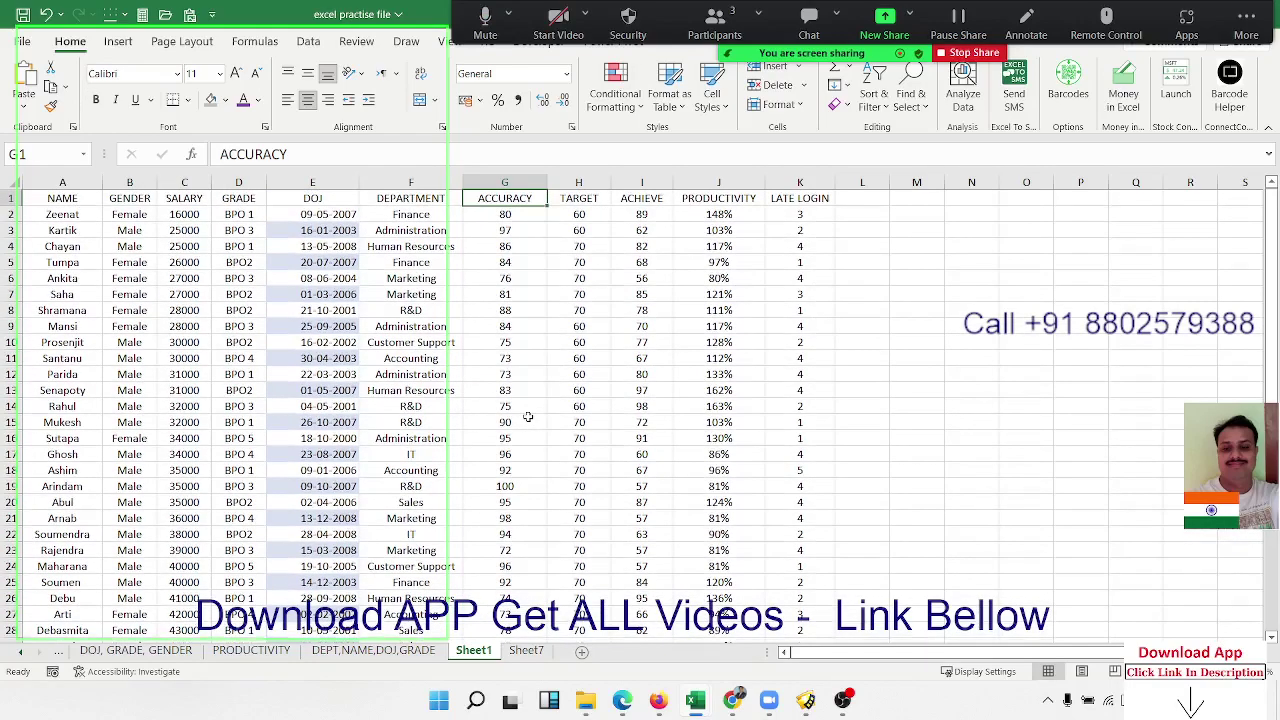
pyautogui.hotkey('ctrl', 'shift', 'l')
pyautogui.press('Left')
pyautogui.press('Left')
pyautogui.press('Left')
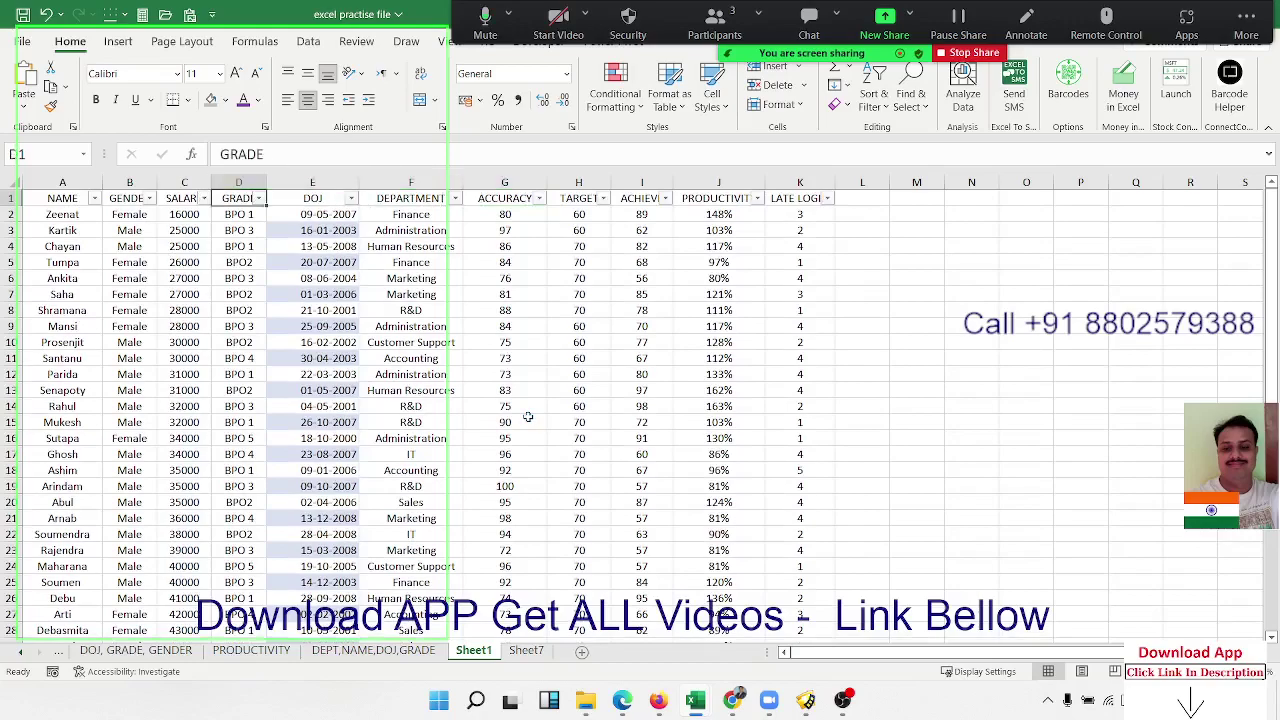
pyautogui.click(258, 199)
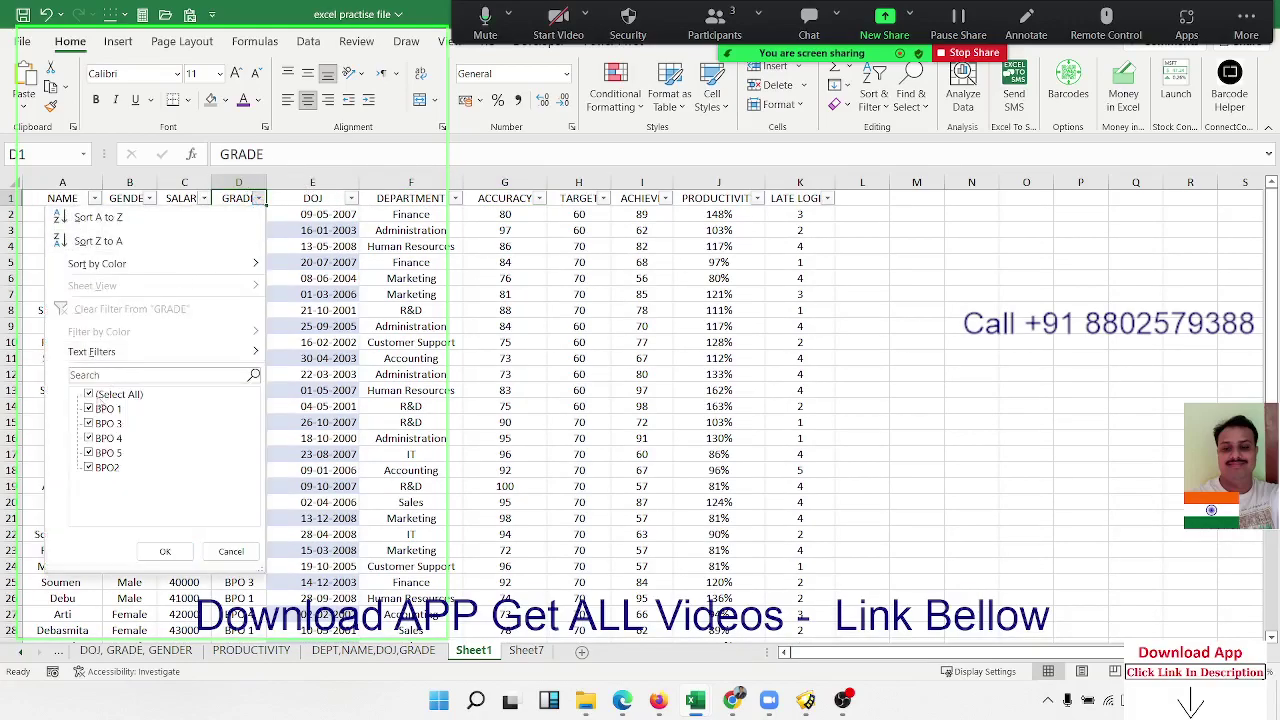
pyautogui.click(90, 395)
pyautogui.click(89, 409)
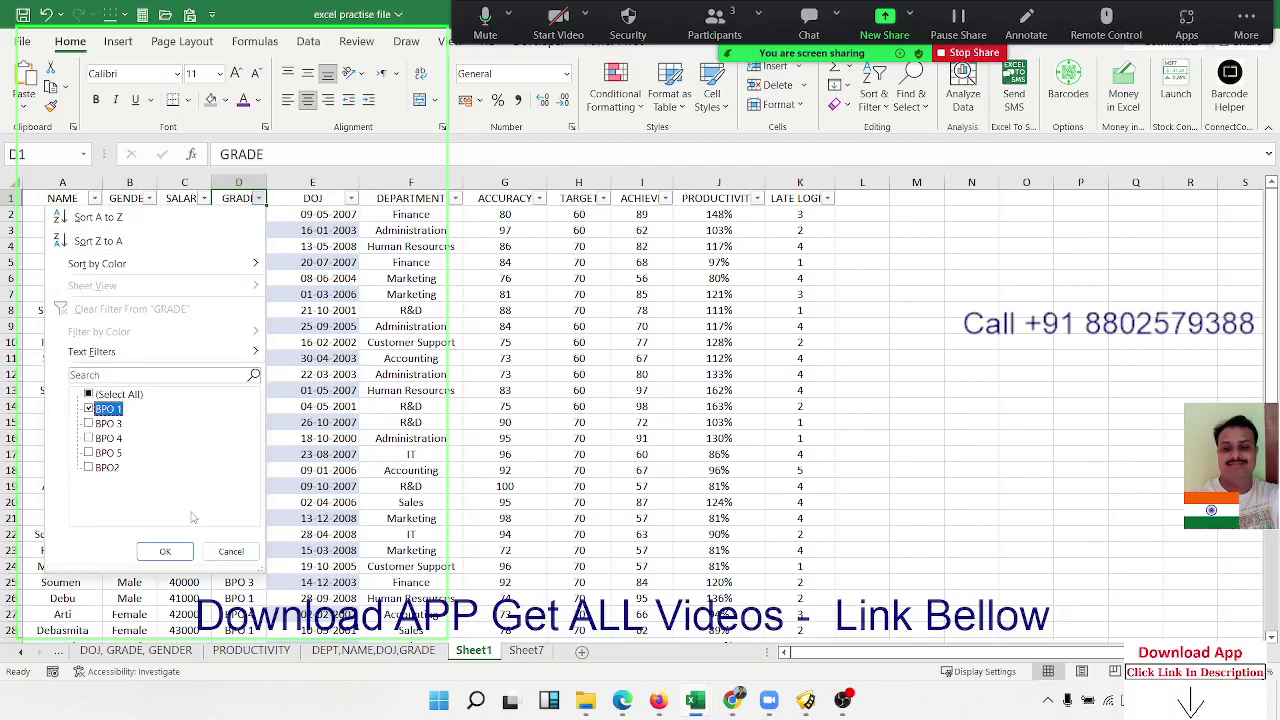
pyautogui.click(160, 555)
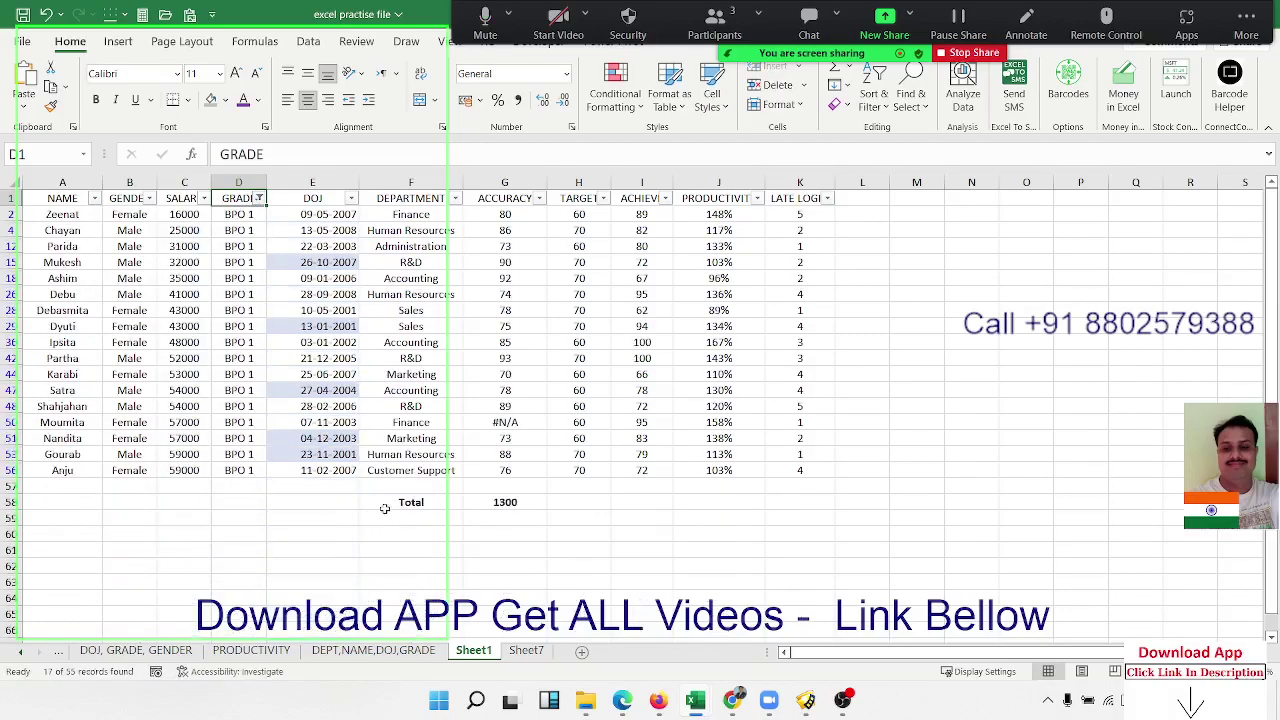
# Select the G58 total showing 1300, then open the Wi-Fi network list
pyautogui.click(504, 508)
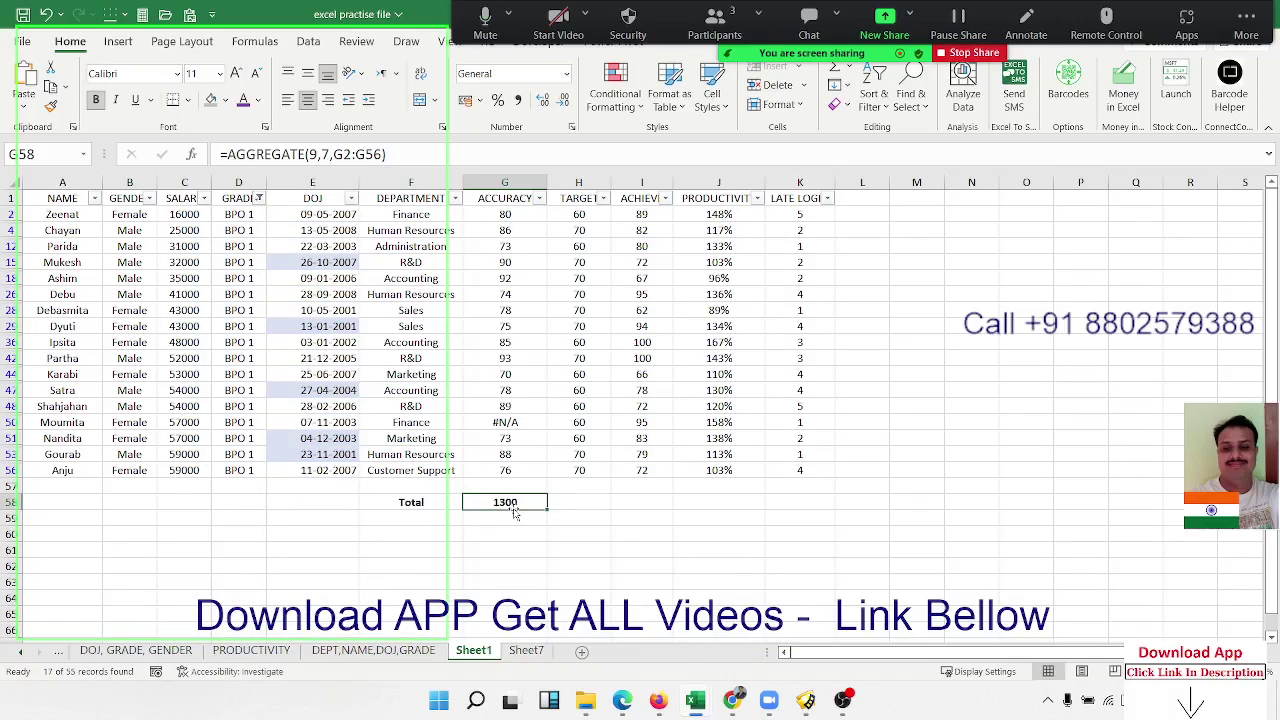
pyautogui.click(1107, 701)
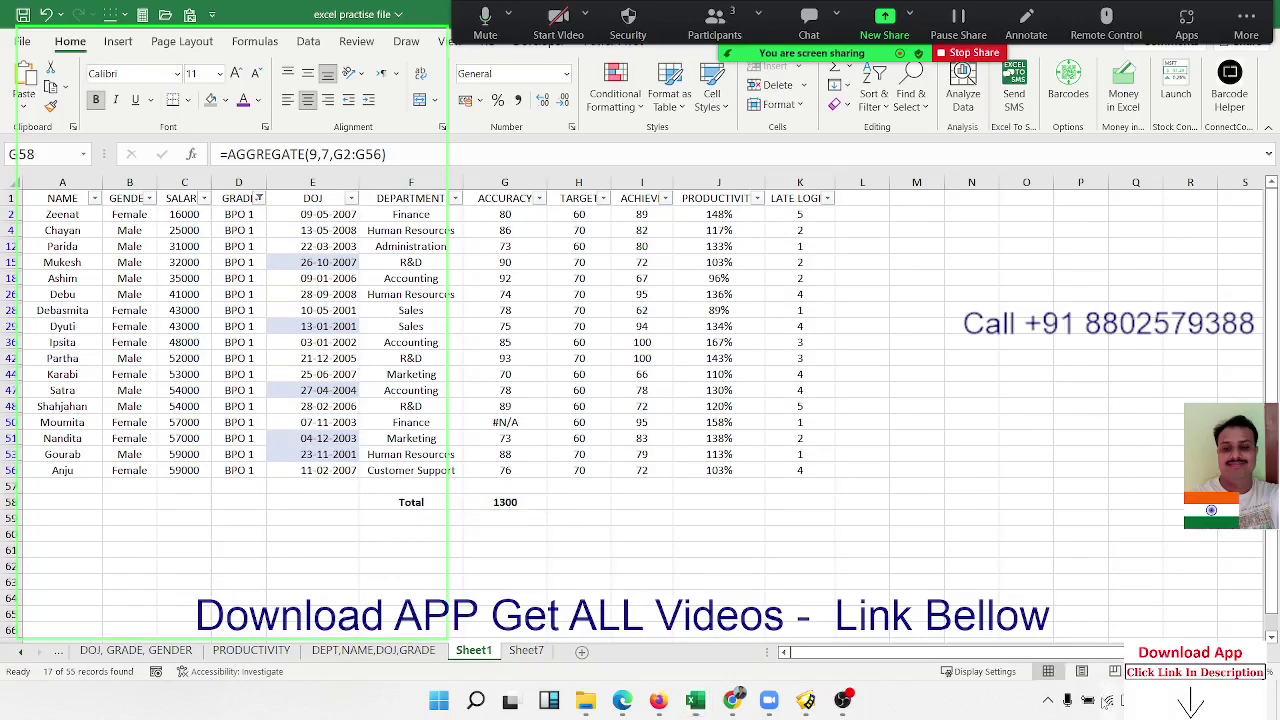
pyautogui.click(1107, 701)
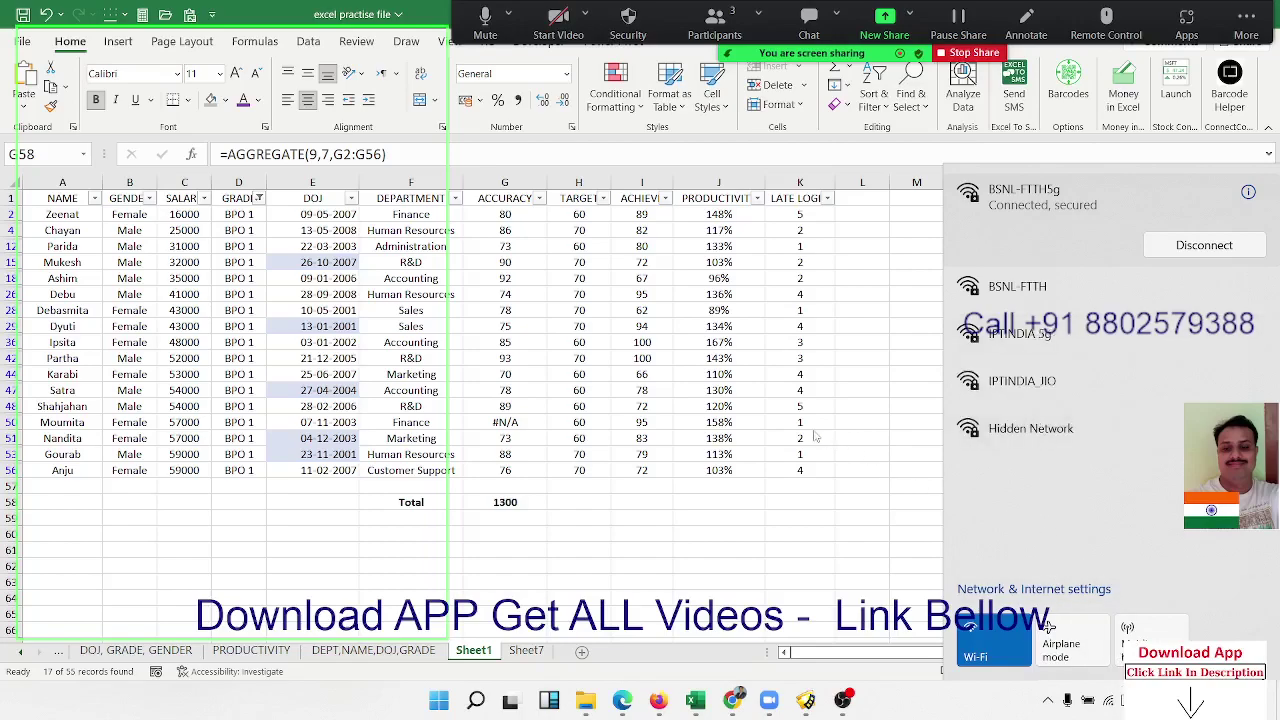
# Dismiss the Wi-Fi list and minimize OBS to return to the Excel sheet
pyautogui.click(1085, 349)
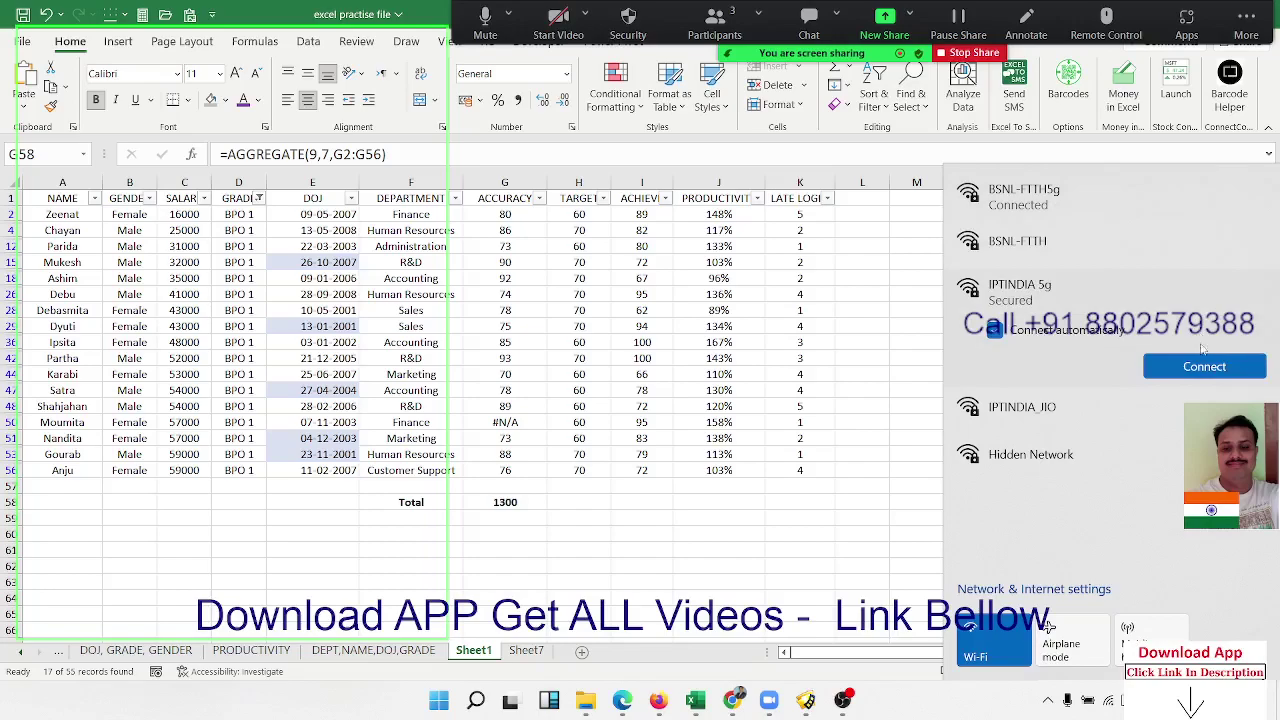
pyautogui.click(852, 705)
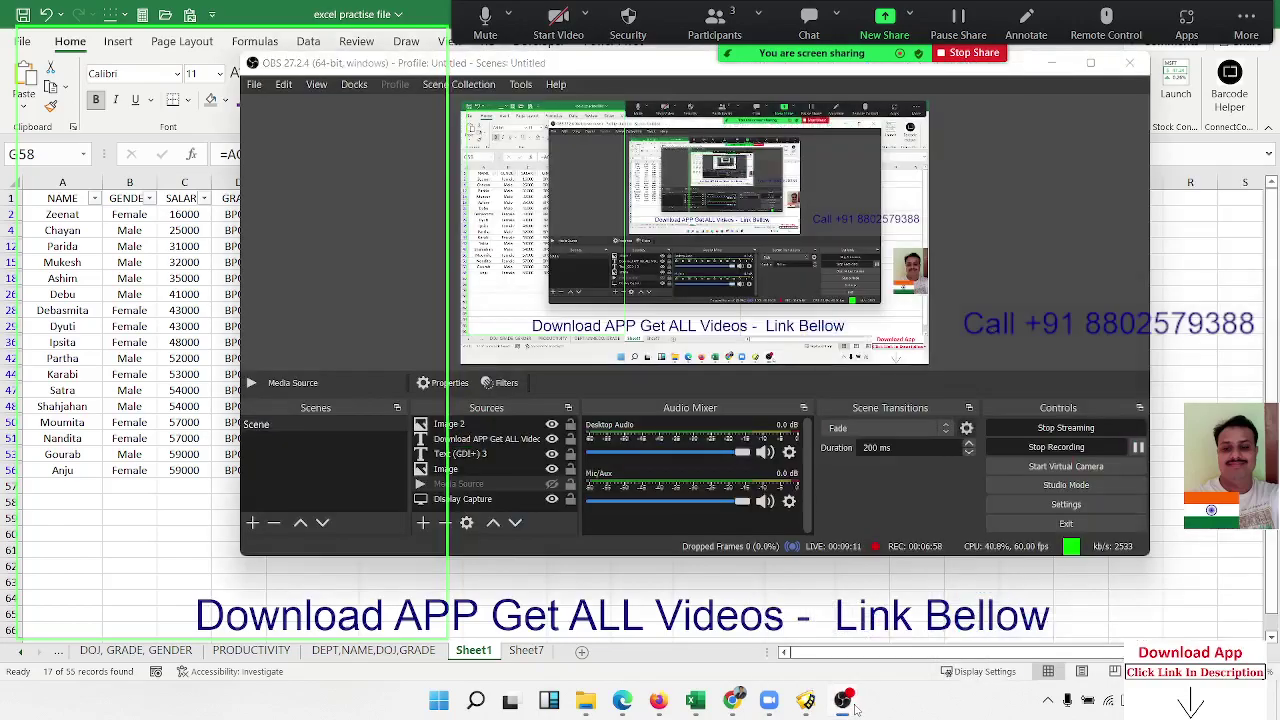
pyautogui.click(853, 706)
pyautogui.click(580, 454)
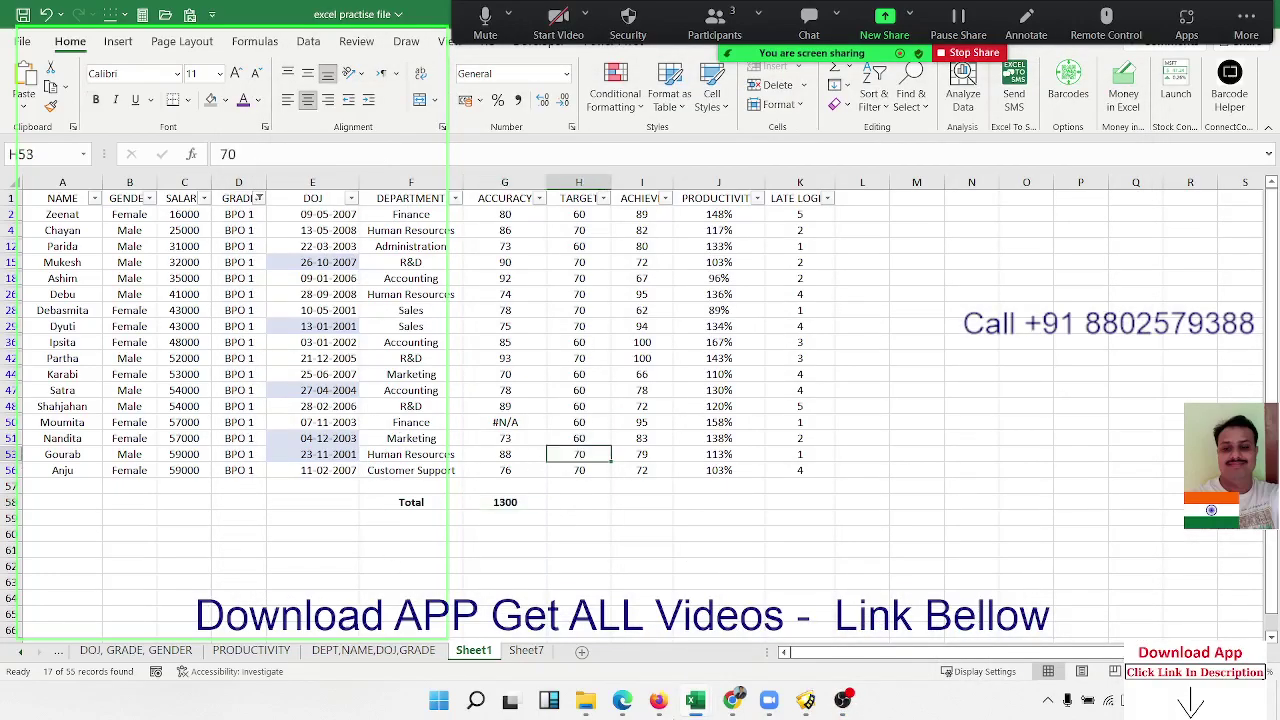
# In Math-For, copy the IPT sheet to IPT (2), then return to the practise file
pyautogui.moveTo(697, 700)
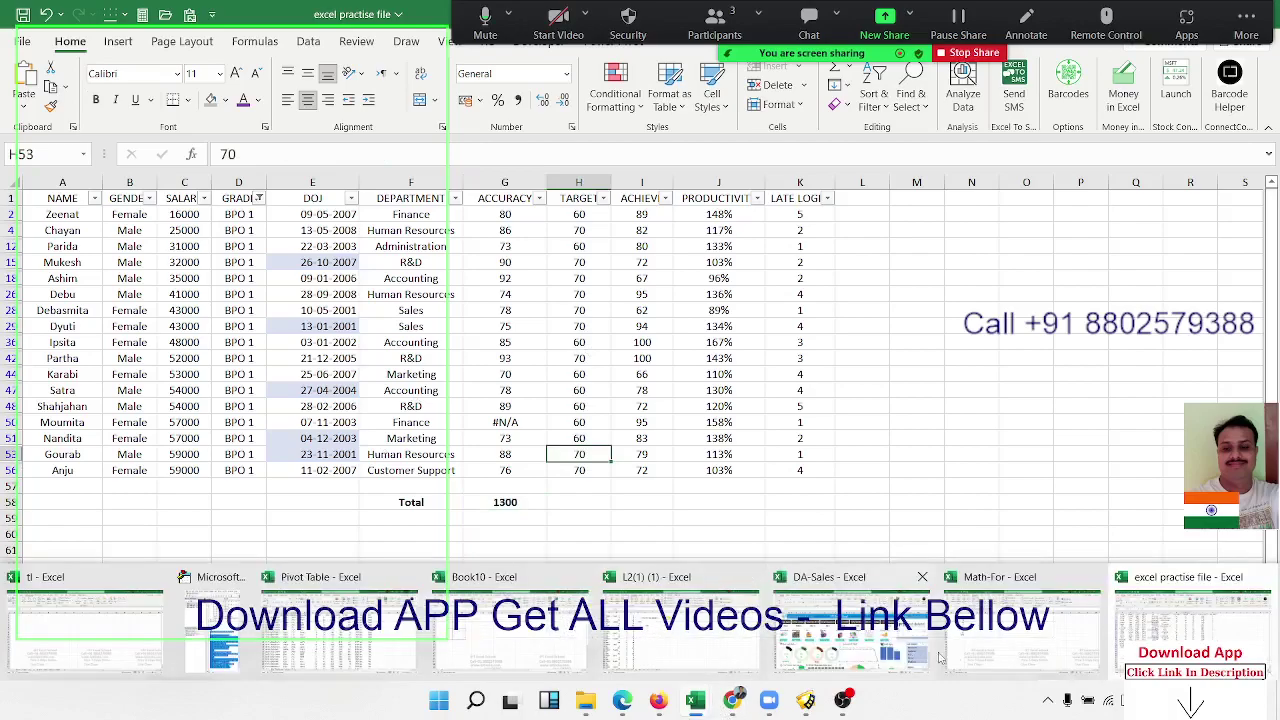
pyautogui.click(1015, 658)
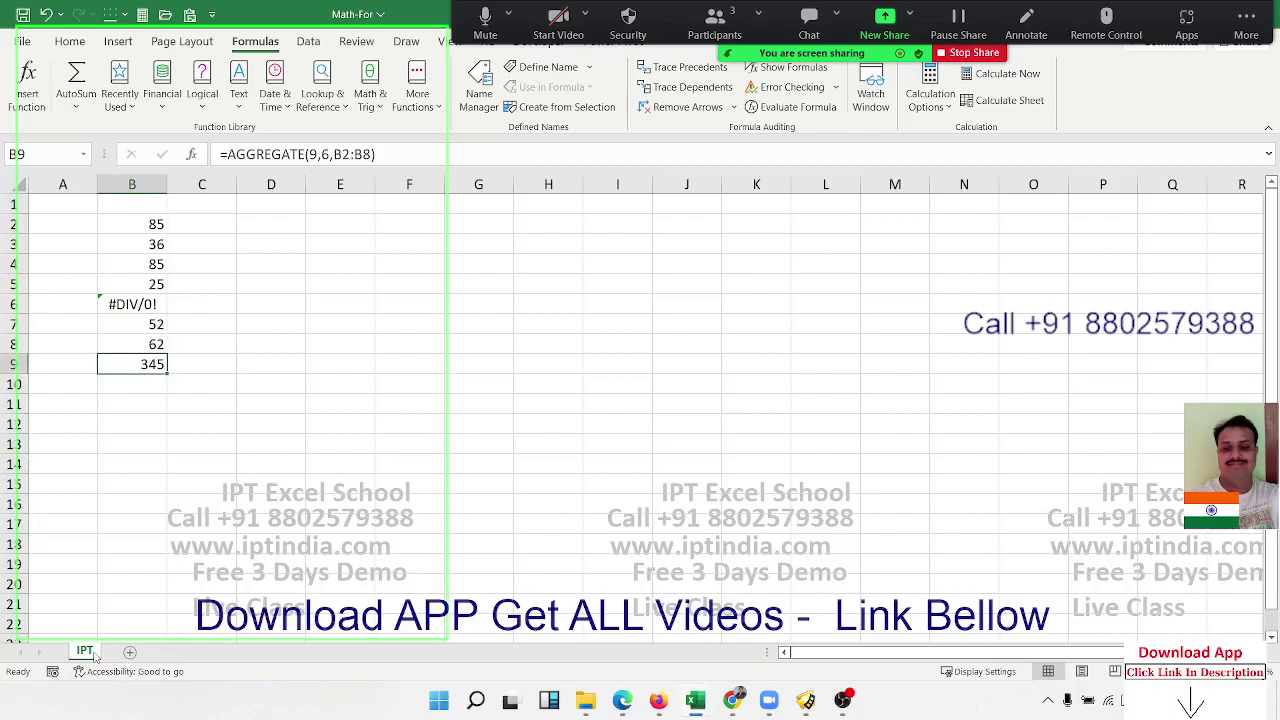
pyautogui.click(125, 651)
pyautogui.moveTo(125, 651); pyautogui.dragTo(128, 651)
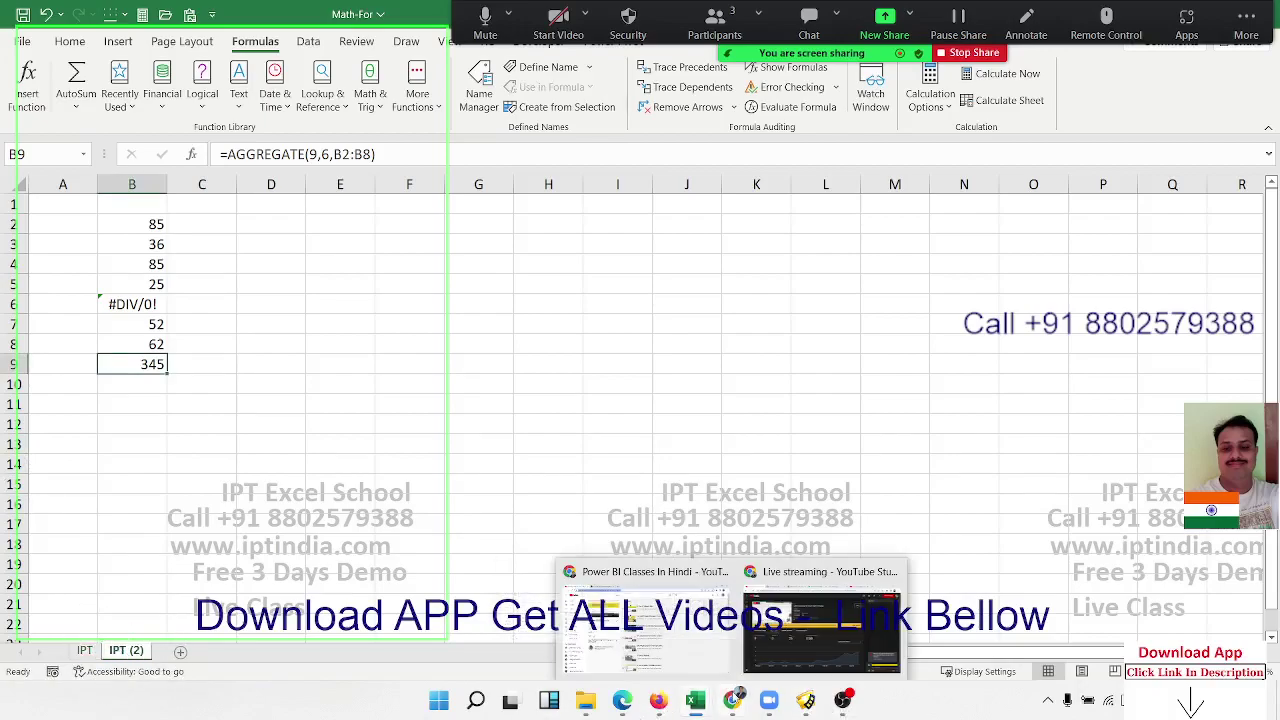
pyautogui.moveTo(711, 702)
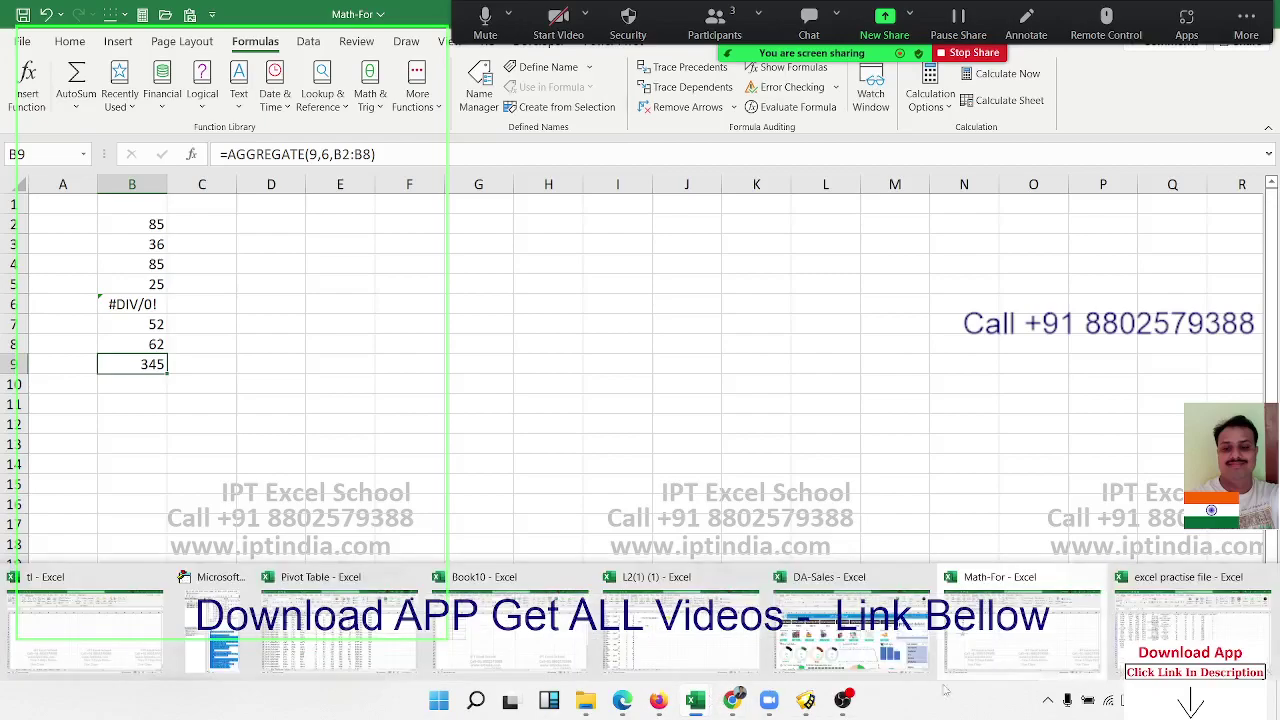
pyautogui.click(1260, 578)
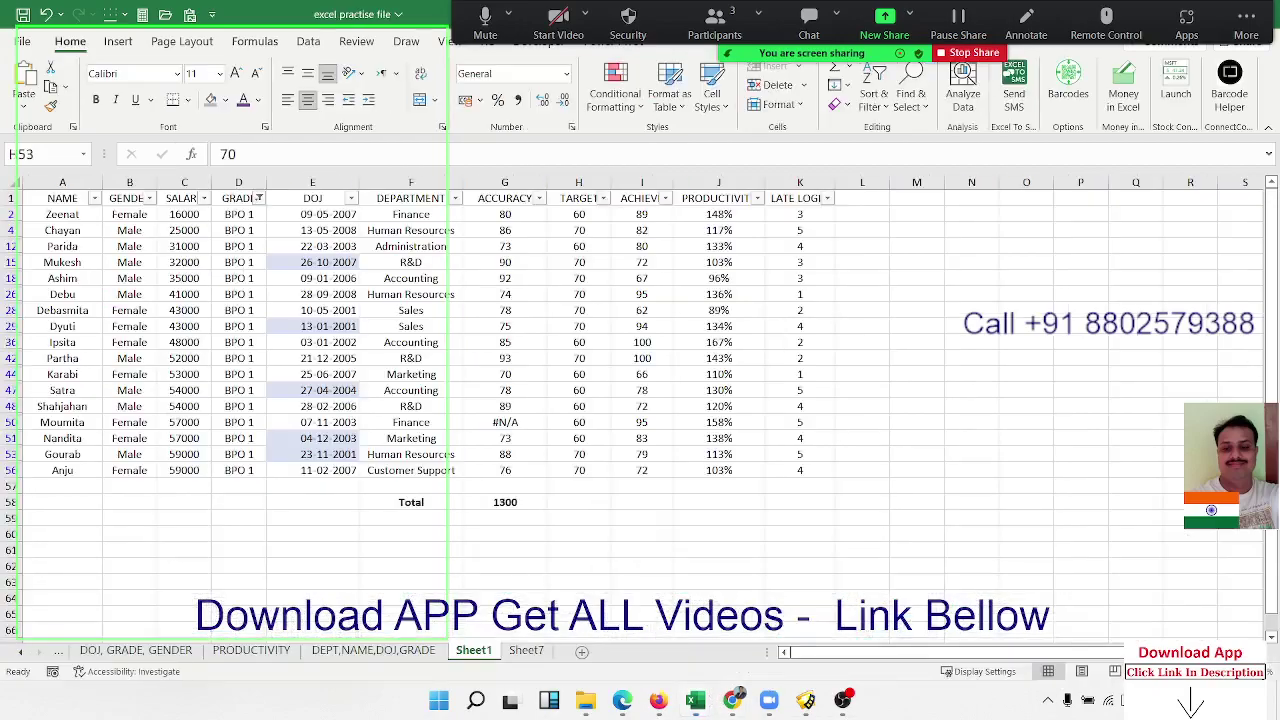
# Rewrite the G58 formula as =AGGREGATE(9,7,IF(G2:G56>50,G2:G56,0))
pyautogui.doubleClick(518, 503)
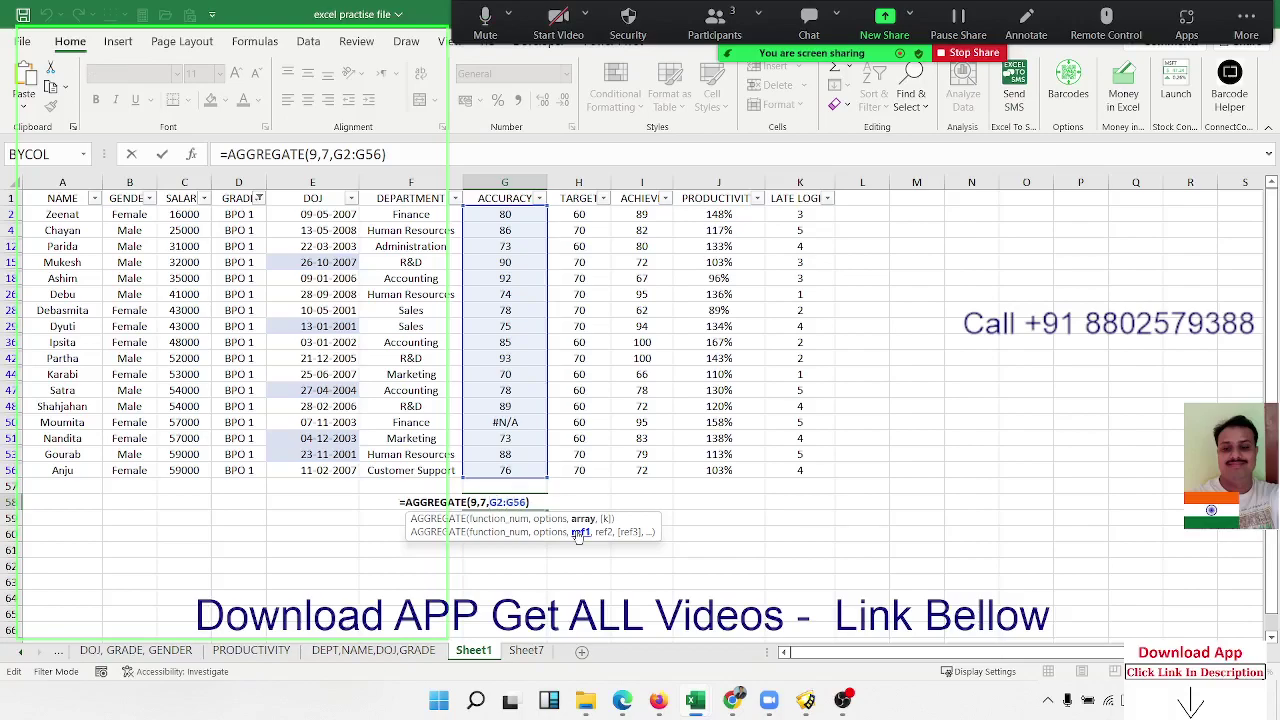
pyautogui.hotkey('shift', 'Right')
pyautogui.hotkey('shift', 'Right')
pyautogui.hotkey('shift', 'Right')
pyautogui.hotkey('shift', 'Right')
pyautogui.hotkey('shift', 'Right')
pyautogui.hotkey('shift', 'Right')
pyautogui.press('BackSpace')
pyautogui.write('I')
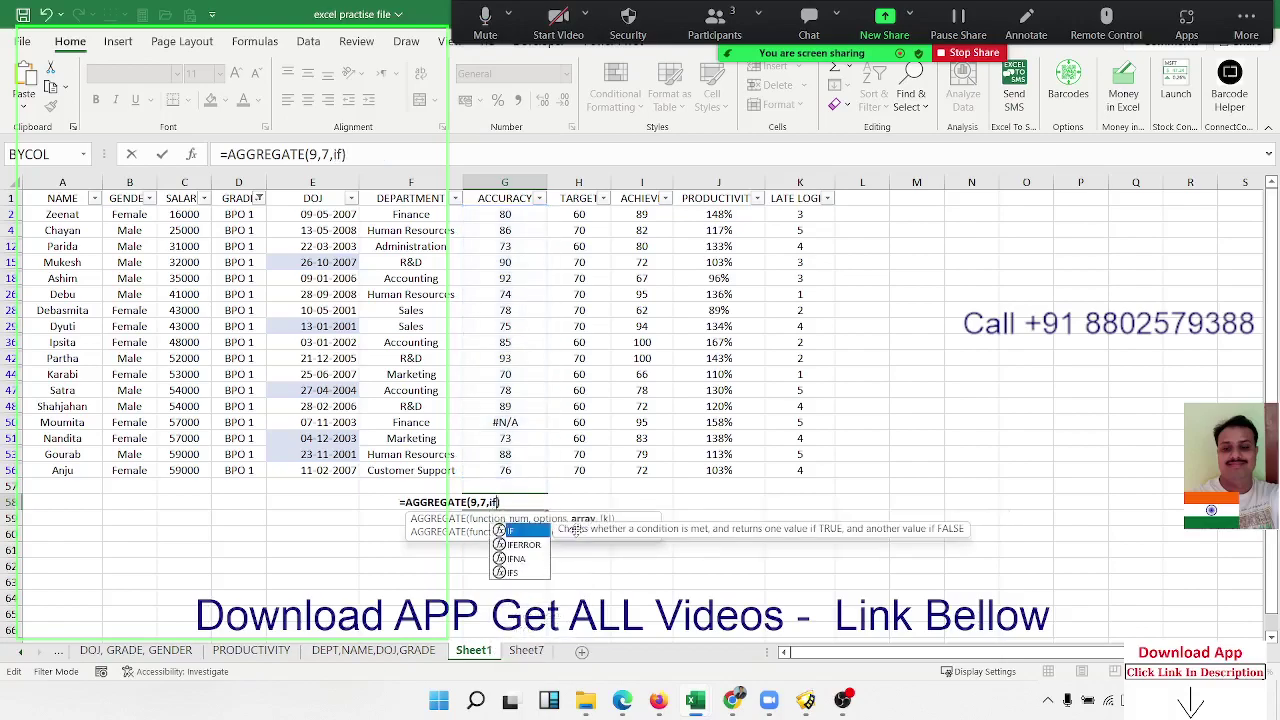
pyautogui.write('F(')
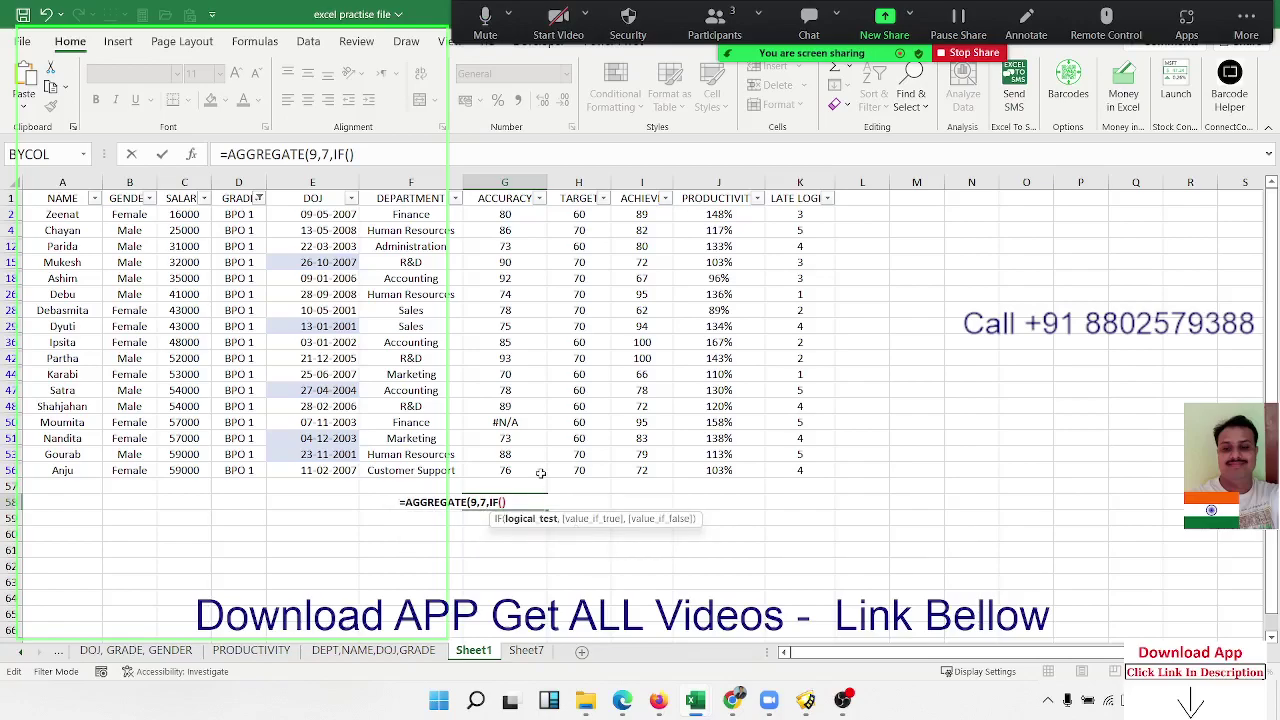
pyautogui.moveTo(540, 472); pyautogui.dragTo(505, 214)
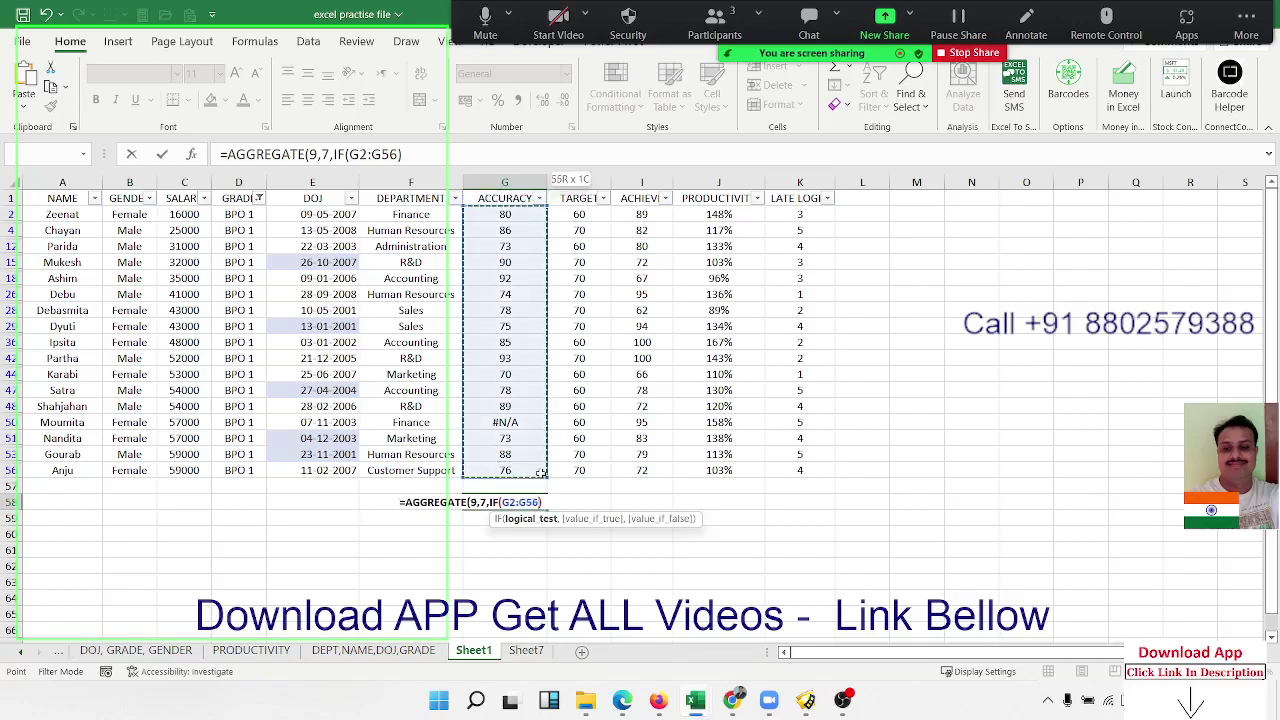
pyautogui.write('>')
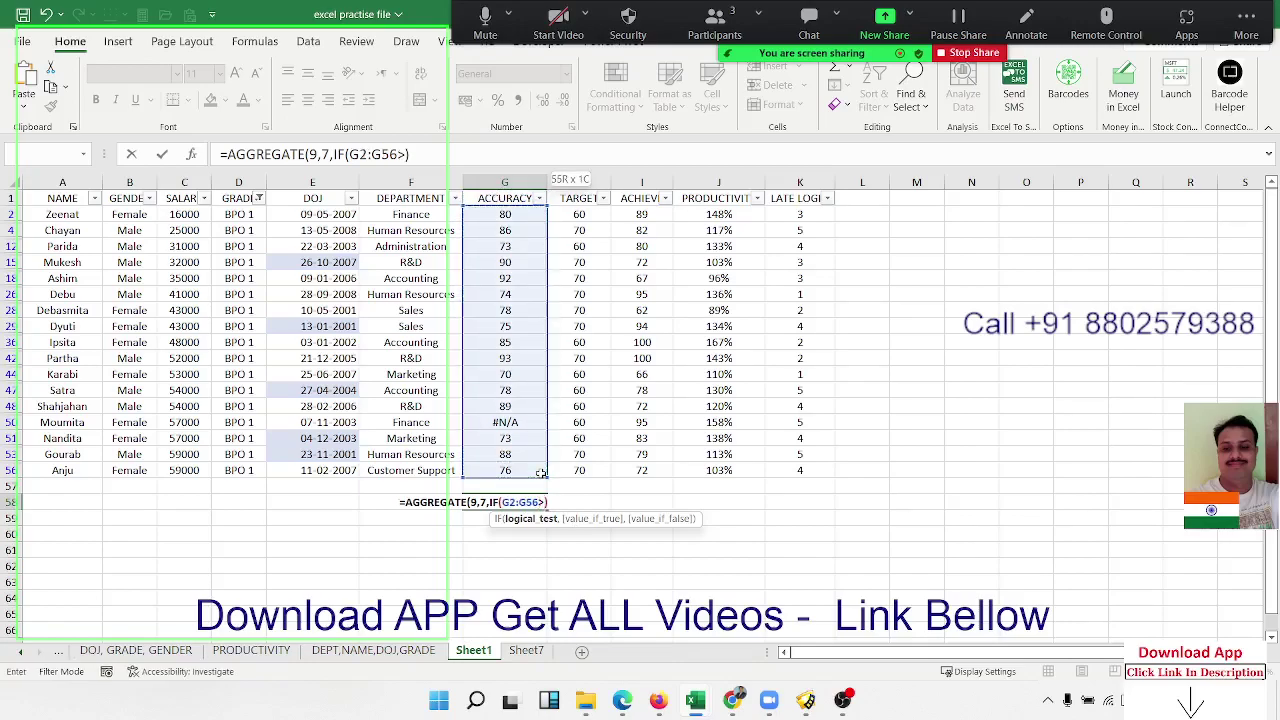
pyautogui.write('50')
pyautogui.write(',')
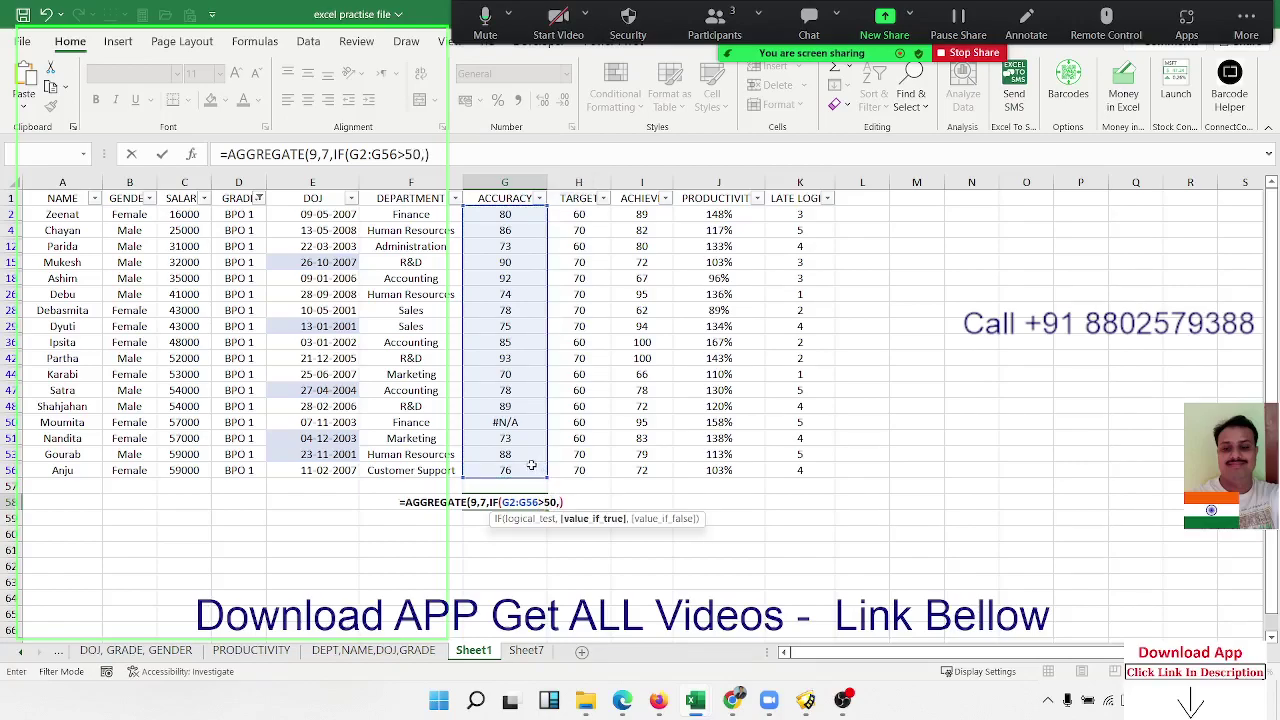
pyautogui.click(531, 466)
pyautogui.hotkey('ctrl', 'shift', 'Up')
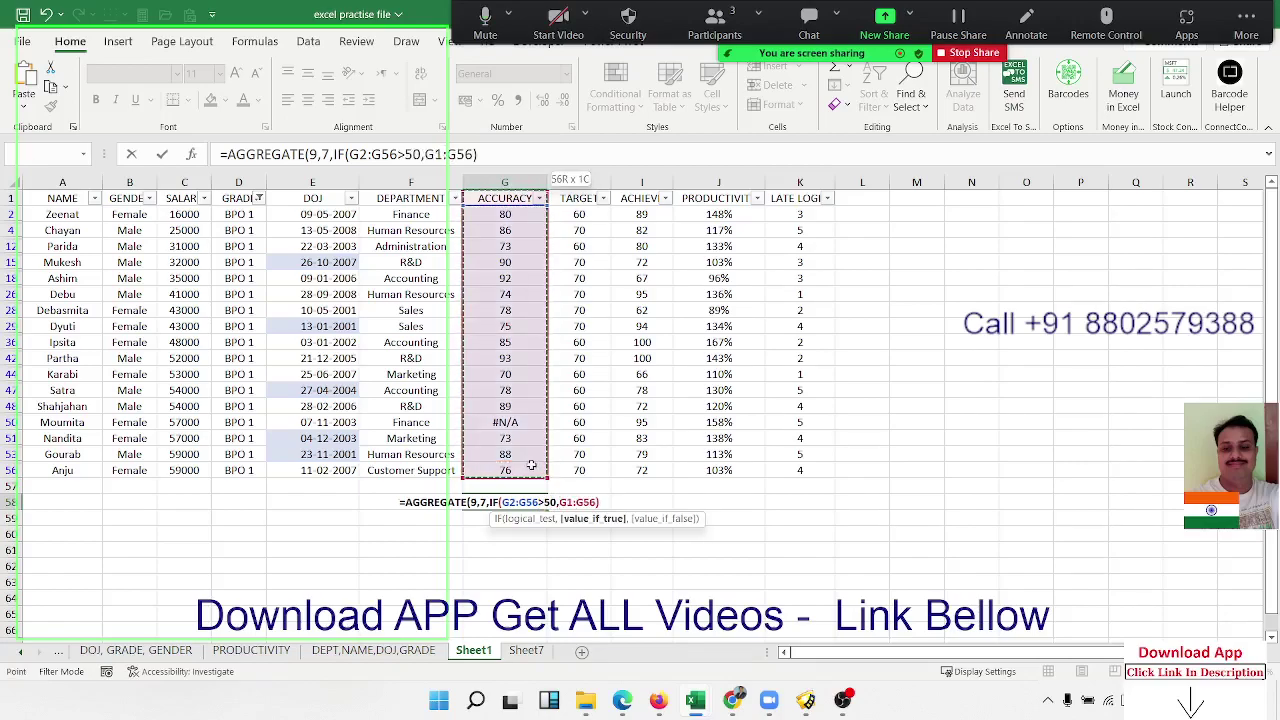
pyautogui.hotkey('shift', 'Down')
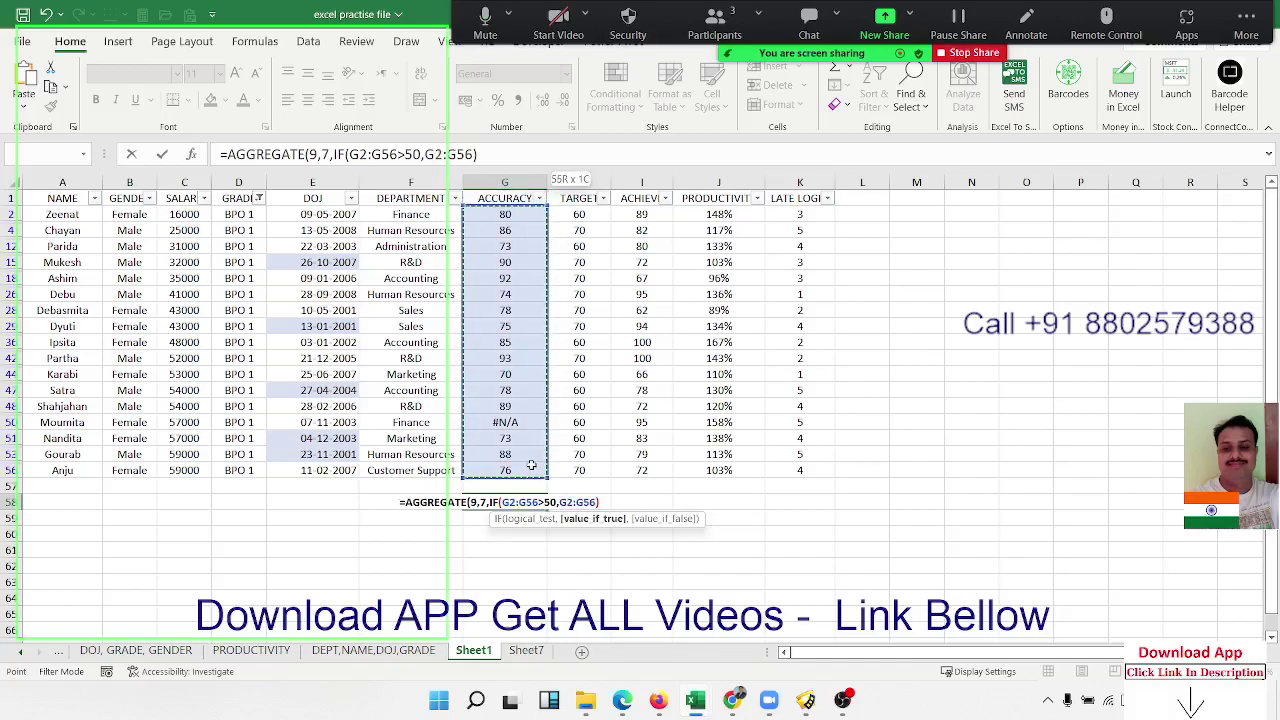
pyautogui.write(',0')
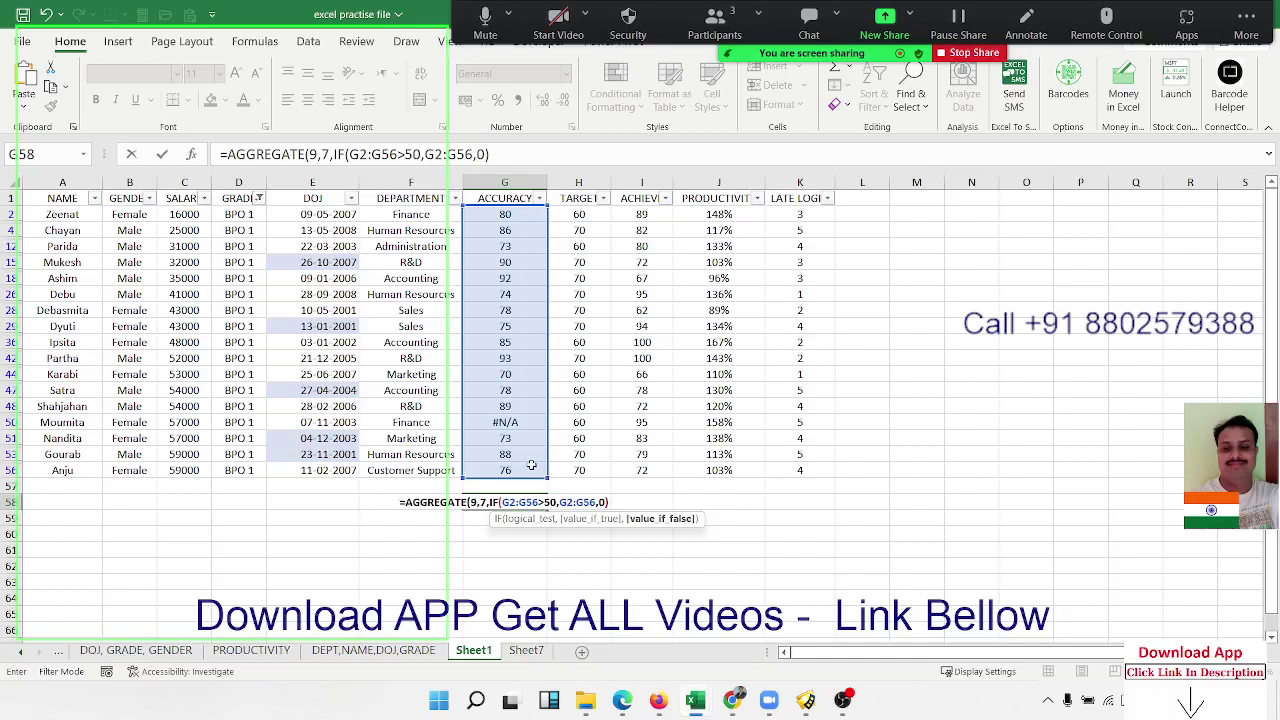
pyautogui.write(')')
# Commit the G58 formula normally, then retry it as an array formula with Ctrl+Shift+Enter
pyautogui.press('Return')
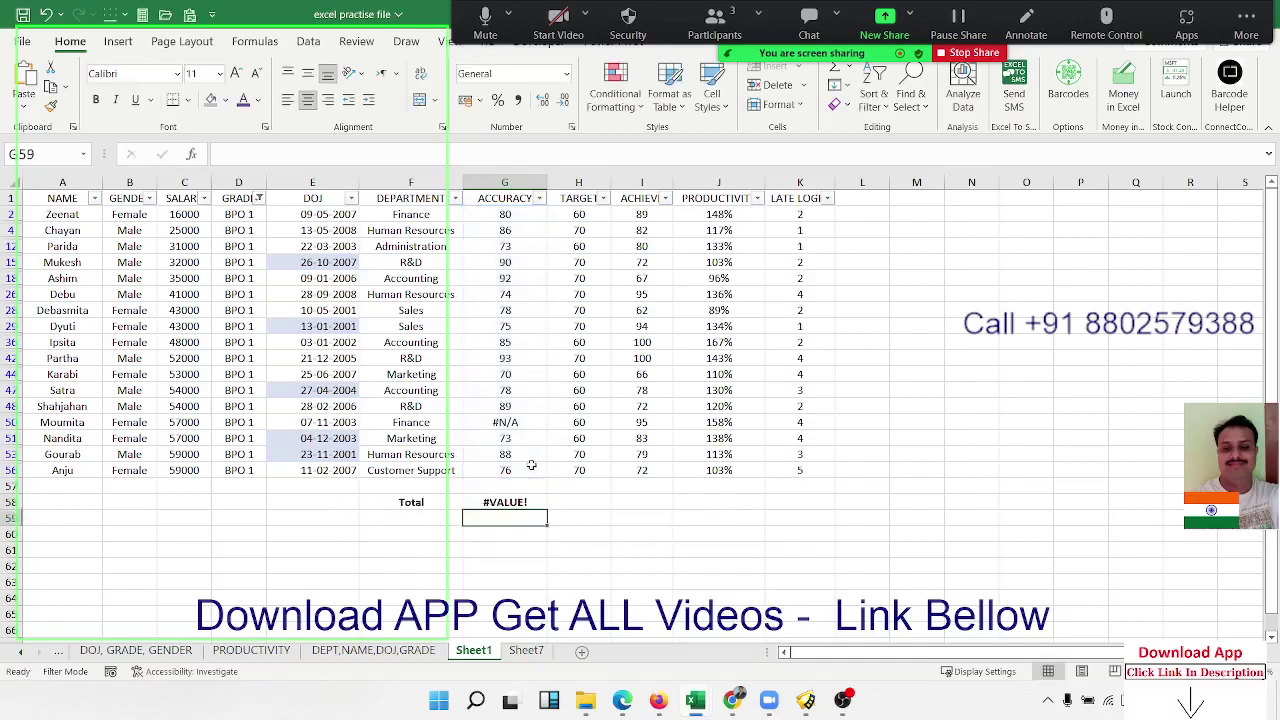
pyautogui.press('Up')
pyautogui.press('F2')
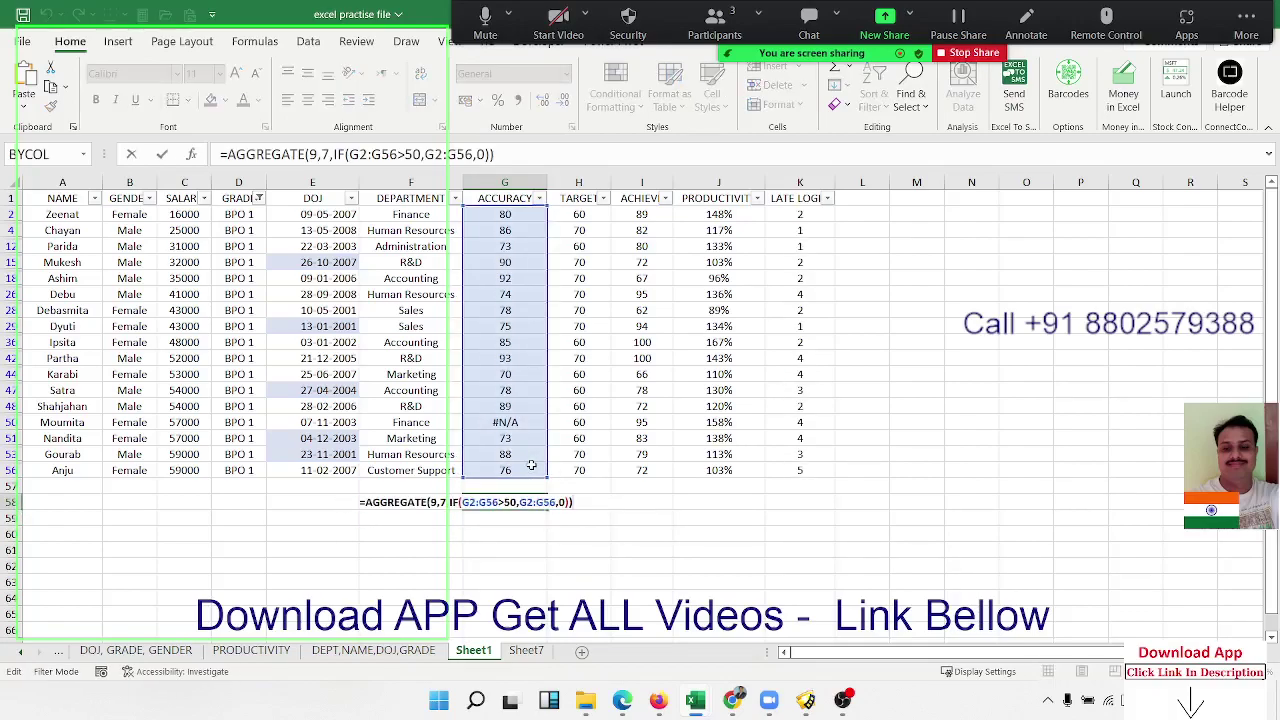
pyautogui.hotkey('ctrl', 'shift', 'Return')
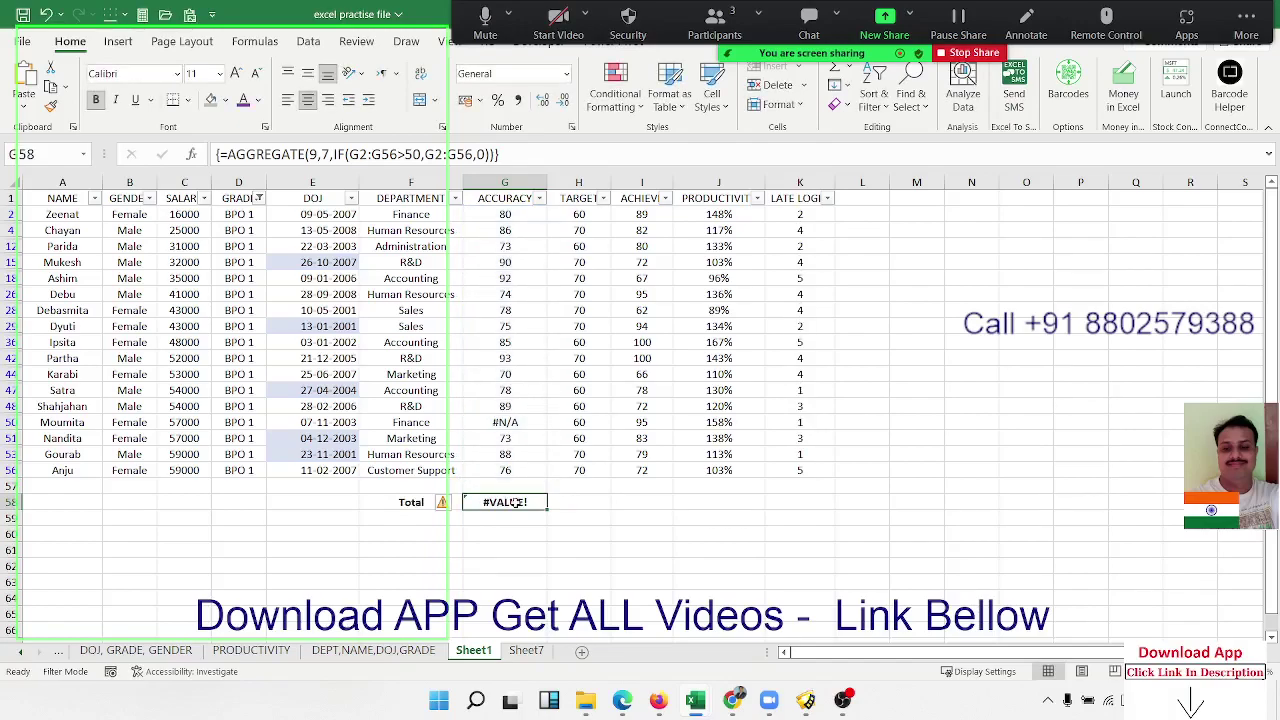
# Re-edit and recommit the formula, then delete the #VALUE! result from G58
pyautogui.doubleClick(516, 502)
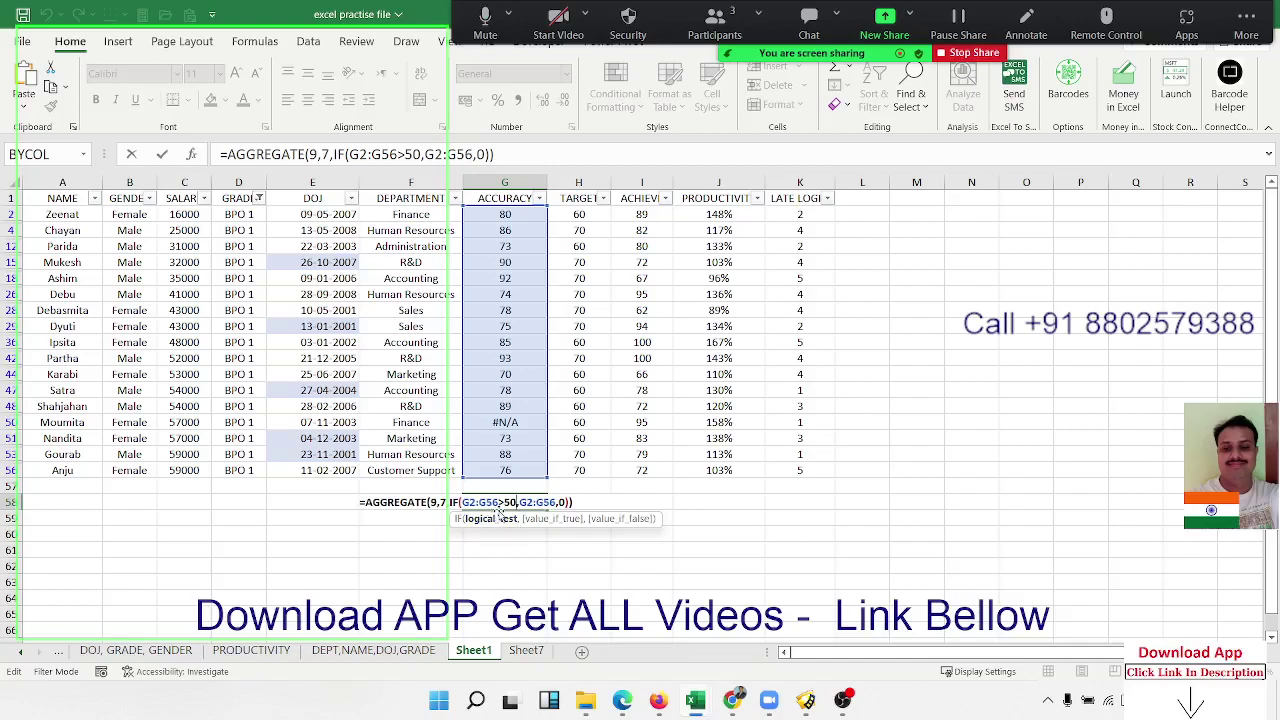
pyautogui.click(552, 518)
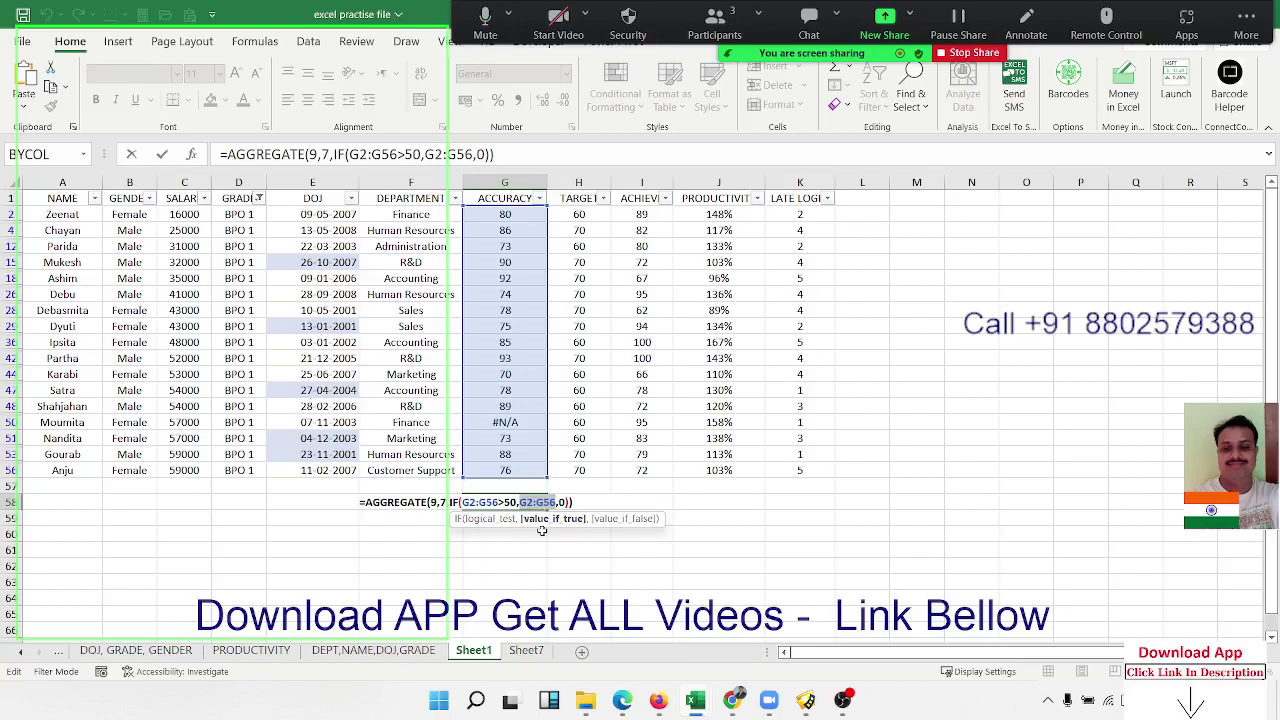
pyautogui.press('Right')
pyautogui.press('Right')
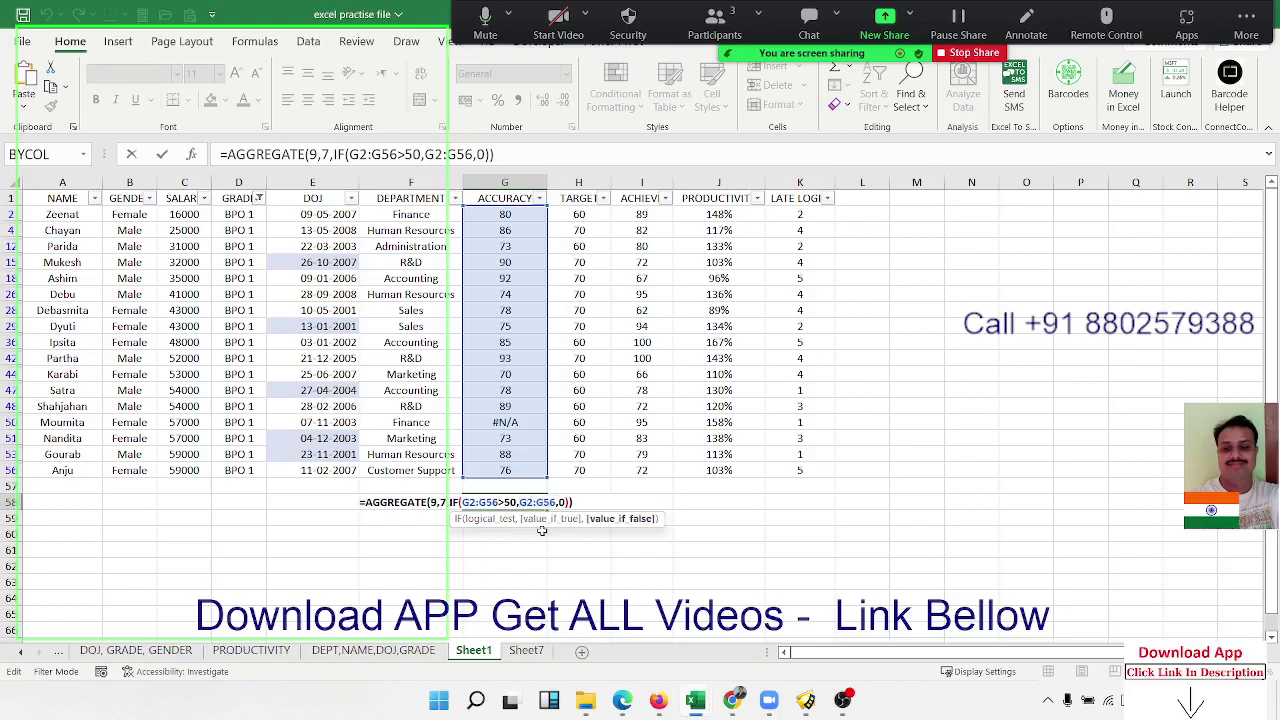
pyautogui.press('Right')
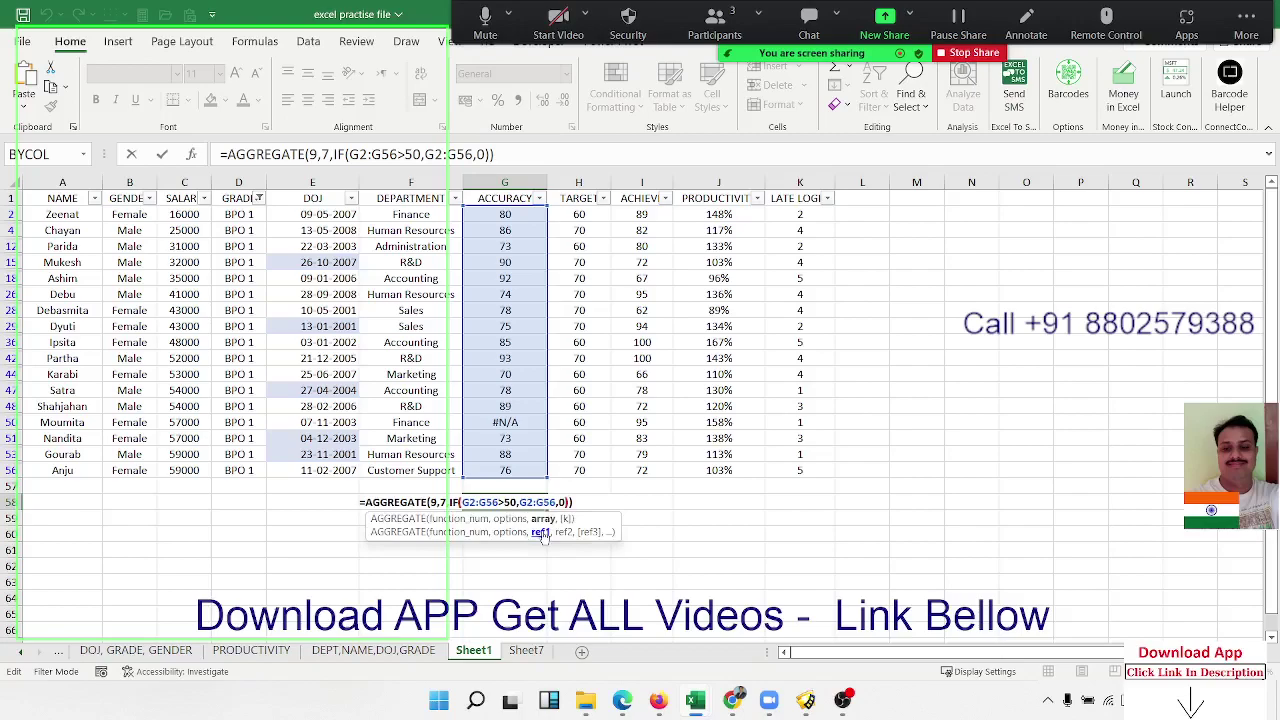
pyautogui.hotkey('shift', 'Return')
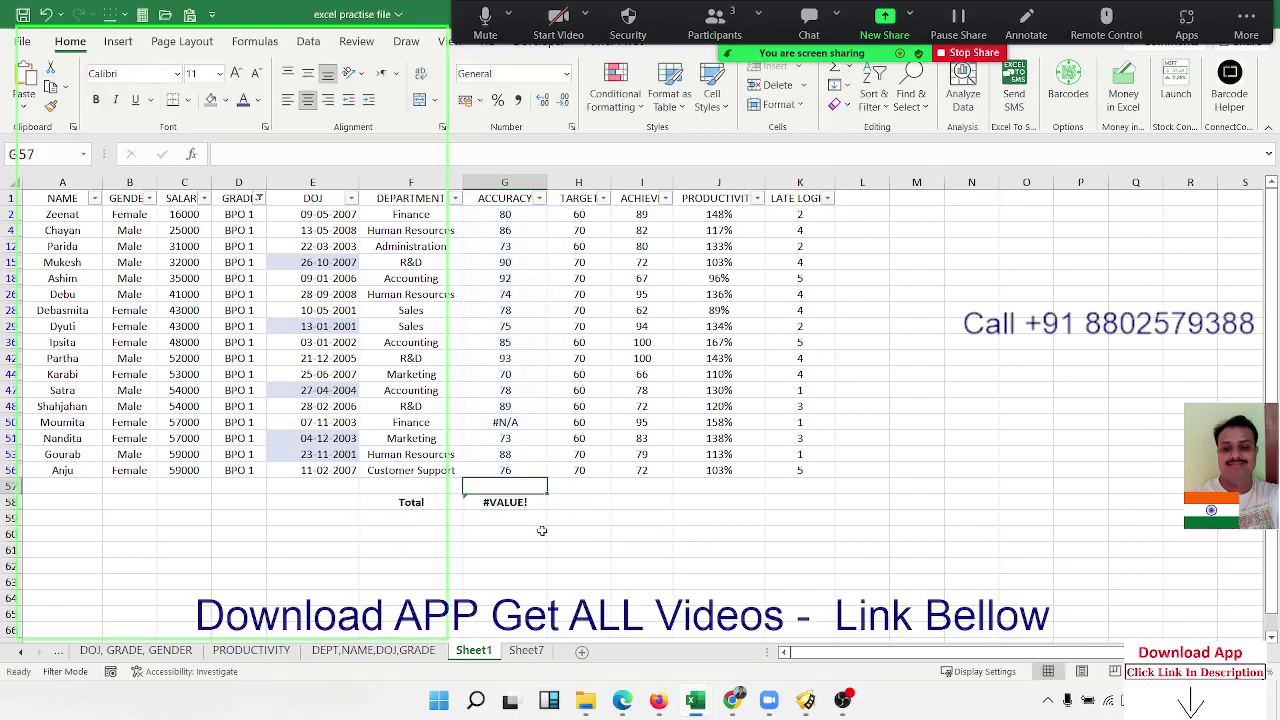
pyautogui.press('Down')
pyautogui.press('Delete')
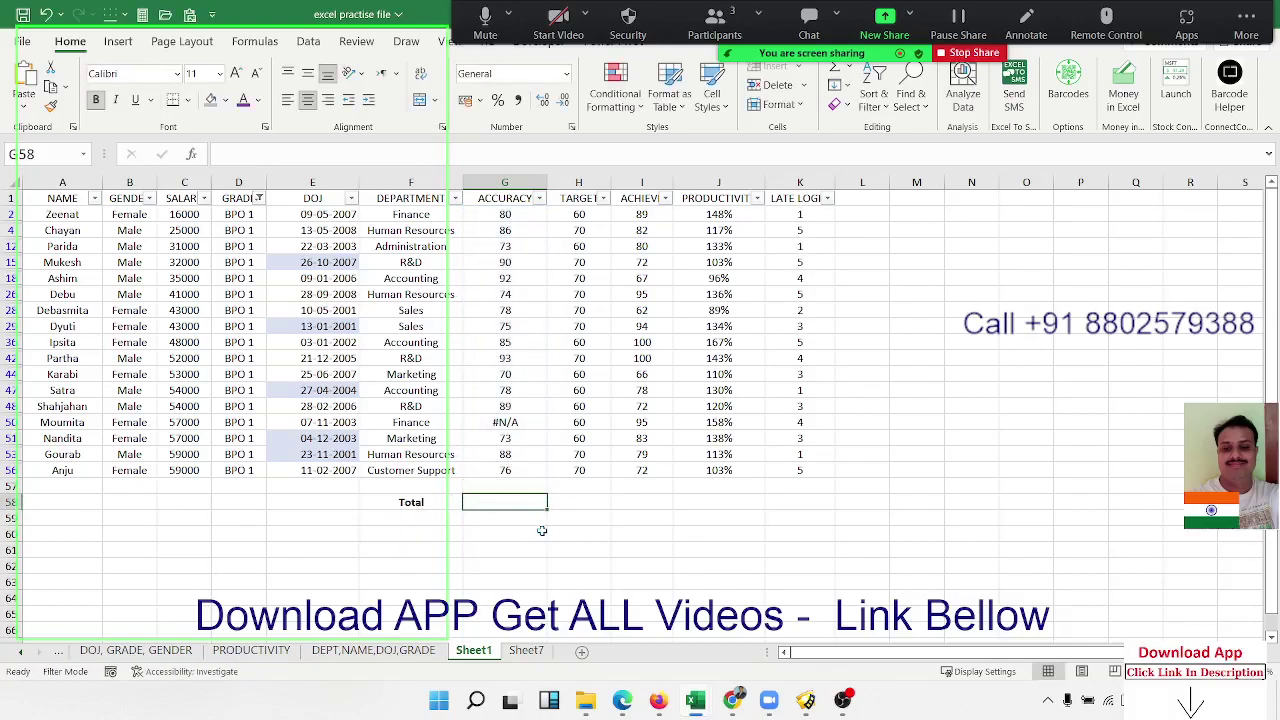
# Switch to Math-For and clear the old values in B2:B9
pyautogui.hotkey('alt', 'Tab')
pyautogui.press('Up')
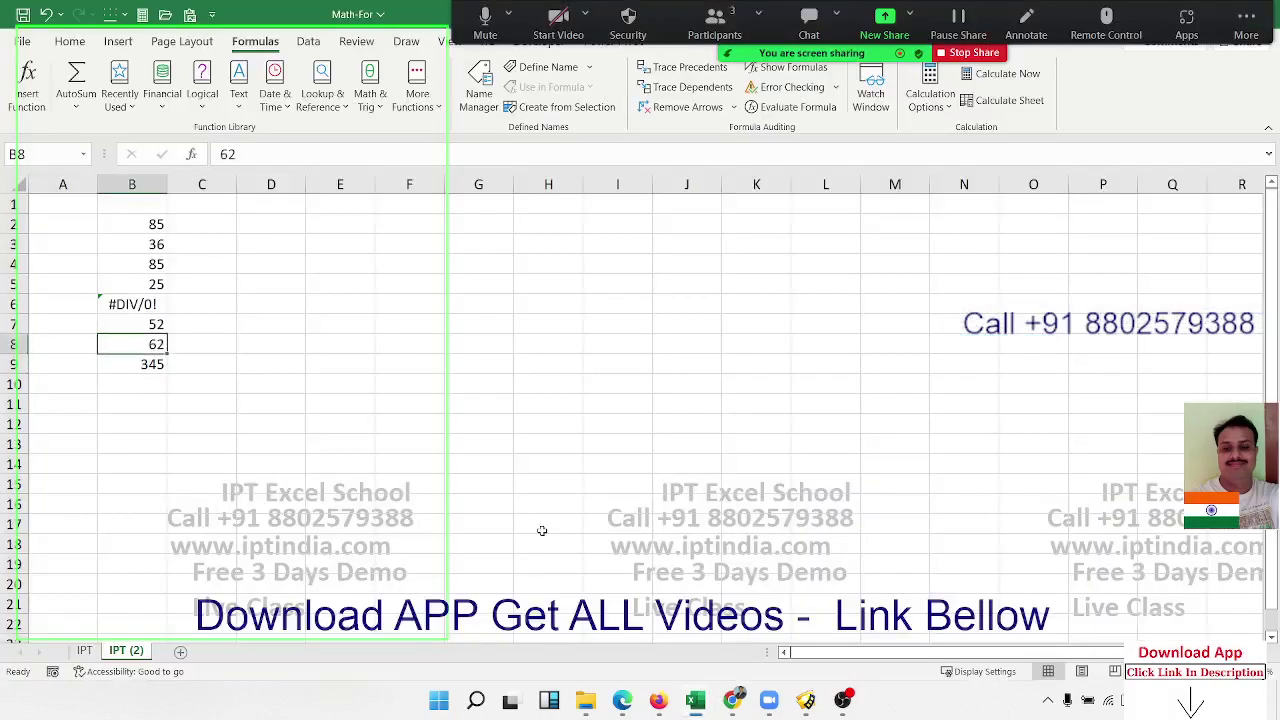
pyautogui.press('Up')
pyautogui.press('Up')
pyautogui.press('Up')
pyautogui.press('Up')
pyautogui.press('Up')
pyautogui.press('Up')
pyautogui.press('Up')
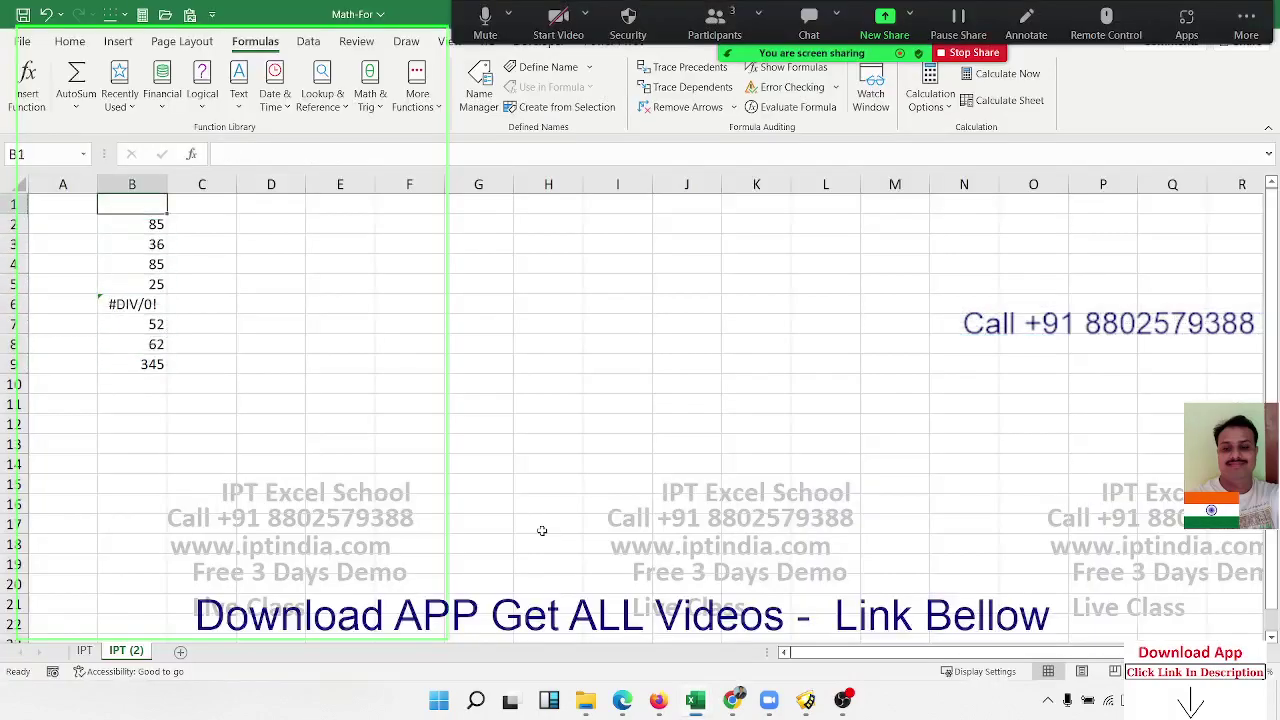
pyautogui.press('Down')
pyautogui.press('Down')
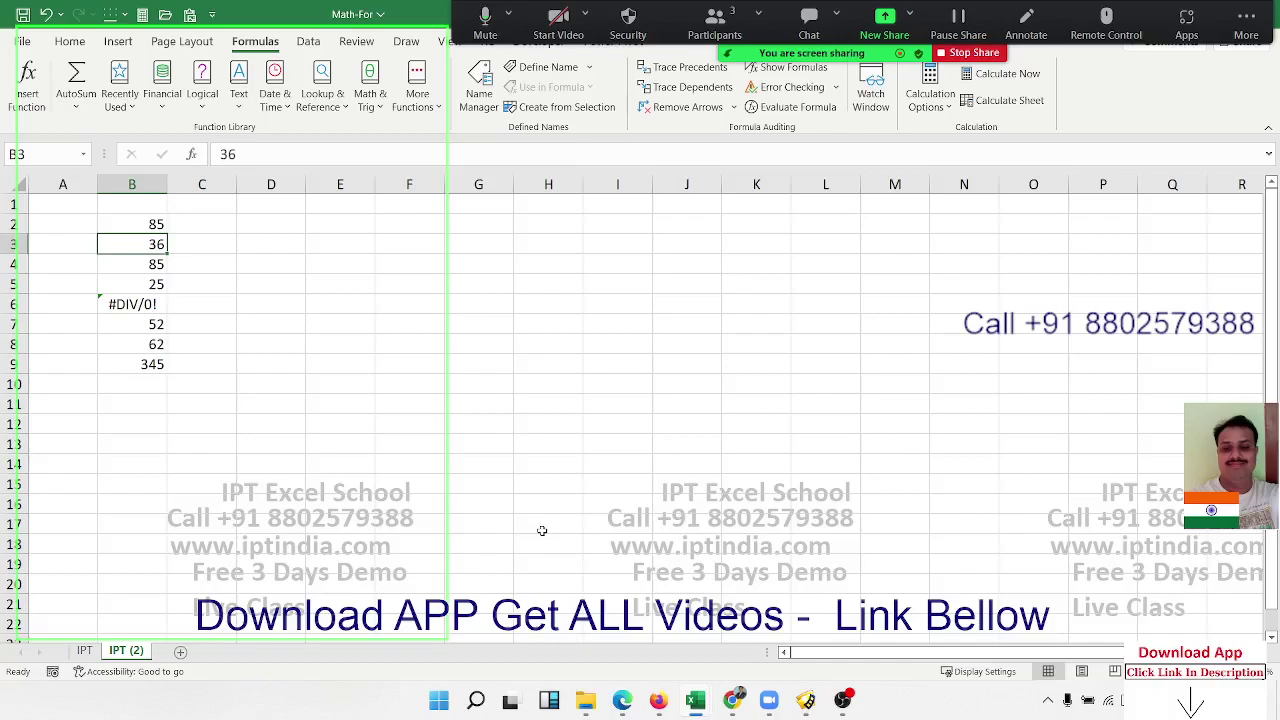
pyautogui.press('Up')
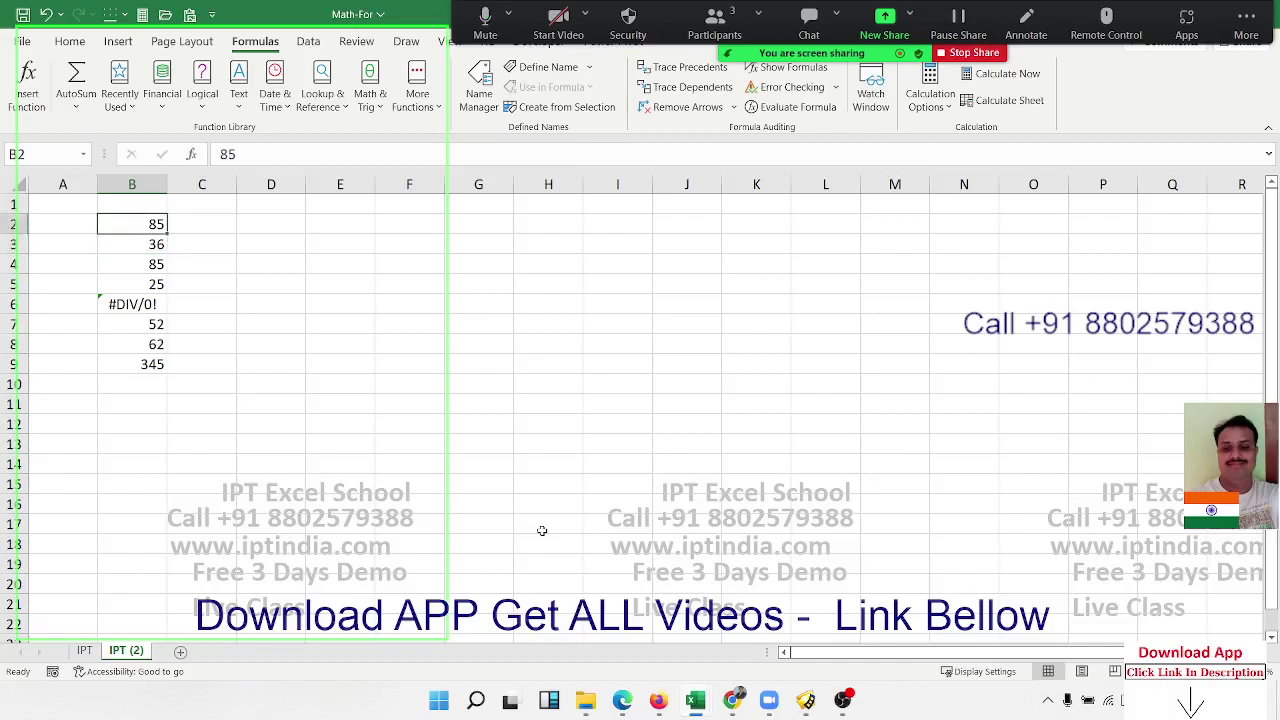
pyautogui.hotkey('ctrl', 'shift', 'Down')
pyautogui.press('Delete')
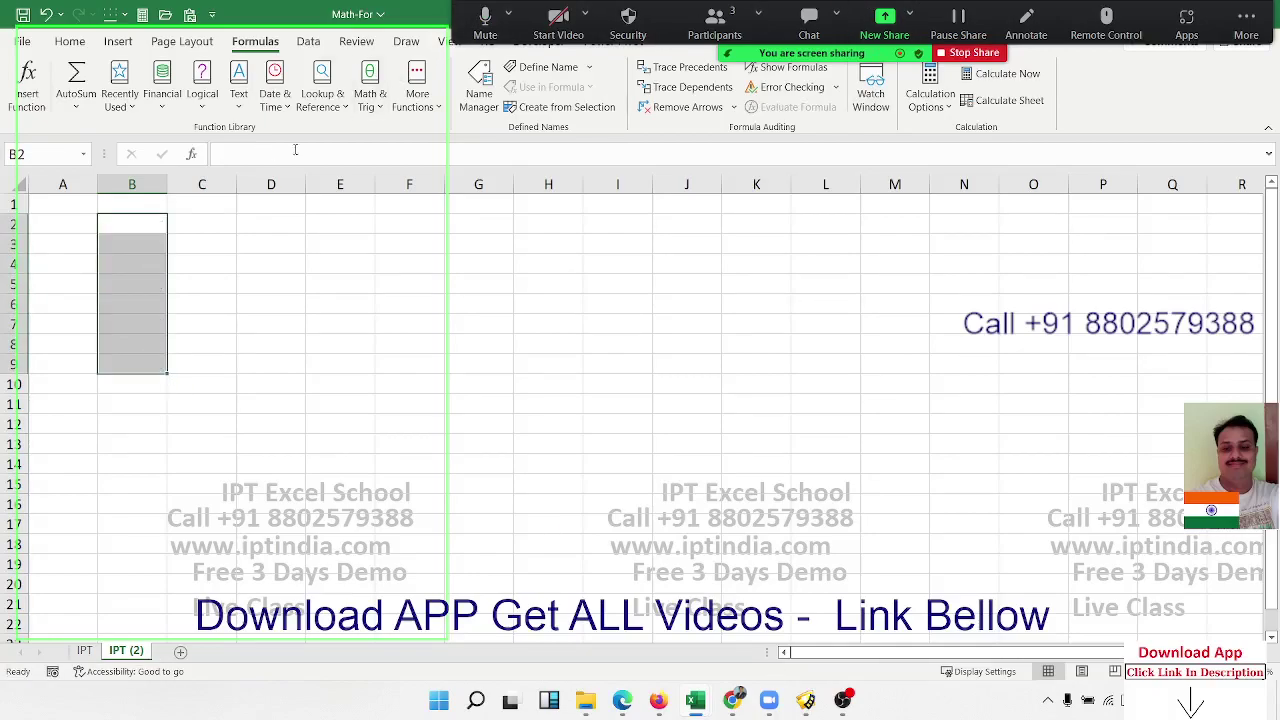
# Browse the Math & Trig function list without inserting anything, then select B2
pyautogui.click(364, 100)
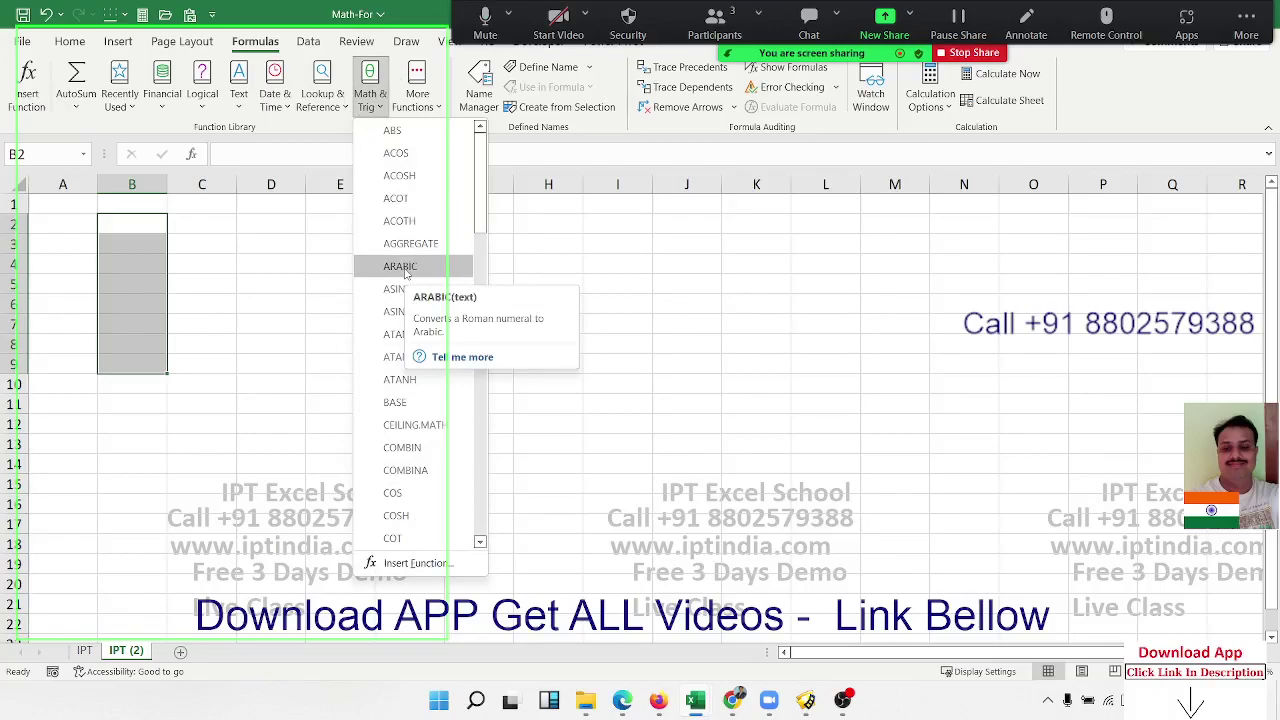
pyautogui.click(96, 246)
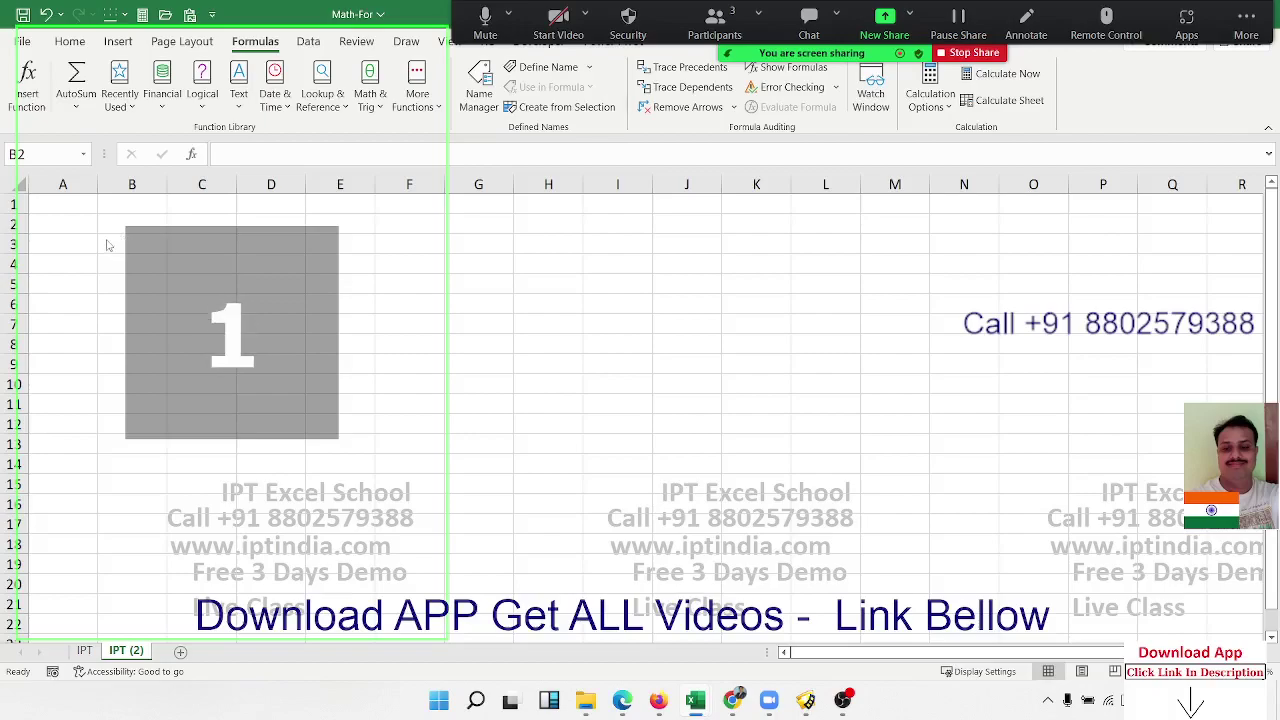
pyautogui.click(115, 226)
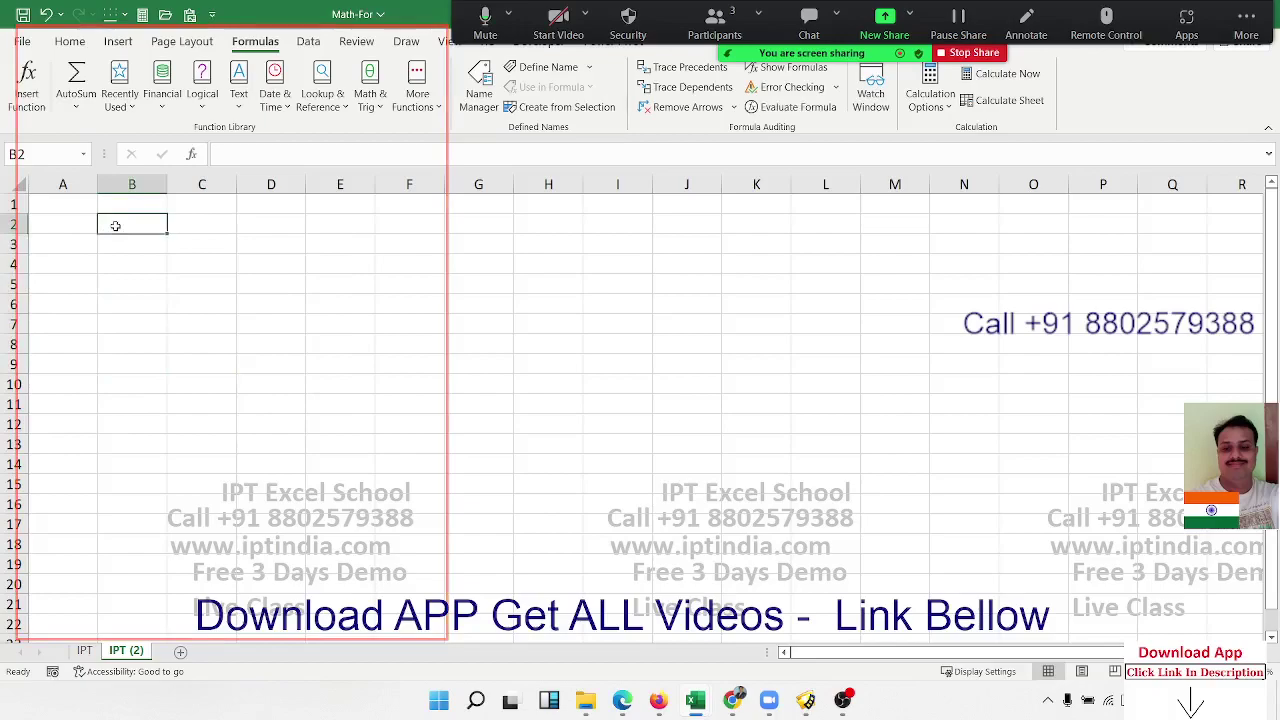
# Type the header Sr in B2 and serial numbers 1 and 2 below it, fixing a mistyped entry
pyautogui.write('Sr')
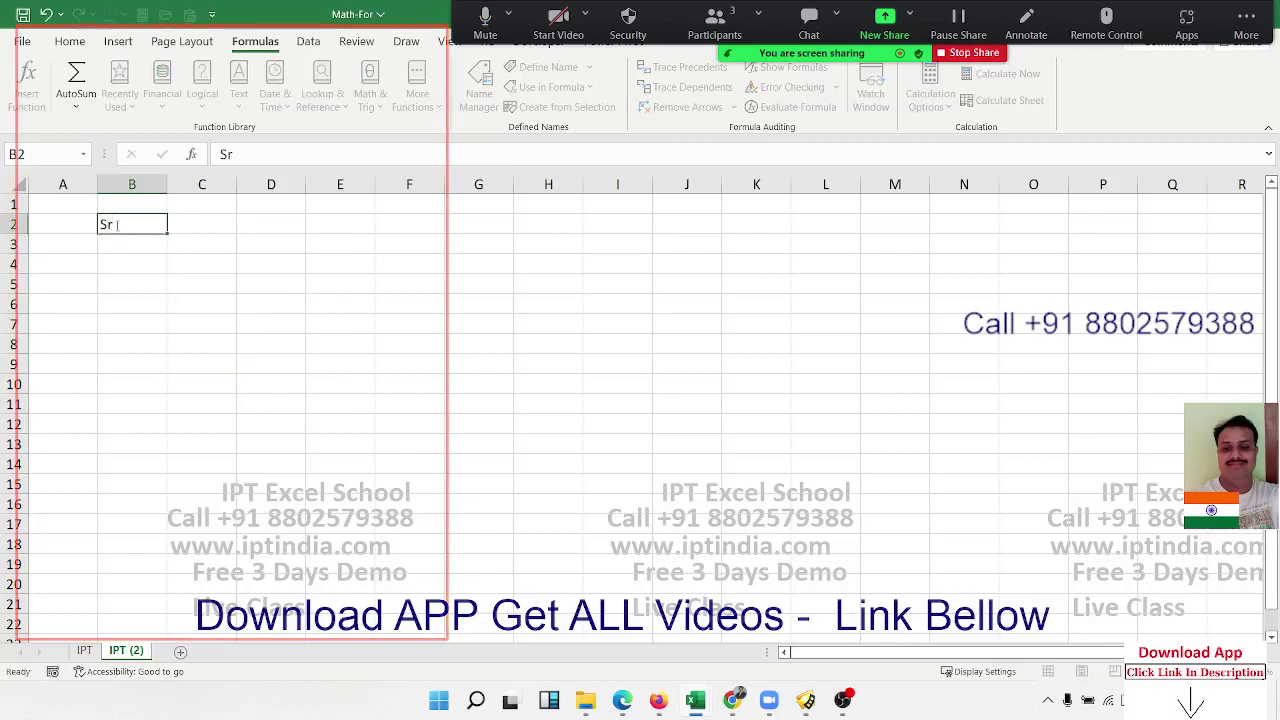
pyautogui.press('Return')
pyautogui.press('Return')
pyautogui.press('Up')
pyautogui.write('1')
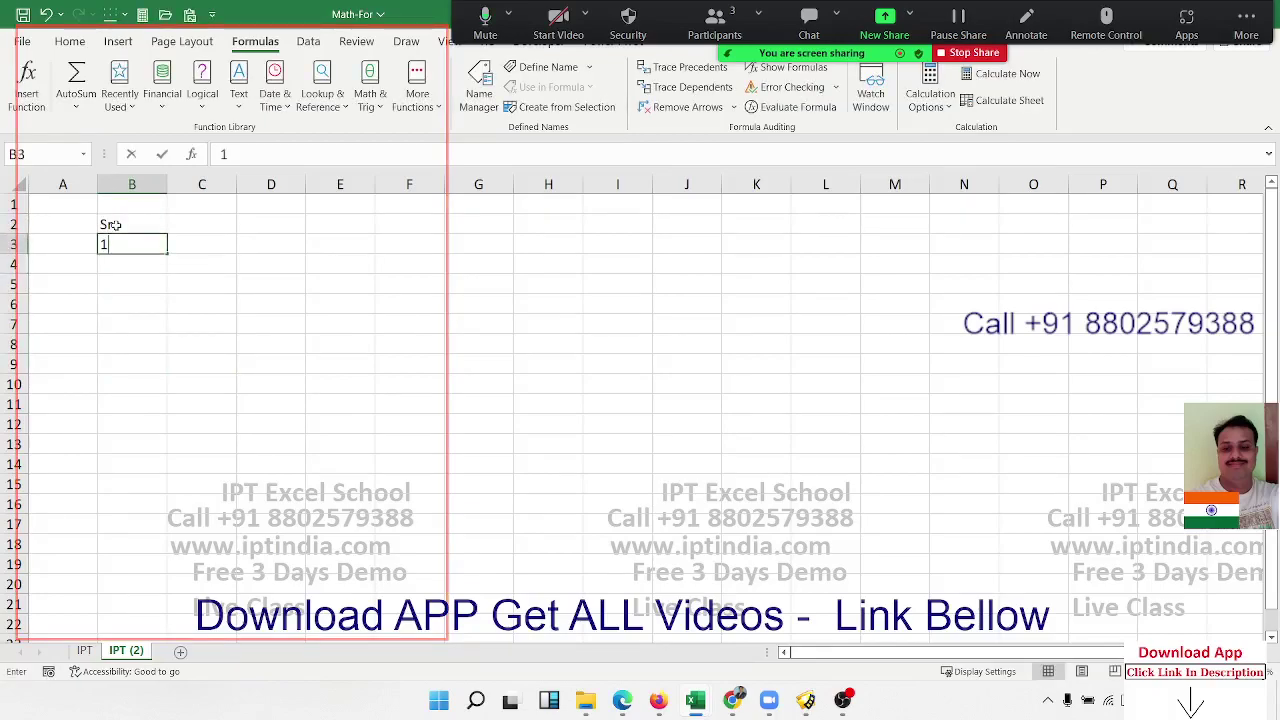
pyautogui.press('Return')
pyautogui.write('32')
pyautogui.press('Return')
pyautogui.write('2')
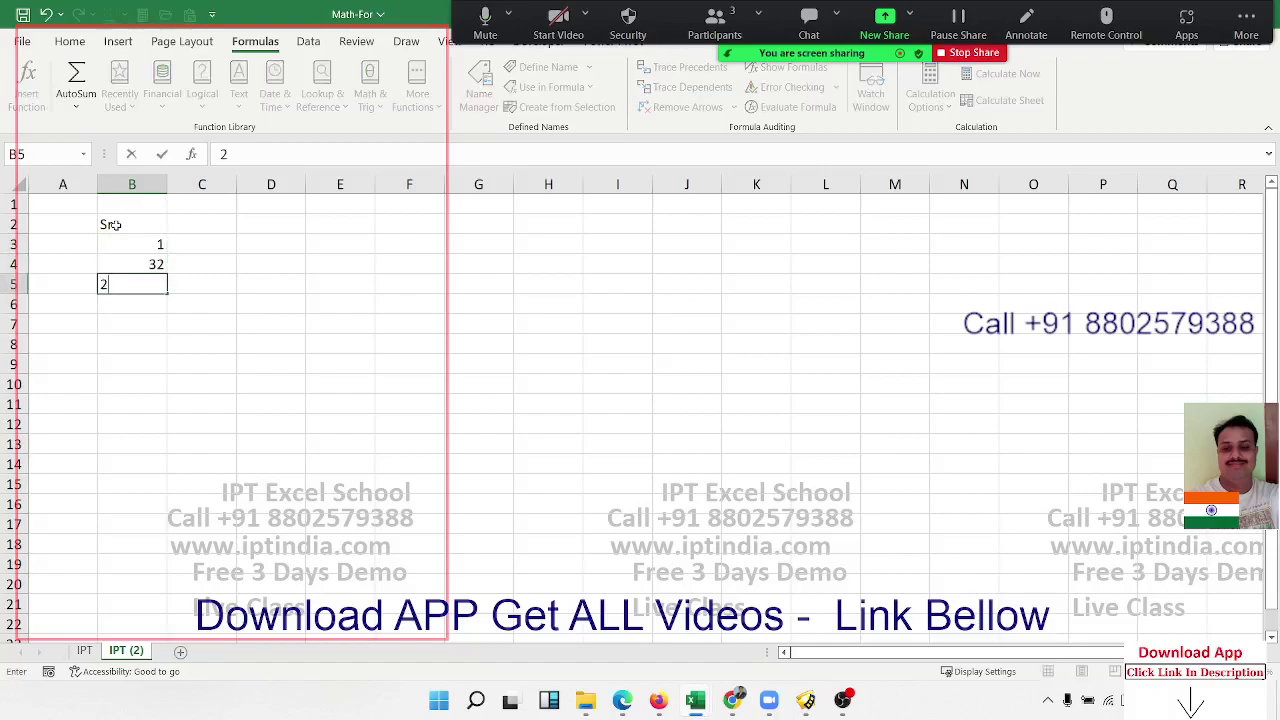
pyautogui.press('Return')
pyautogui.press('Up')
pyautogui.press('Up')
pyautogui.write('2')
pyautogui.hotkey('ctrl', 'Return')
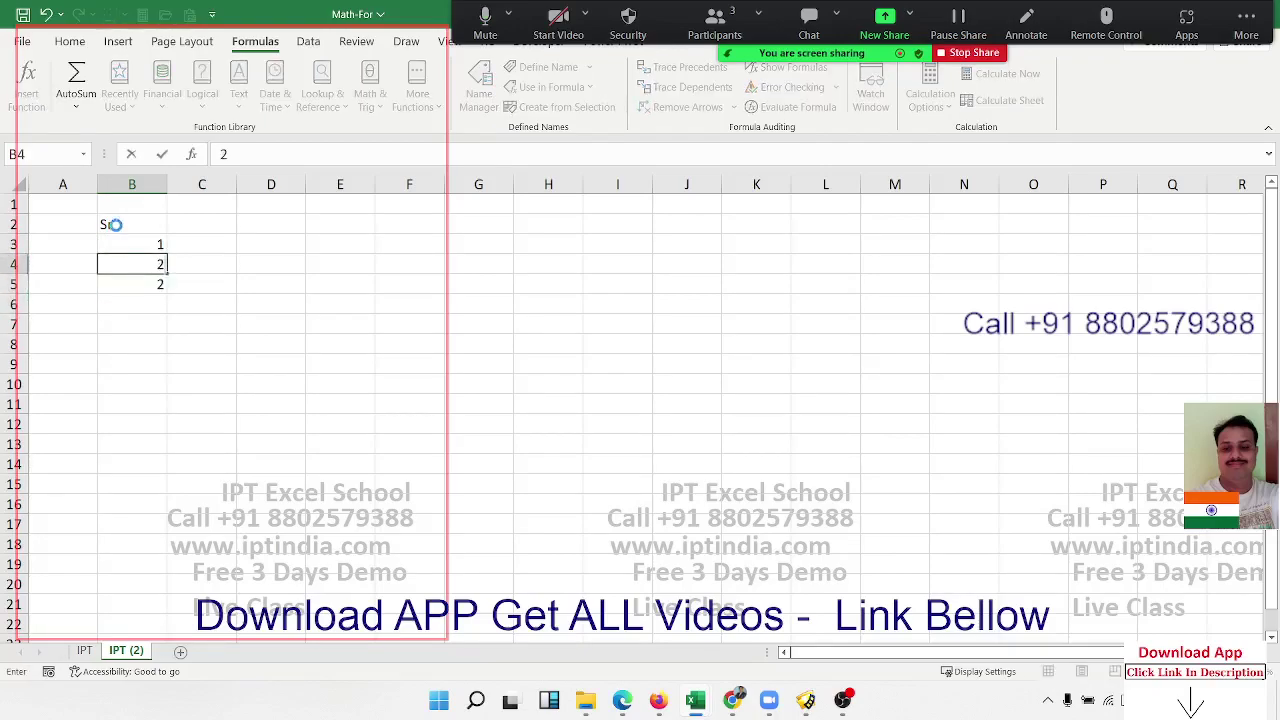
pyautogui.press('Return')
# Add serial numbers 3, 4 and 5 in B5:B7, then move to C3
pyautogui.write('3')
pyautogui.press('Return')
pyautogui.write('4')
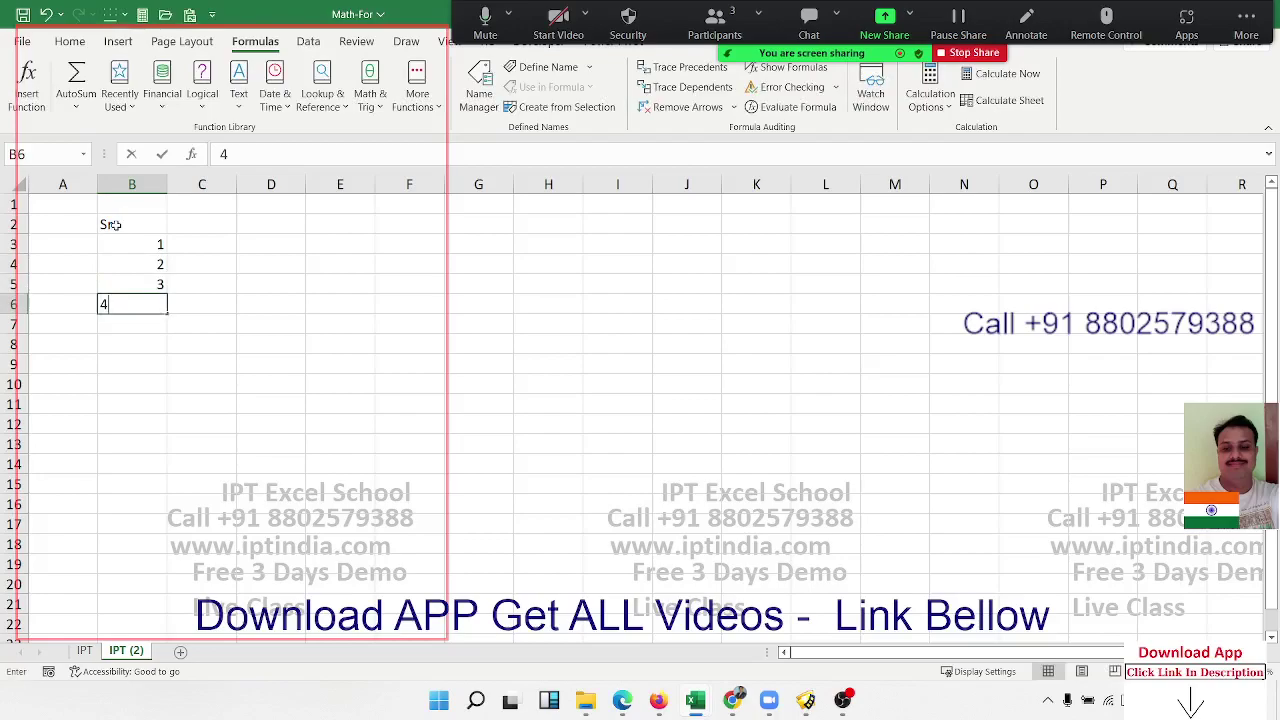
pyautogui.press('Return')
pyautogui.write('5')
pyautogui.press('Return')
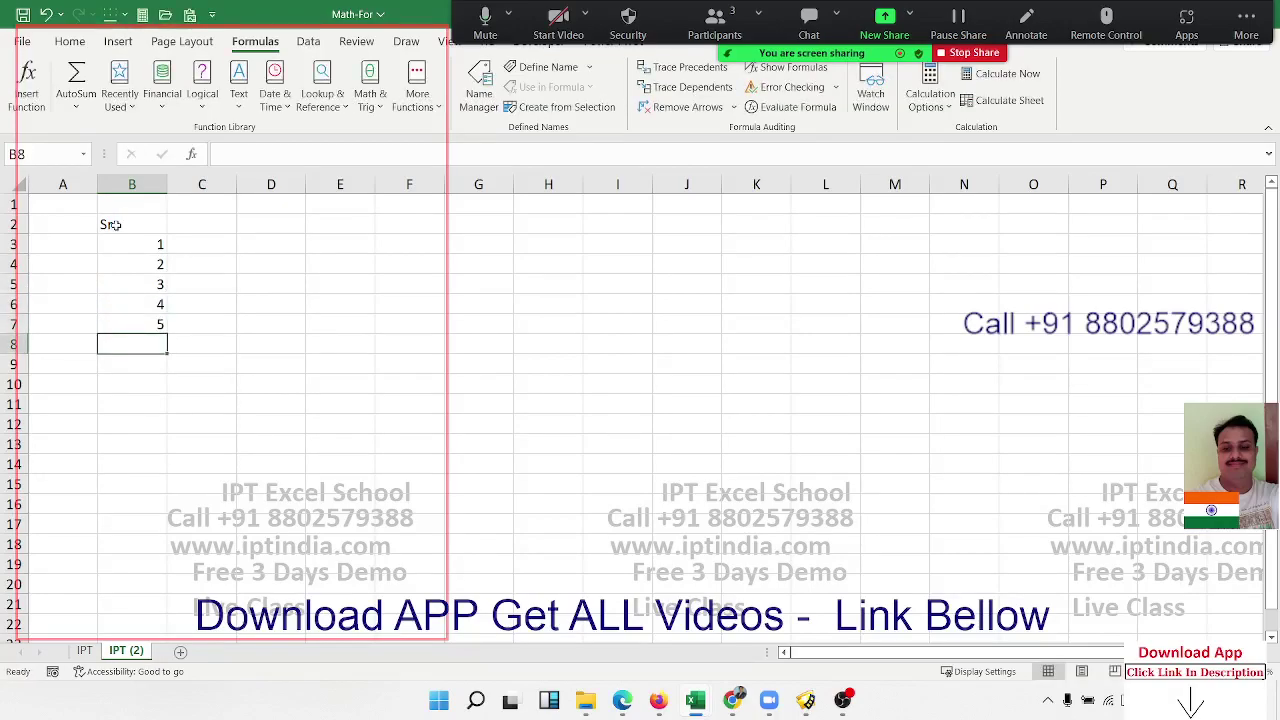
pyautogui.press('Up')
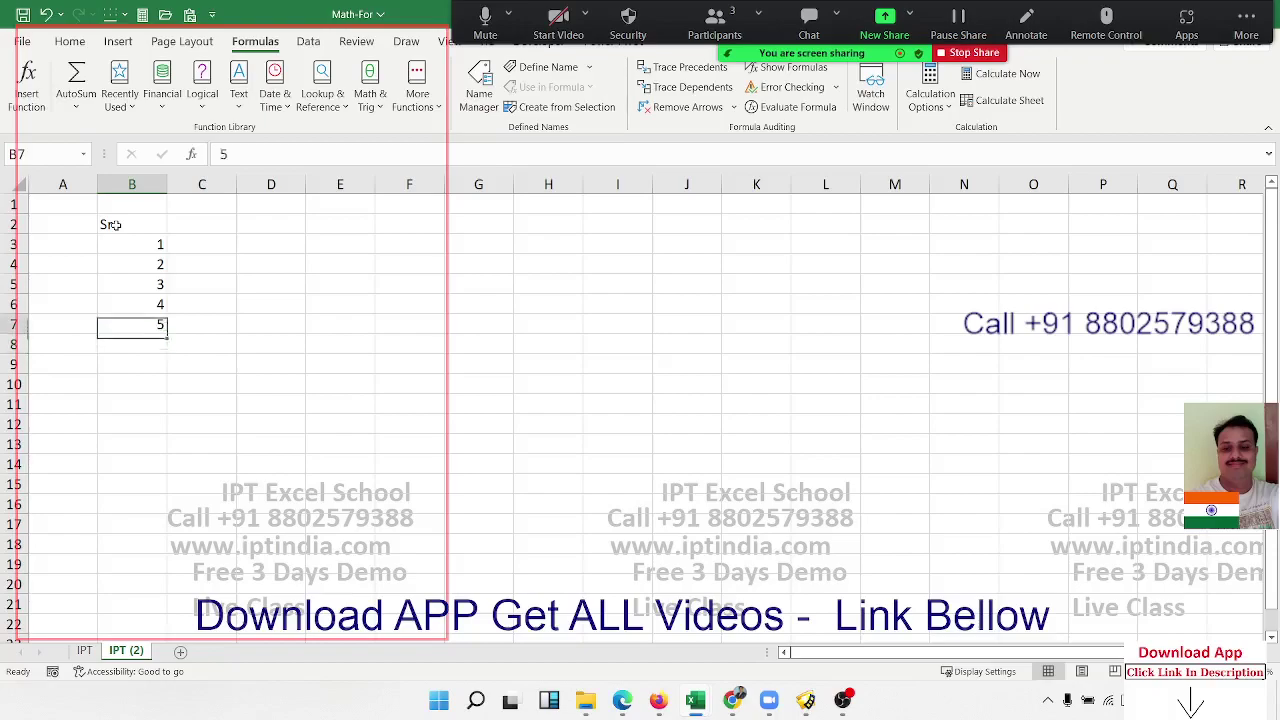
pyautogui.press('Up')
pyautogui.press('Up')
pyautogui.press('Up')
pyautogui.press('Up')
pyautogui.press('Right')
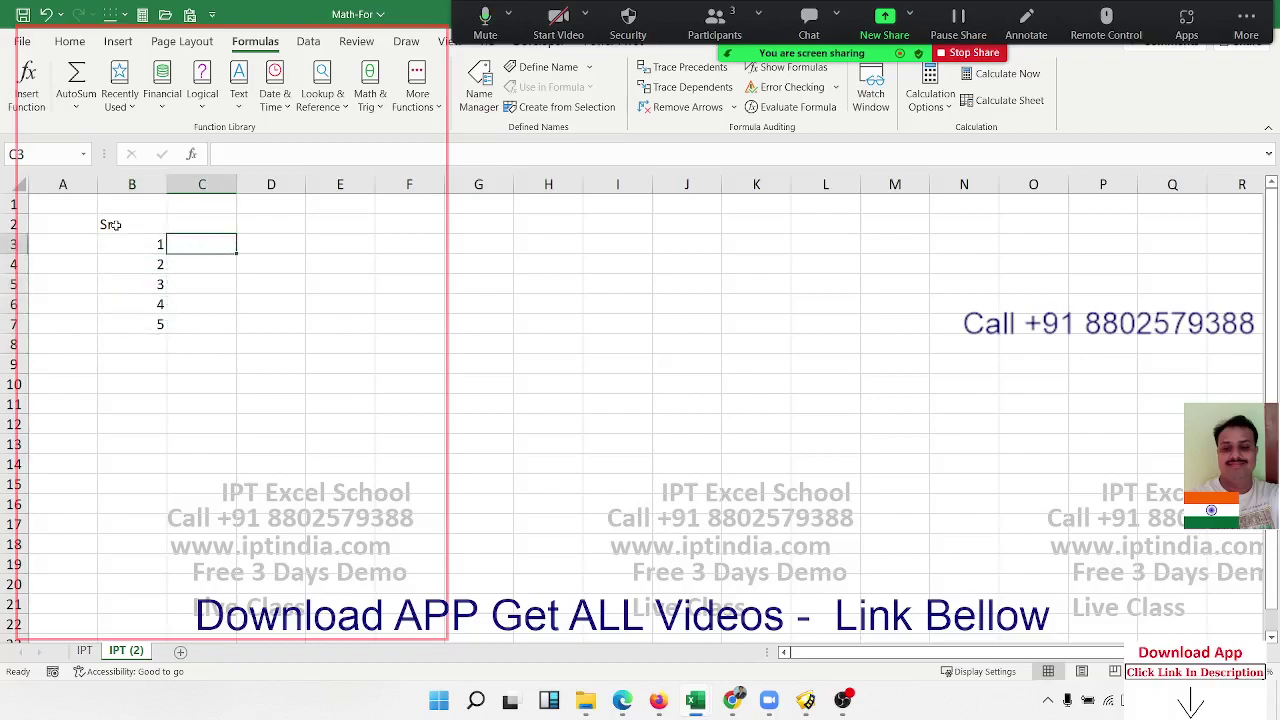
# Enter =ROMAN(B3) in C3 and fill it down to C7, showing I–V
pyautogui.write('=ro')
pyautogui.press('Tab')
pyautogui.press('Left')
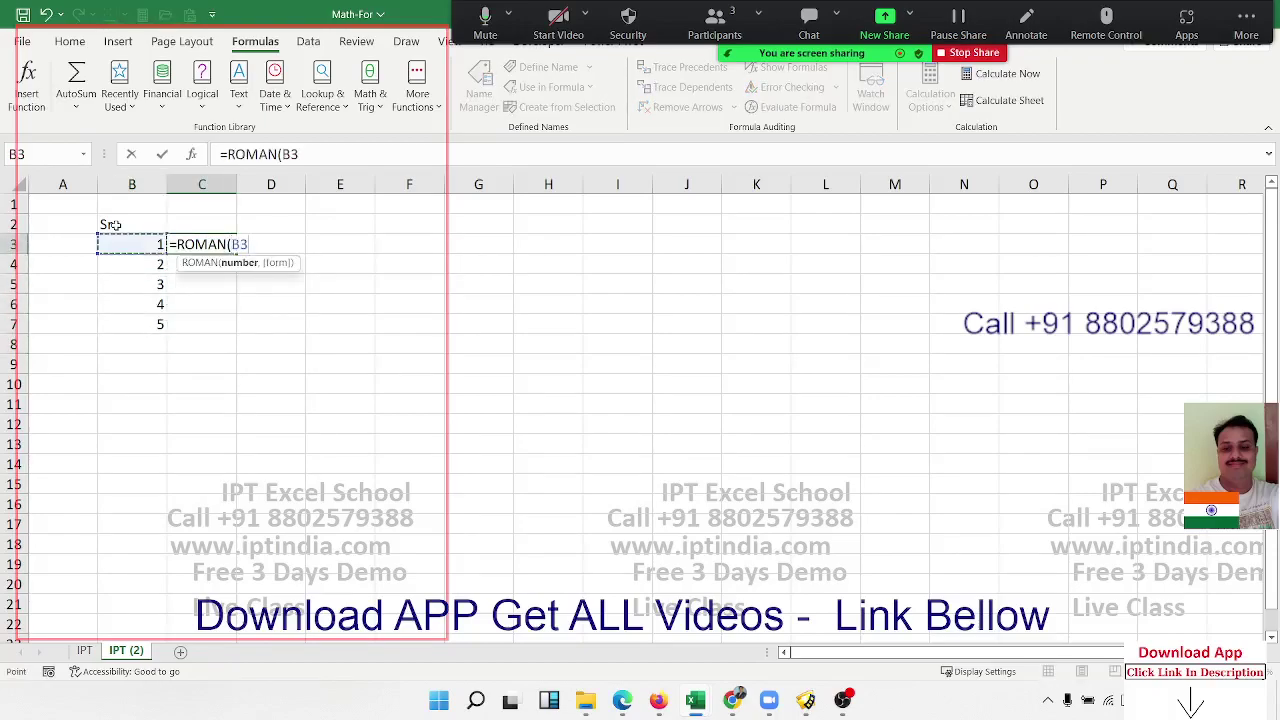
pyautogui.press('Return')
pyautogui.press('Left')
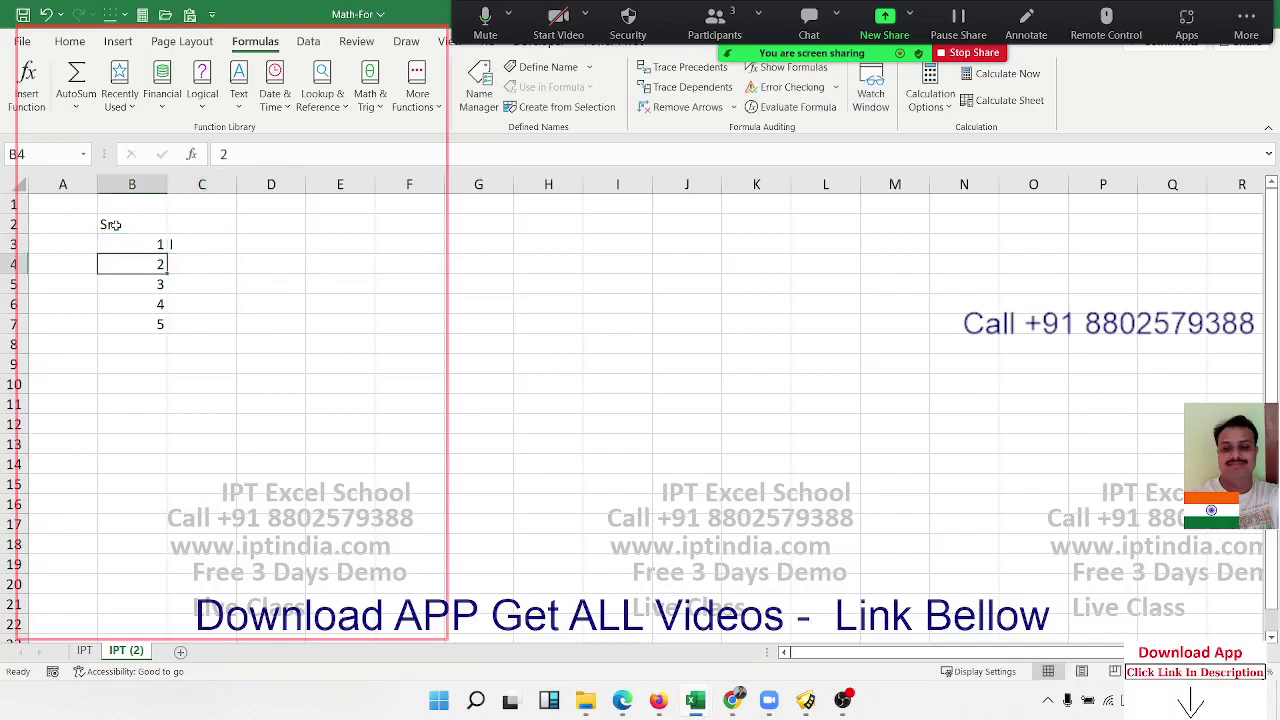
pyautogui.press('Down')
pyautogui.press('Down')
pyautogui.press('Down')
pyautogui.press('Right')
pyautogui.hotkey('shift', 'Up')
pyautogui.hotkey('shift', 'Up')
pyautogui.hotkey('shift', 'Up')
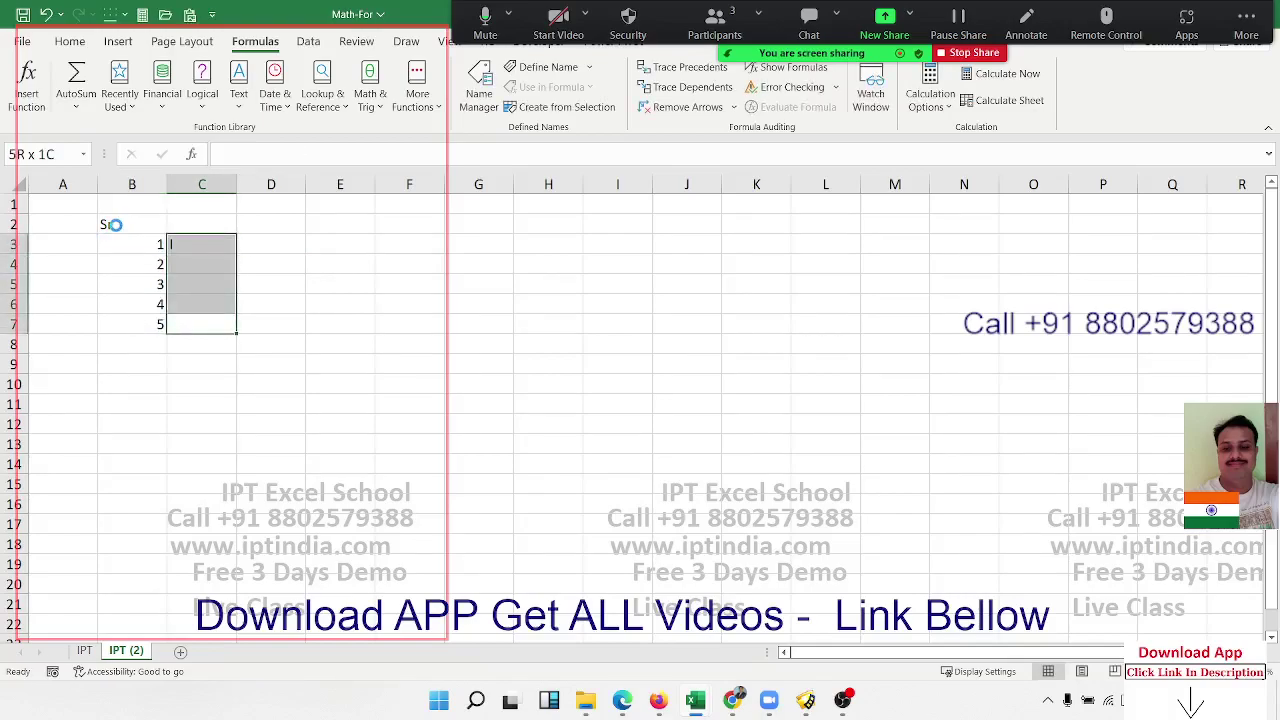
pyautogui.hotkey('ctrl', 'd')
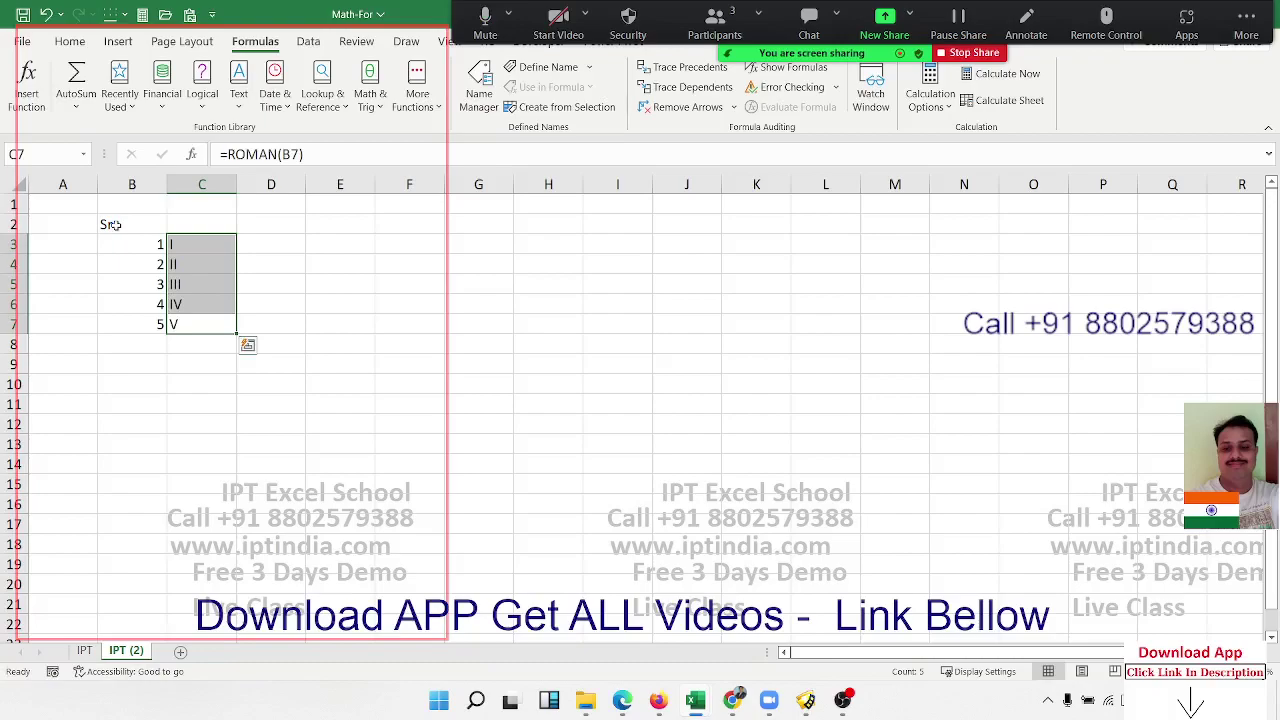
pyautogui.press('Up')
pyautogui.press('Up')
pyautogui.press('Up')
pyautogui.press('Up')
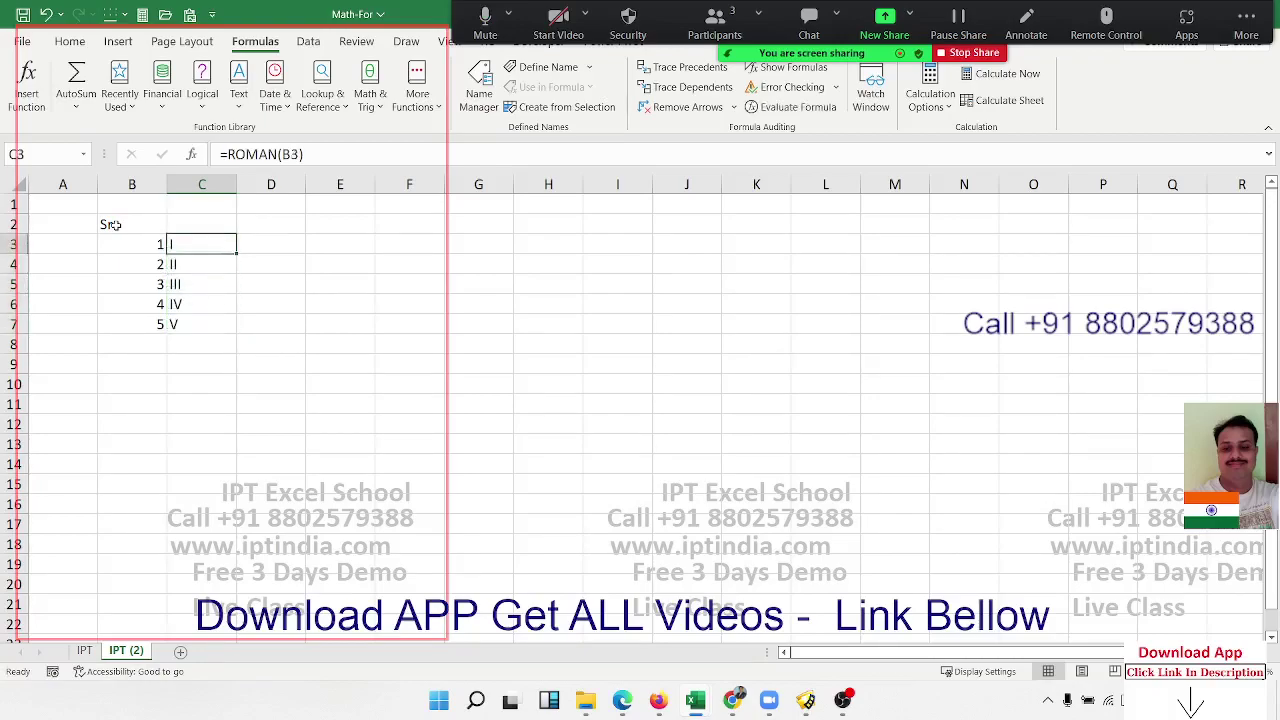
# Convert the numerals back with =ARABIC(C3) filled to D7, then duplicate the sheet as IPT (3)
pyautogui.press('Right')
pyautogui.write('=')
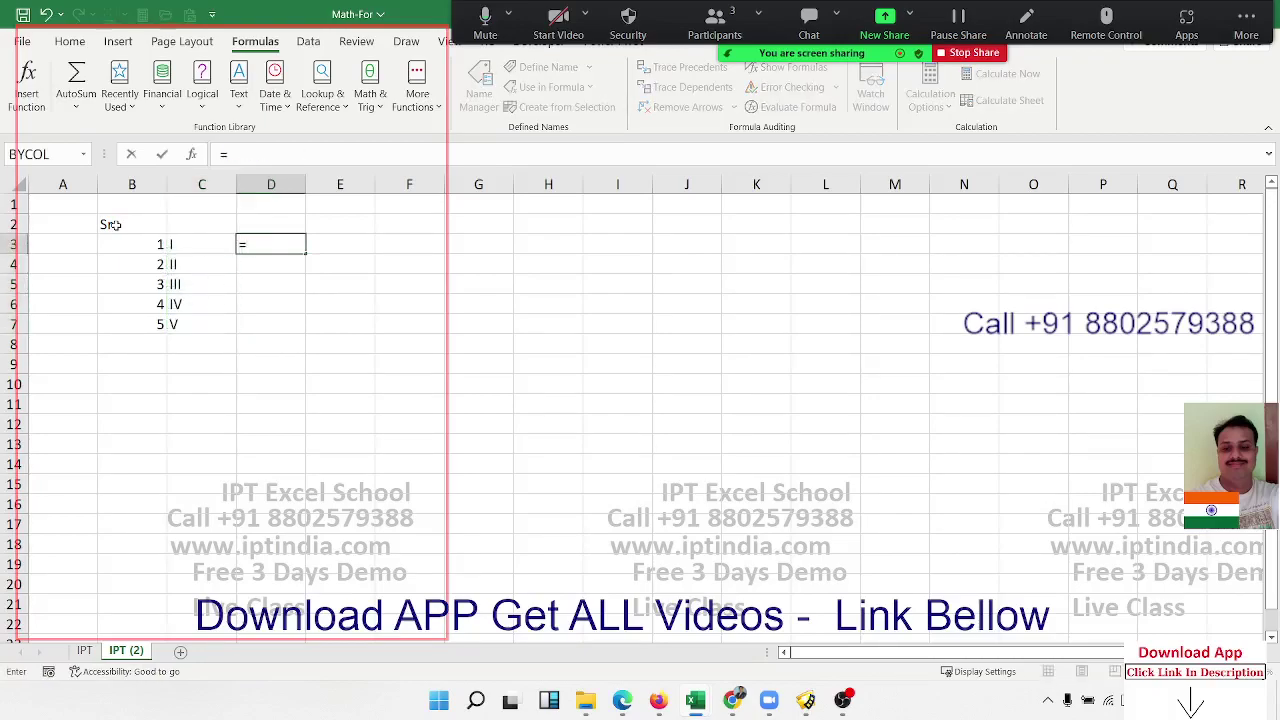
pyautogui.write('ar')
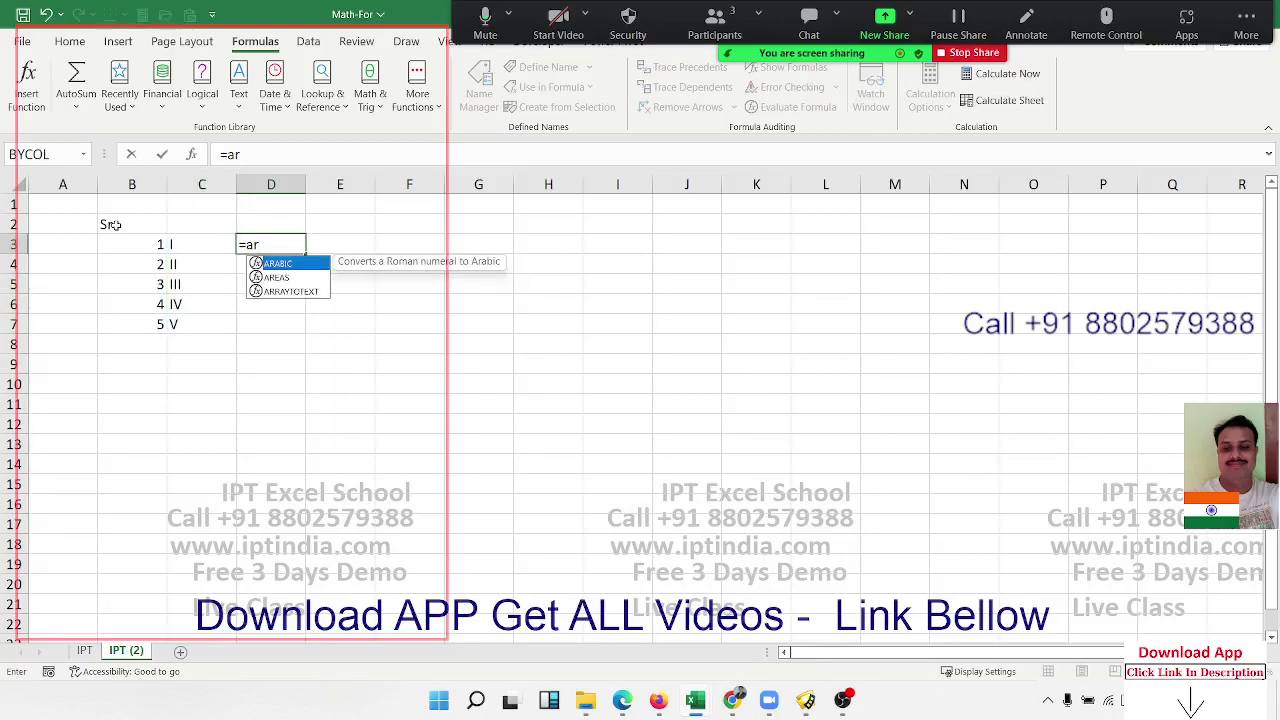
pyautogui.press('Tab')
pyautogui.press('Left')
pyautogui.press('Return')
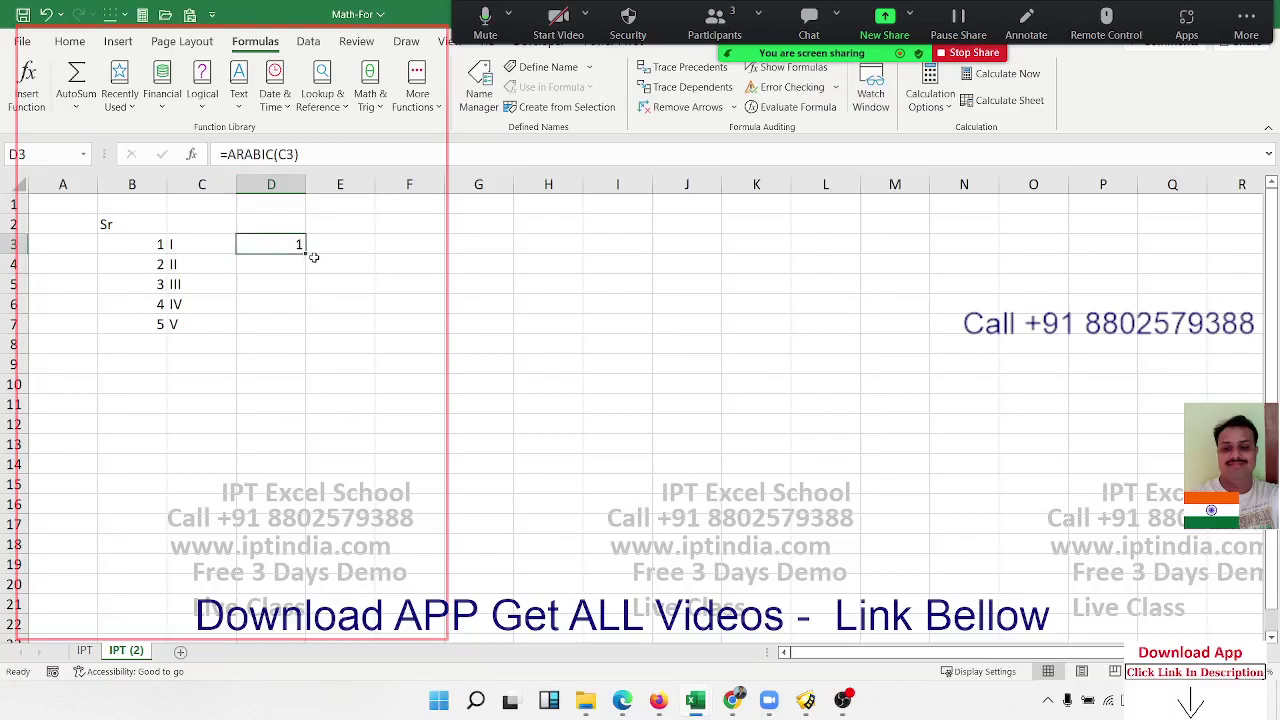
pyautogui.moveTo(305, 253); pyautogui.dragTo(309, 330)
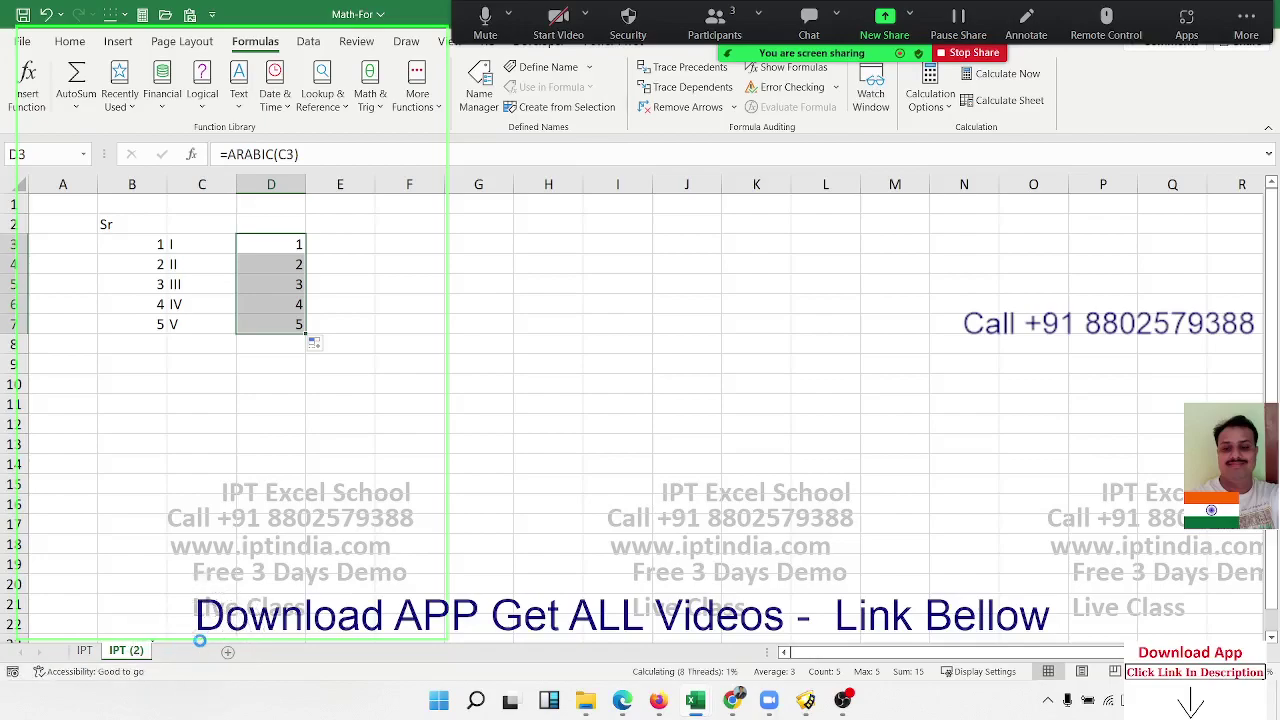
pyautogui.moveTo(201, 645); pyautogui.dragTo(200, 646)
# Delete the serial numbers, Roman numerals and ARABIC results in B2:E9 on IPT (3)
pyautogui.click(364, 100)
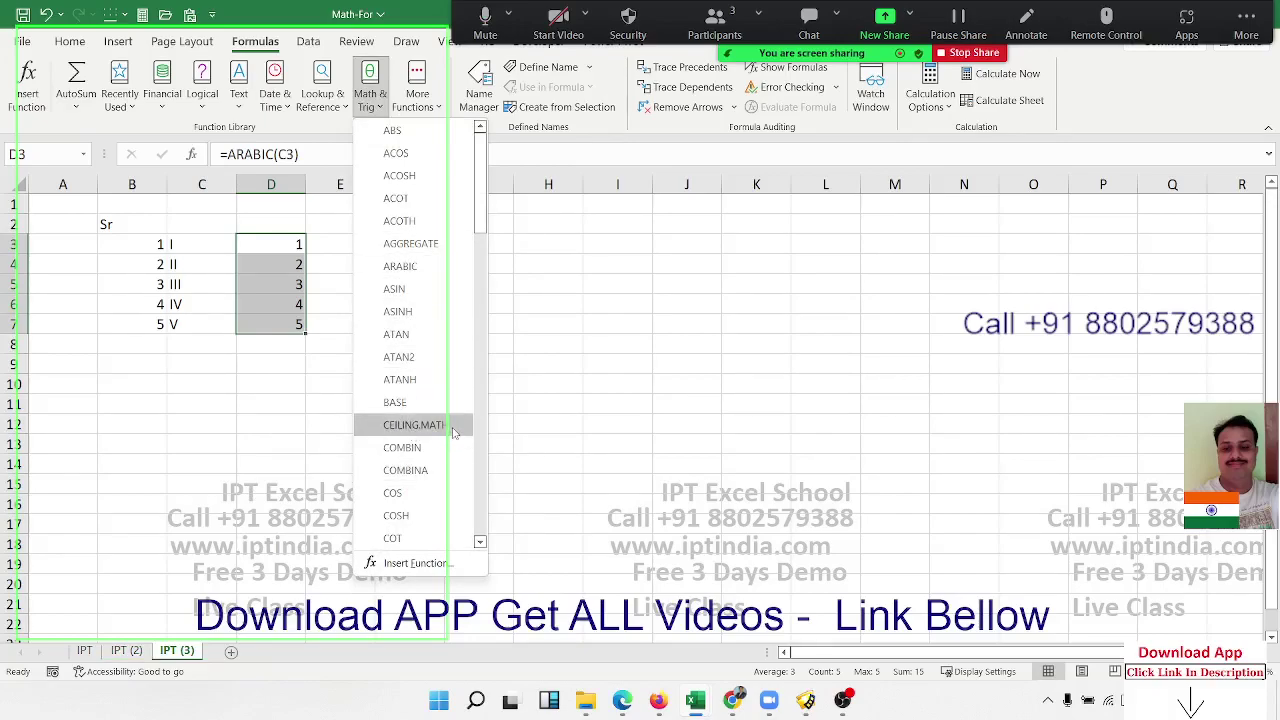
pyautogui.click(320, 358)
pyautogui.click(276, 345)
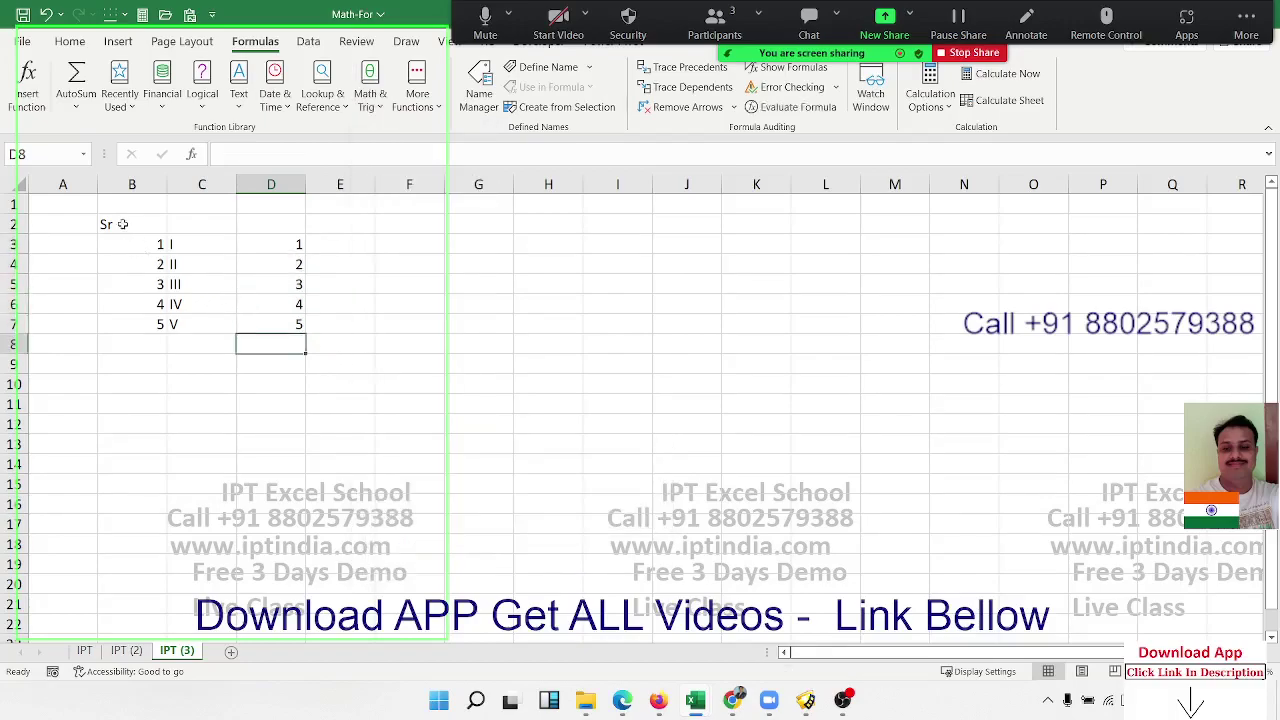
pyautogui.moveTo(120, 224); pyautogui.dragTo(320, 354)
pyautogui.press('Delete')
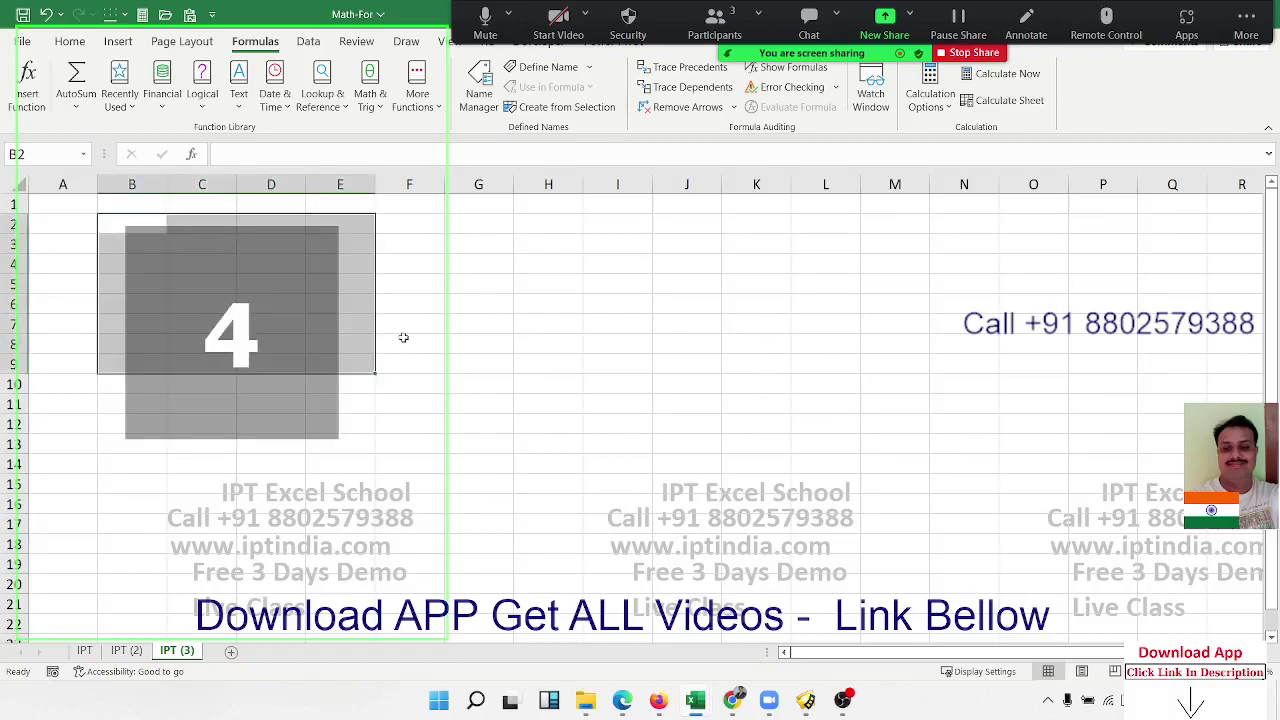
pyautogui.click(388, 422)
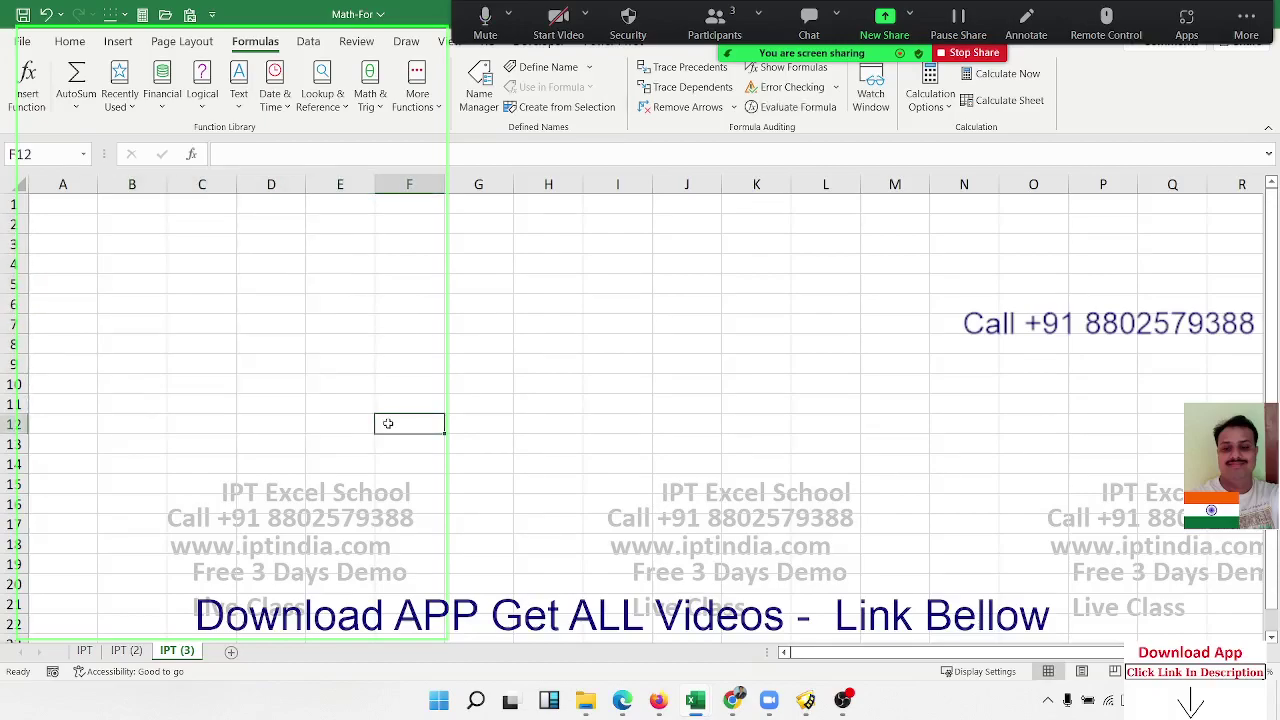
pyautogui.click(166, 245)
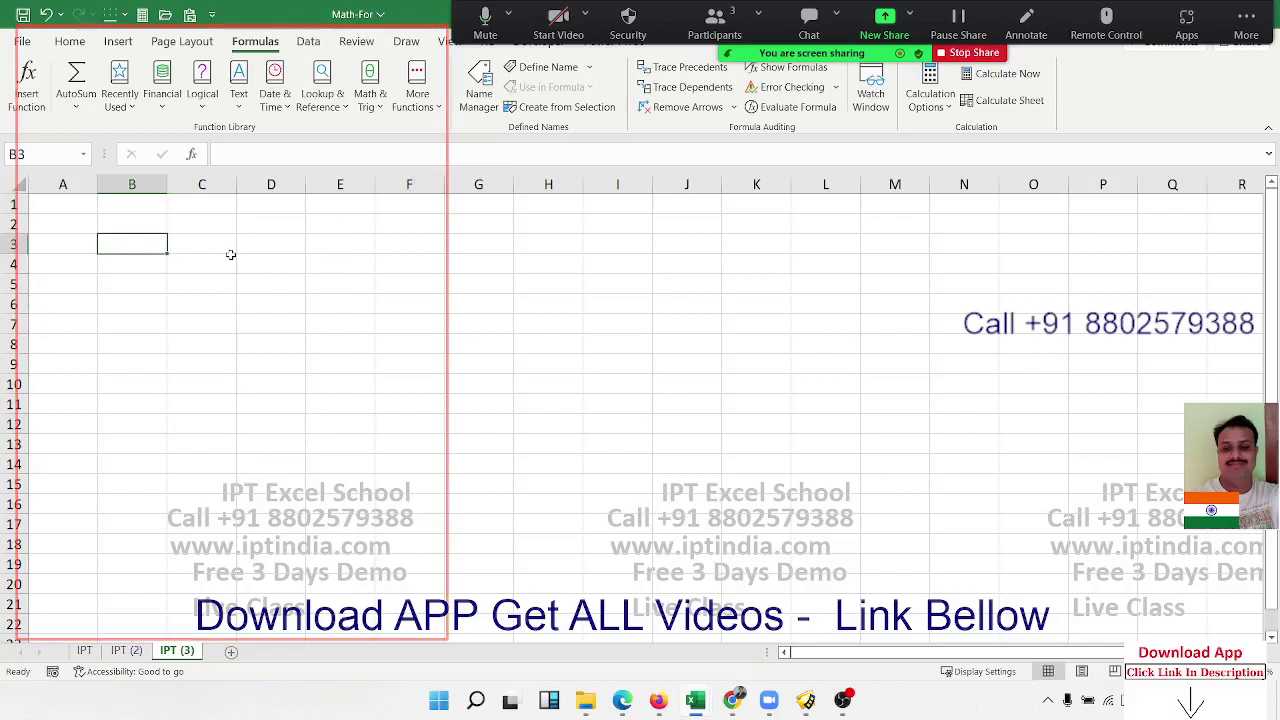
# Enter the value 25.36 in cell B3
pyautogui.write('25')
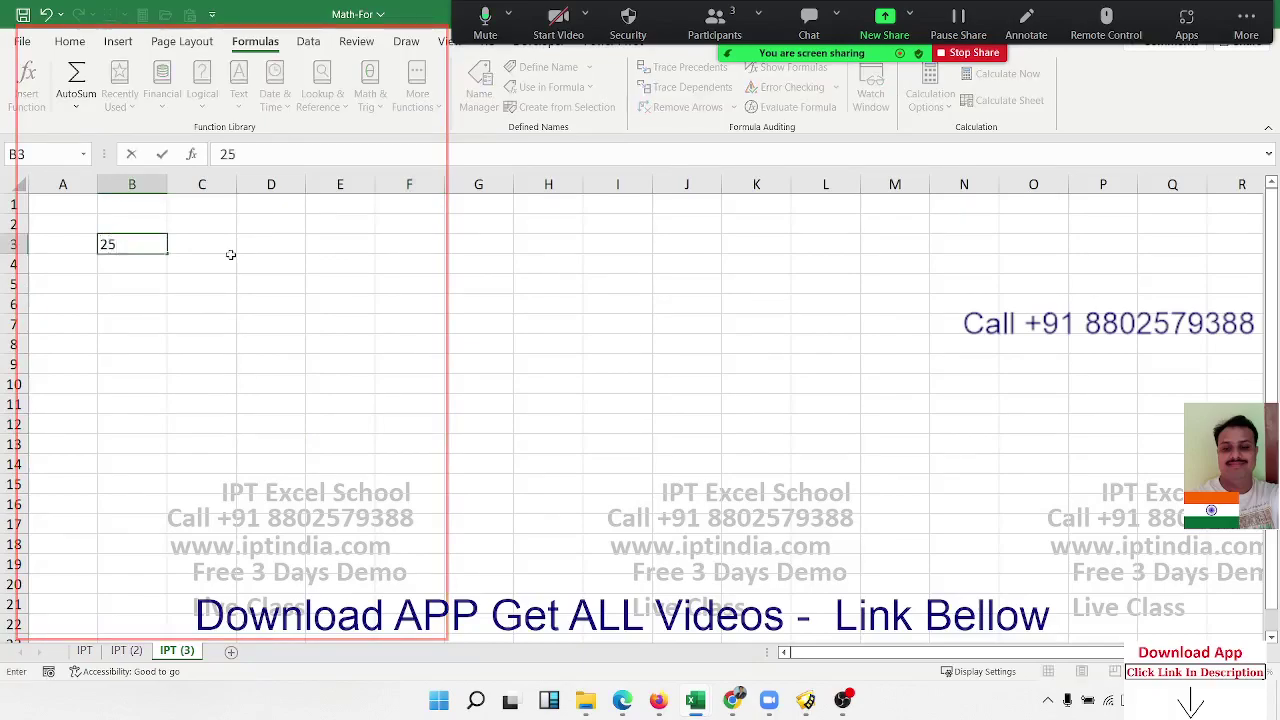
pyautogui.write('.36')
pyautogui.press('Return')
pyautogui.press('Right')
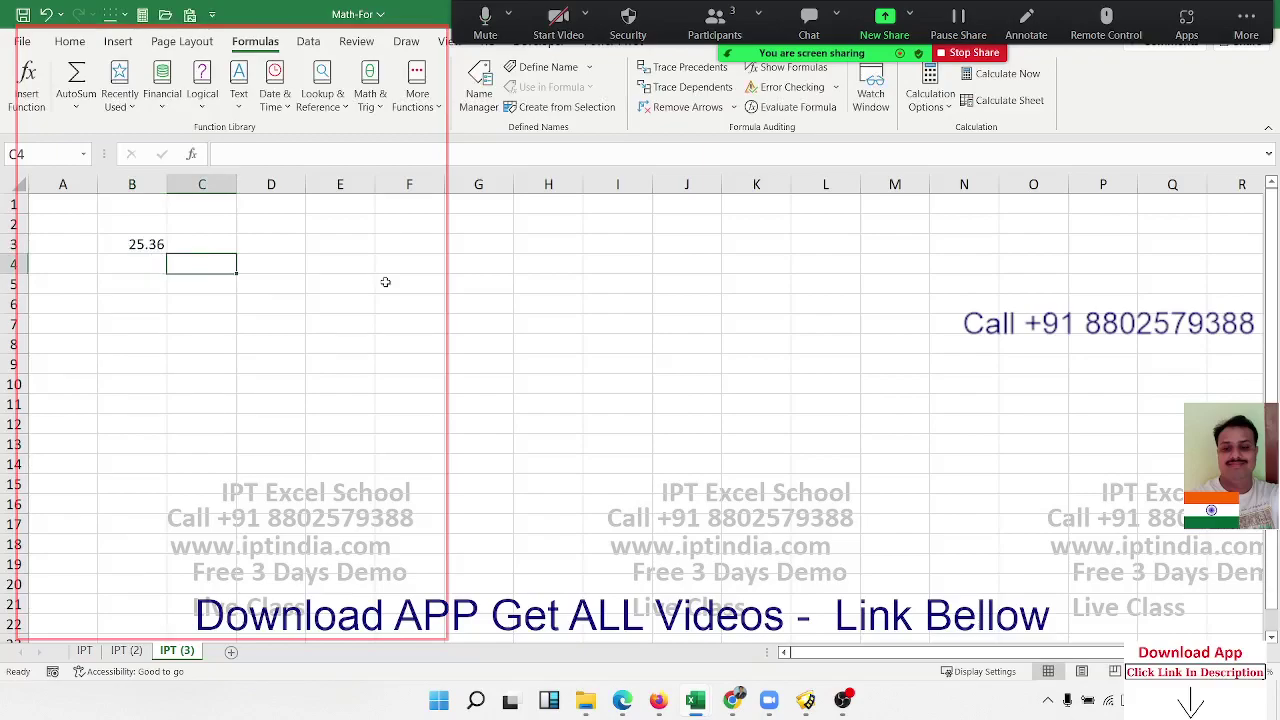
pyautogui.press('Up')
pyautogui.press('Left')
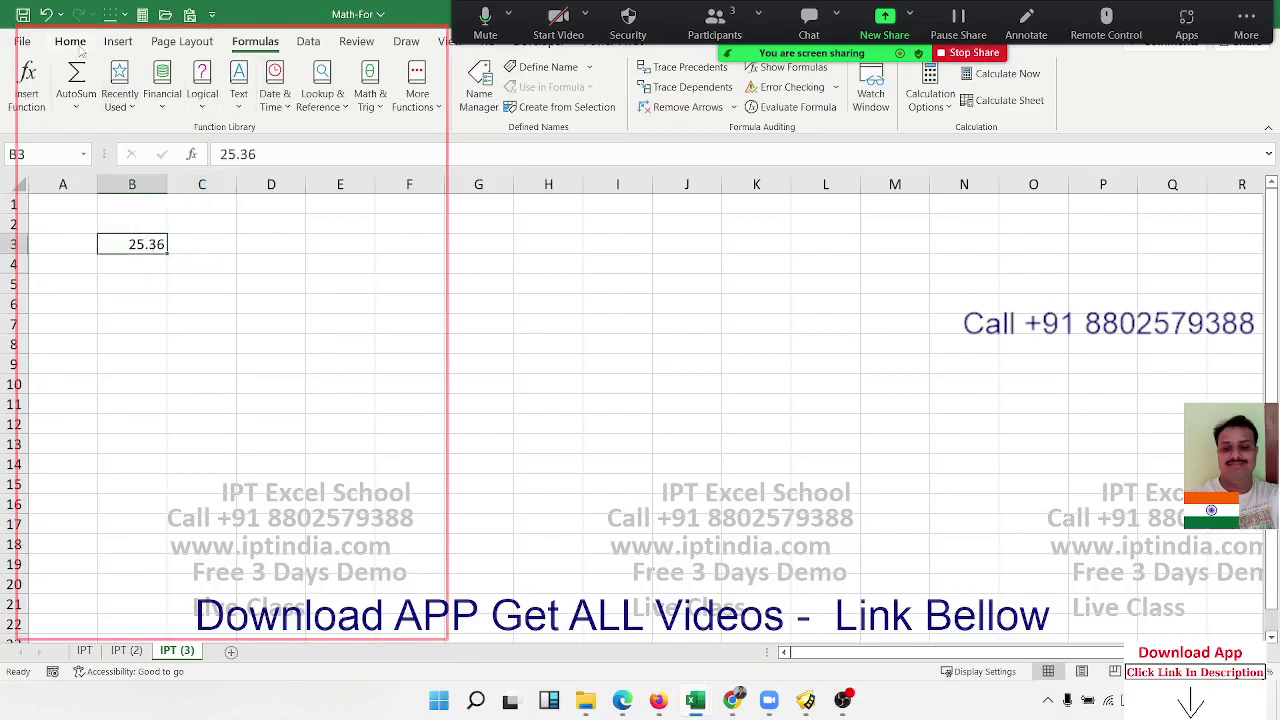
pyautogui.click(78, 44)
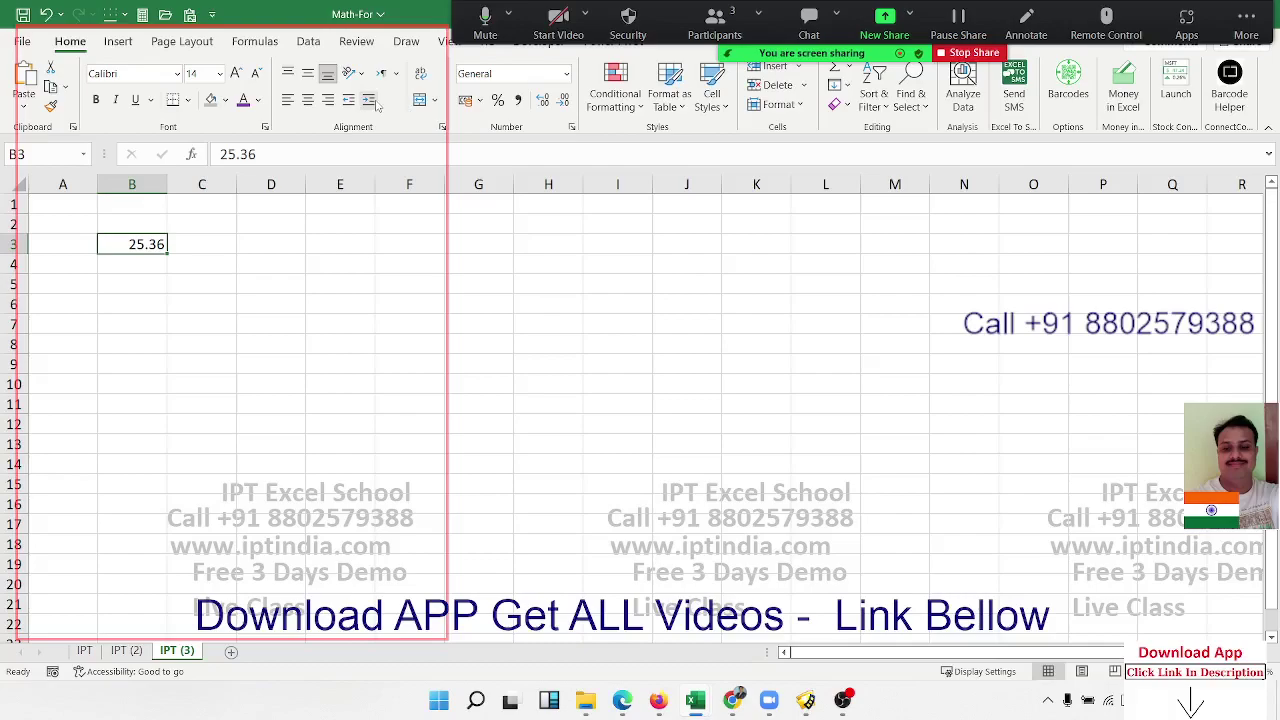
# Put =ROUND(B3,0) in C3 so it shows 25
pyautogui.click(203, 243)
pyautogui.press('Left')
pyautogui.click(231, 252)
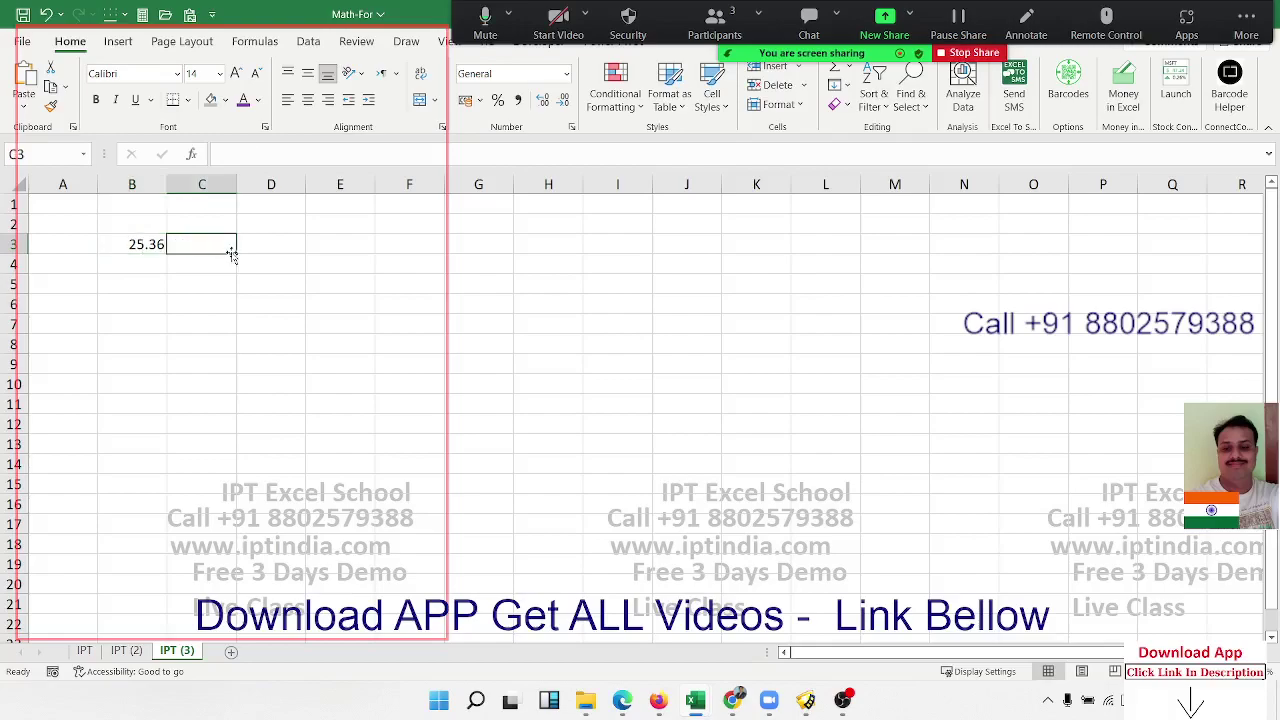
pyautogui.write('=rou')
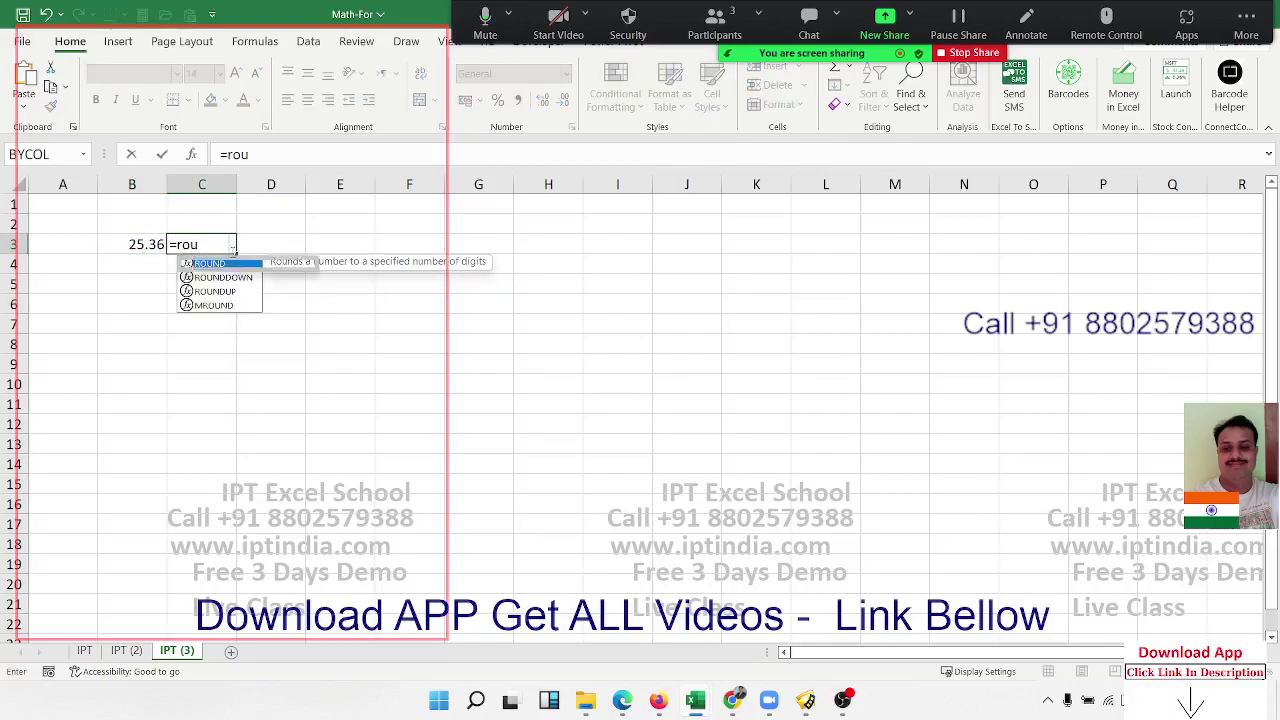
pyautogui.press('Tab')
pyautogui.press('Left')
pyautogui.write(',')
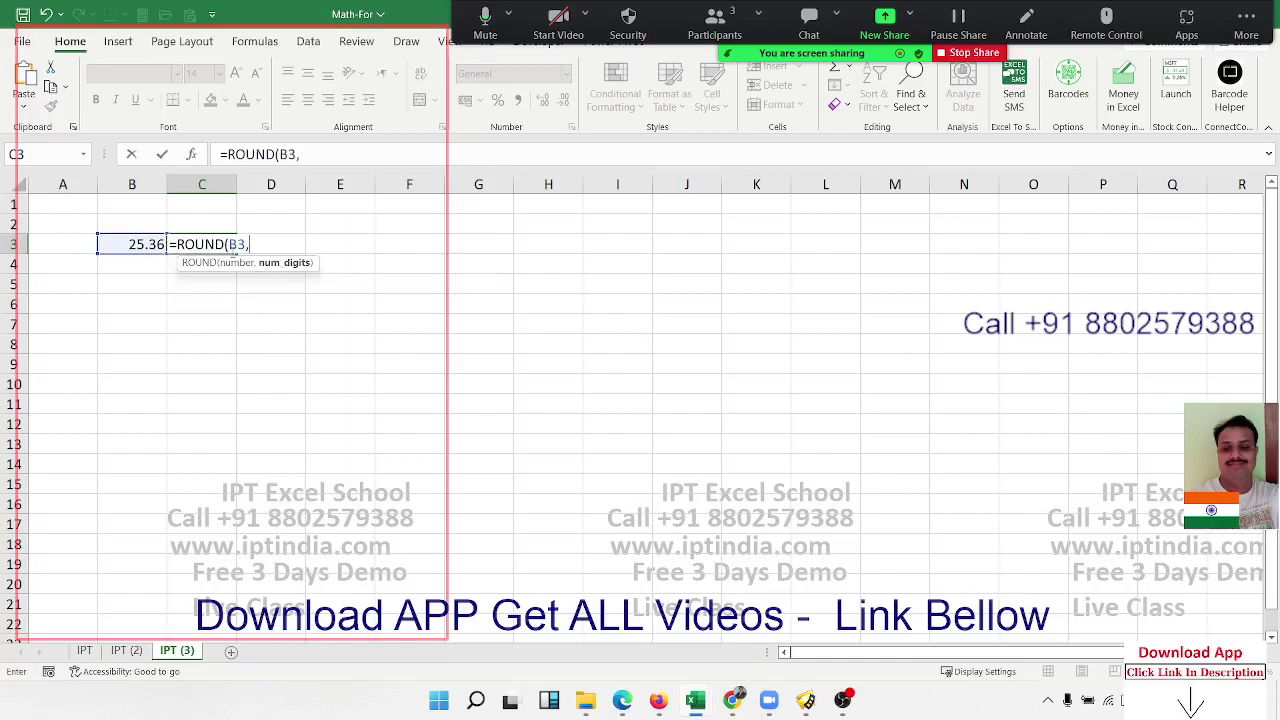
pyautogui.write('0')
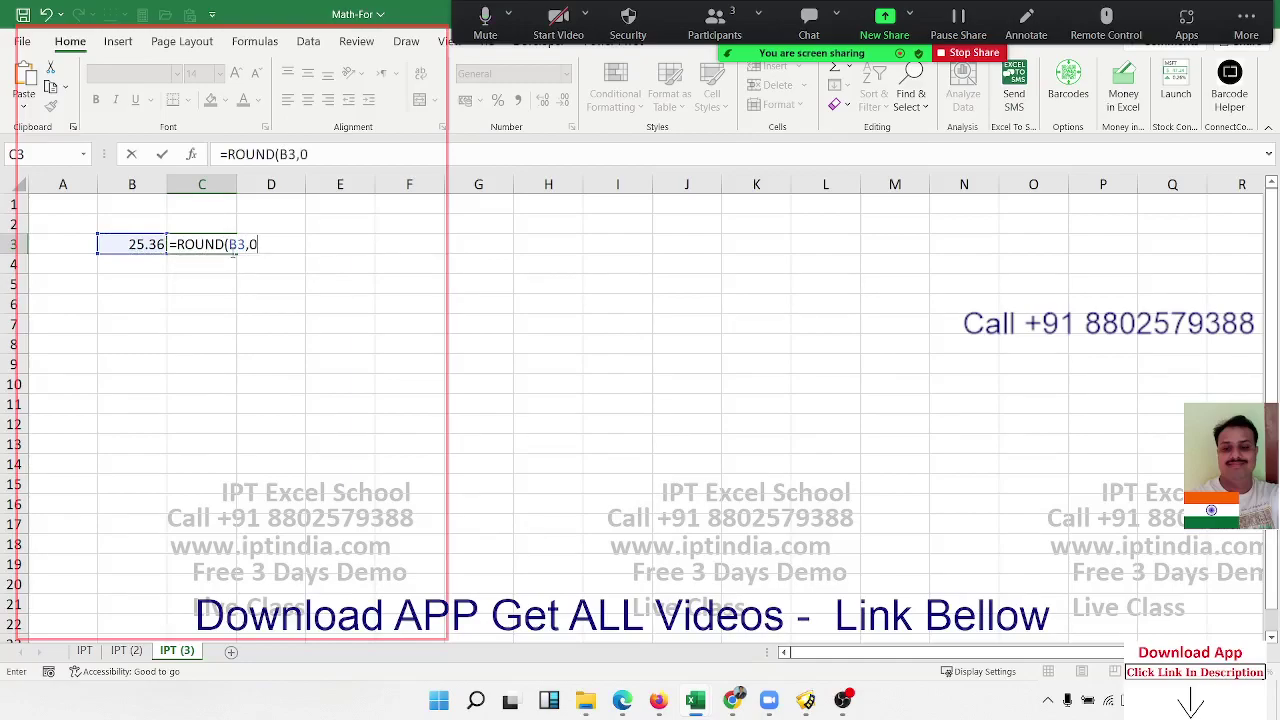
pyautogui.press('Return')
pyautogui.click(231, 252)
pyautogui.click(231, 257)
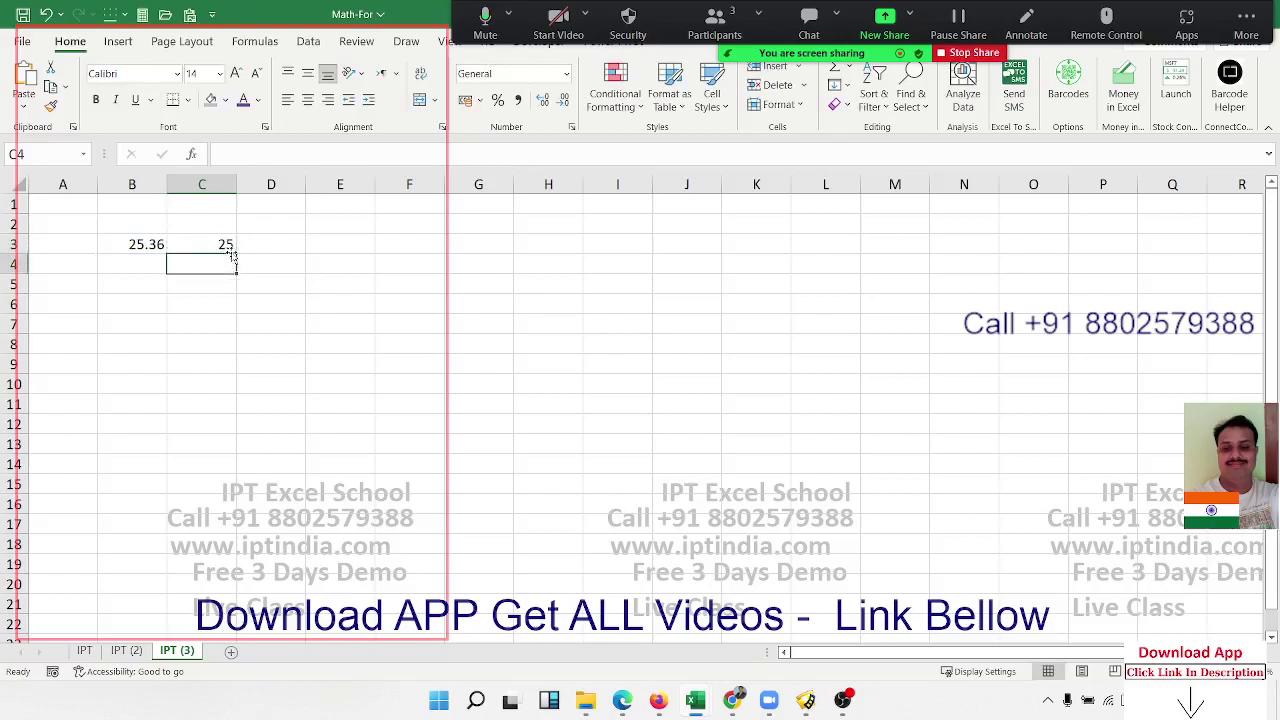
# Enter =ROUNDDOWN(B3,0) in C4, giving 25
pyautogui.write('=rou')
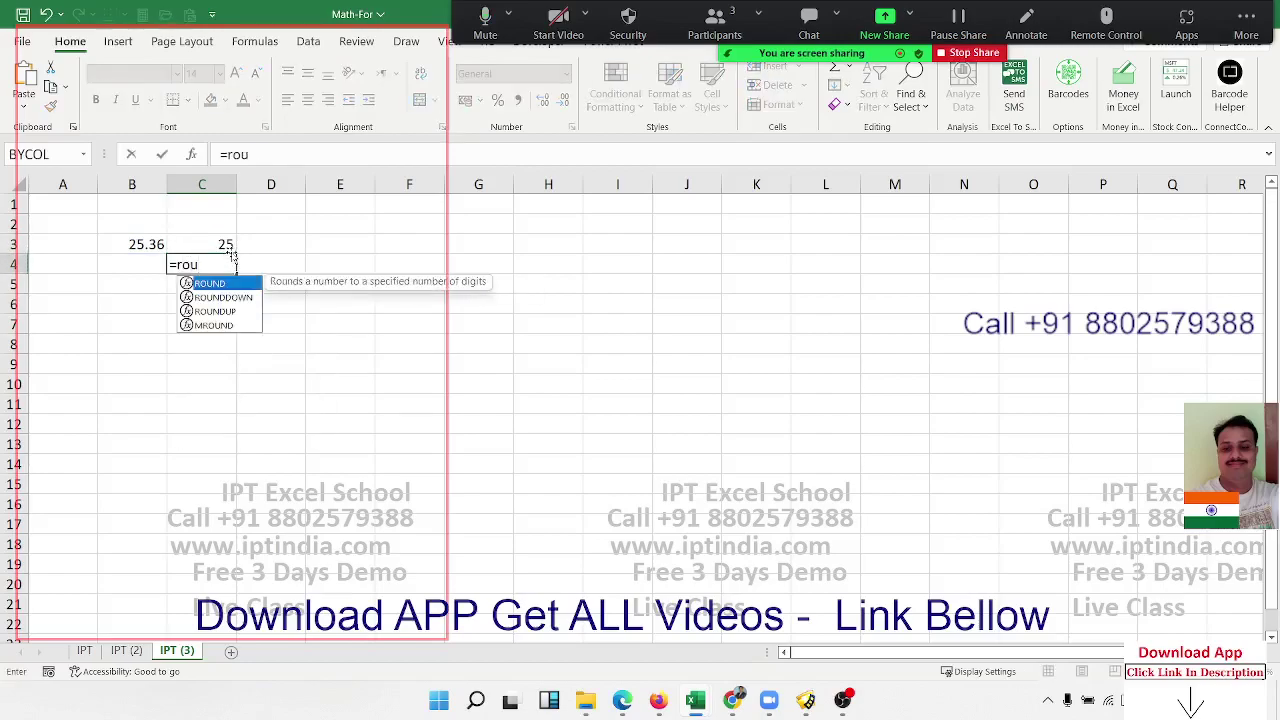
pyautogui.press('Down')
pyautogui.press('Tab')
pyautogui.press('Left')
pyautogui.press('Up')
pyautogui.write(',')
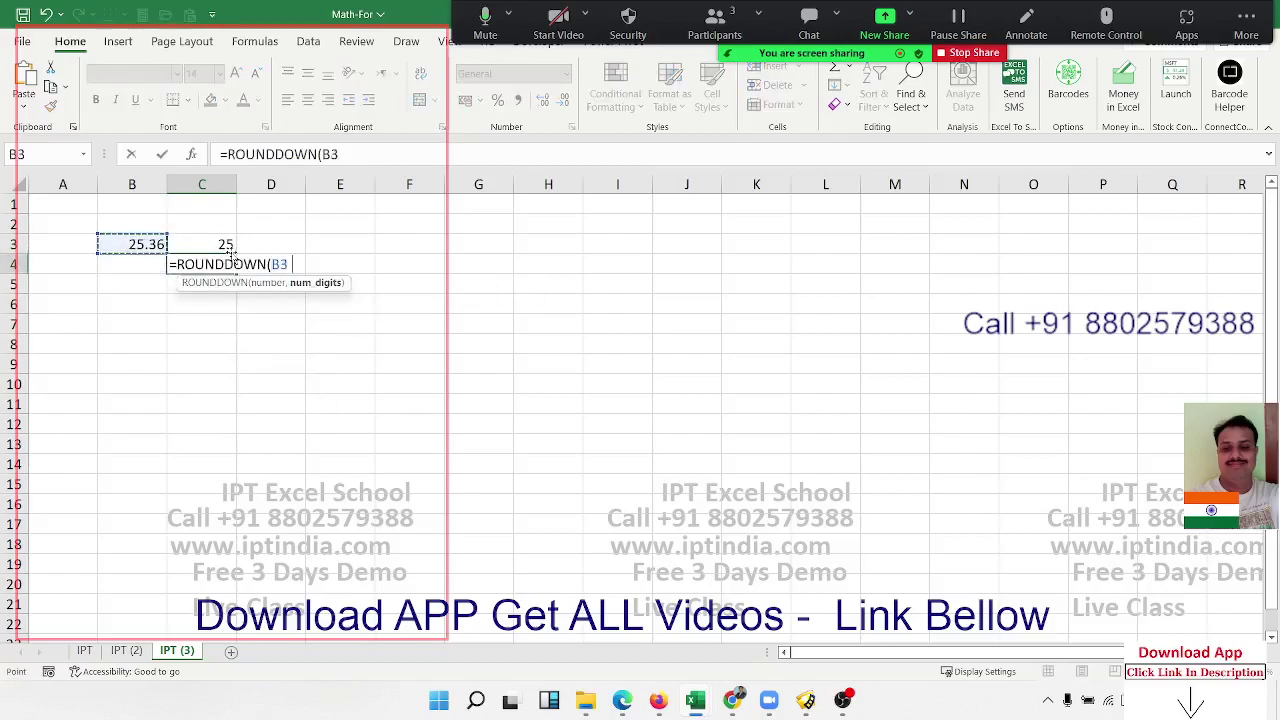
pyautogui.write('0)')
pyautogui.press('Return')
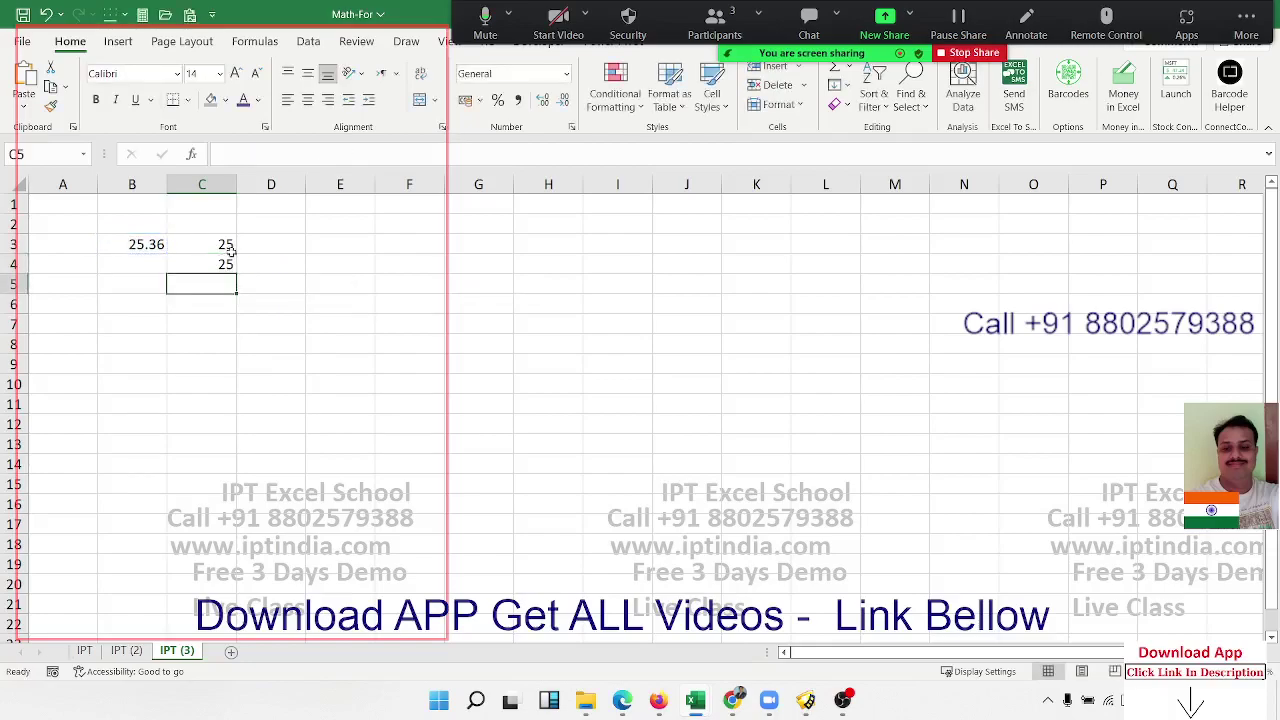
# Enter =ROUNDUP(B3,0) in C5, rounding 25.36 up to 26
pyautogui.write('=r')
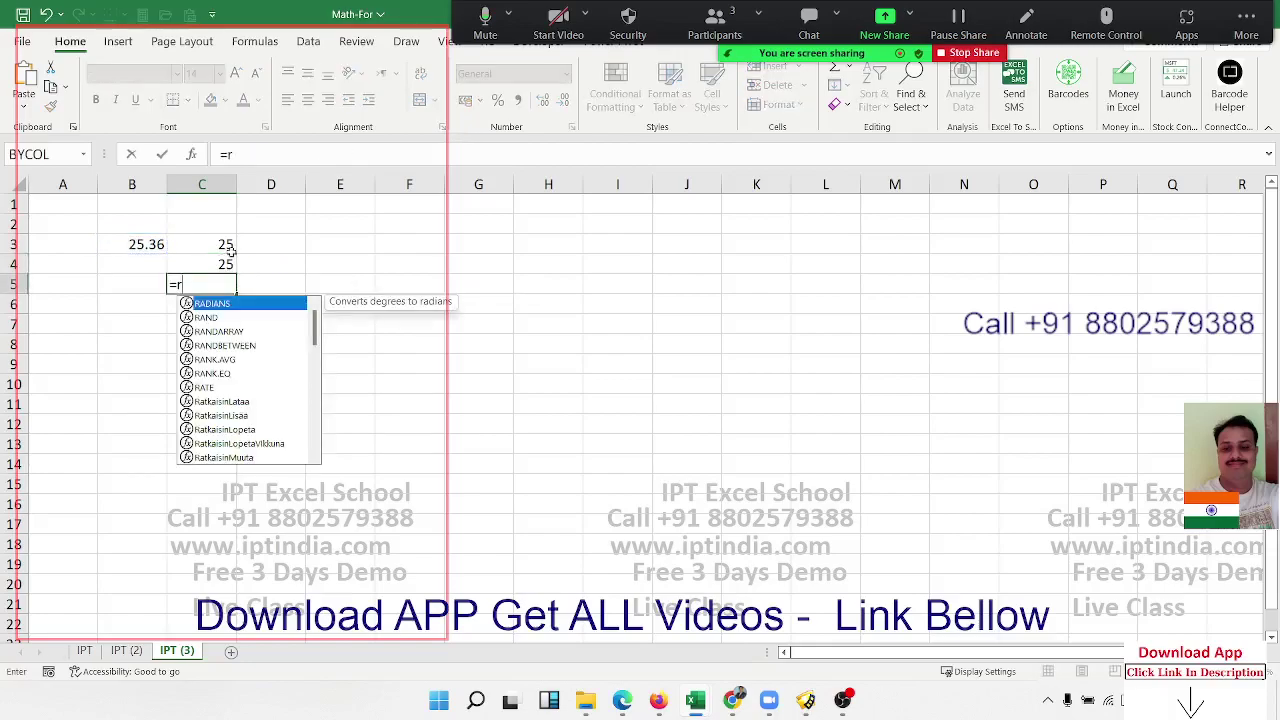
pyautogui.write('pu')
pyautogui.press('BackSpace')
pyautogui.press('BackSpace')
pyautogui.write('o')
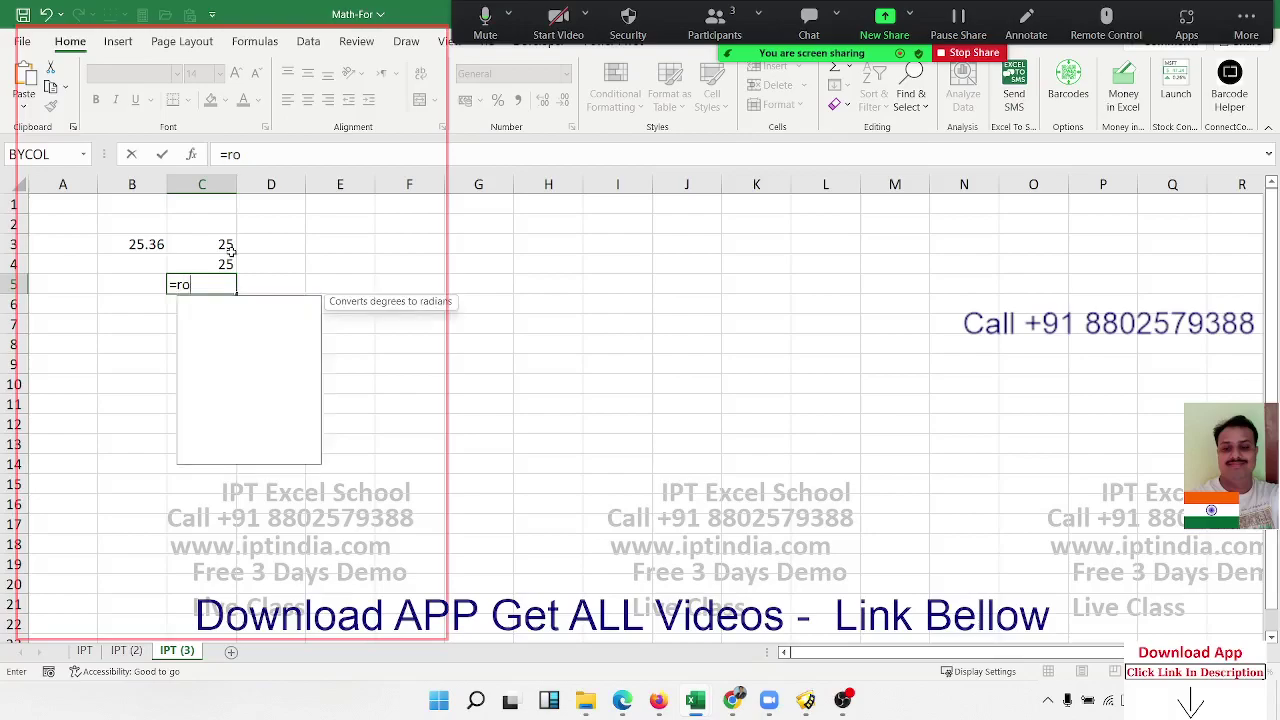
pyautogui.write('u')
pyautogui.press('Down')
pyautogui.press('Down')
pyautogui.press('Down')
pyautogui.press('Tab')
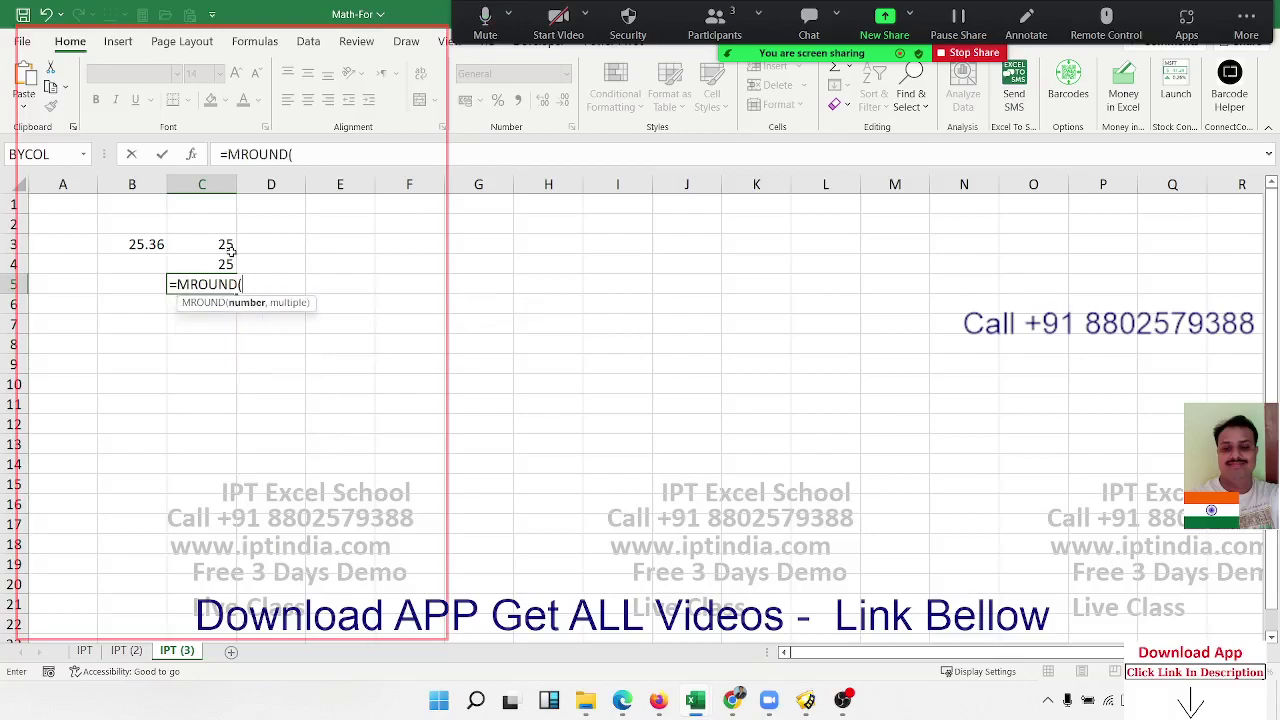
pyautogui.press('BackSpace')
pyautogui.press('BackSpace')
pyautogui.press('BackSpace')
pyautogui.press('BackSpace')
pyautogui.press('BackSpace')
pyautogui.press('BackSpace')
pyautogui.press('BackSpace')
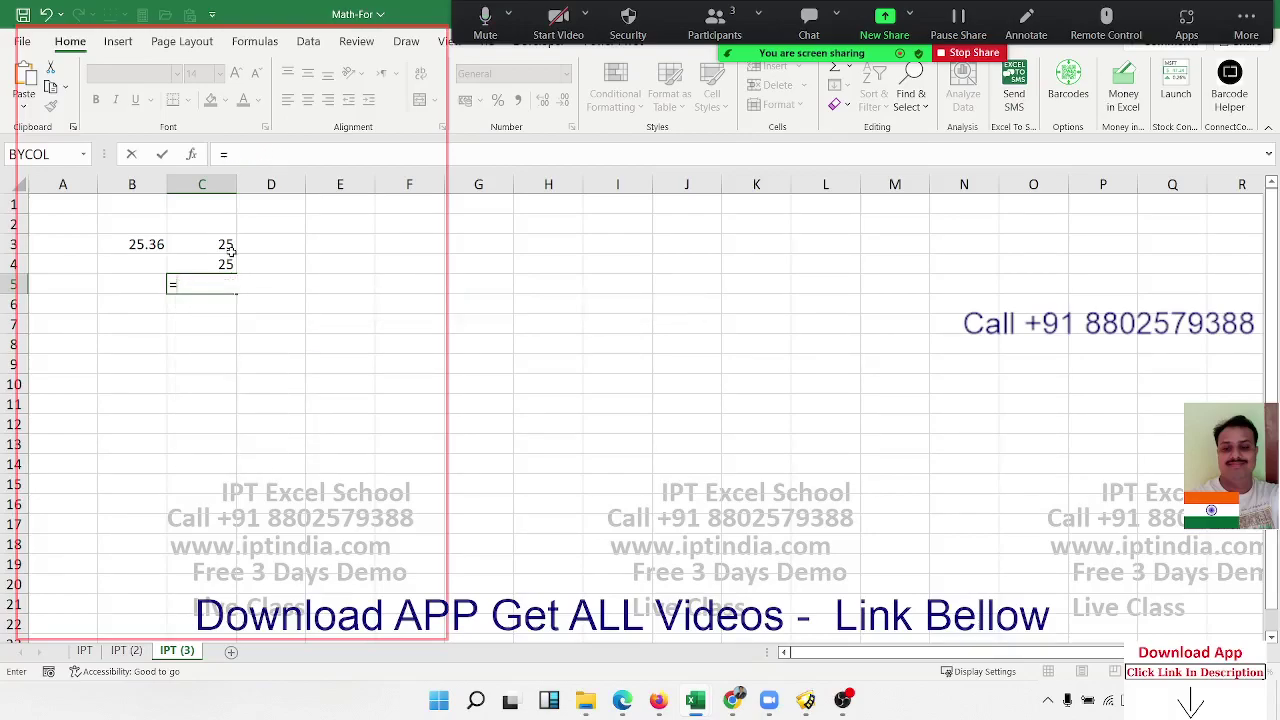
pyautogui.write('r')
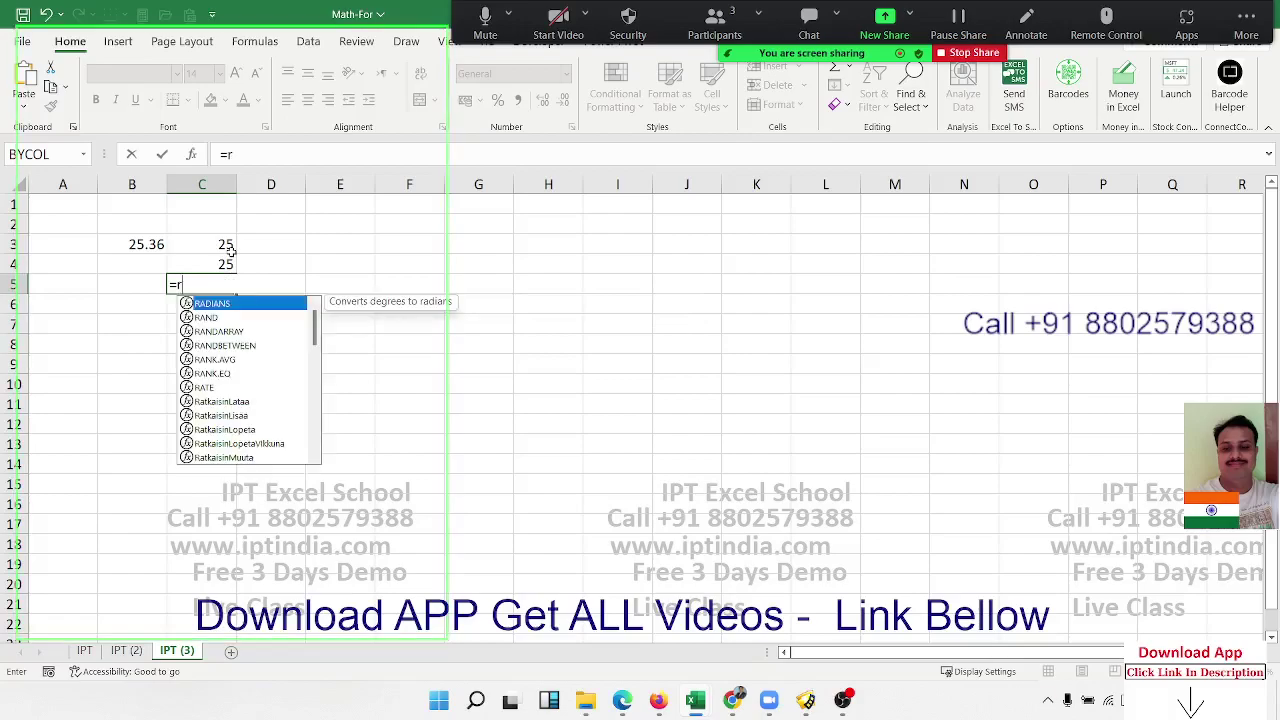
pyautogui.write('o')
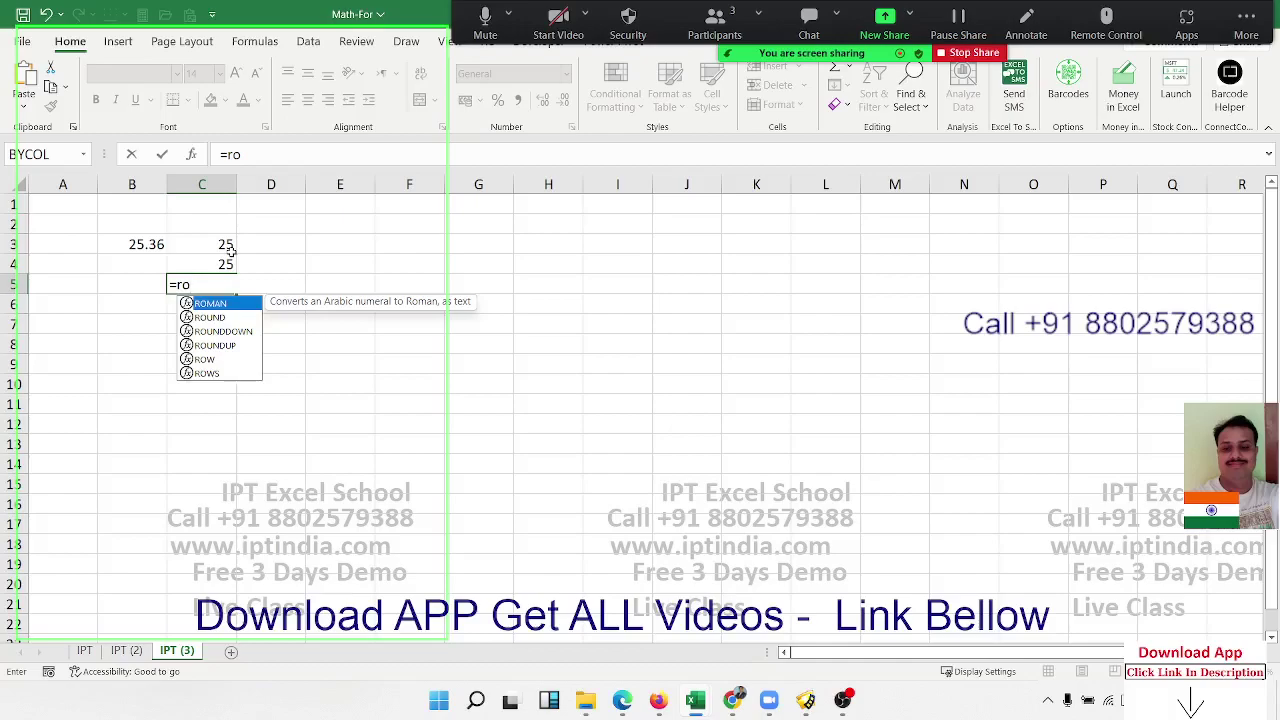
pyautogui.press('Down')
pyautogui.press('Down')
pyautogui.press('Down')
pyautogui.press('Tab')
pyautogui.press('Left')
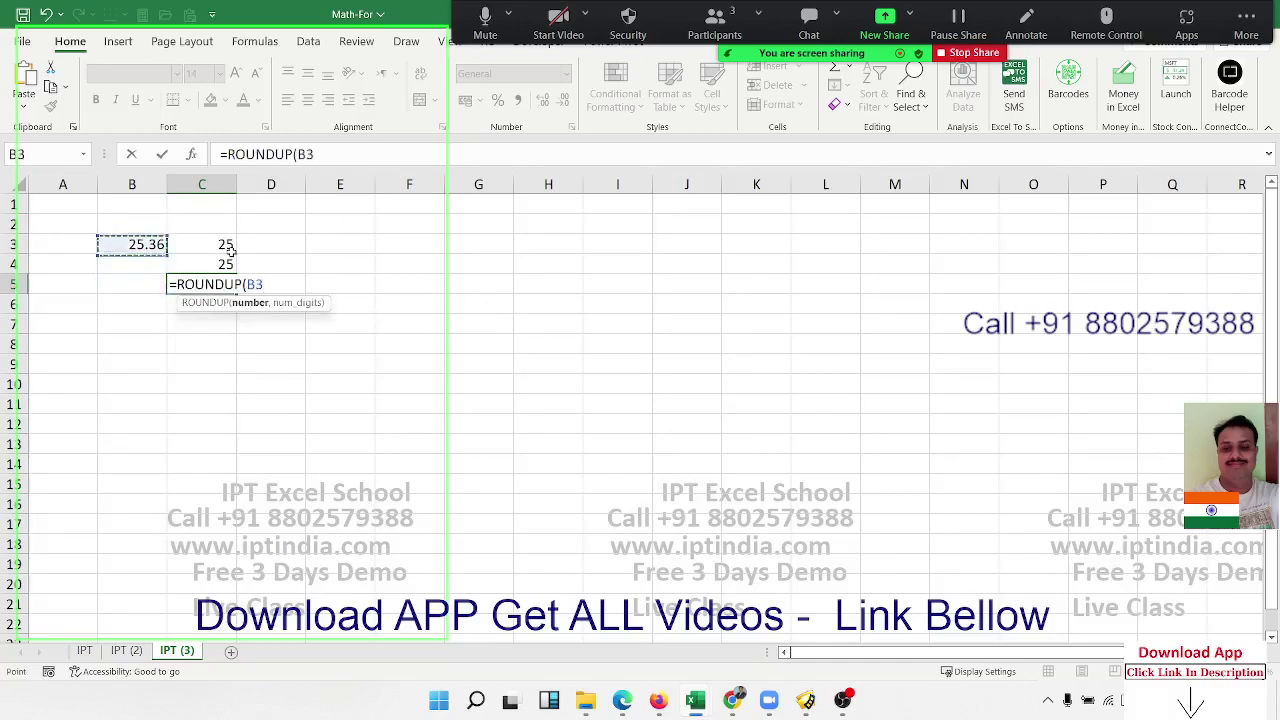
pyautogui.press('Up')
pyautogui.press('Up')
pyautogui.write(',')
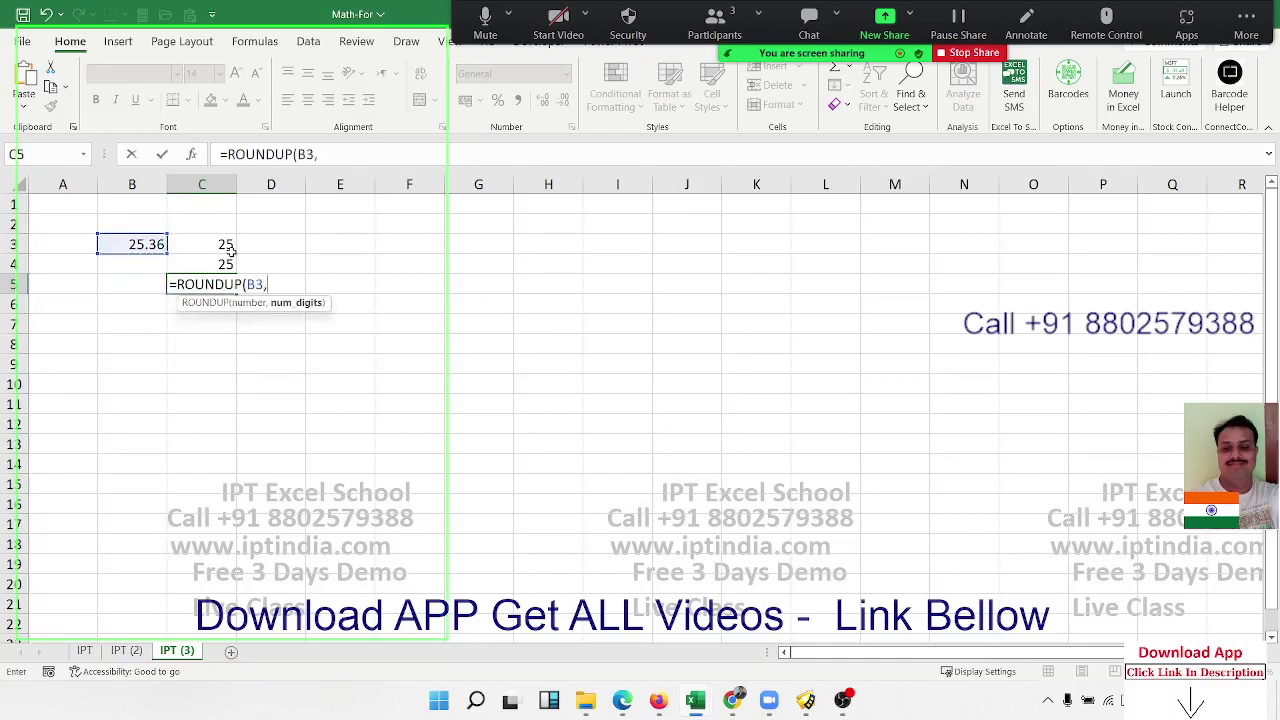
pyautogui.write('0)')
pyautogui.press('Return')
# Compare the ROUND, ROUNDDOWN and ROUNDUP results in column C, ending at row 7
pyautogui.press('Up')
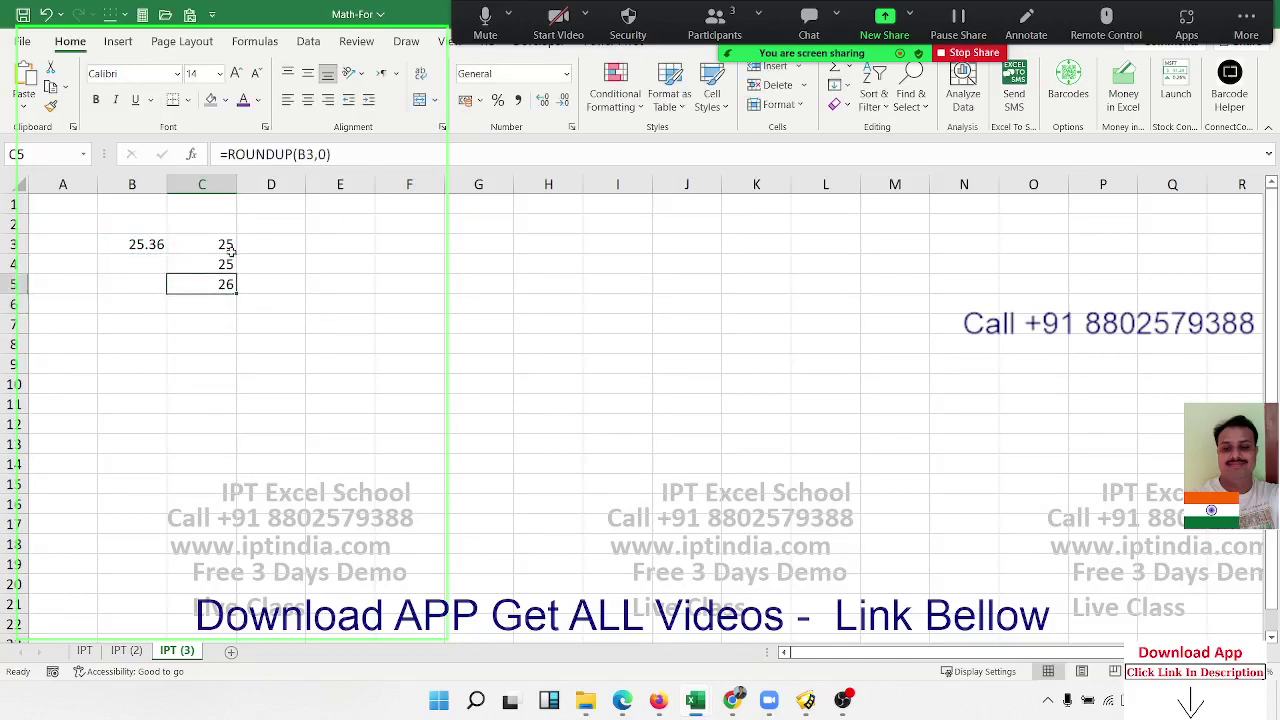
pyautogui.press('Up')
pyautogui.press('Up')
pyautogui.press('Down')
pyautogui.press('Down')
pyautogui.press('Down')
pyautogui.press('Up')
pyautogui.press('Up')
pyautogui.press('Up')
pyautogui.press('Down')
pyautogui.press('Down')
pyautogui.press('Down')
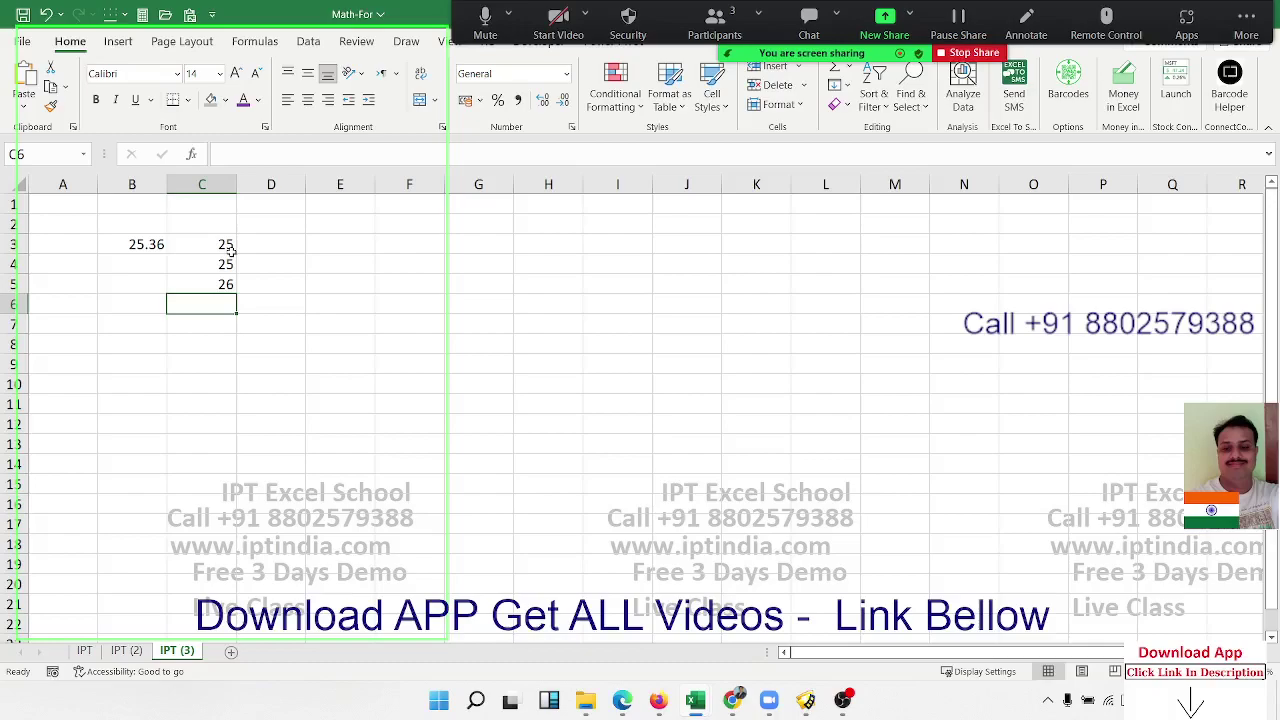
pyautogui.press('Up')
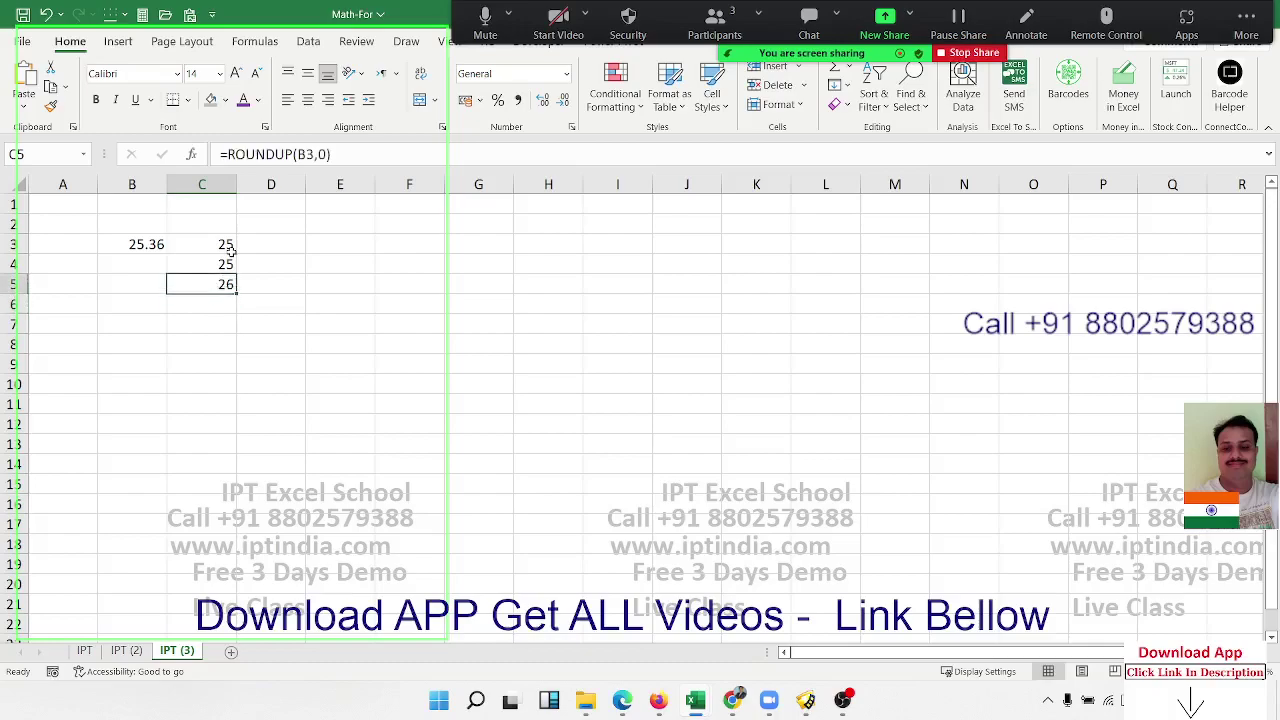
pyautogui.press('Up')
pyautogui.press('Up')
pyautogui.press('Up')
pyautogui.press('Down')
pyautogui.press('Down')
pyautogui.press('Down')
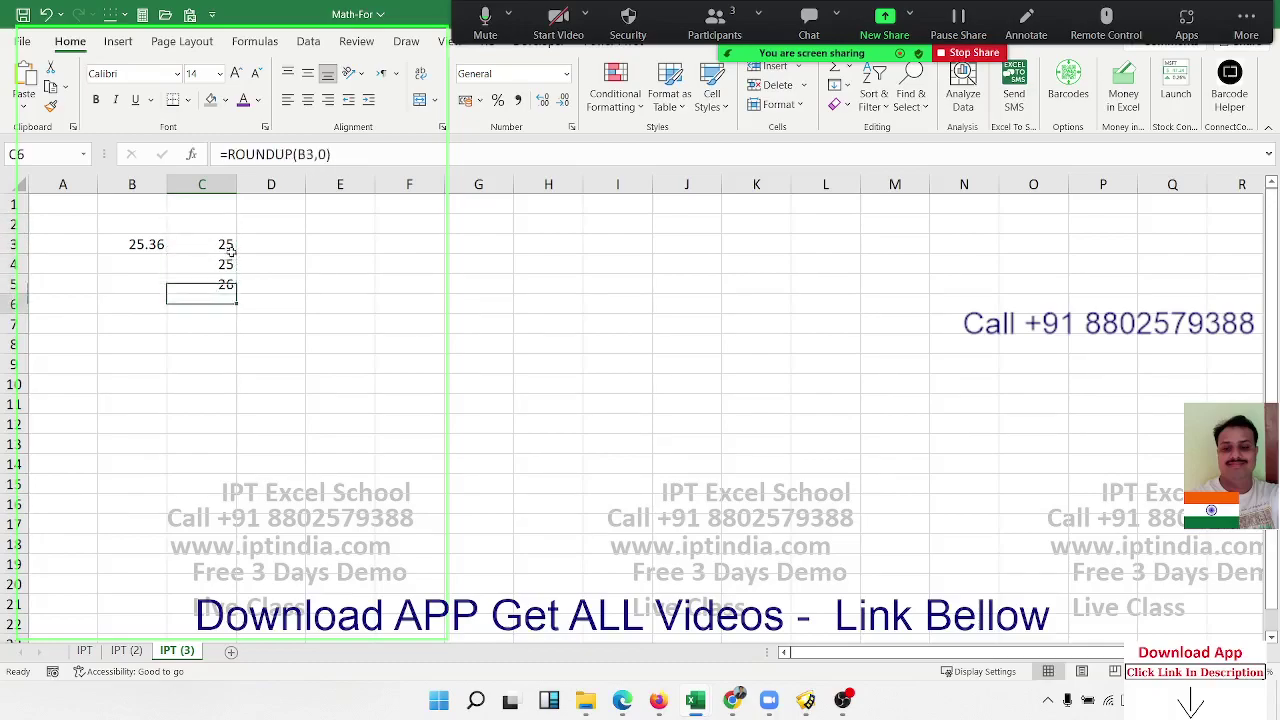
pyautogui.press('Down')
pyautogui.press('Down')
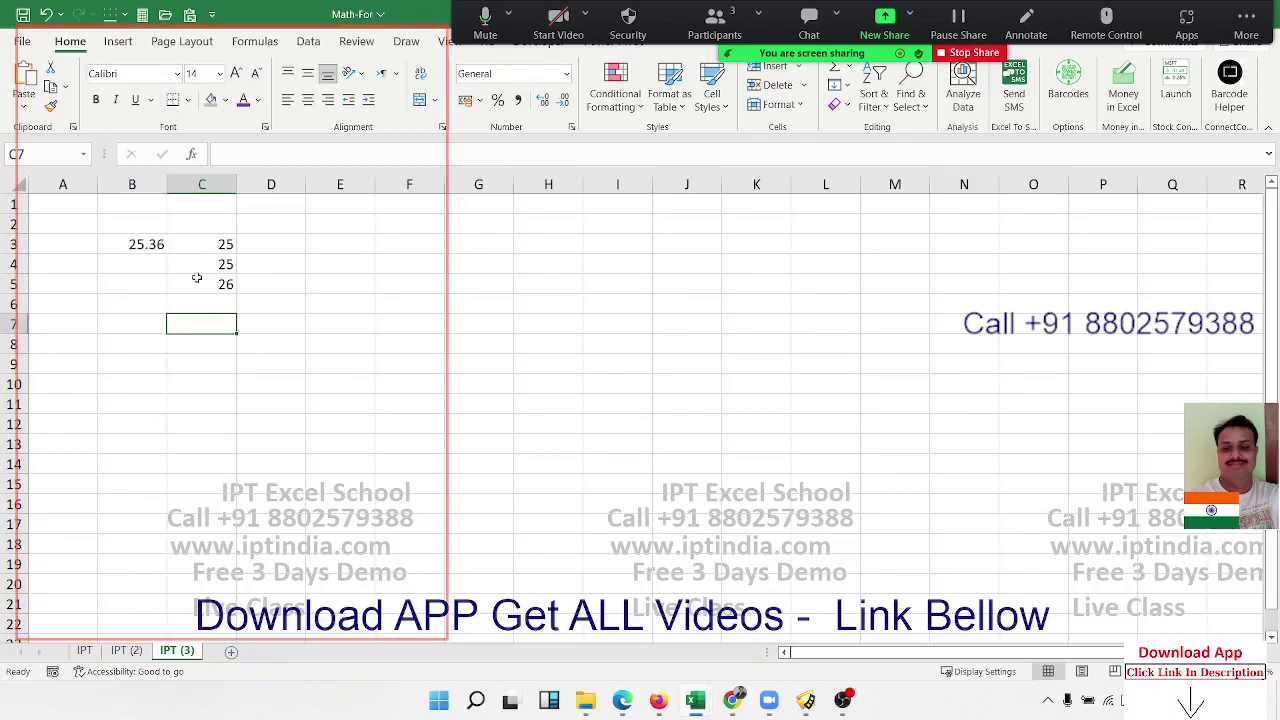
# Type 781 into B7 and the multiple 12 into C7
pyautogui.click(121, 318)
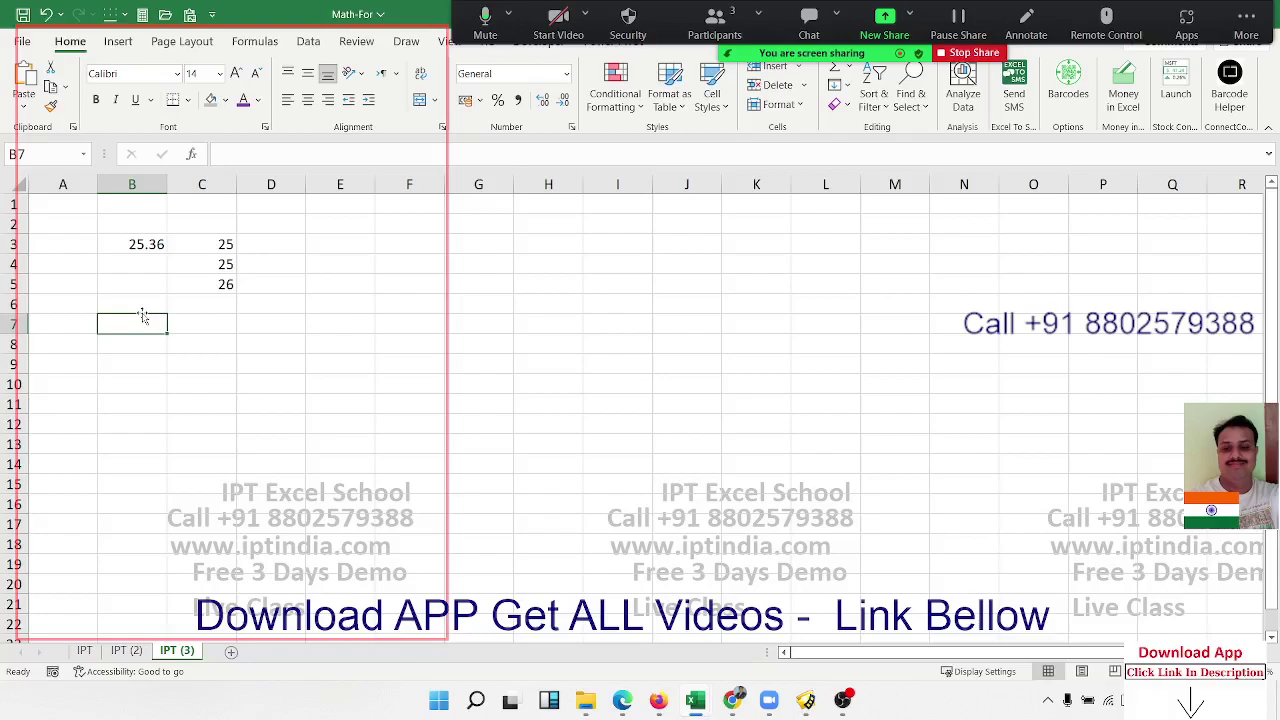
pyautogui.write('781')
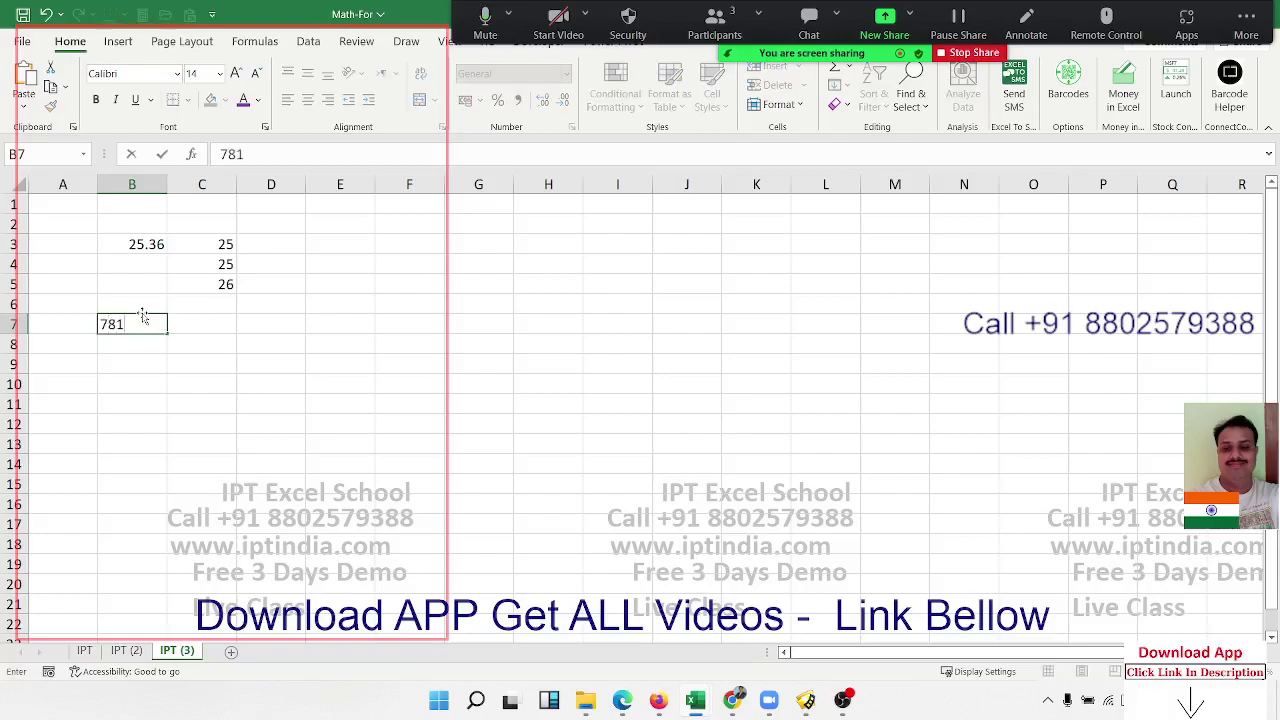
pyautogui.press('Tab')
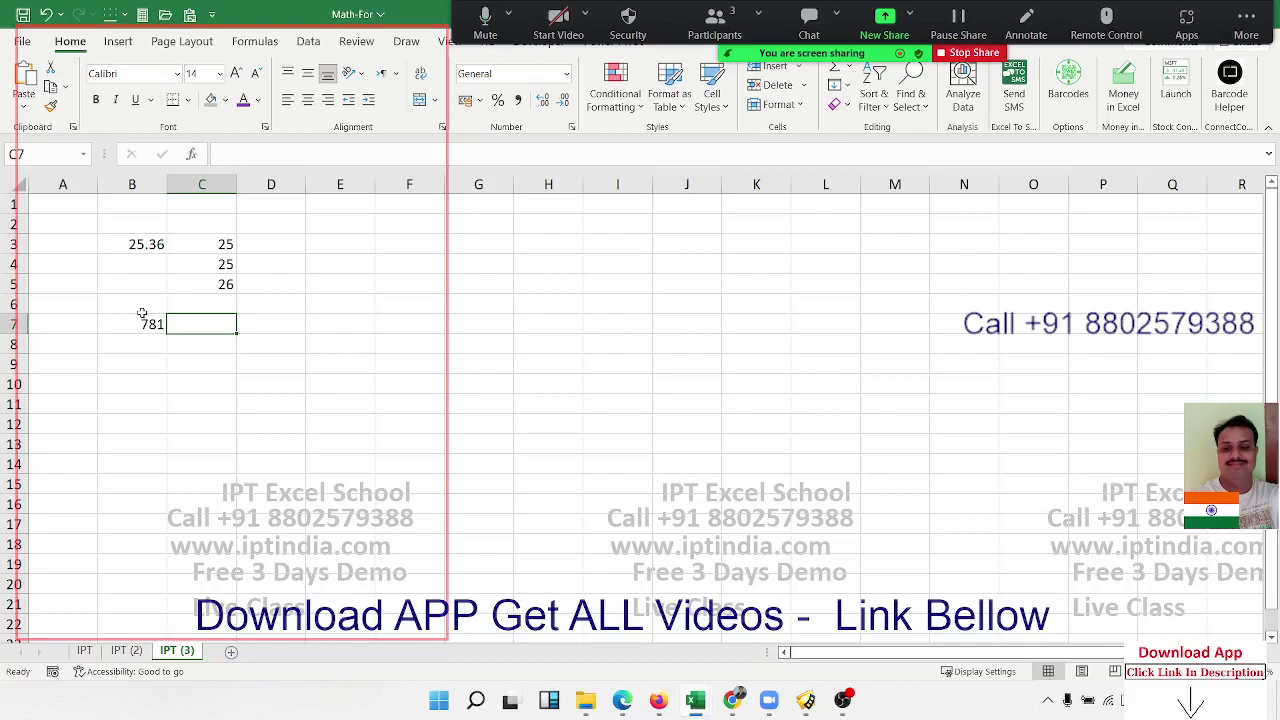
pyautogui.write('12')
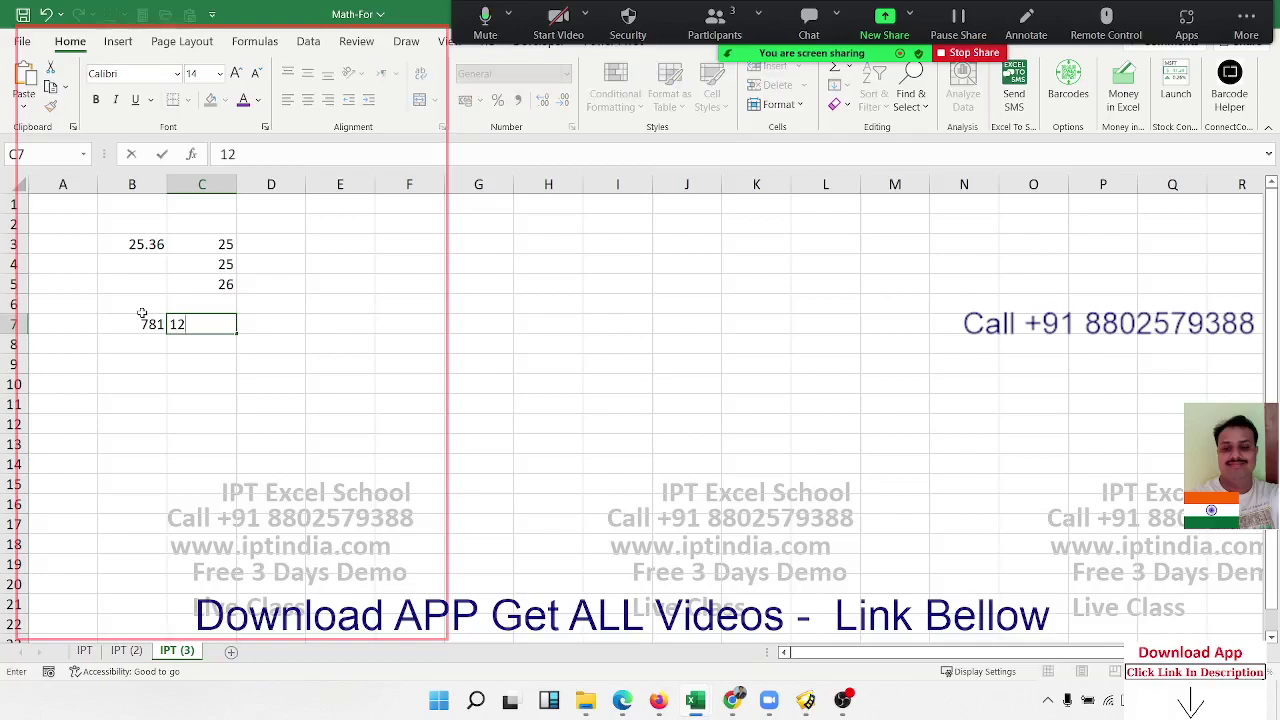
pyautogui.press('Tab')
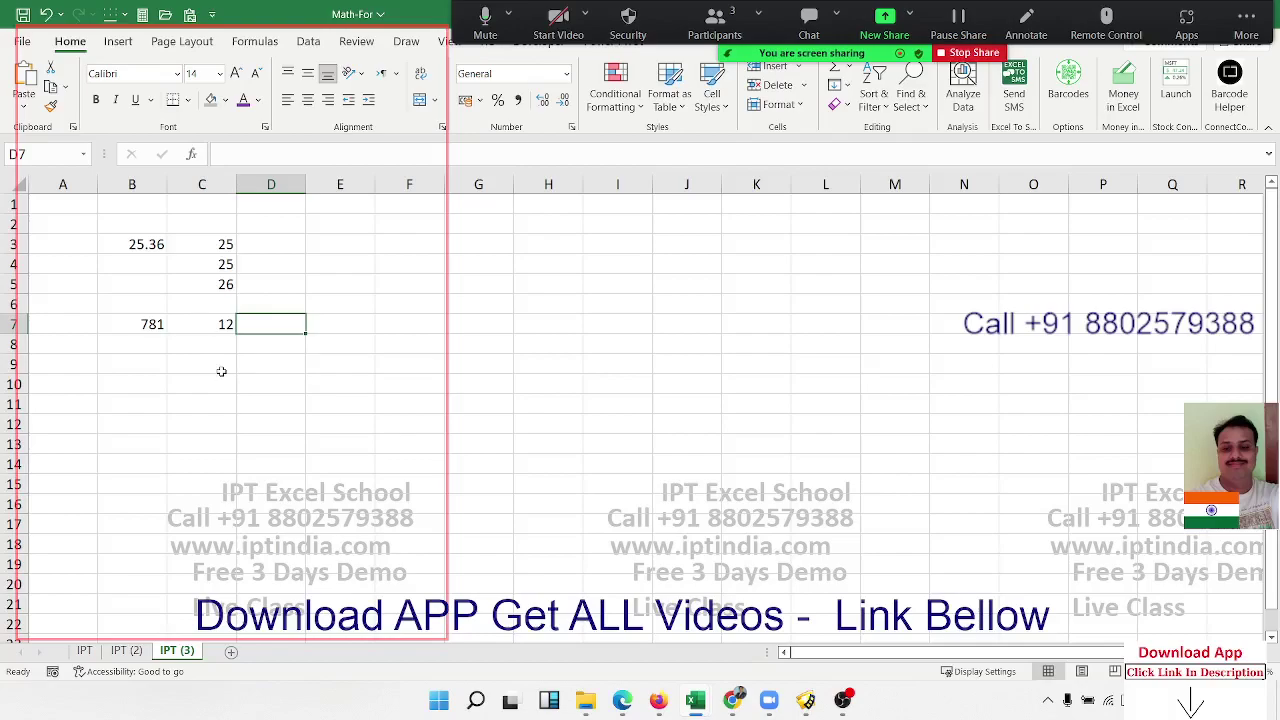
# Enter =CEILING(B7,C7) in D7, rounding 781 up to 792
pyautogui.write('=')
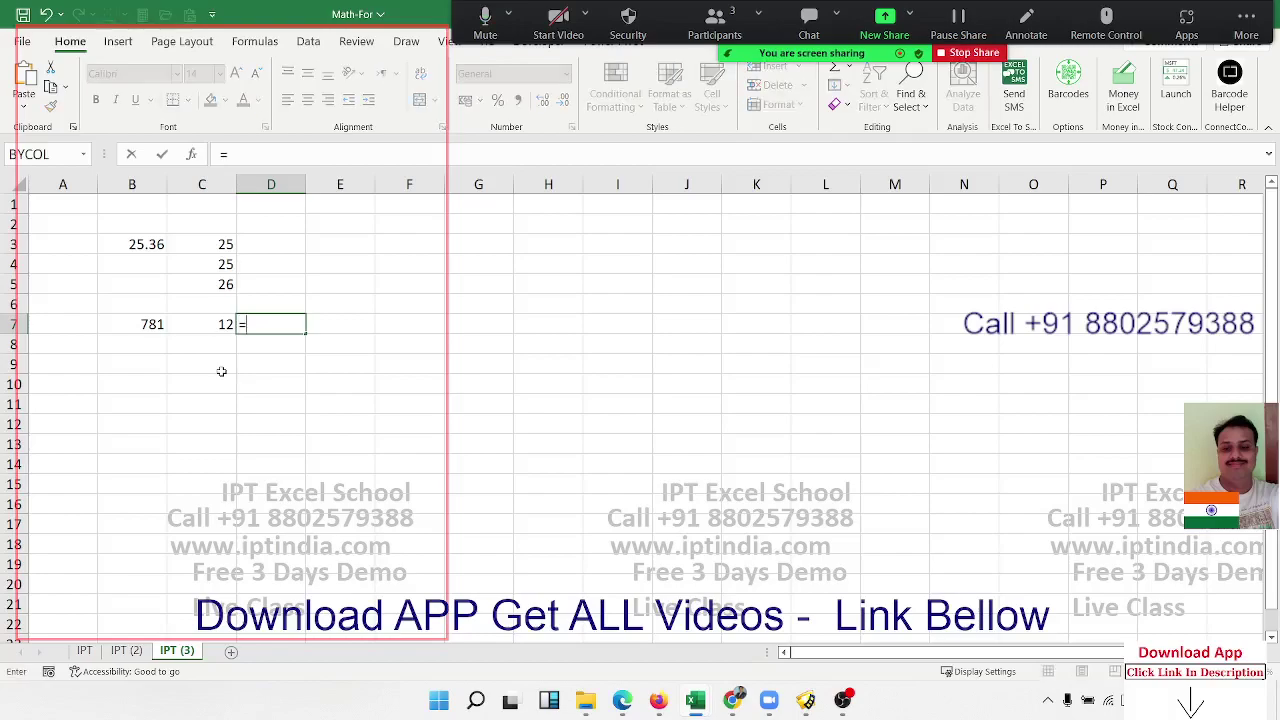
pyautogui.write('ce')
pyautogui.press('Down')
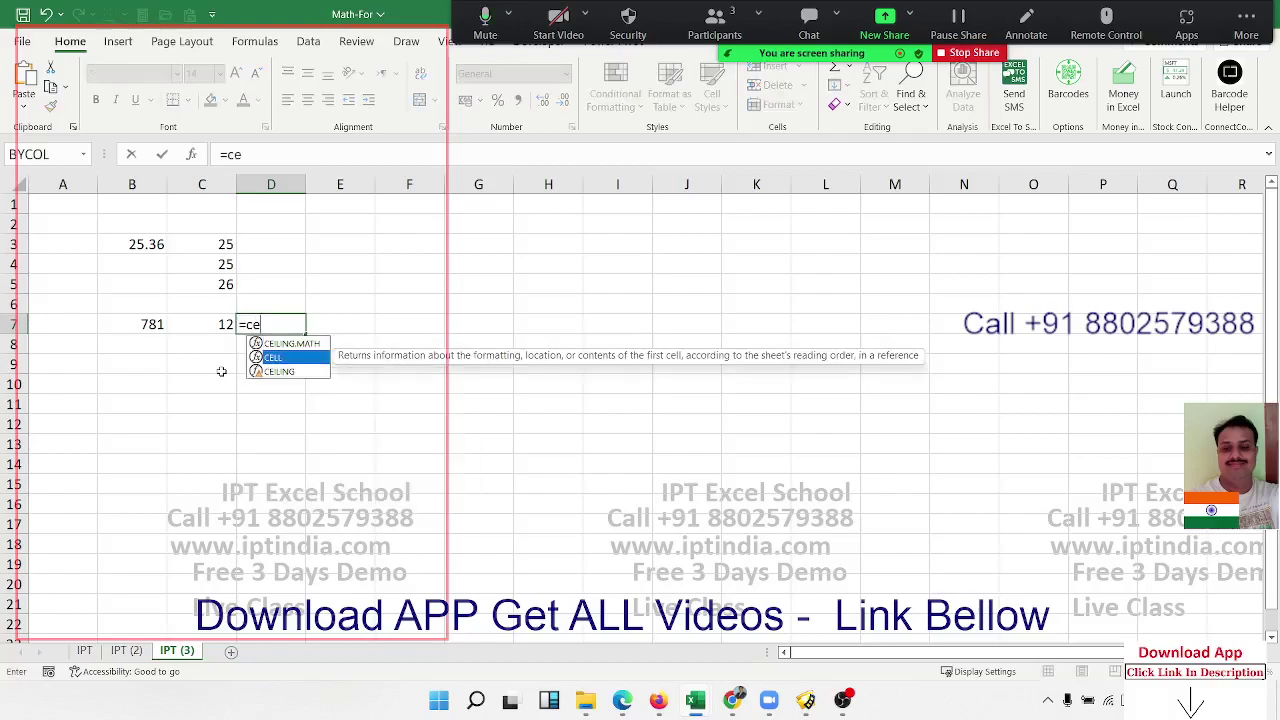
pyautogui.press('Down')
pyautogui.press('Tab')
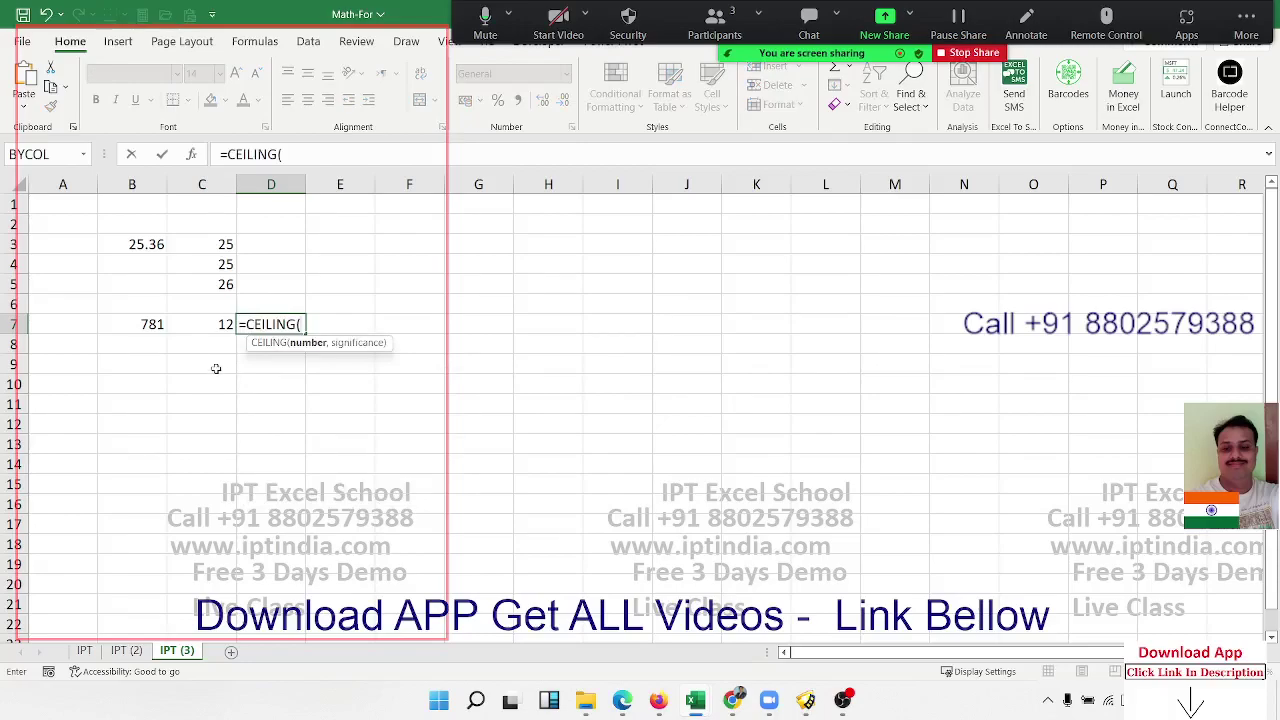
pyautogui.click(150, 324)
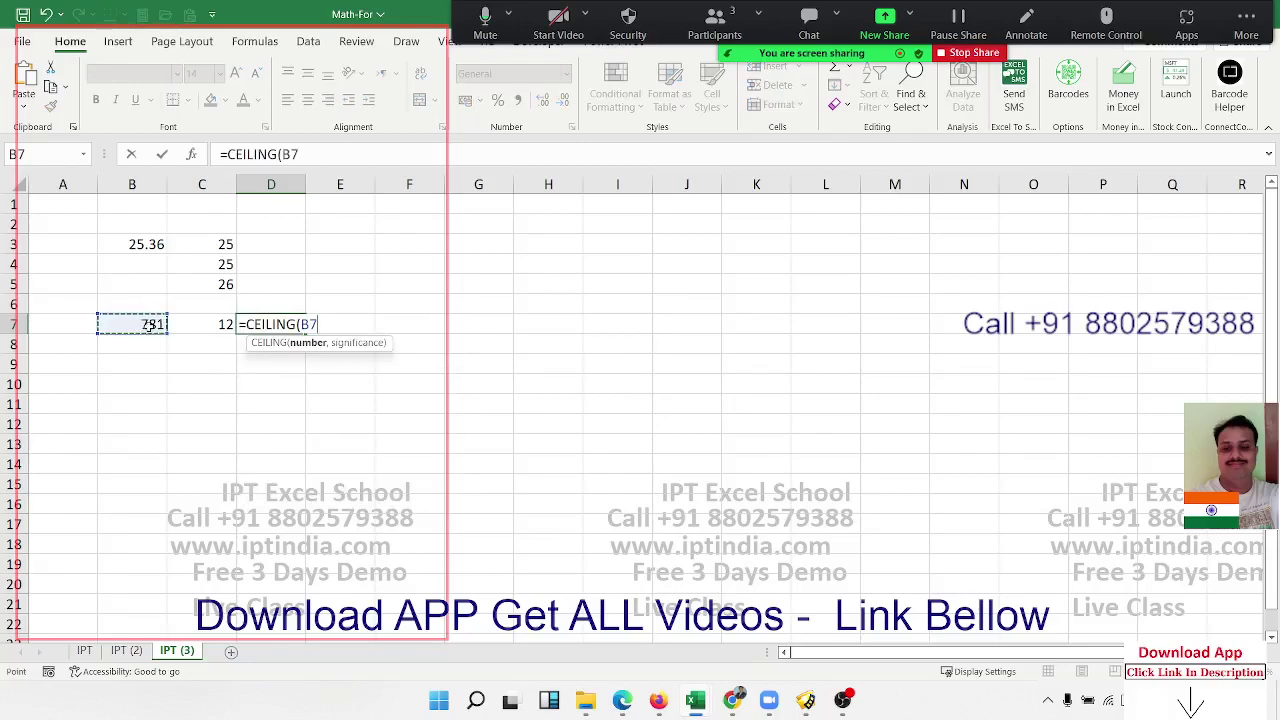
pyautogui.write(',')
pyautogui.click(221, 325)
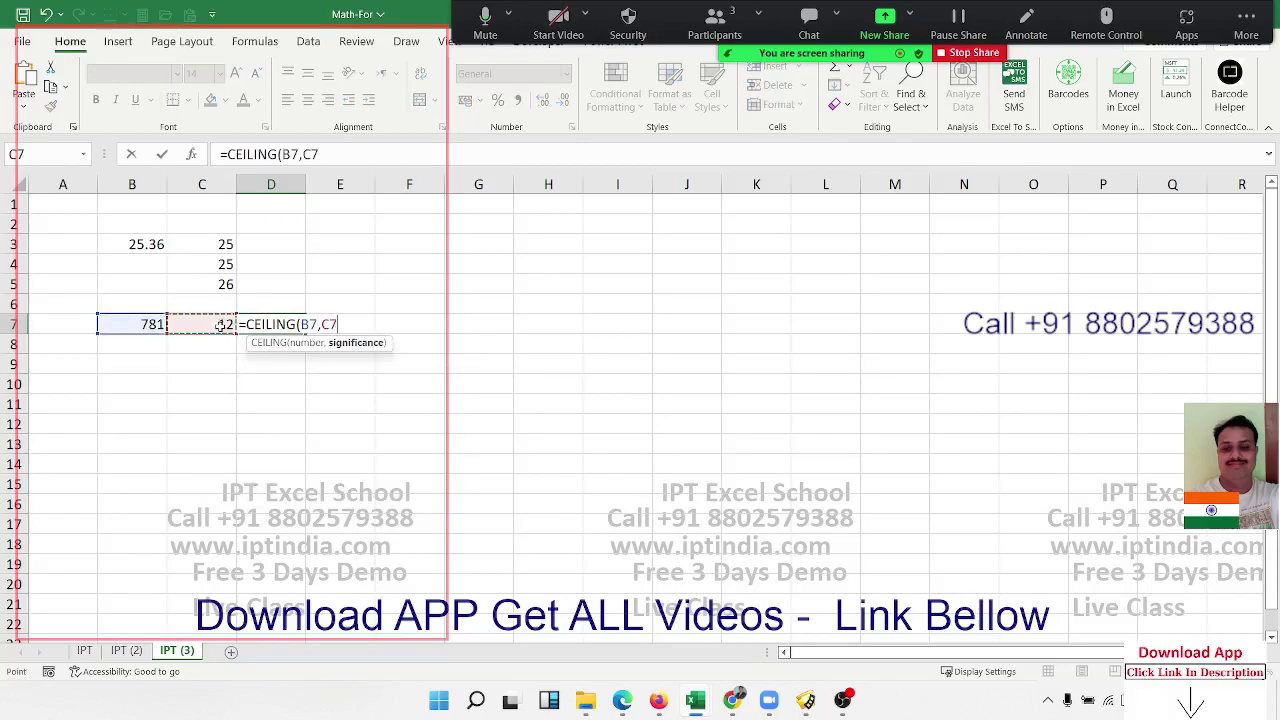
pyautogui.press('Return')
# Inspect 781, 12 and the CEILING formula's cell references in D7 without changing them
pyautogui.press('Up')
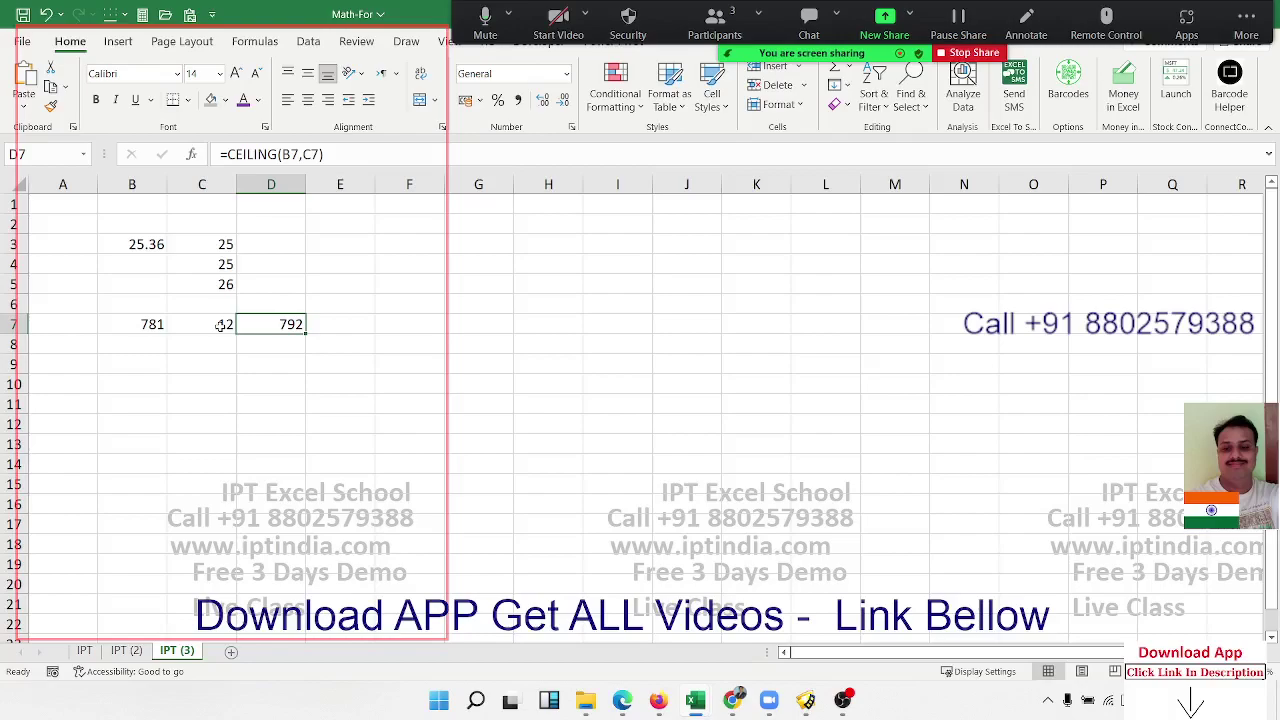
pyautogui.press('Down')
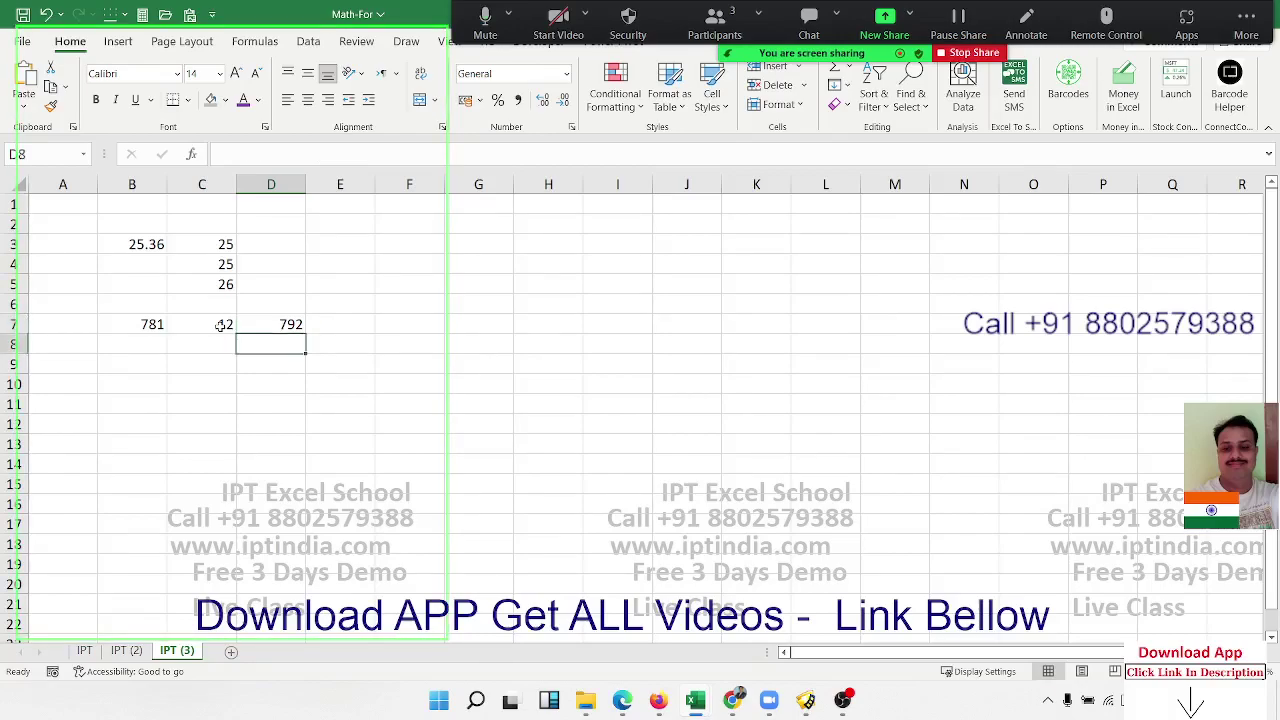
pyautogui.press('Down')
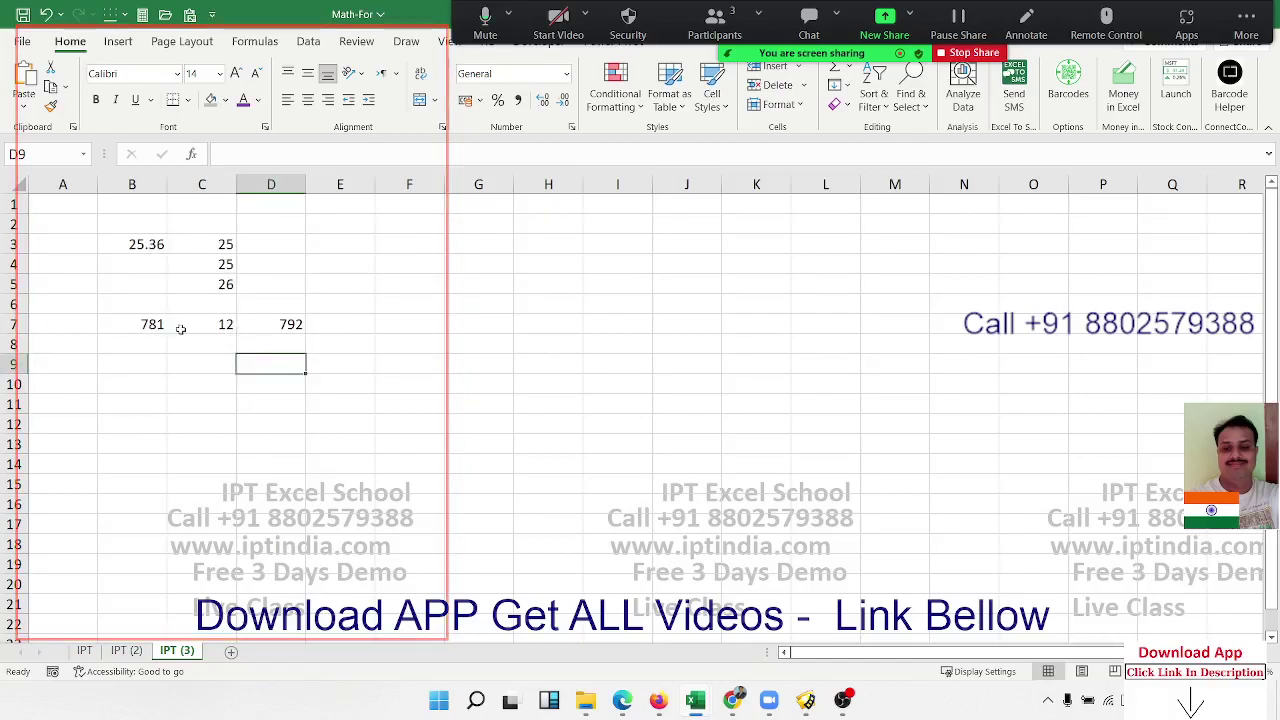
pyautogui.doubleClick(150, 324)
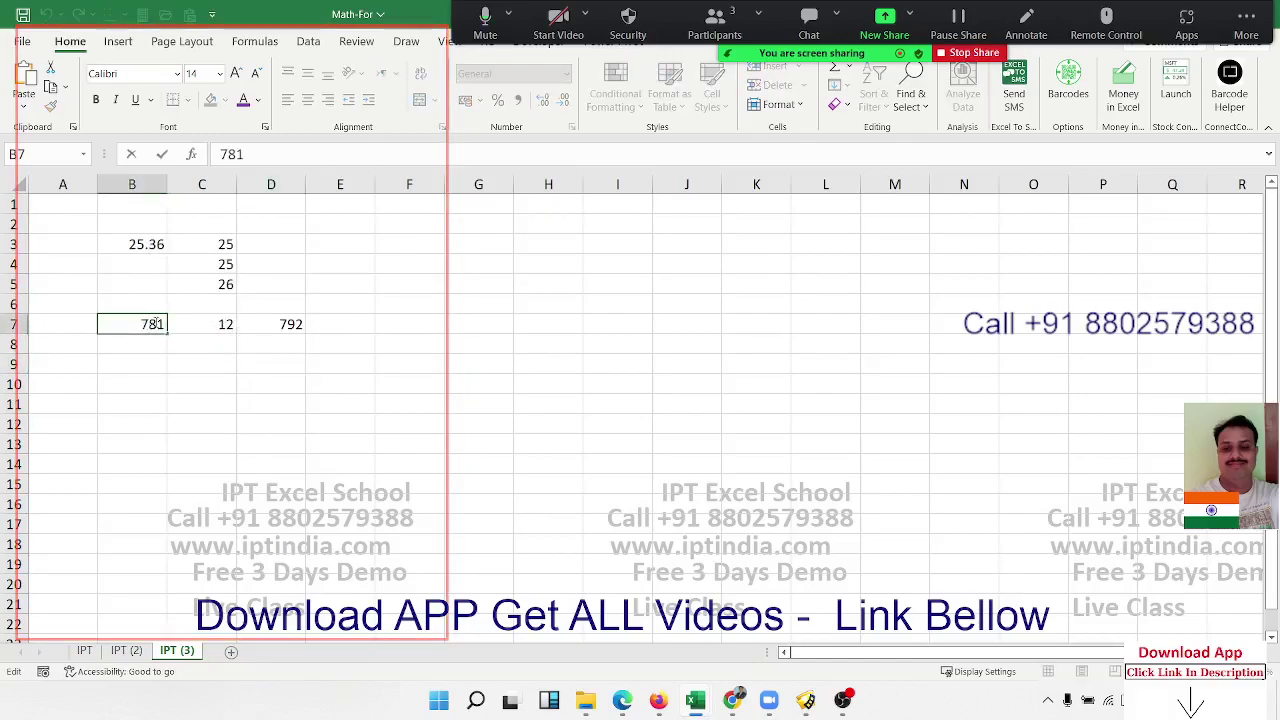
pyautogui.click(196, 326)
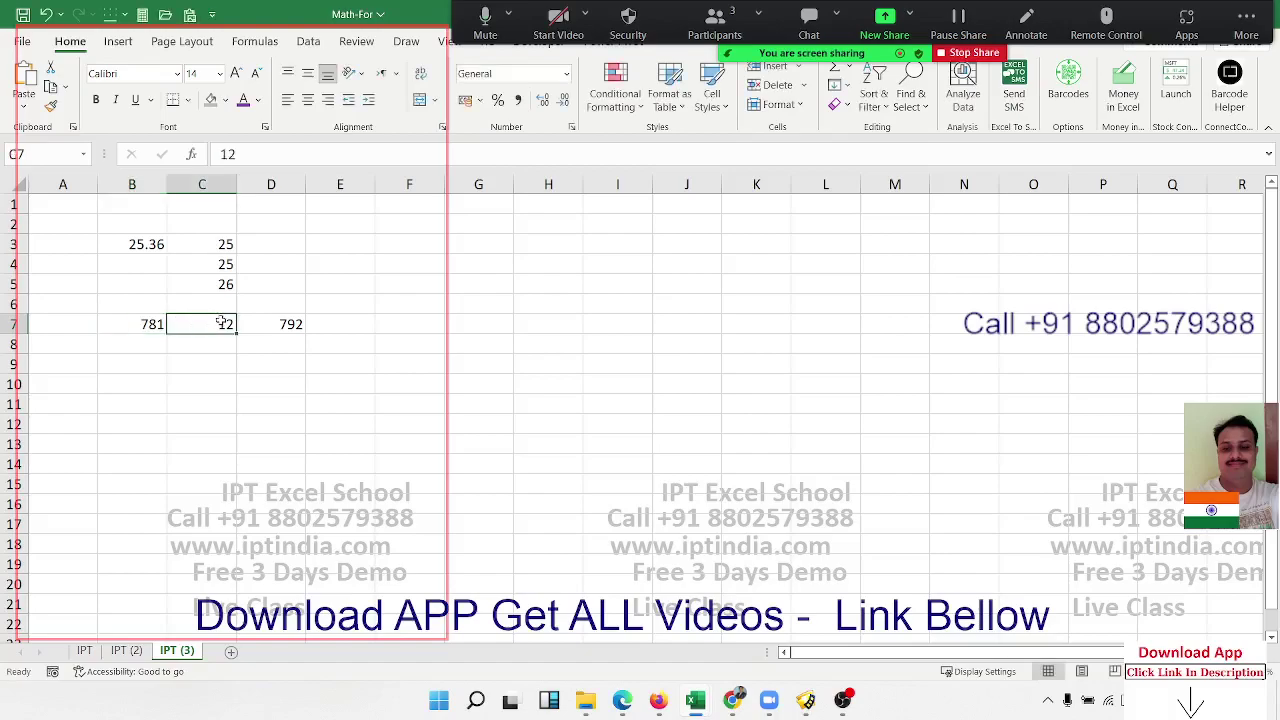
pyautogui.click(270, 326)
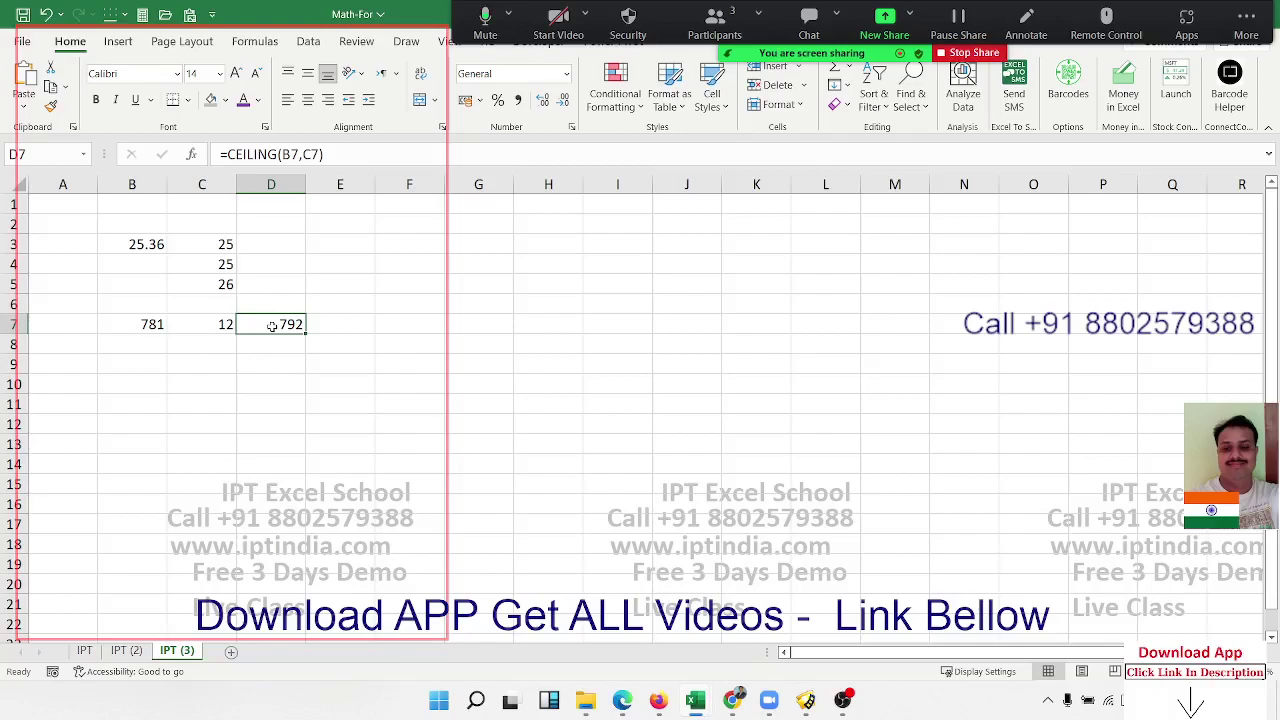
pyautogui.doubleClick(271, 326)
pyautogui.press('Escape')
# Enter =FLOOR(B7,C7) in E7, rounding 781 down to 780
pyautogui.press('Right')
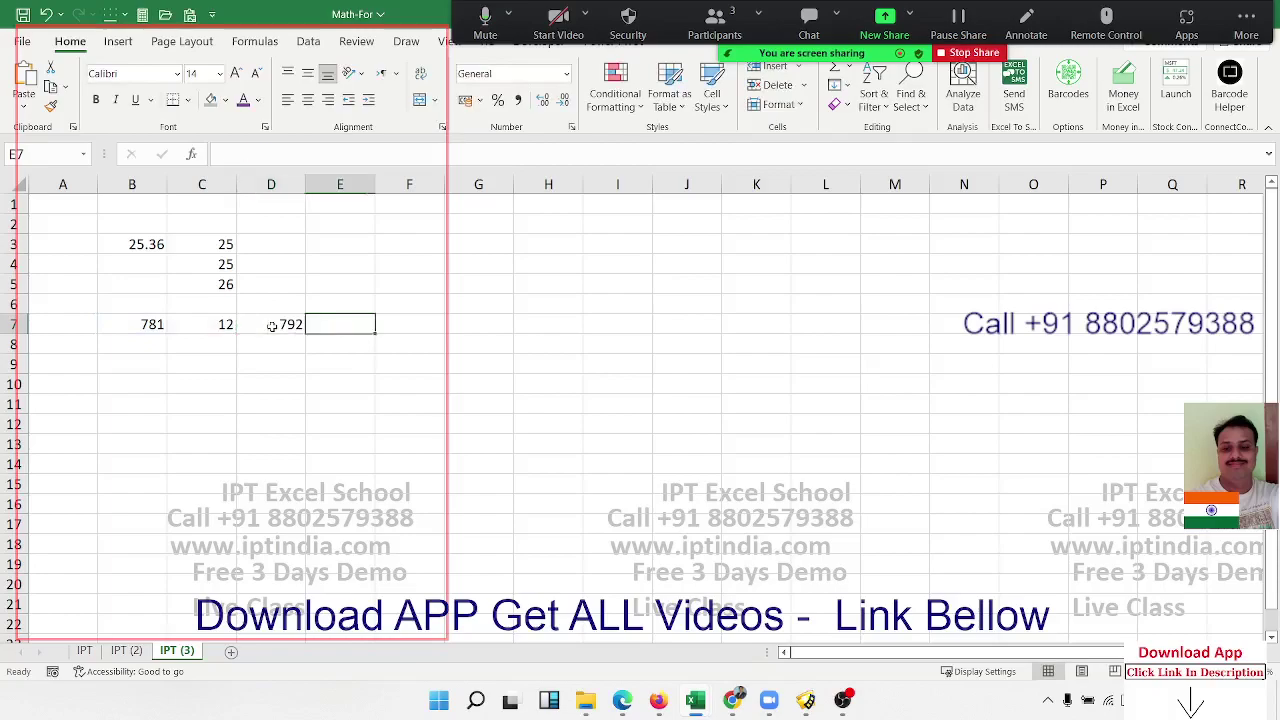
pyautogui.write('=flo')
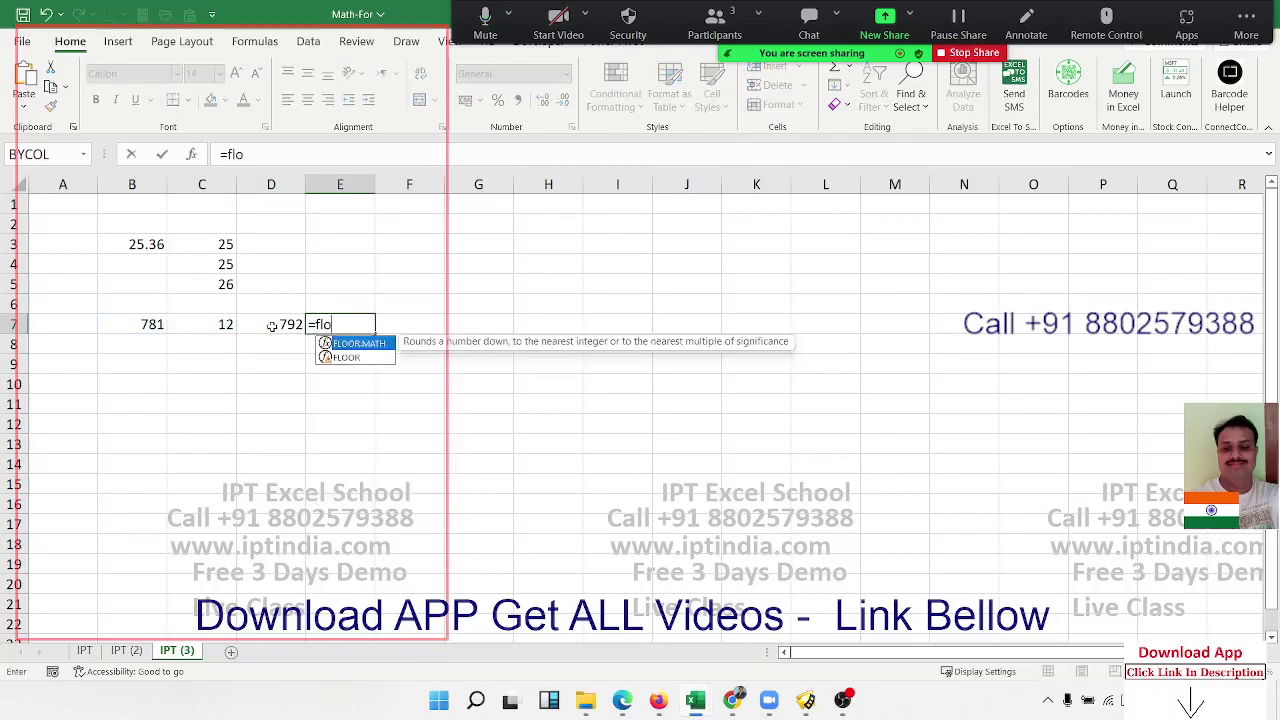
pyautogui.press('Tab')
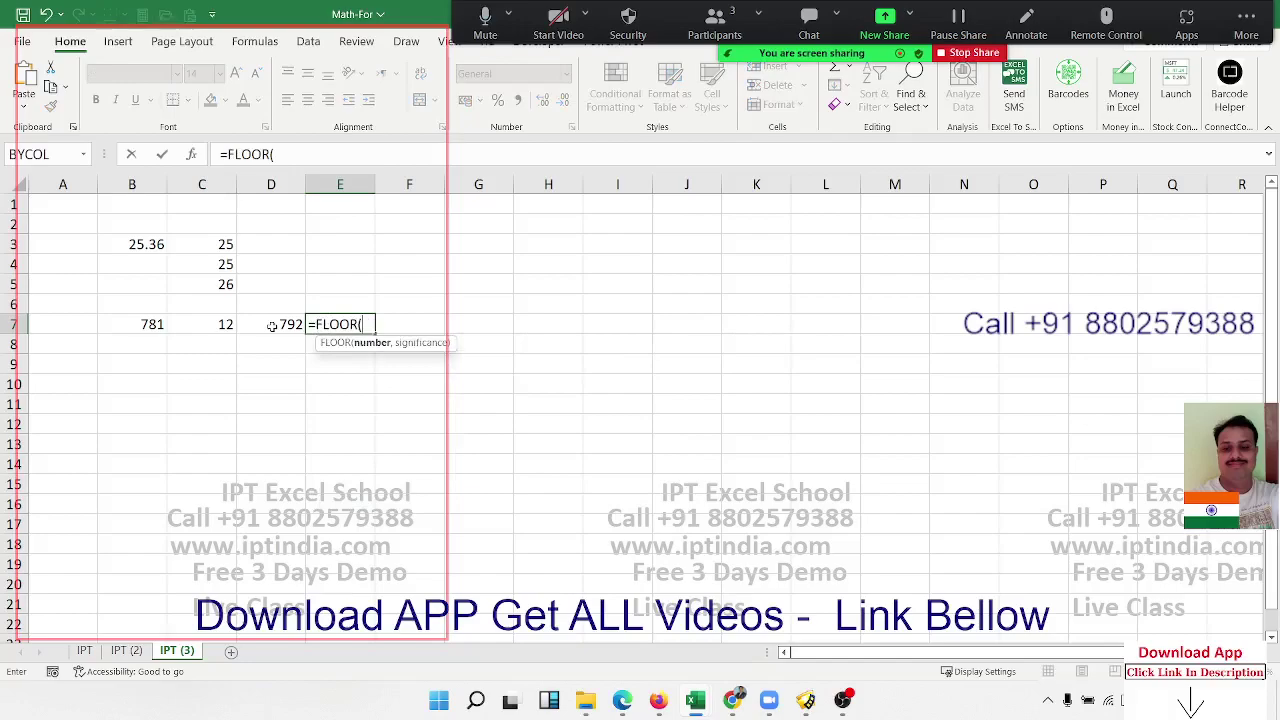
pyautogui.click(154, 325)
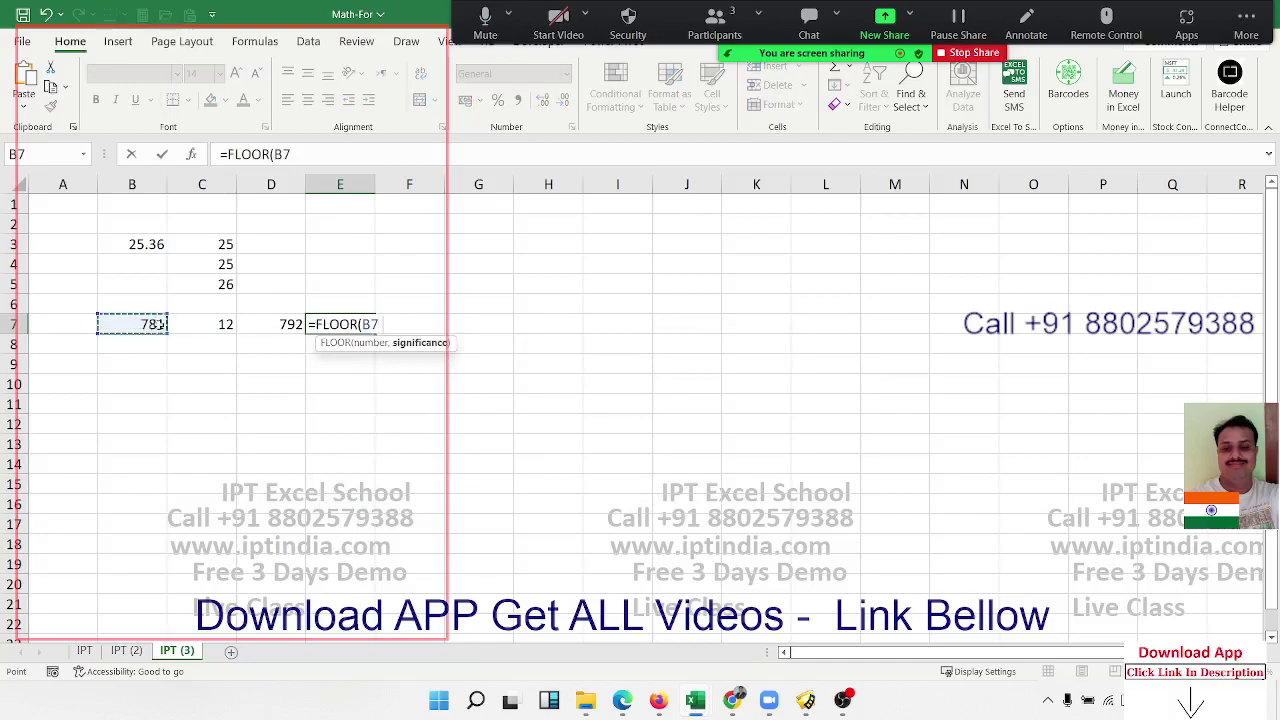
pyautogui.write(',')
pyautogui.click(213, 325)
pyautogui.press('Return')
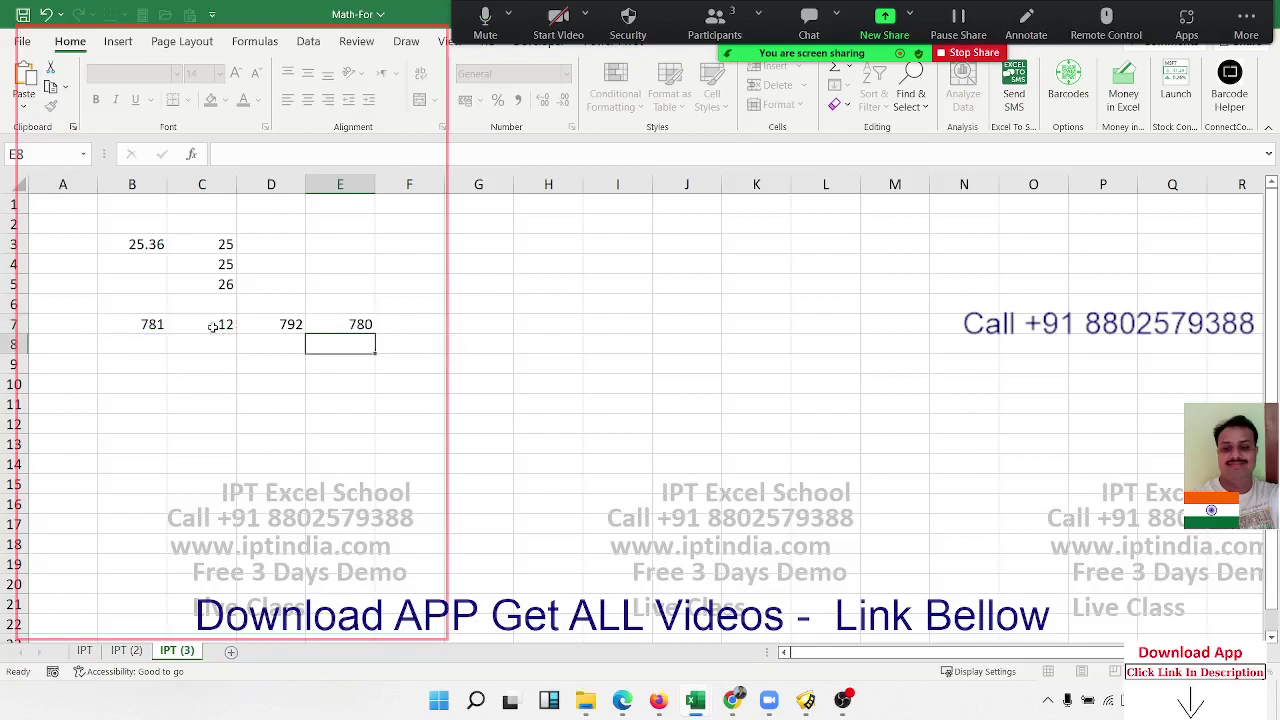
# Review the CEILING formula in D7 and the FLOOR formula in E7 against the multiple 12
pyautogui.press('Left')
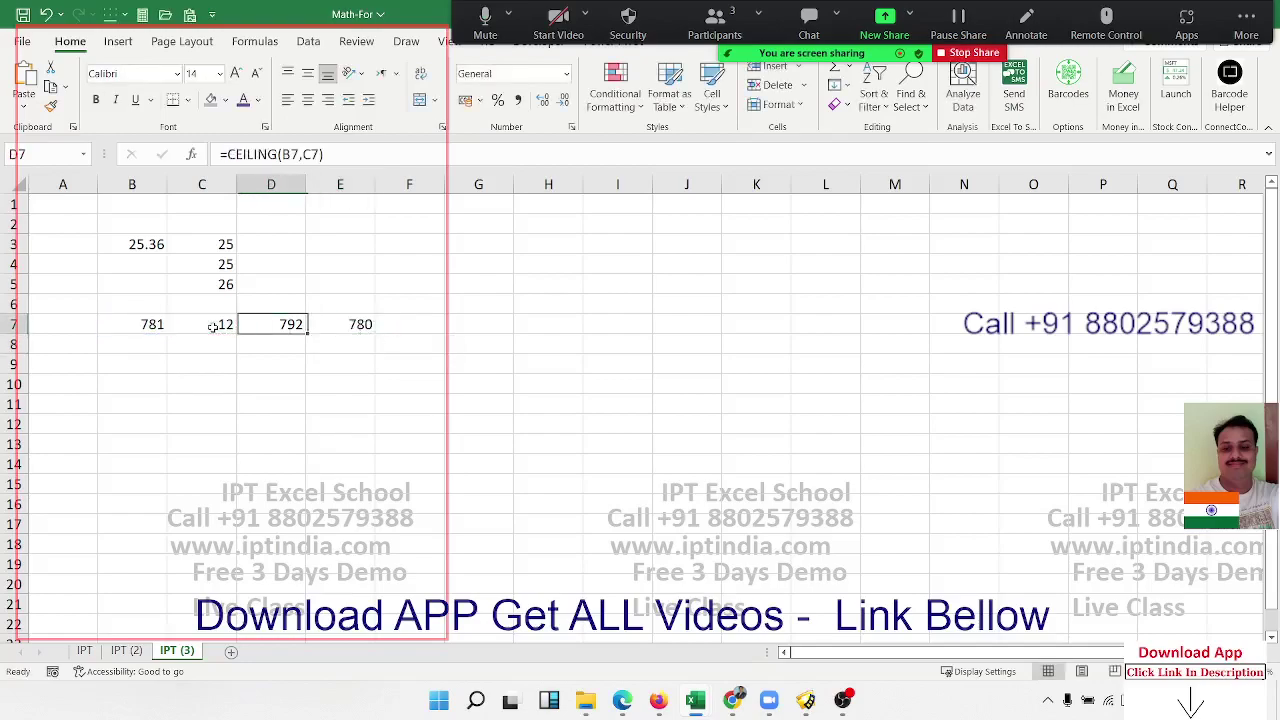
pyautogui.press('F2')
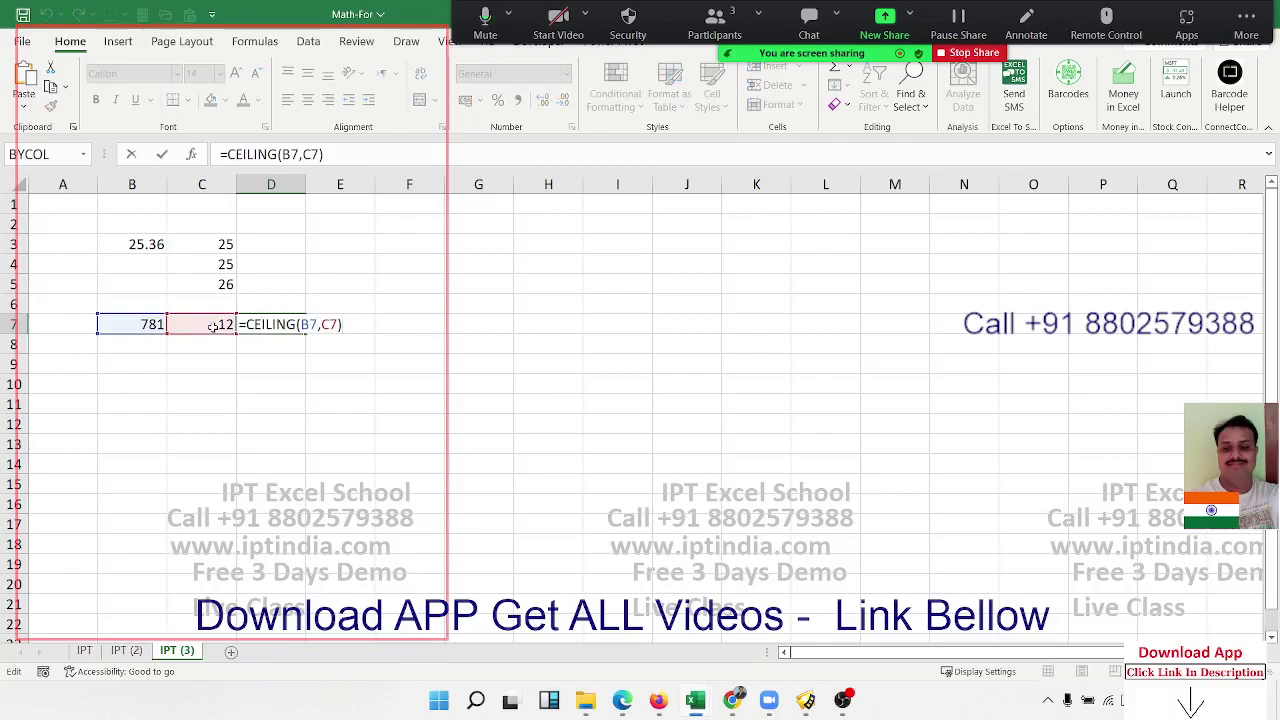
pyautogui.press('Escape')
pyautogui.press('Right')
pyautogui.press('F2')
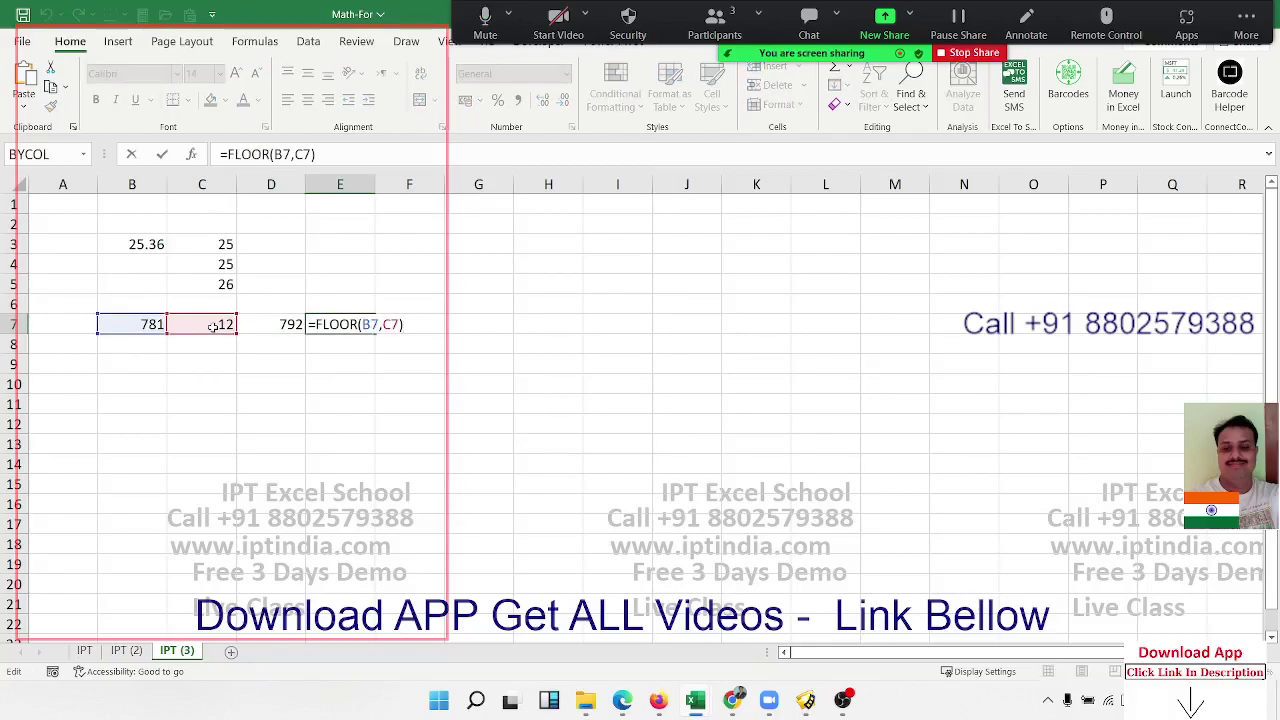
pyautogui.press('Escape')
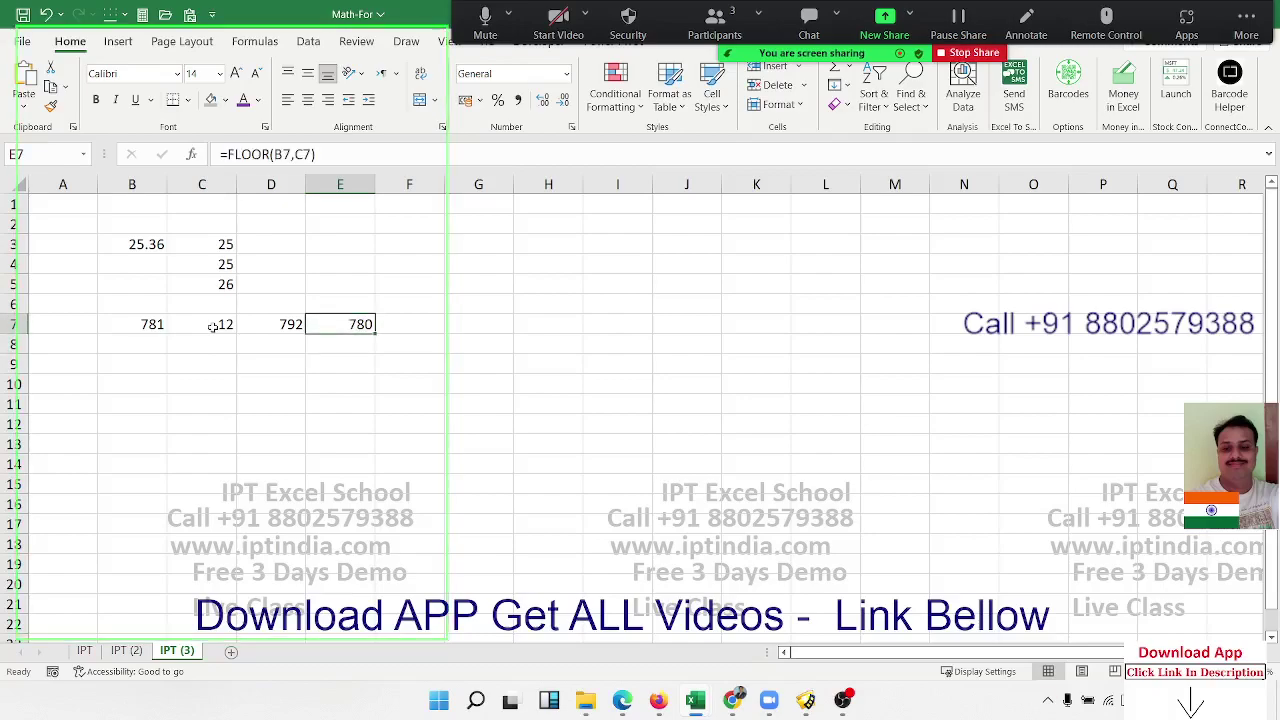
pyautogui.click(212, 327)
pyautogui.click(272, 328)
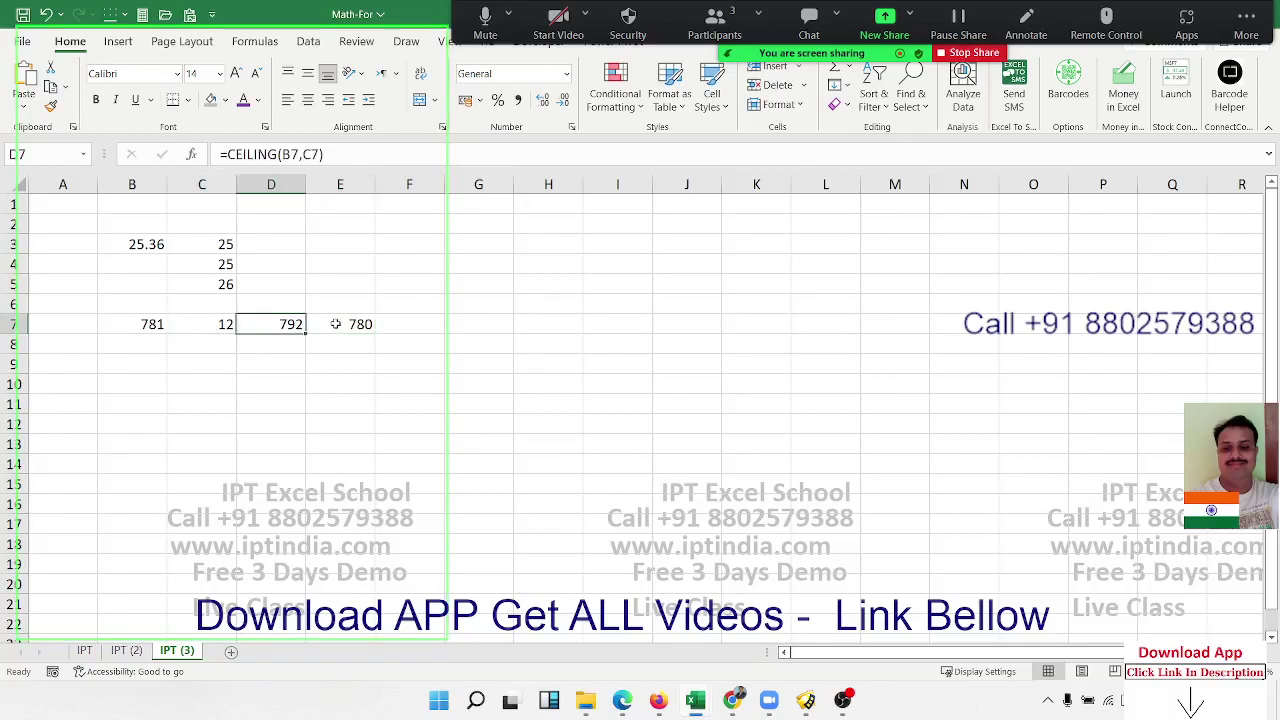
pyautogui.click(336, 324)
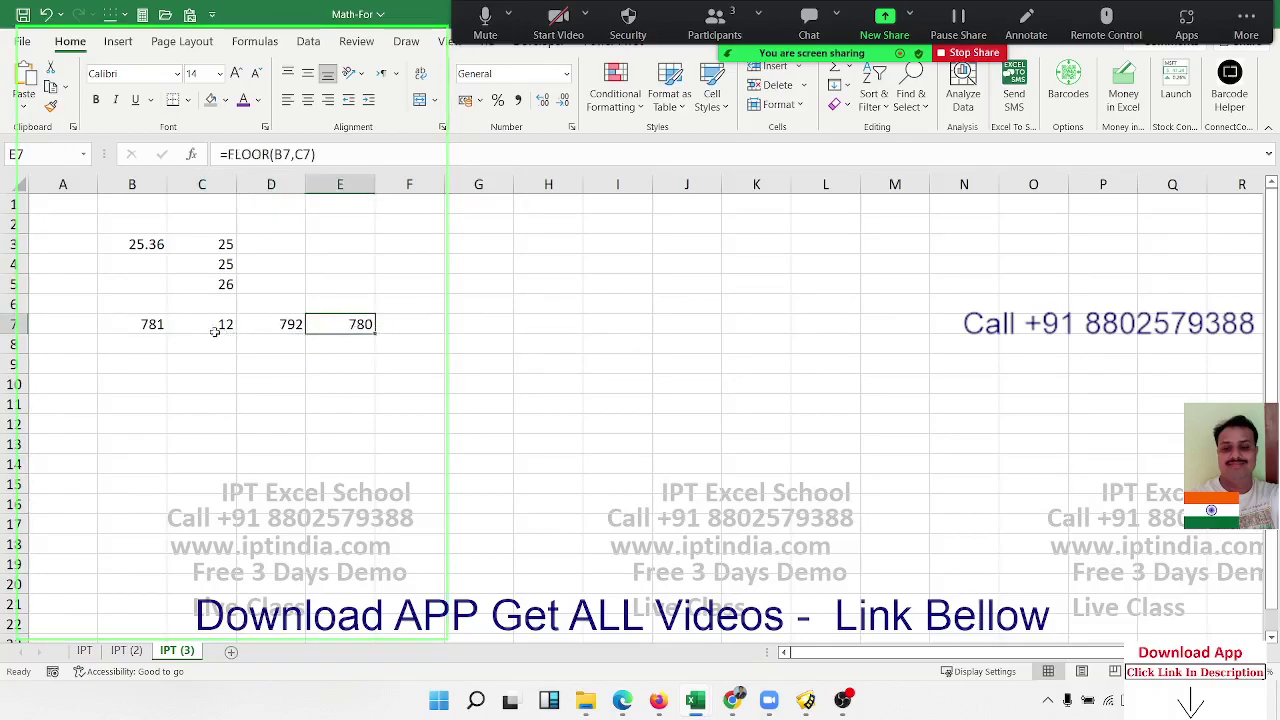
# Create a new sheet IPT (4) holding the same data
pyautogui.moveTo(109, 226); pyautogui.dragTo(140, 288)
pyautogui.click(160, 320)
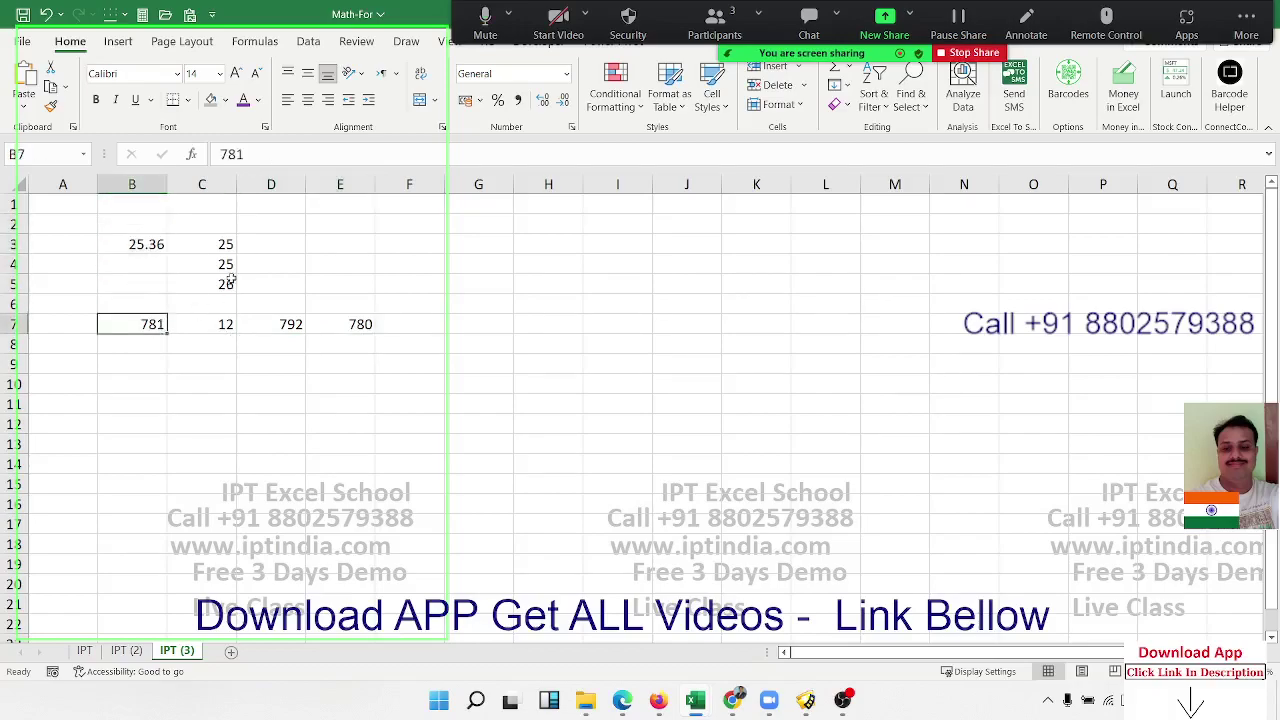
pyautogui.moveTo(215, 225); pyautogui.dragTo(397, 346)
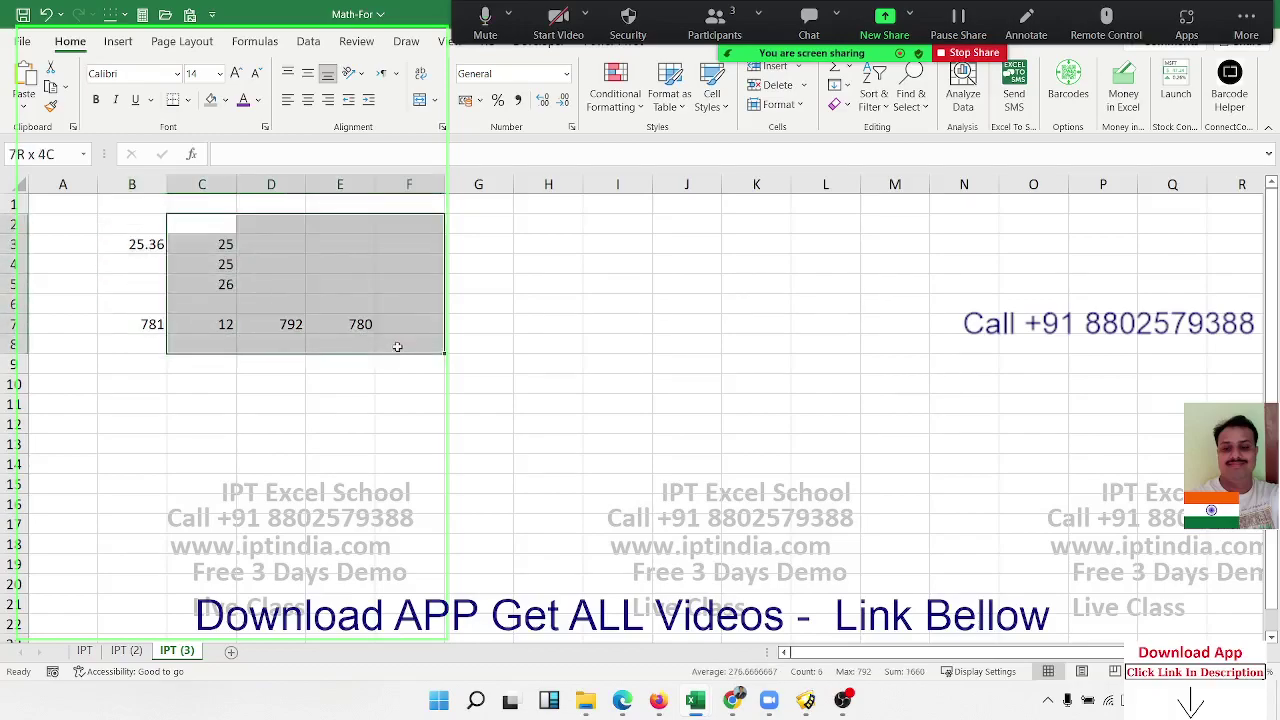
pyautogui.click(295, 503)
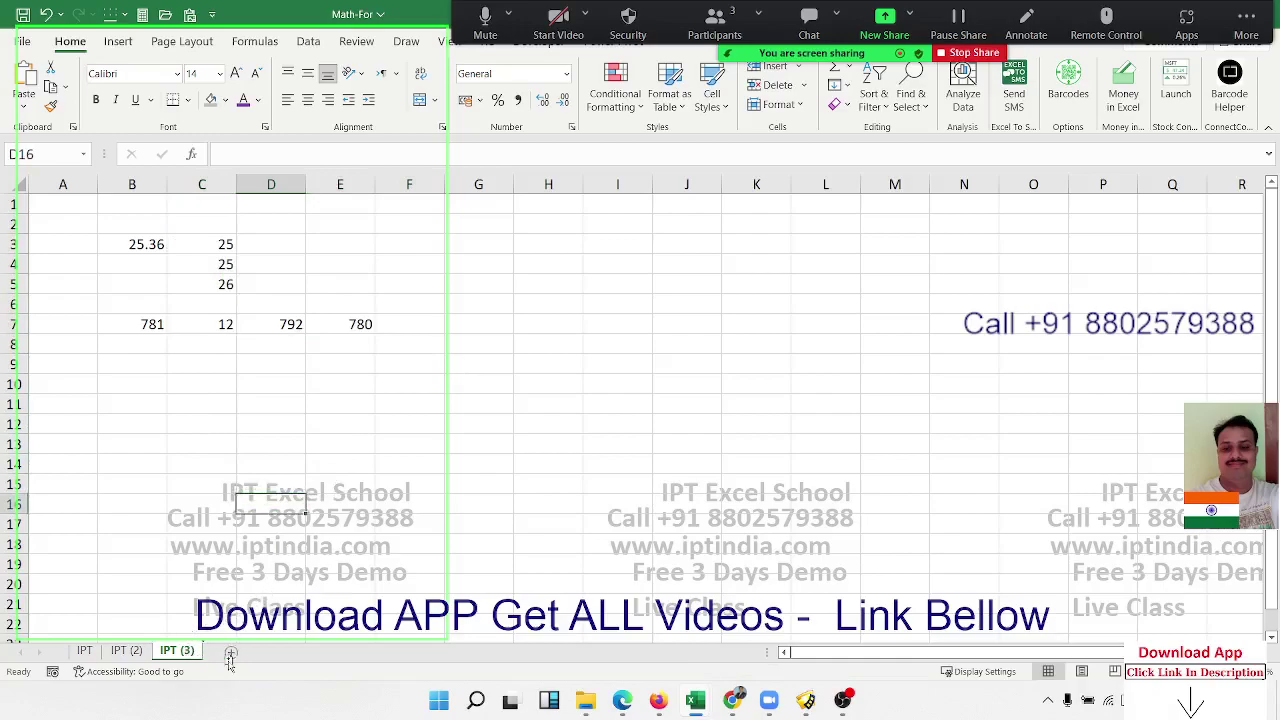
pyautogui.click(230, 655)
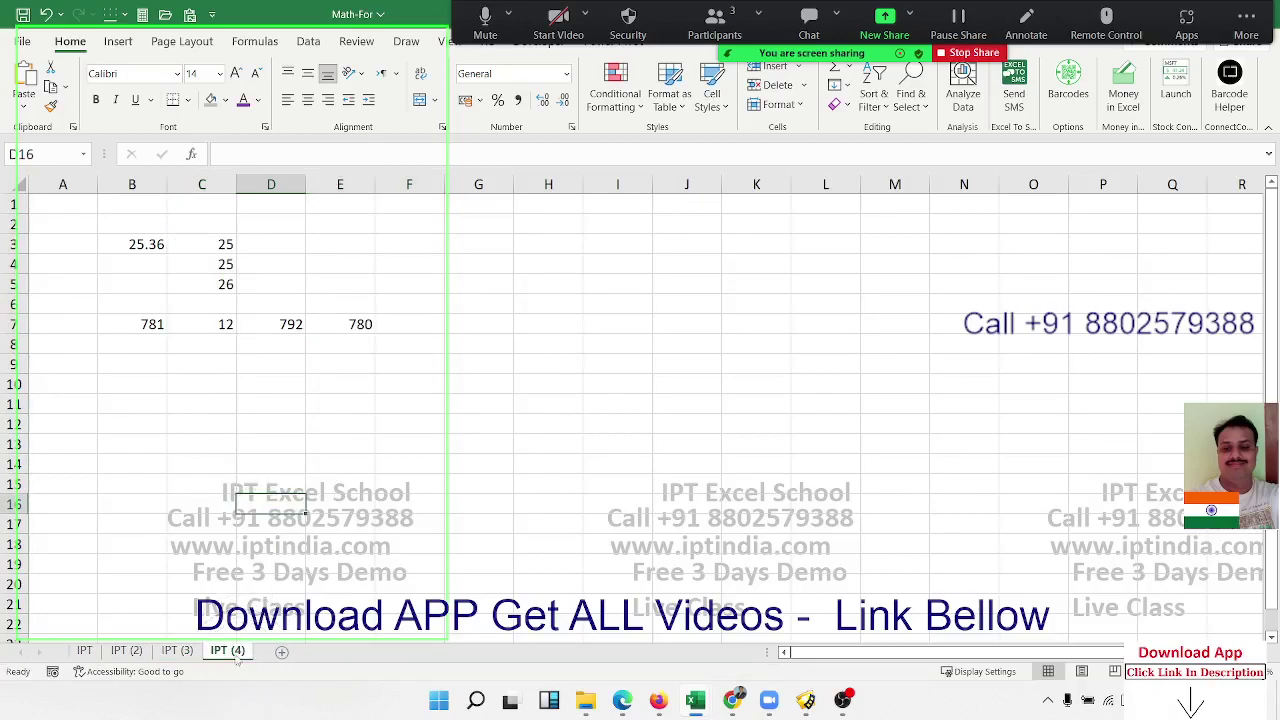
# On IPT (4), clear C2:F8 and B6:B8, leaving only 25.36 in B3
pyautogui.click(183, 465)
pyautogui.moveTo(195, 220); pyautogui.dragTo(391, 346)
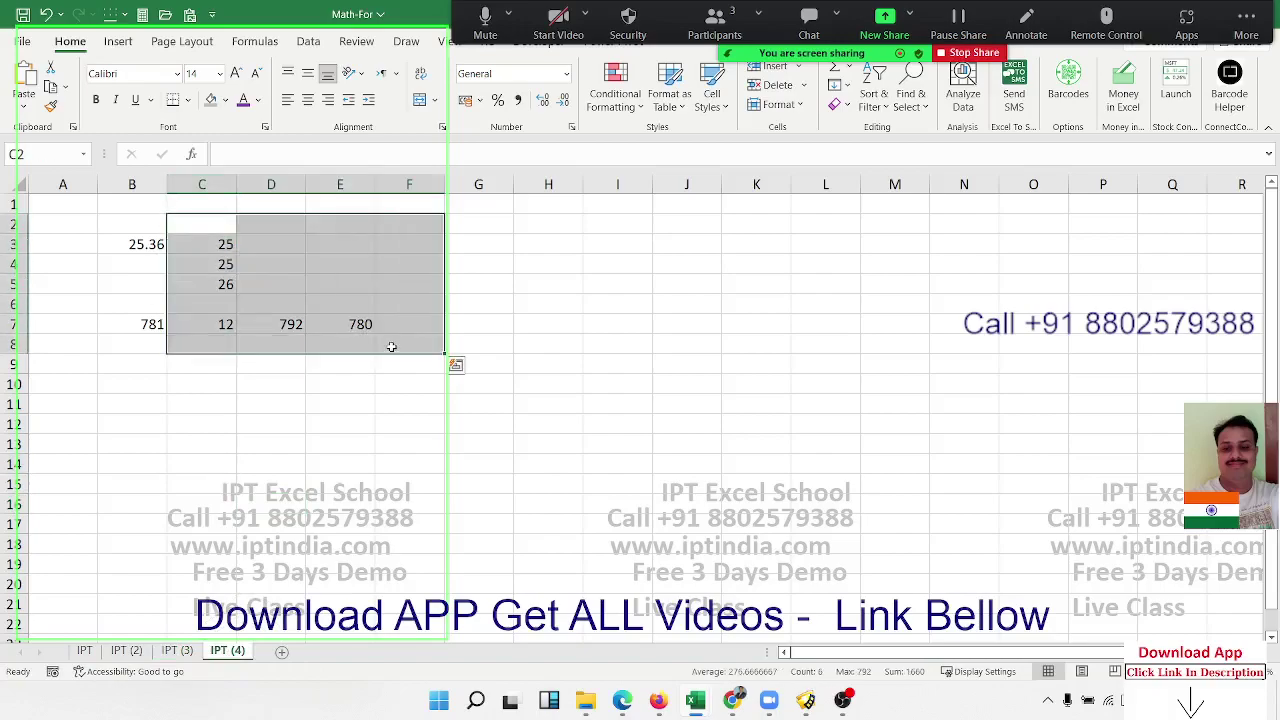
pyautogui.press('Delete')
pyautogui.moveTo(140, 302); pyautogui.dragTo(151, 334)
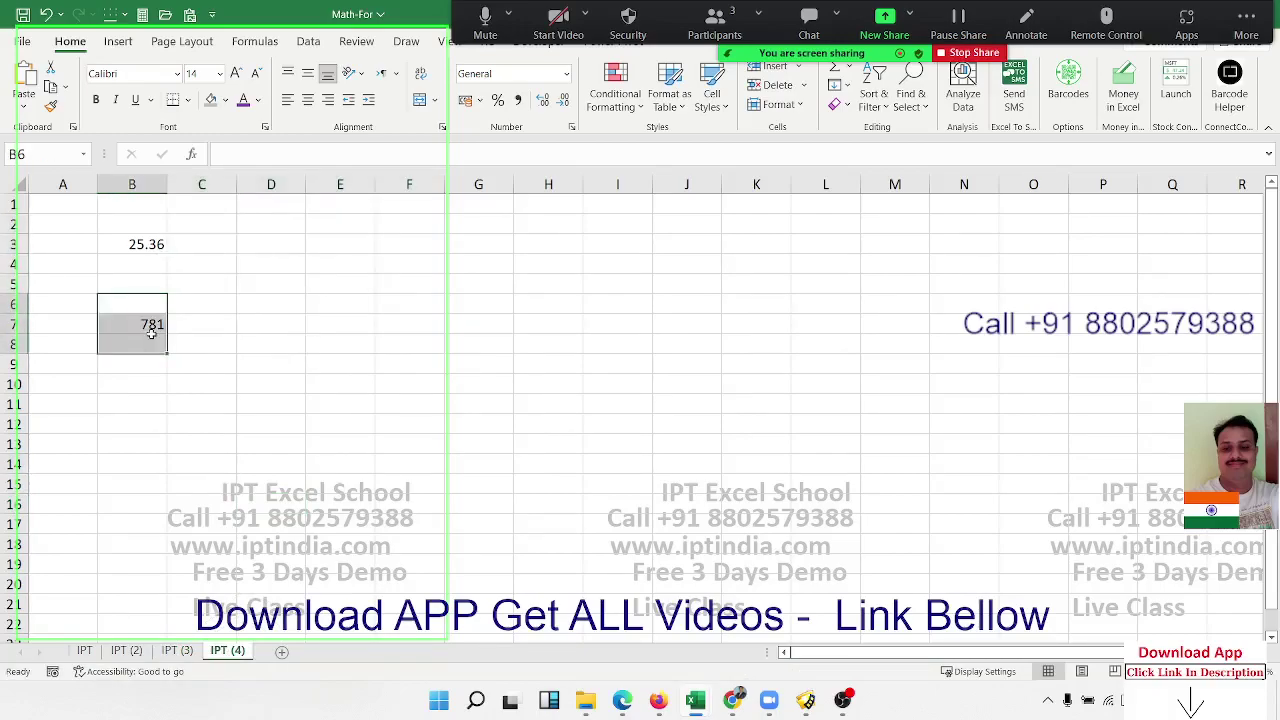
pyautogui.press('Delete')
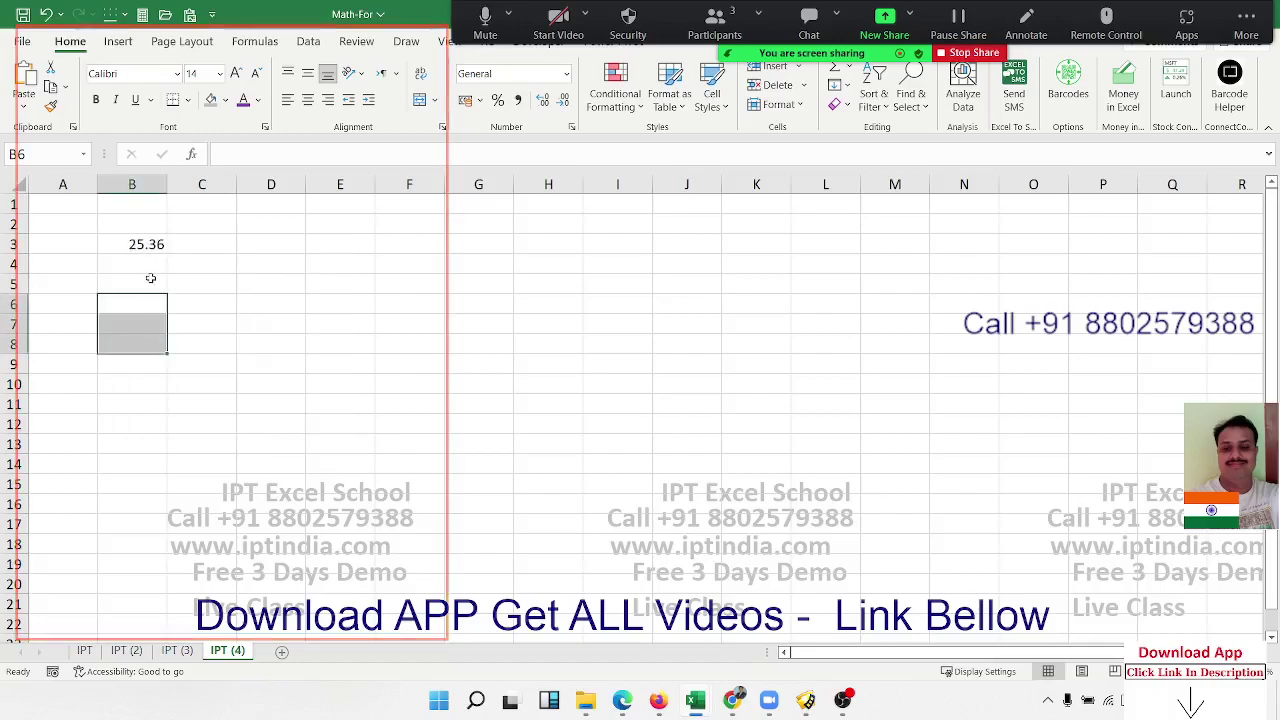
pyautogui.click(145, 244)
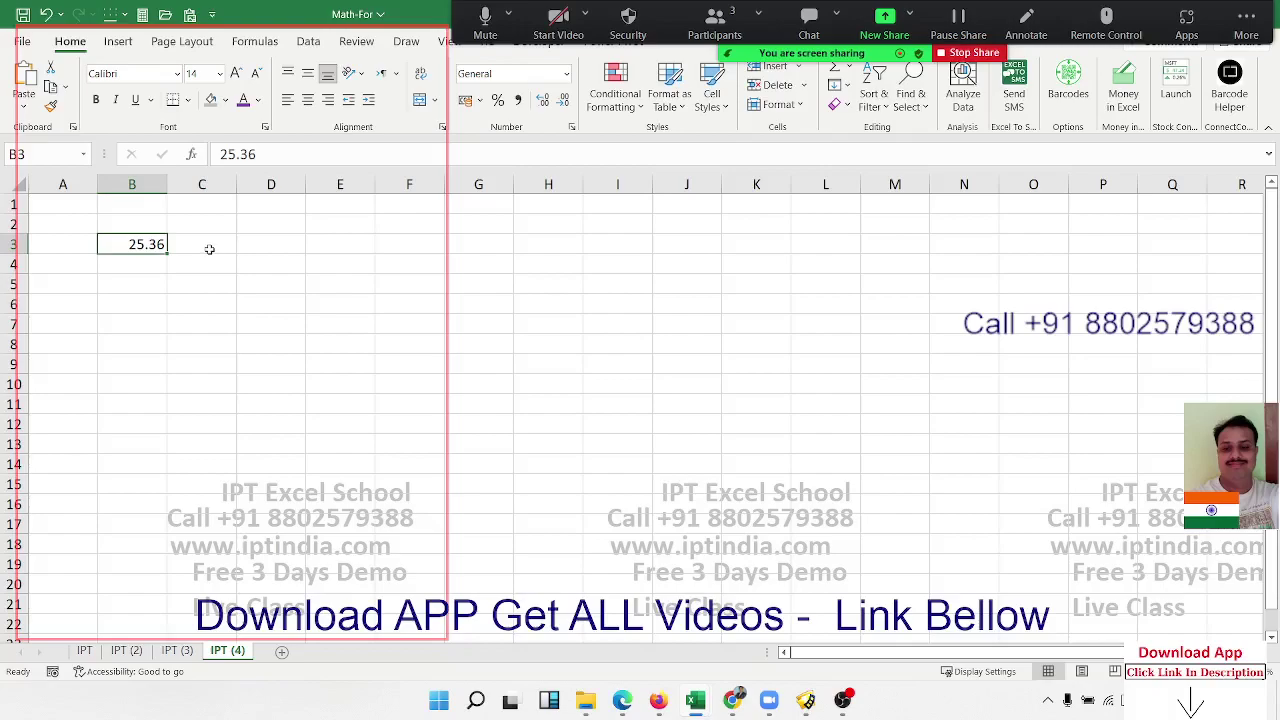
# Enter =INT(B3) in C3, showing 25
pyautogui.click(209, 249)
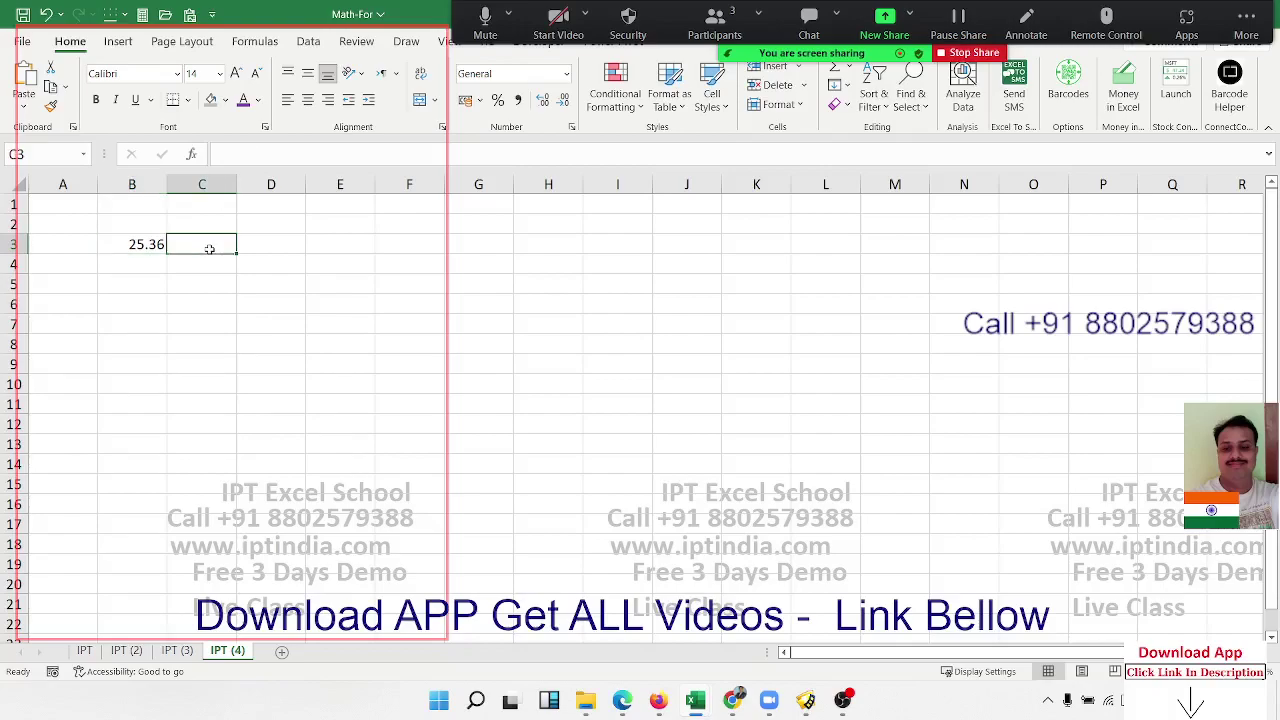
pyautogui.write('=i')
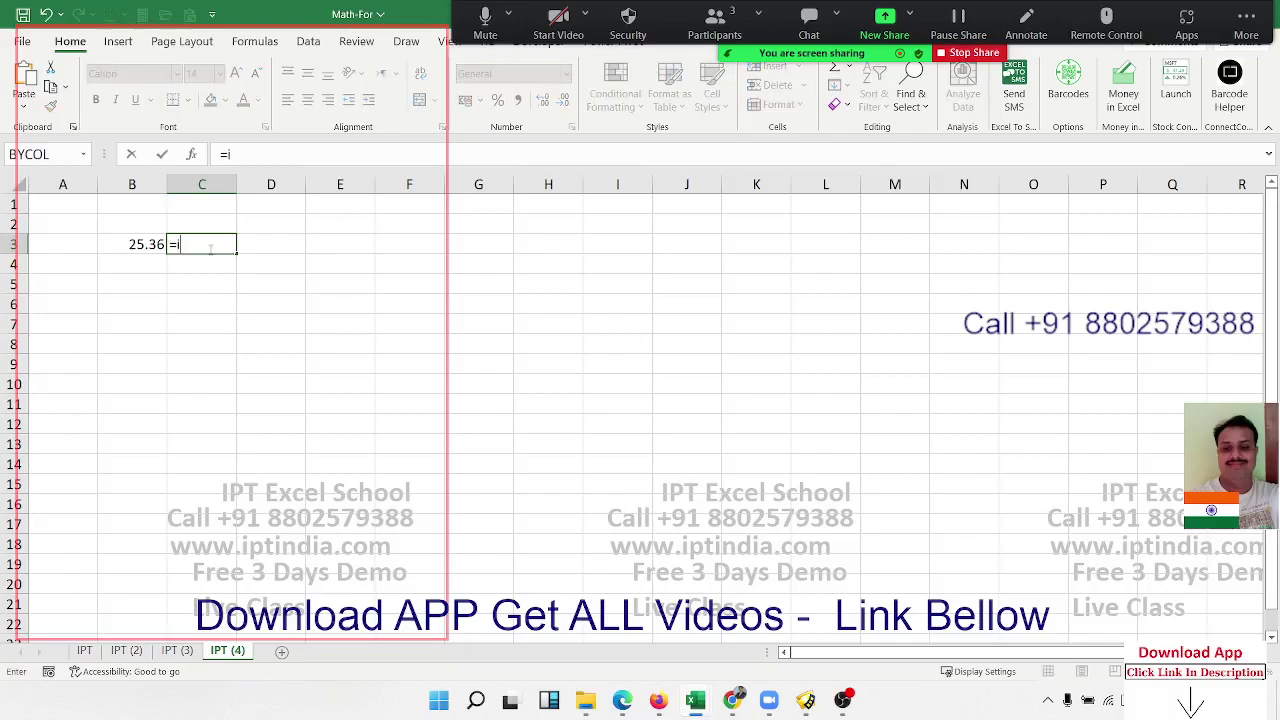
pyautogui.write('nt')
pyautogui.press('Tab')
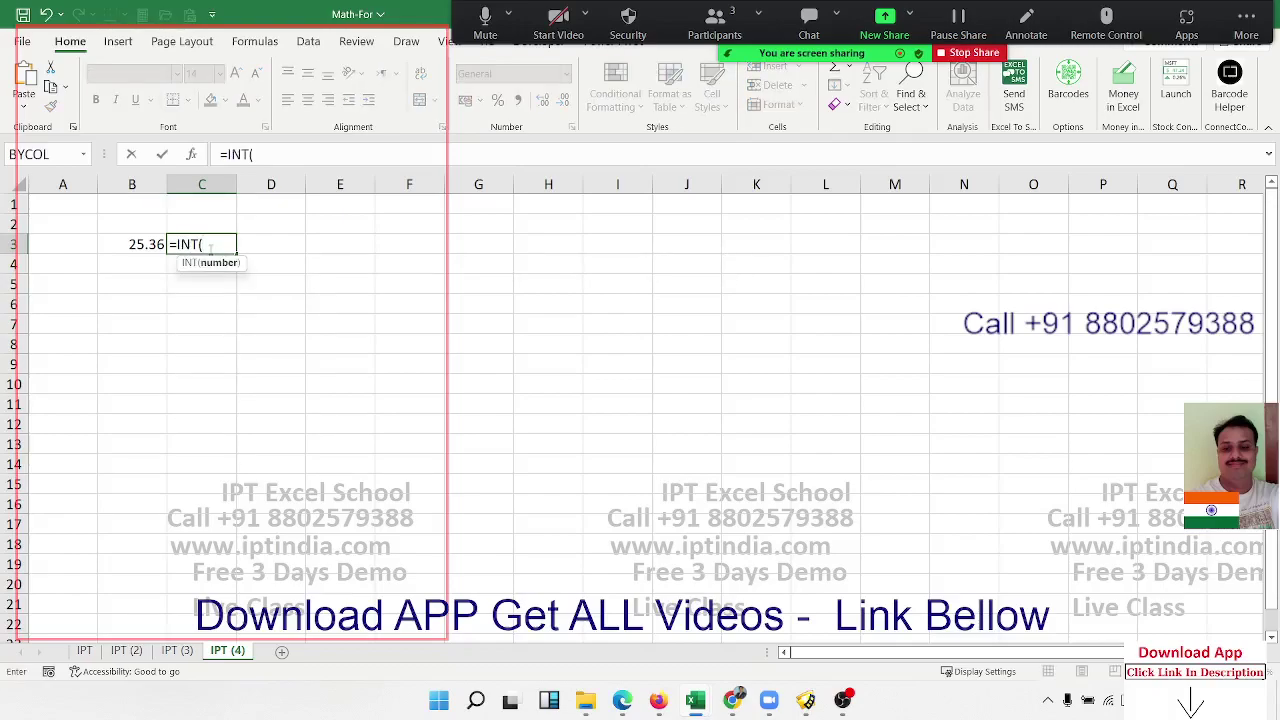
pyautogui.press('Left')
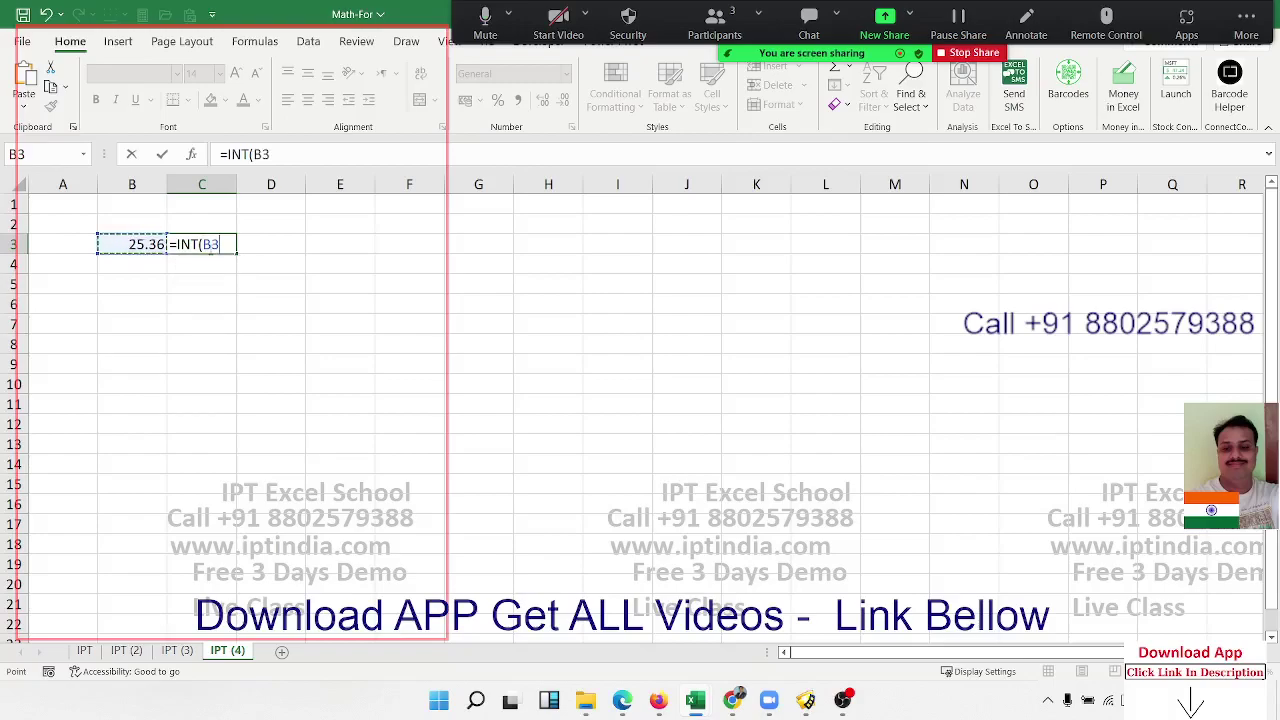
pyautogui.hotkey('ctrl', 'Return')
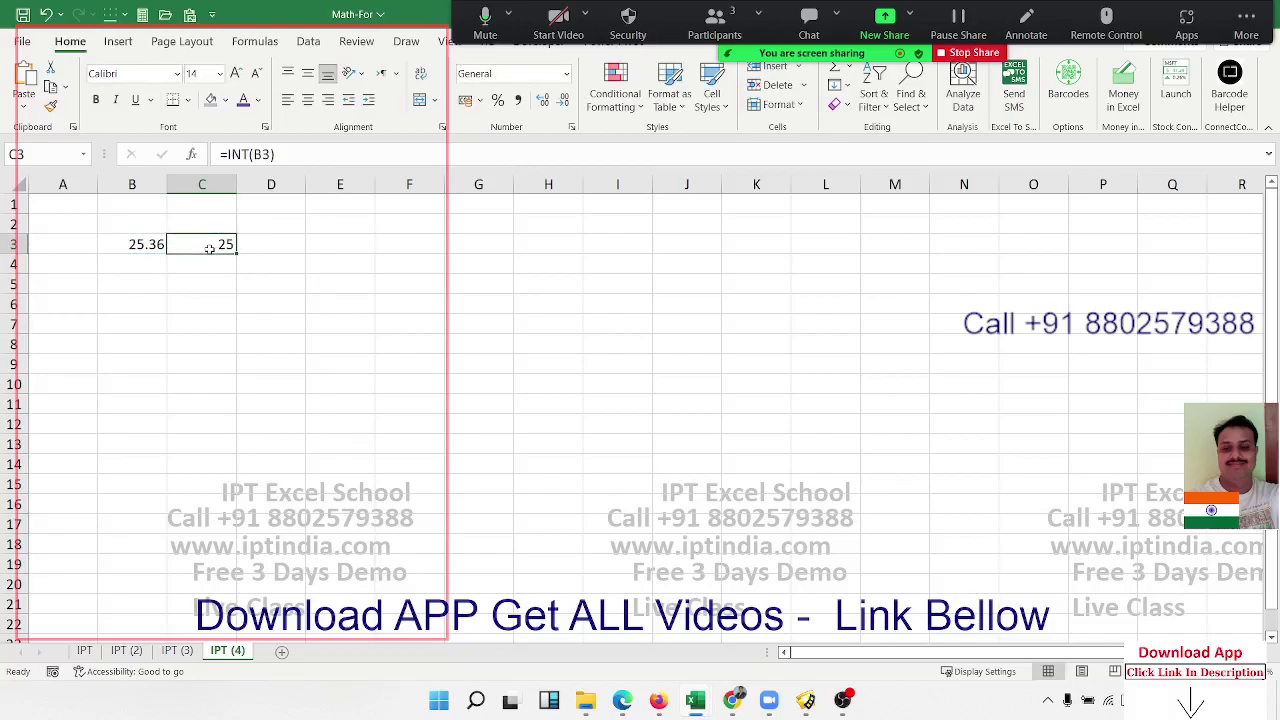
# Enter =B3-INT(B3) in C4 to show the fractional part 0.36
pyautogui.press('Down')
pyautogui.write('=')
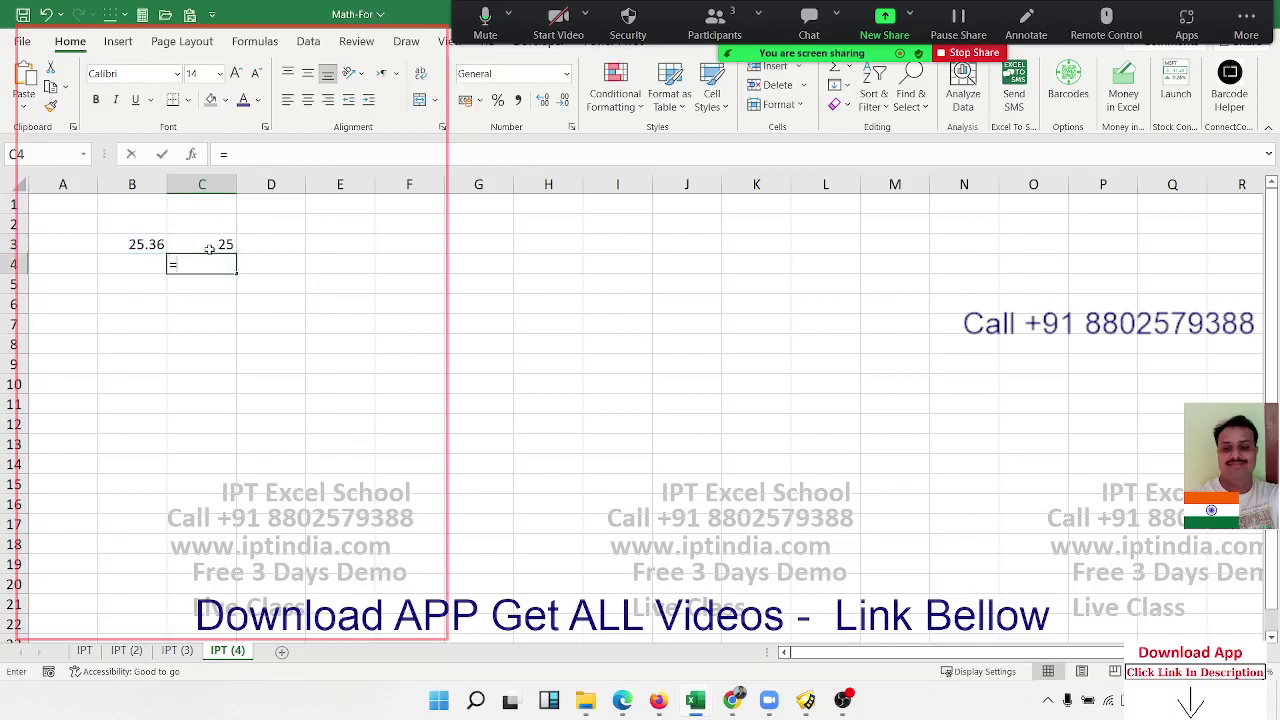
pyautogui.press('Left')
pyautogui.press('Up')
pyautogui.write('-')
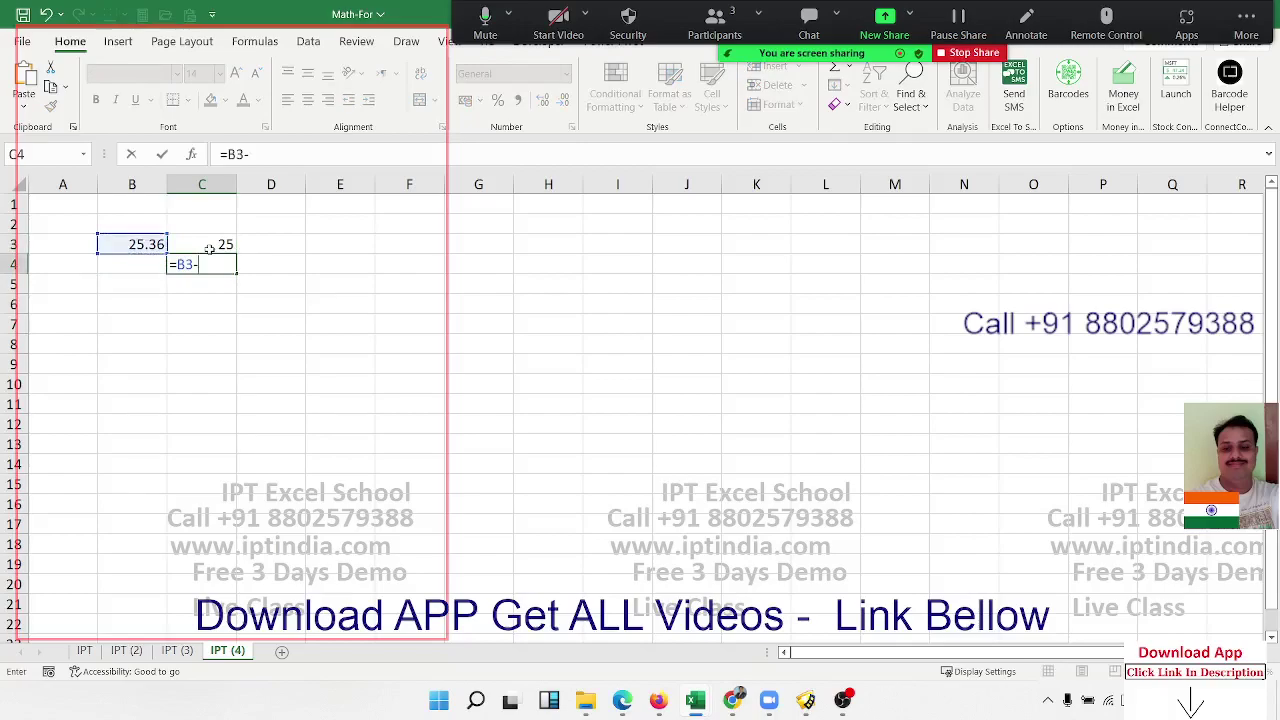
pyautogui.write('Int(')
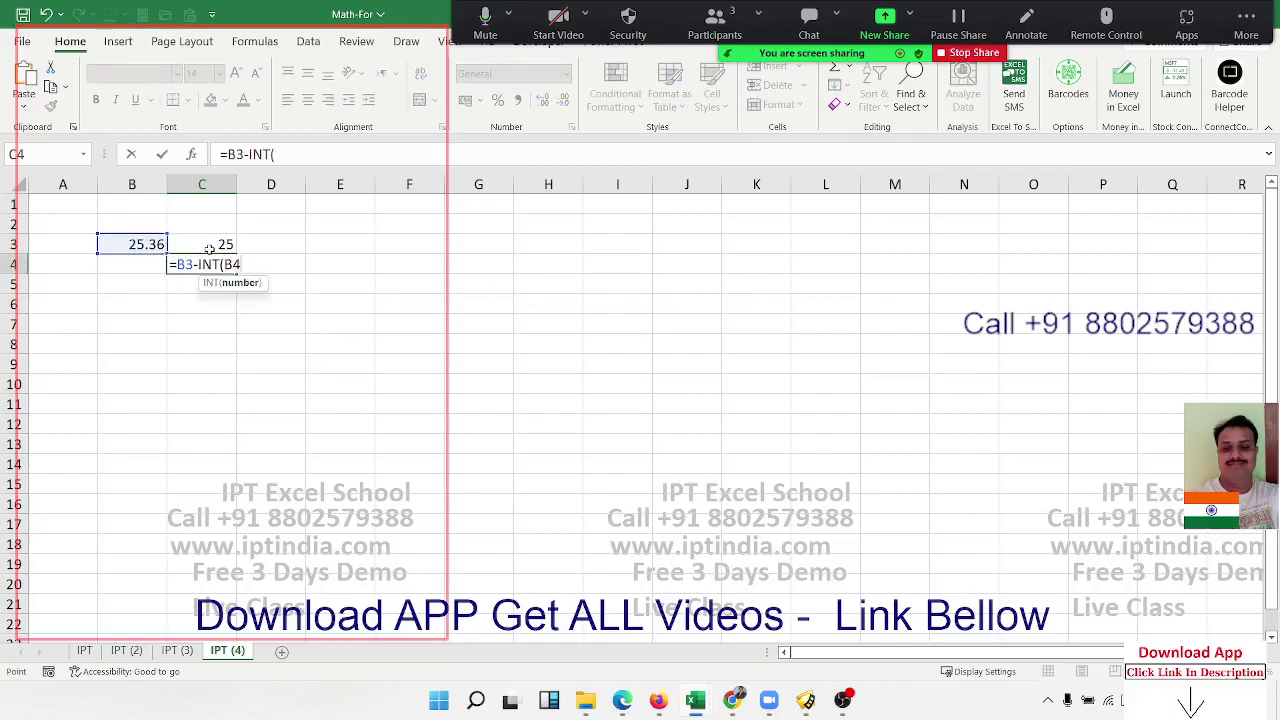
pyautogui.press('Left')
pyautogui.press('Up')
pyautogui.write(')')
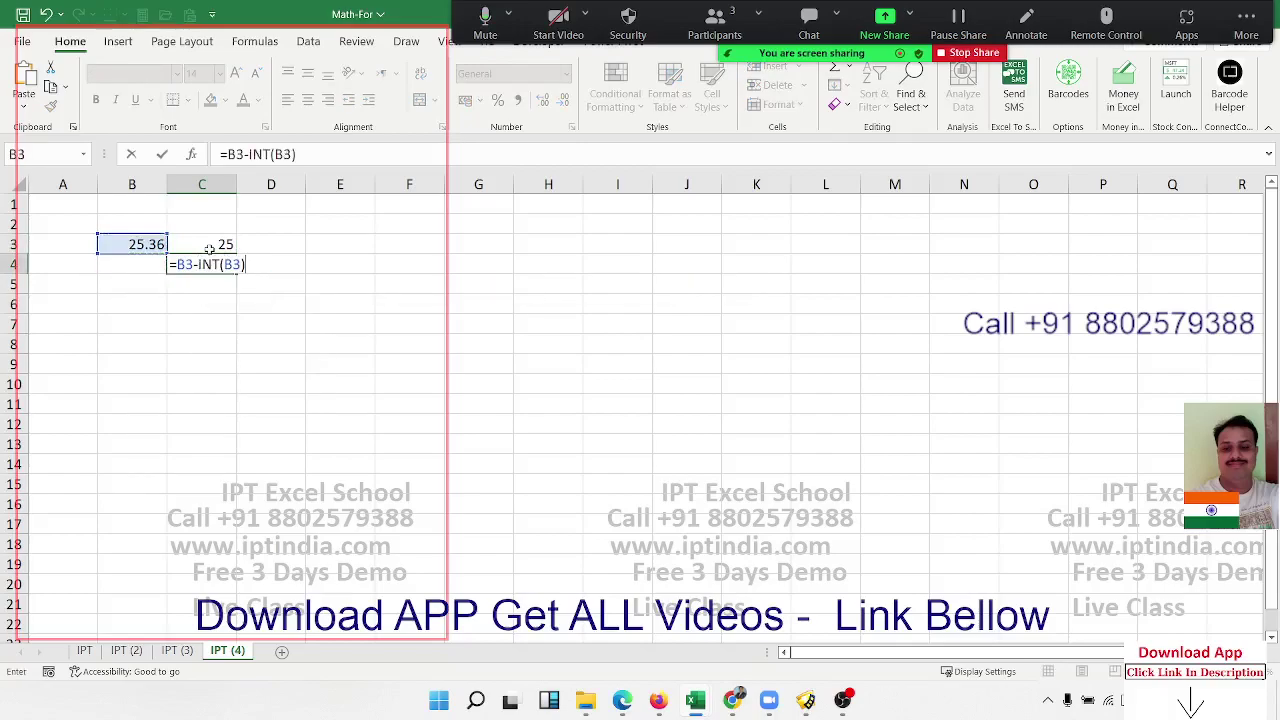
pyautogui.press('Return')
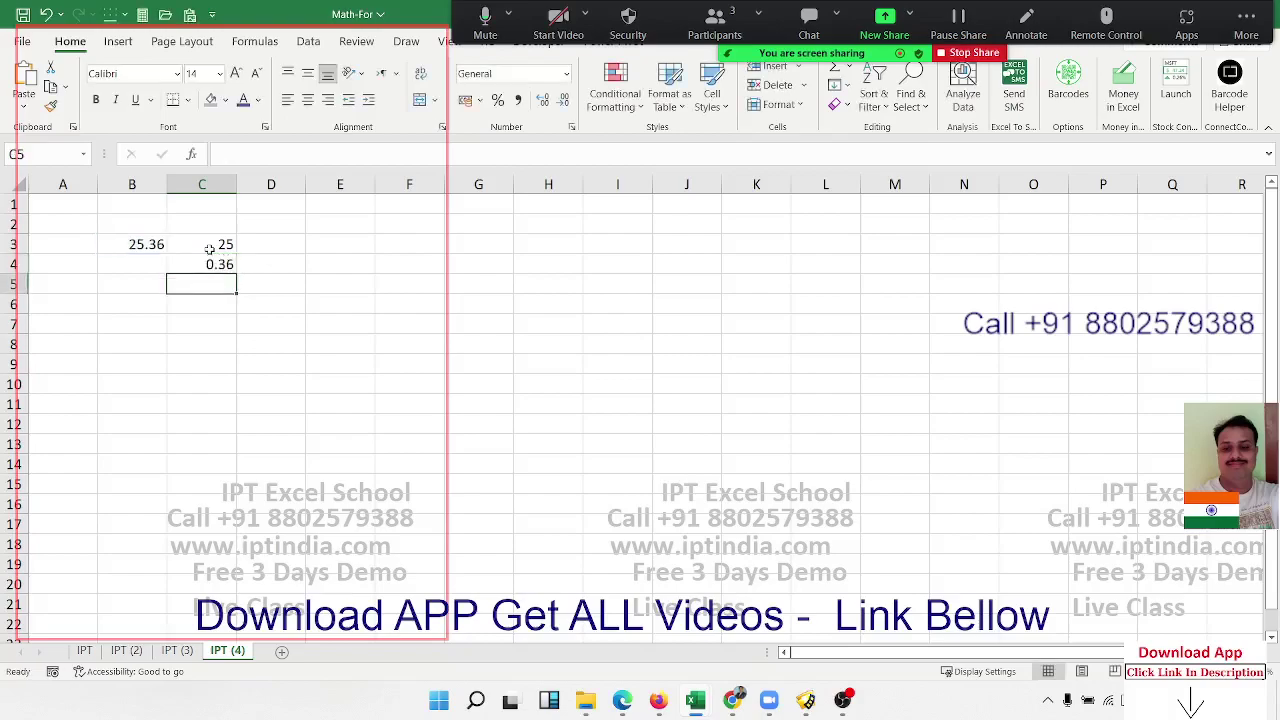
pyautogui.press('Up')
pyautogui.press('Down')
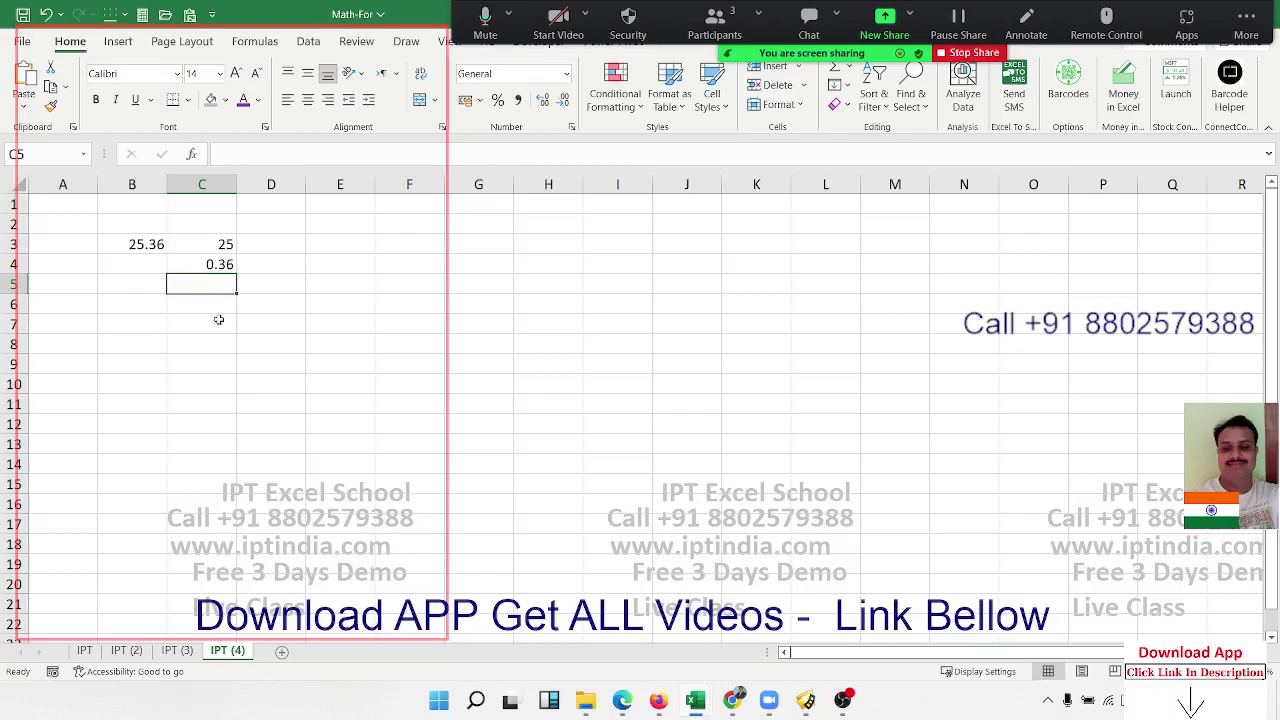
# Enter 14 in B7 and 5 in C7
pyautogui.click(111, 321)
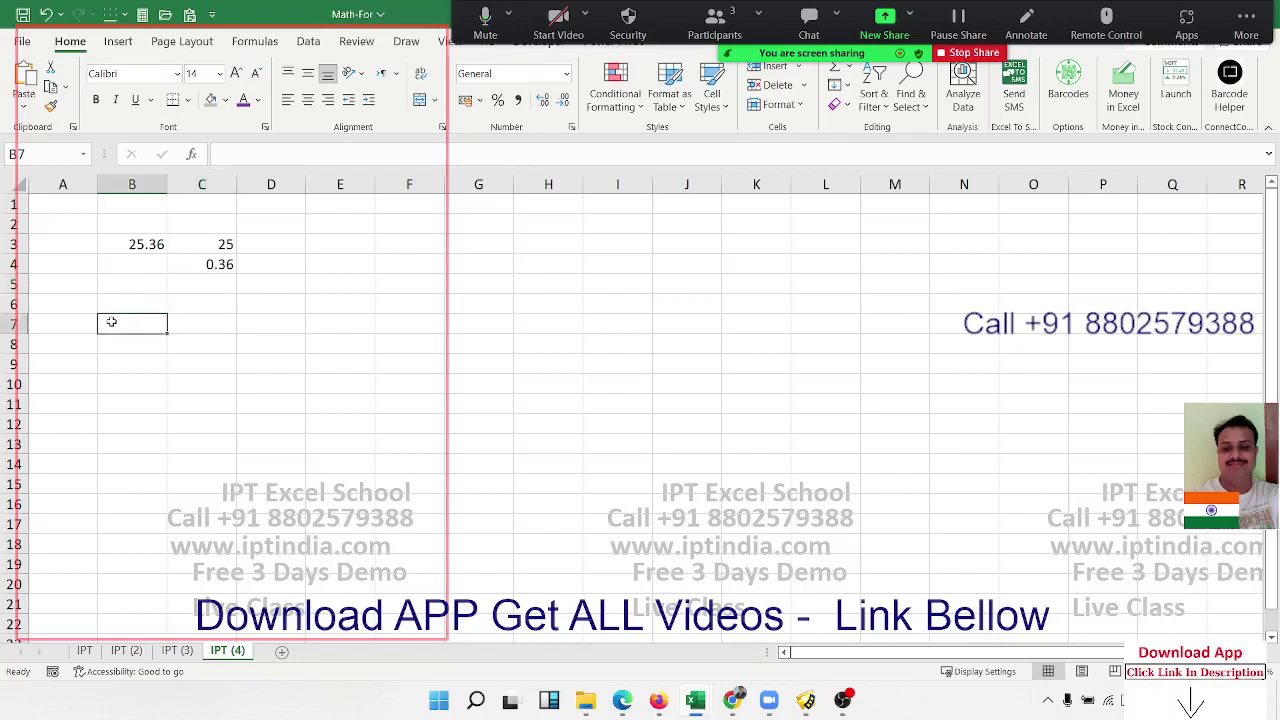
pyautogui.write('14')
pyautogui.press('Tab')
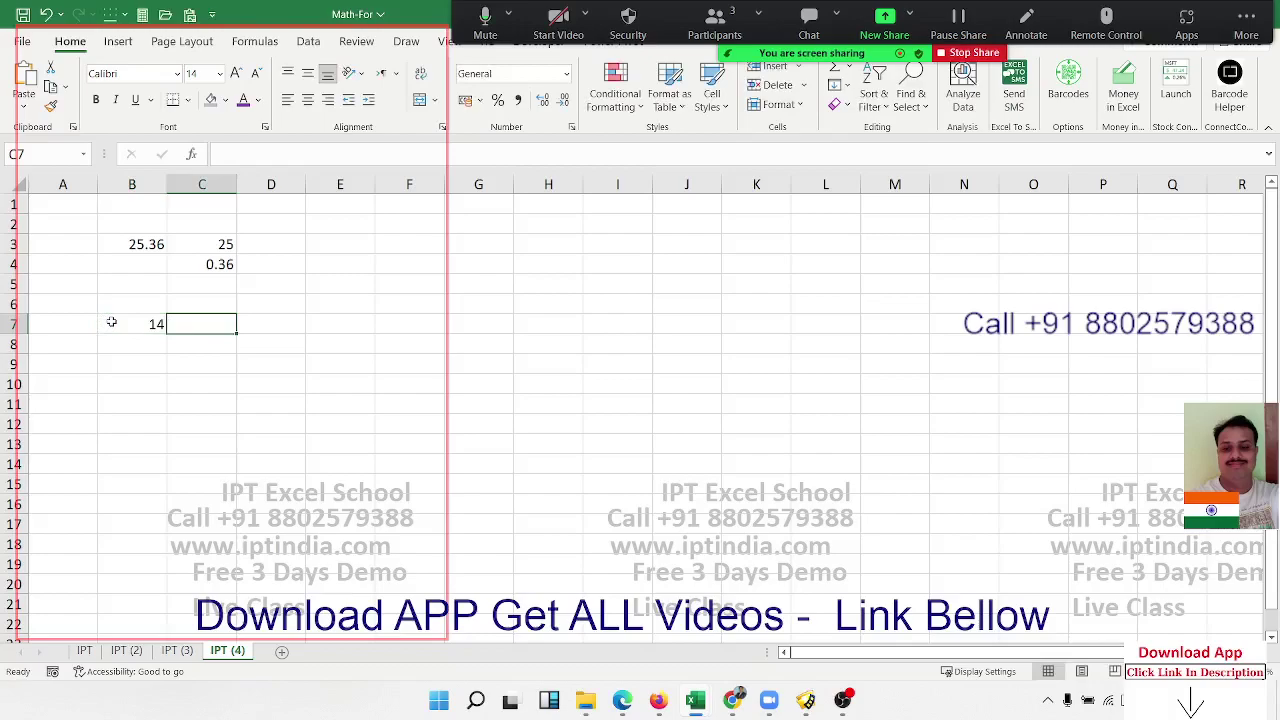
pyautogui.write('5')
pyautogui.press('Tab')
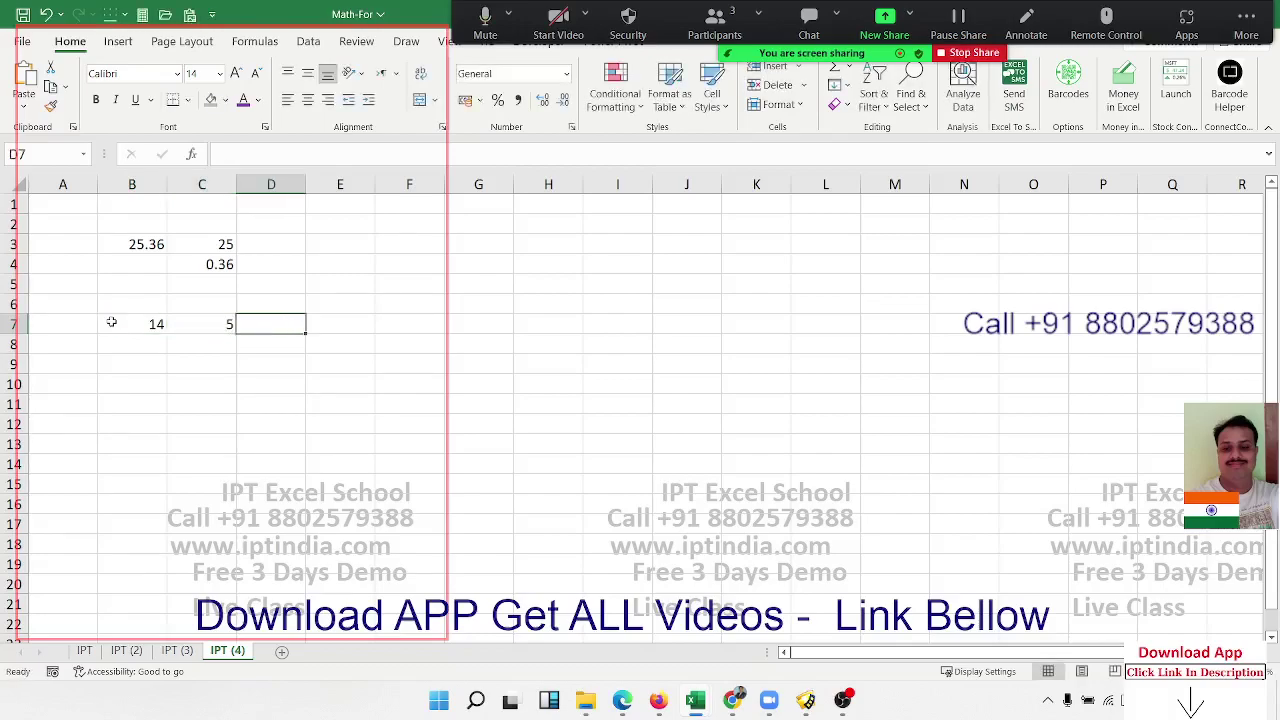
# In D8, enter =MOD(B7,C7) so it returns the remainder 4
pyautogui.press('Down')
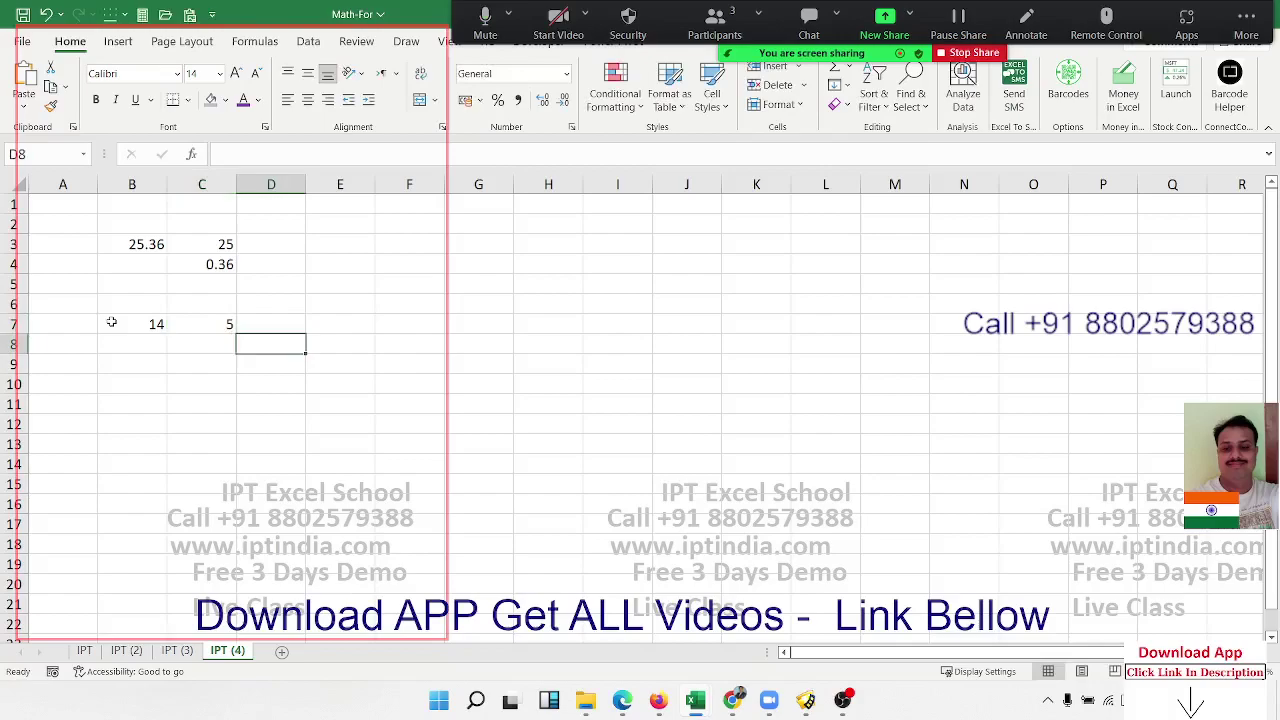
pyautogui.write('=mo')
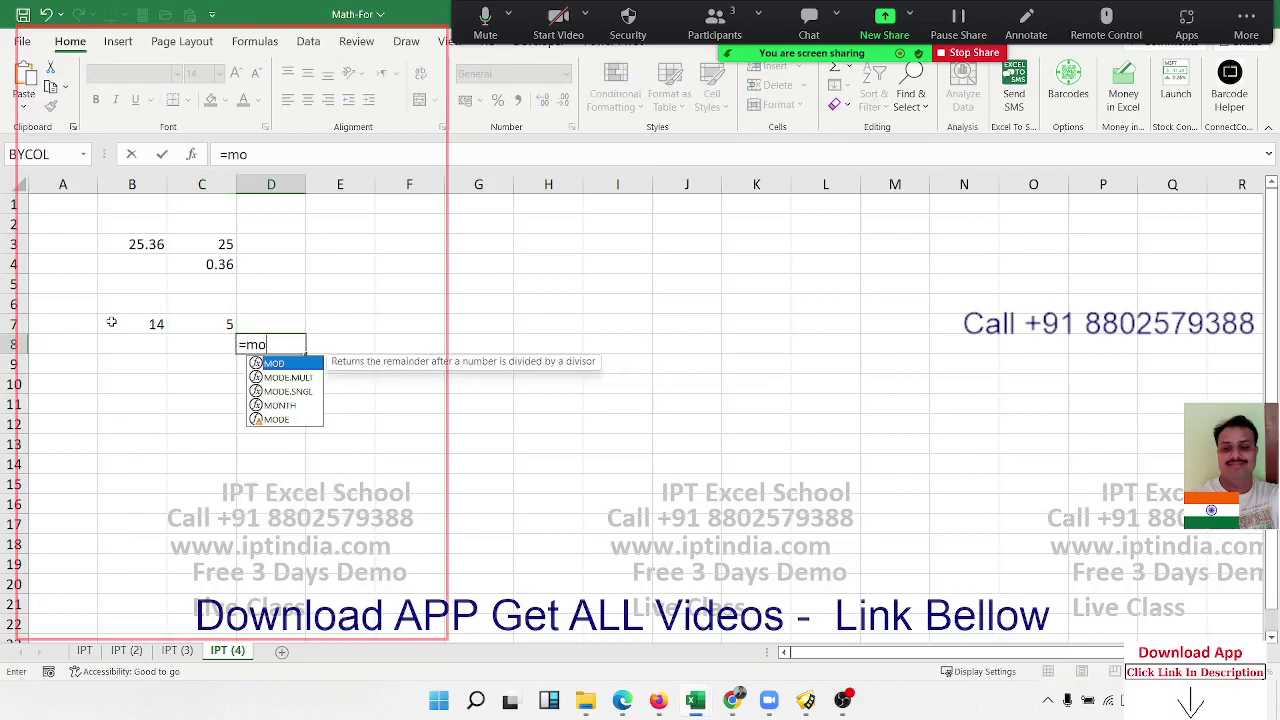
pyautogui.write('d')
pyautogui.press('Tab')
pyautogui.press('Left')
pyautogui.press('Up')
pyautogui.press('Left')
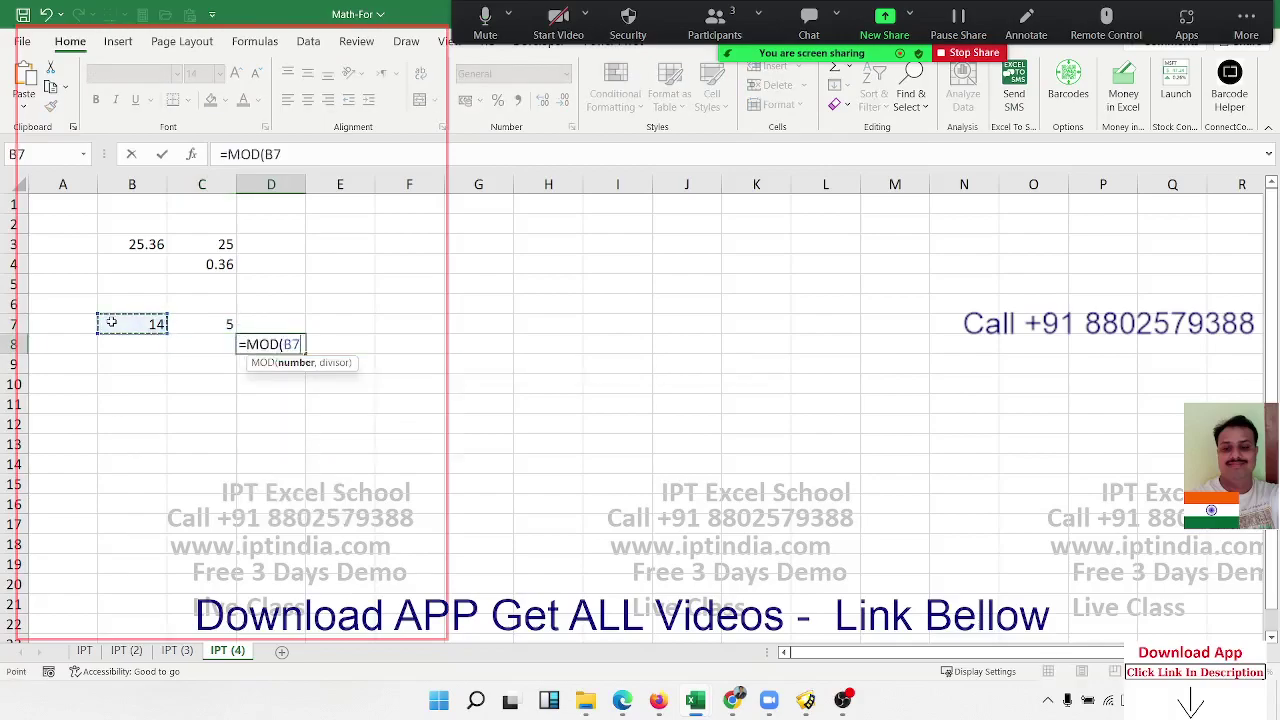
pyautogui.write(',')
pyautogui.press('Up')
pyautogui.press('Left')
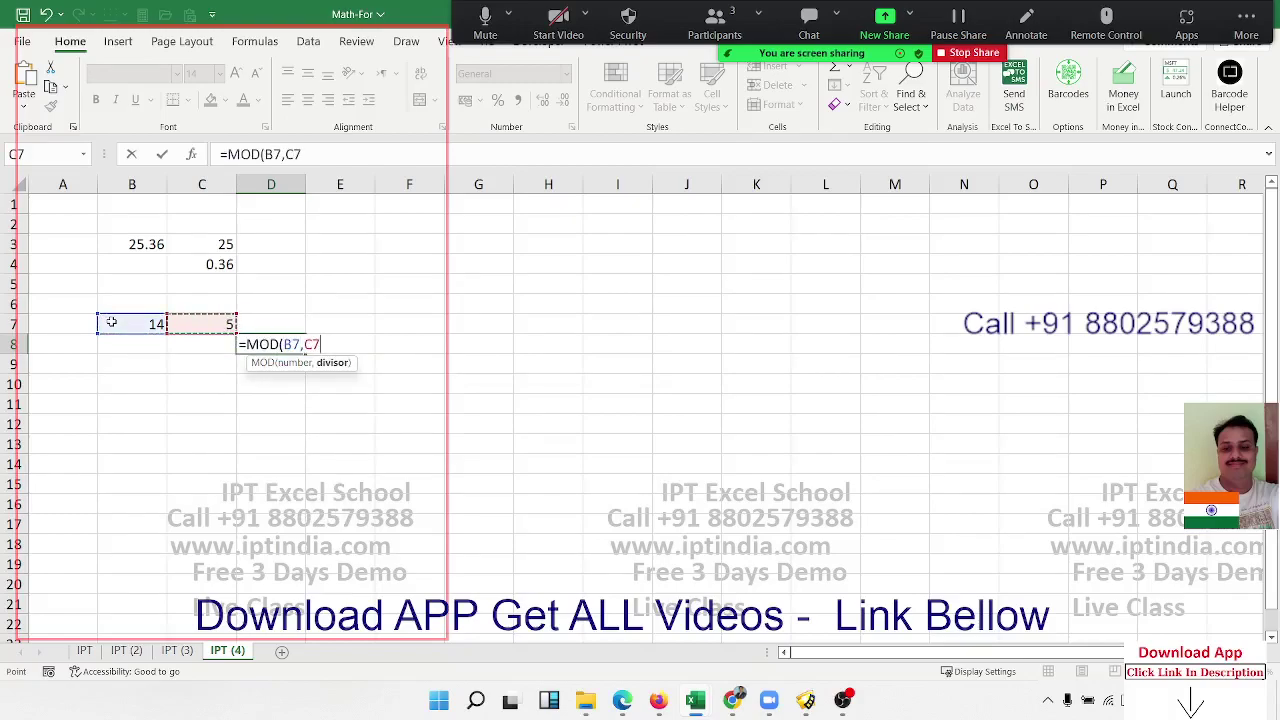
pyautogui.write(')')
pyautogui.press('Return')
pyautogui.press('Up')
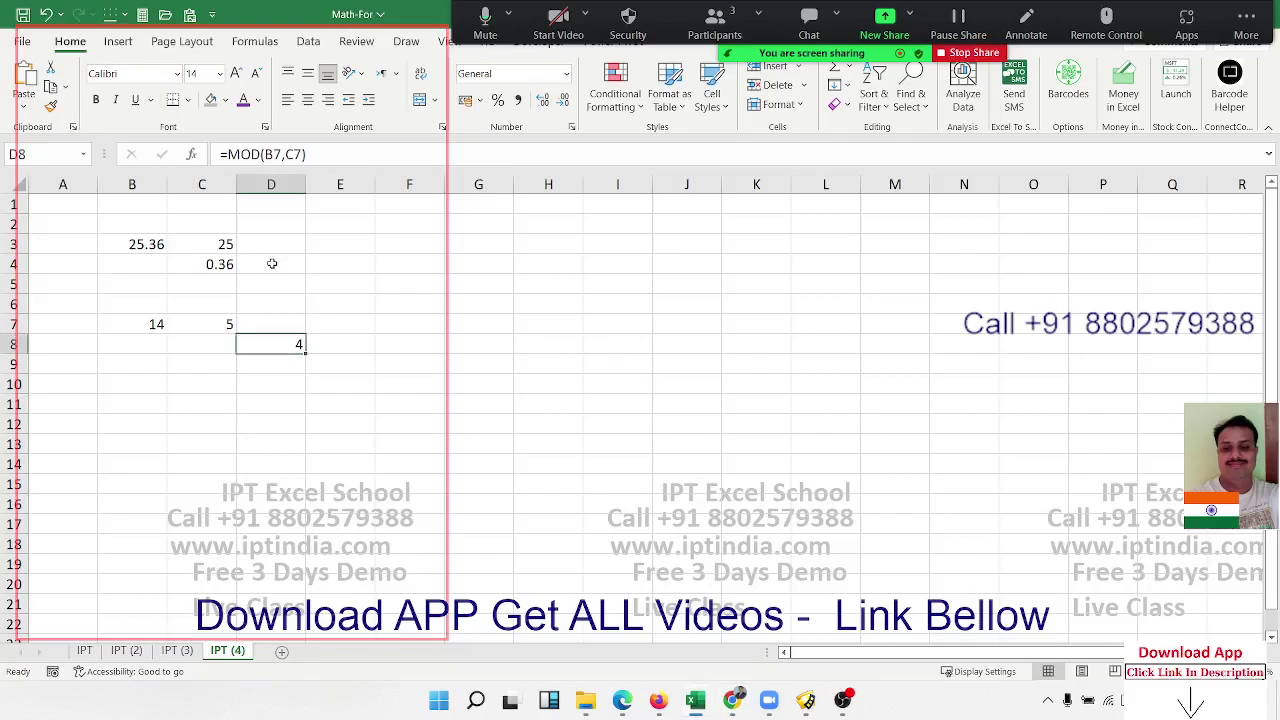
# Enter =MOD(B3,1) in B5 to get 0.36, the decimal part of 25.36
pyautogui.click(140, 282)
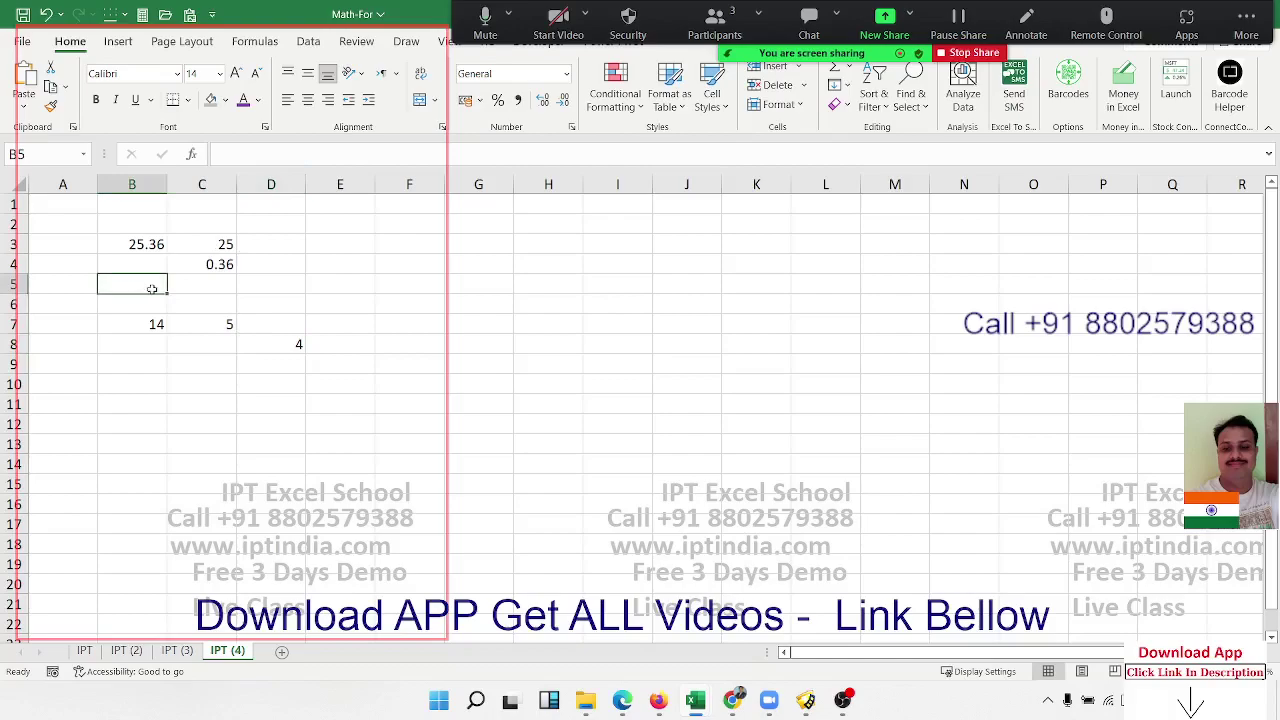
pyautogui.write('=mod')
pyautogui.press('Tab')
pyautogui.press('Up')
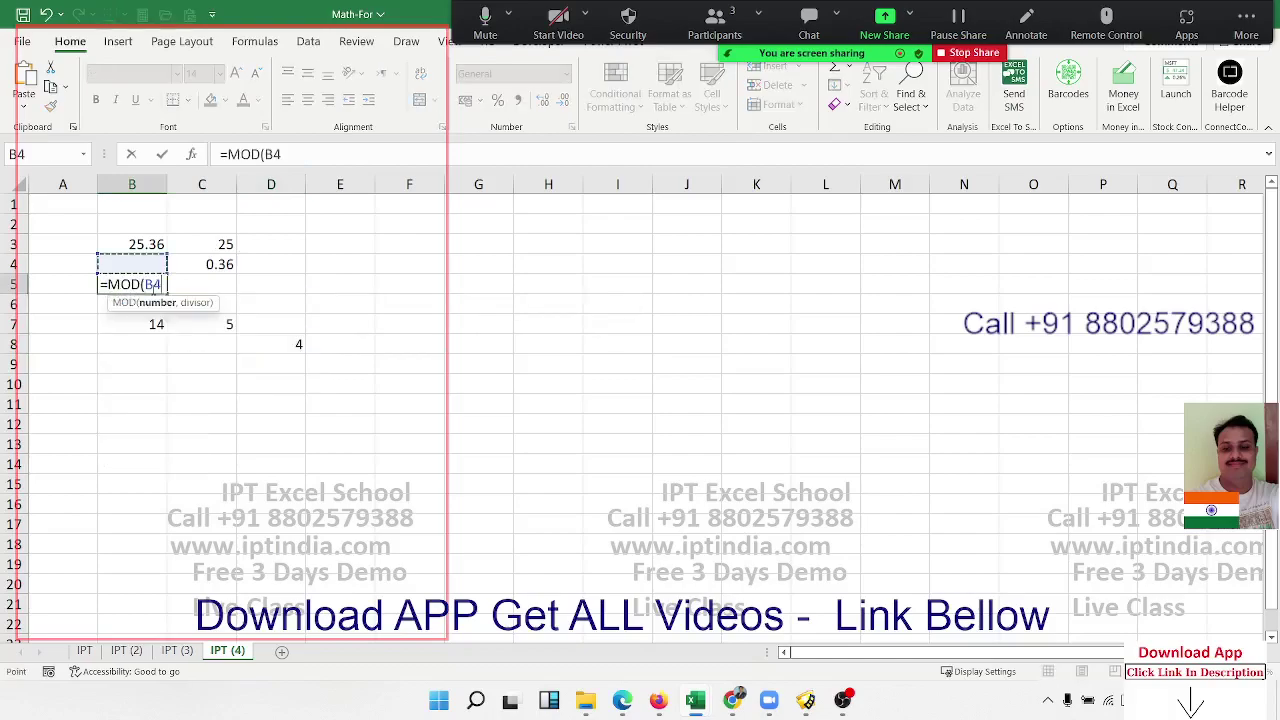
pyautogui.press('Up')
pyautogui.write(',')
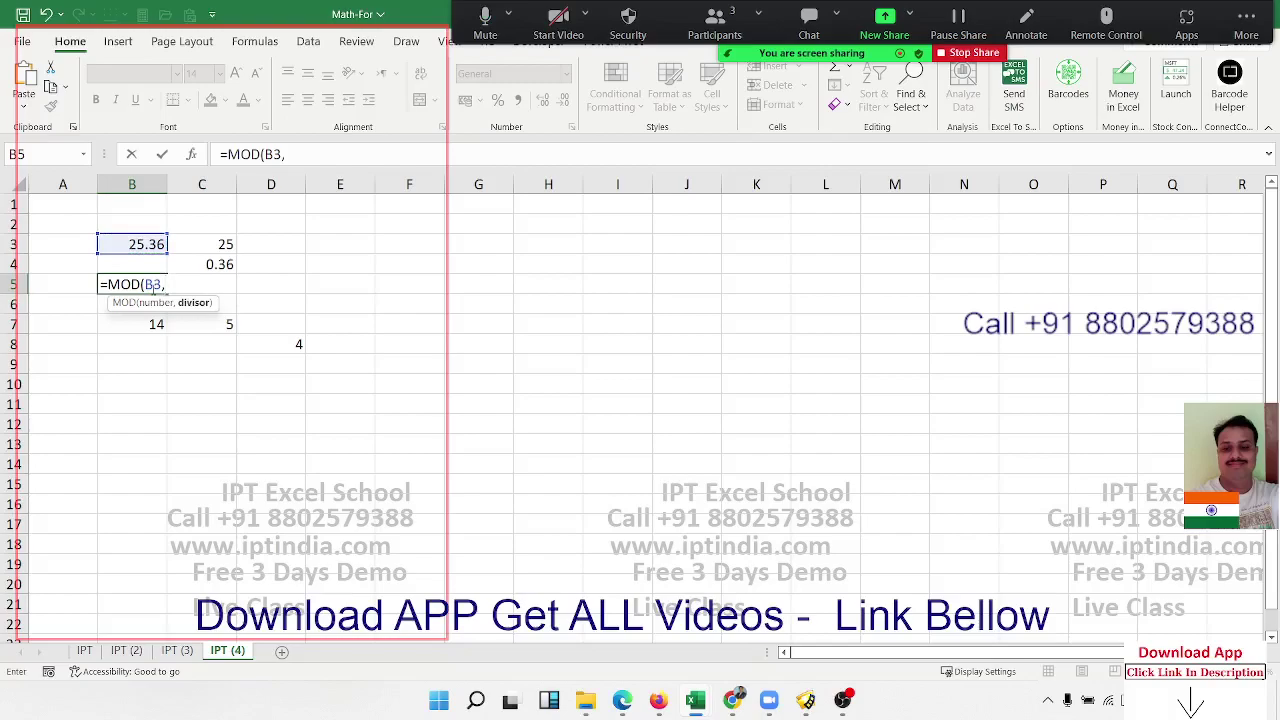
pyautogui.write('1')
pyautogui.hotkey('ctrl', 'Return')
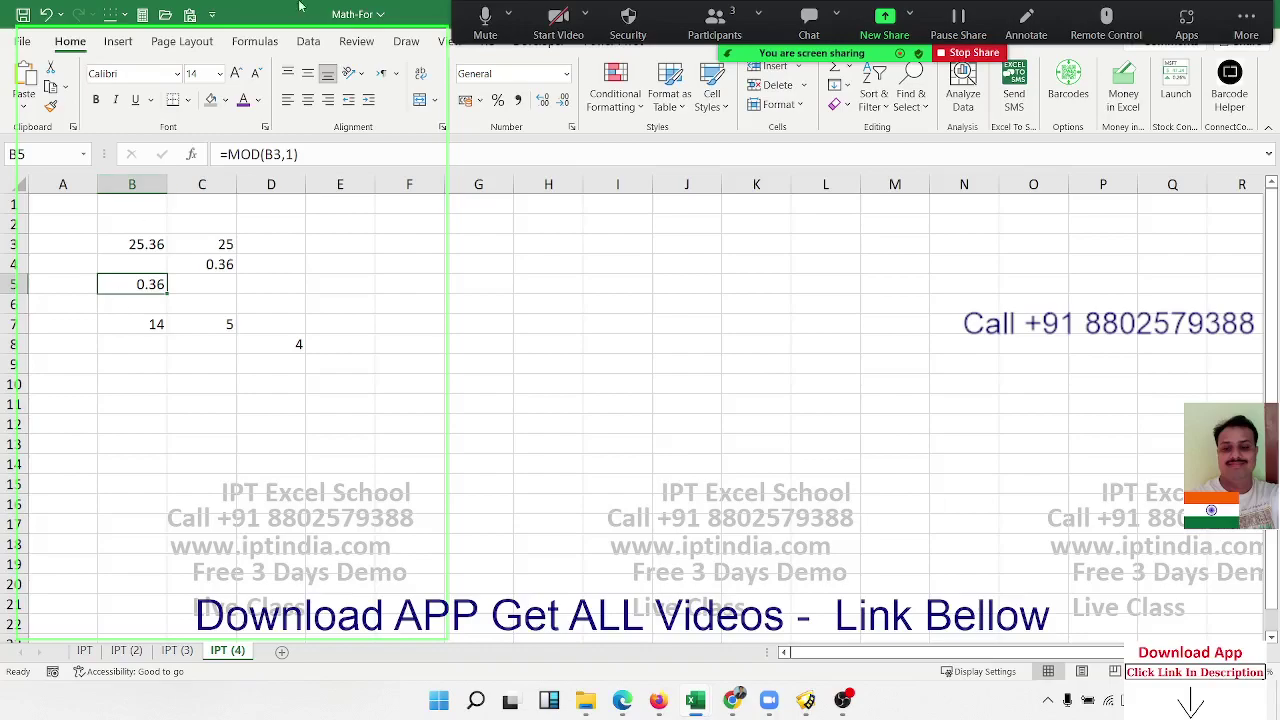
# Toggle the meeting microphone, then review the values in B7, B5 and C4
pyautogui.click(491, 22)
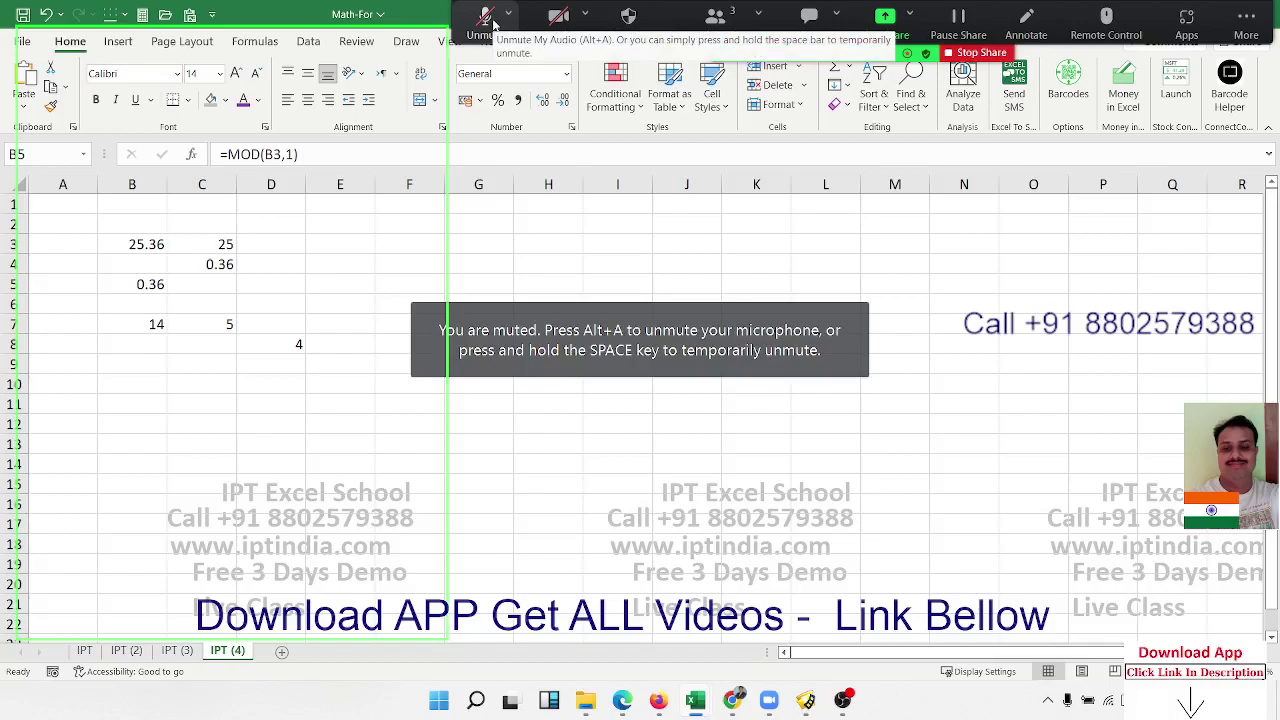
pyautogui.click(491, 22)
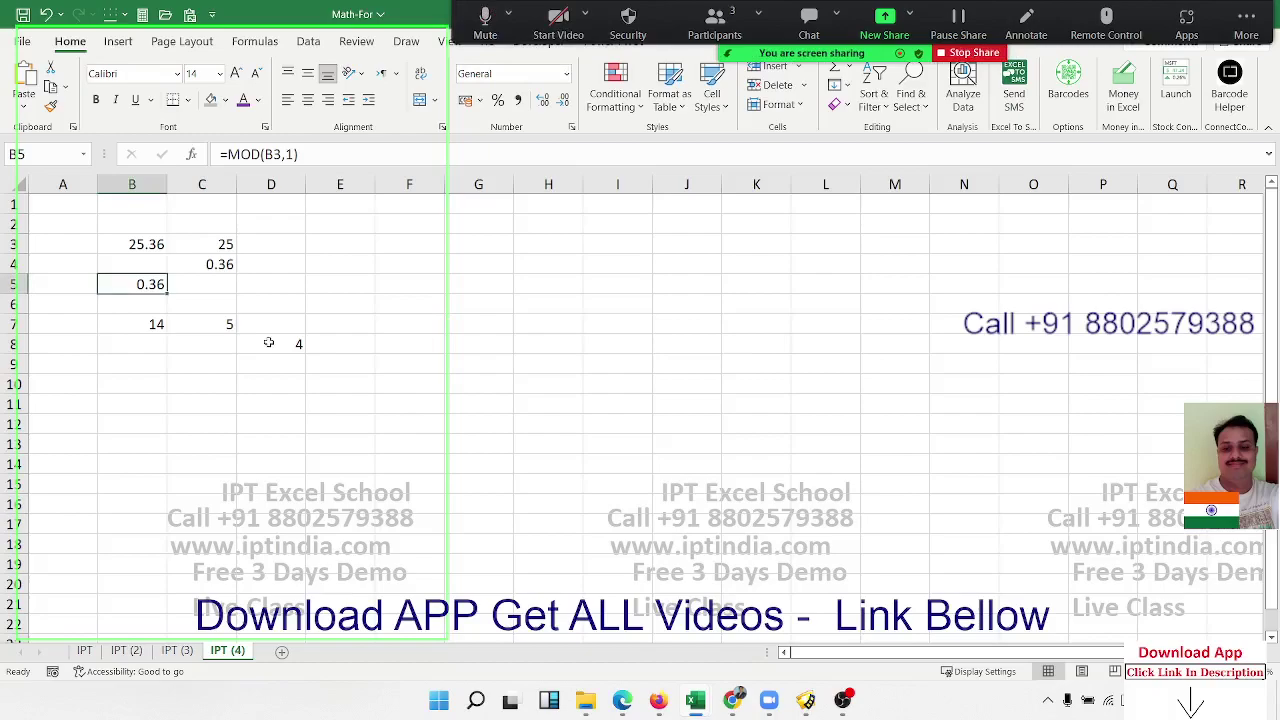
pyautogui.click(150, 368)
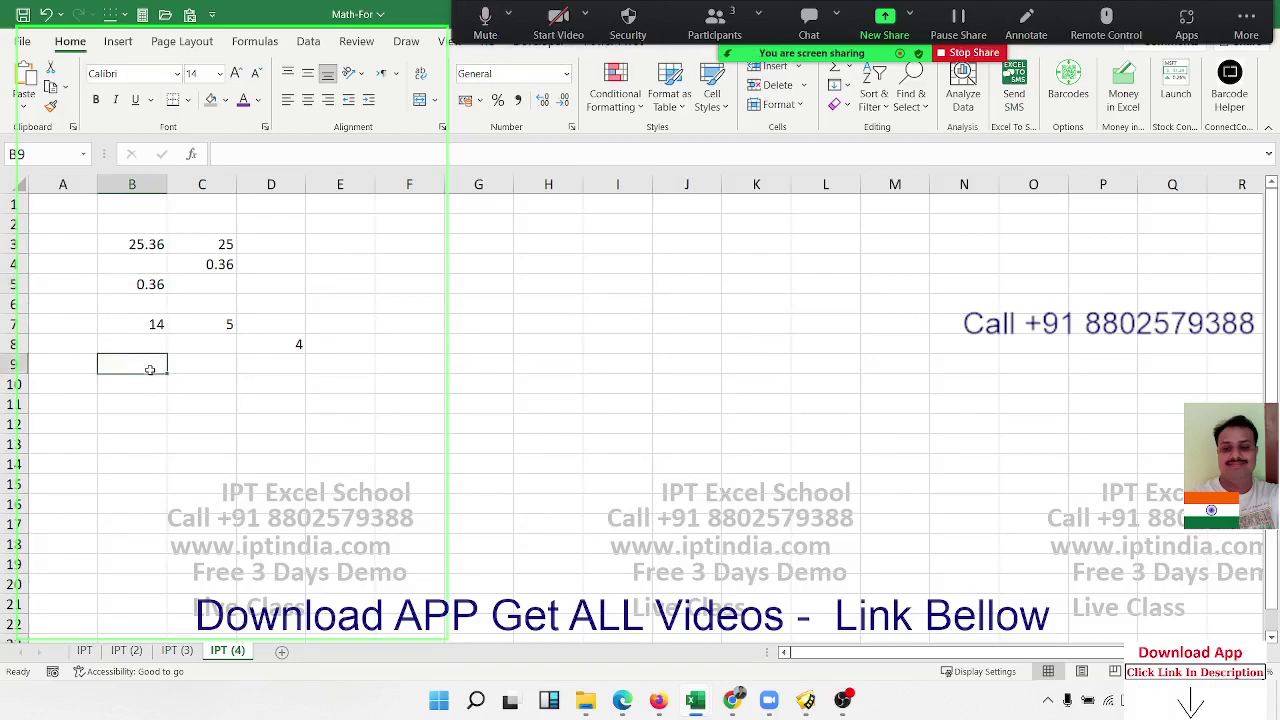
pyautogui.click(157, 323)
pyautogui.click(156, 284)
pyautogui.click(230, 266)
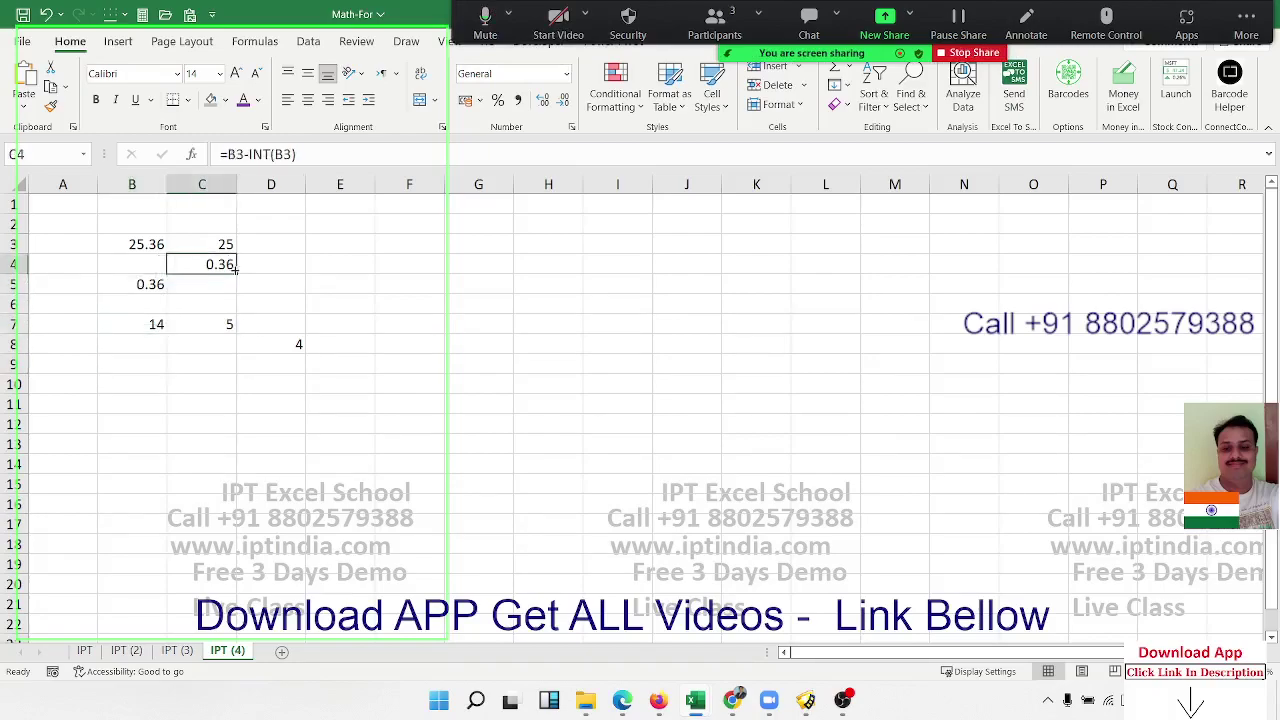
pyautogui.click(252, 400)
pyautogui.click(162, 381)
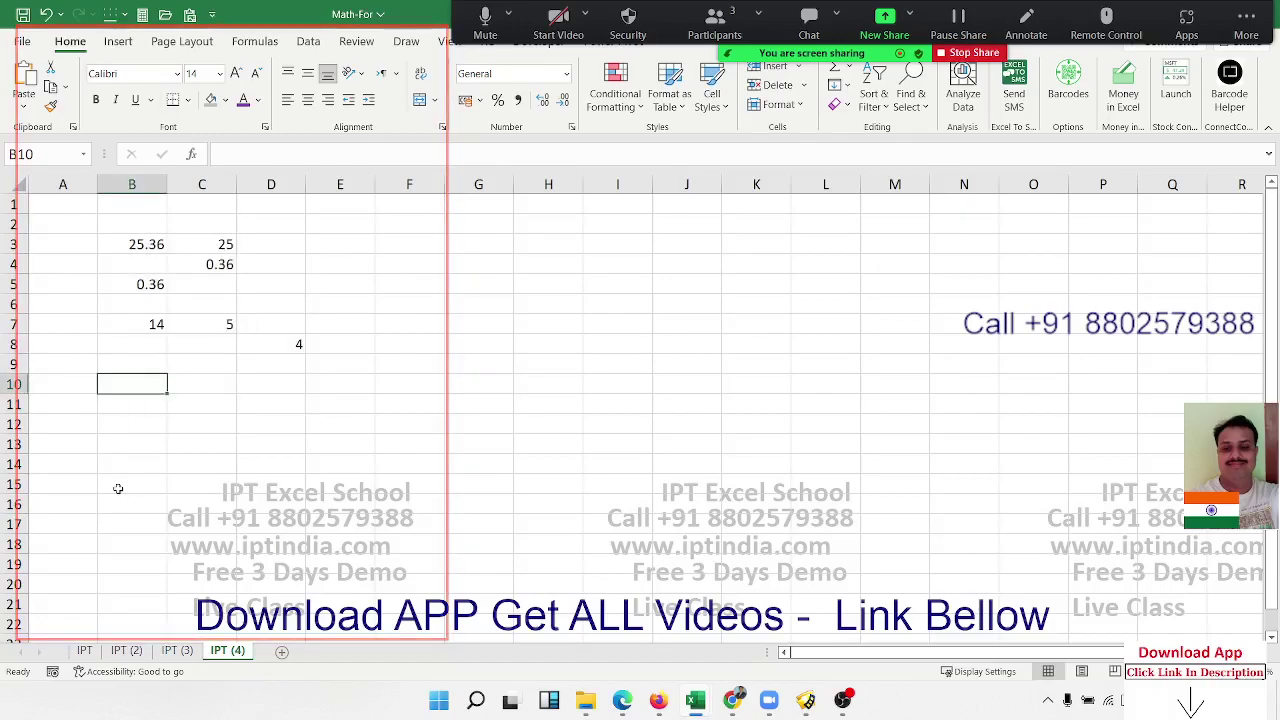
# Enter =TODAY() in B9 to show the date 07-09-2022
pyautogui.click(150, 362)
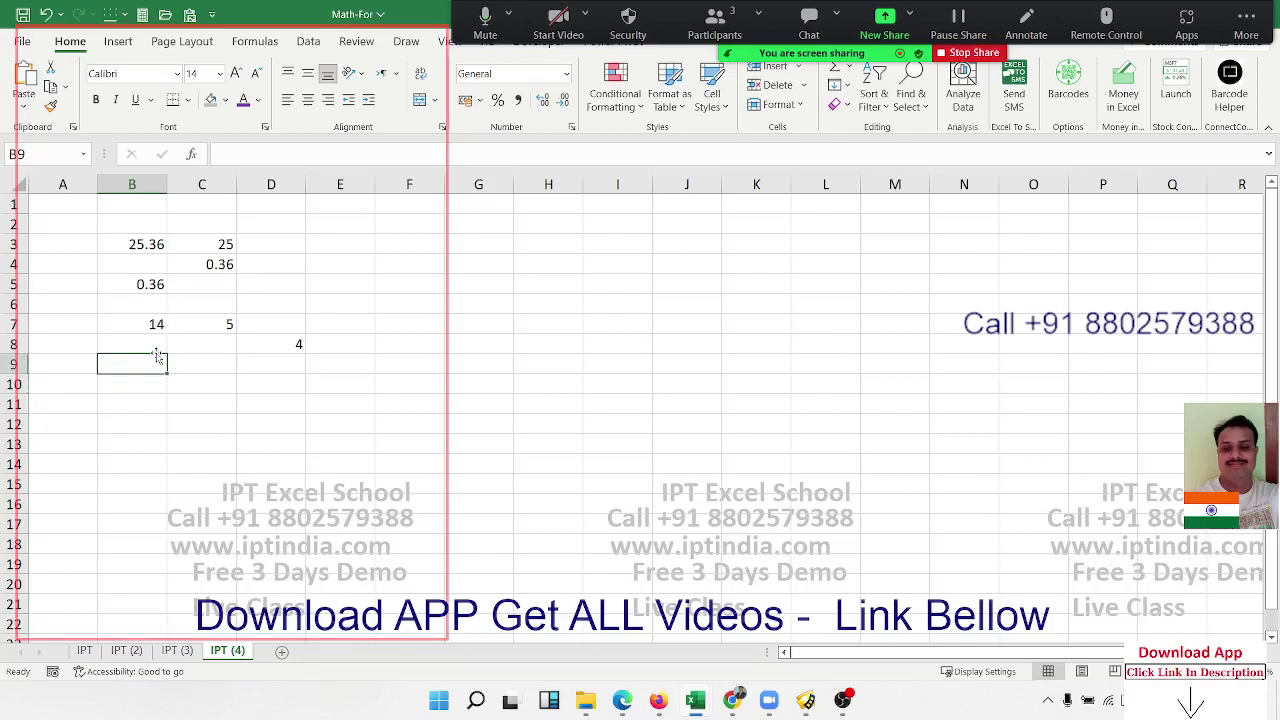
pyautogui.write('=Tod')
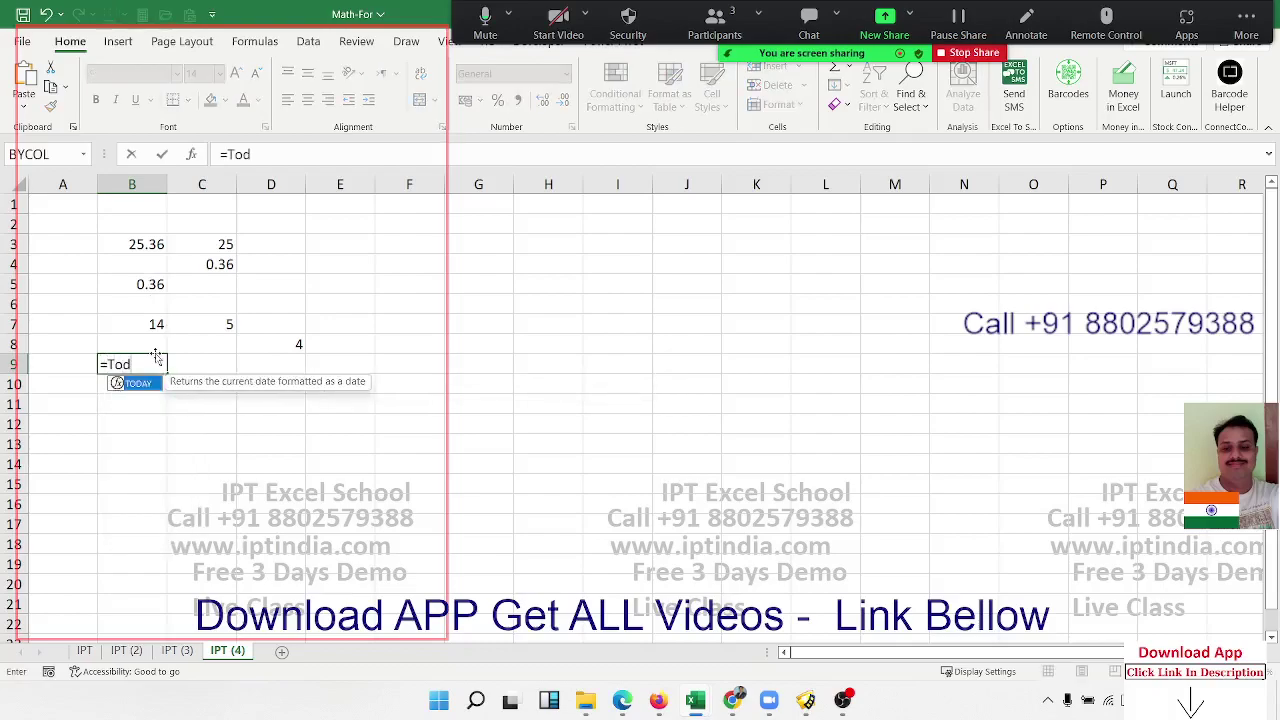
pyautogui.write('ay')
pyautogui.press('Tab')
pyautogui.press('Return')
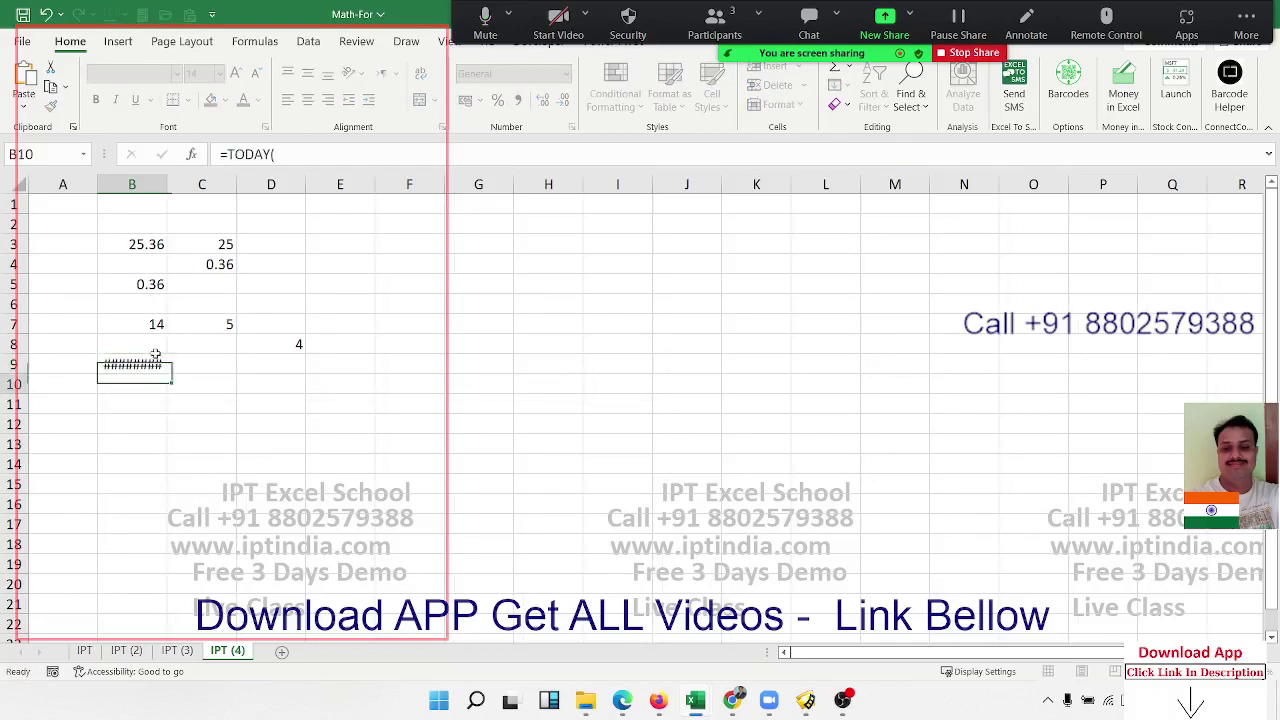
# Enter =NOW() in C9
pyautogui.press('Tab')
pyautogui.press('Up')
pyautogui.write('=')
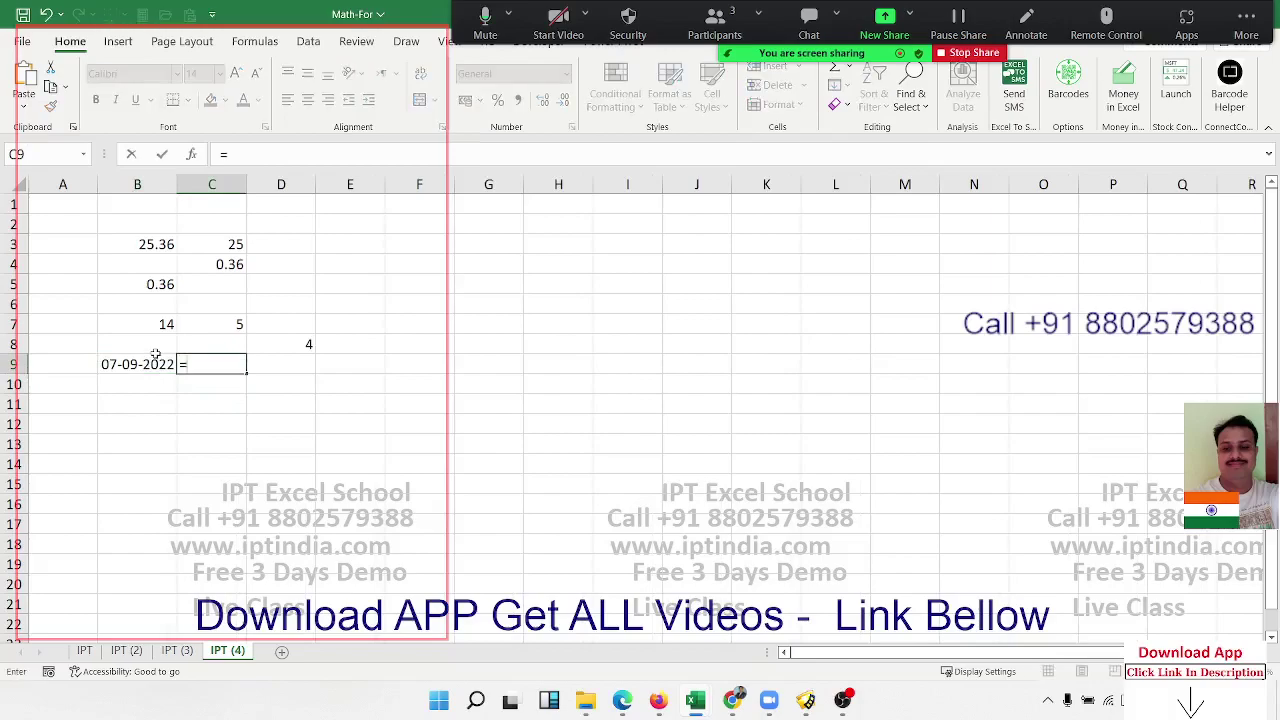
pyautogui.write('now')
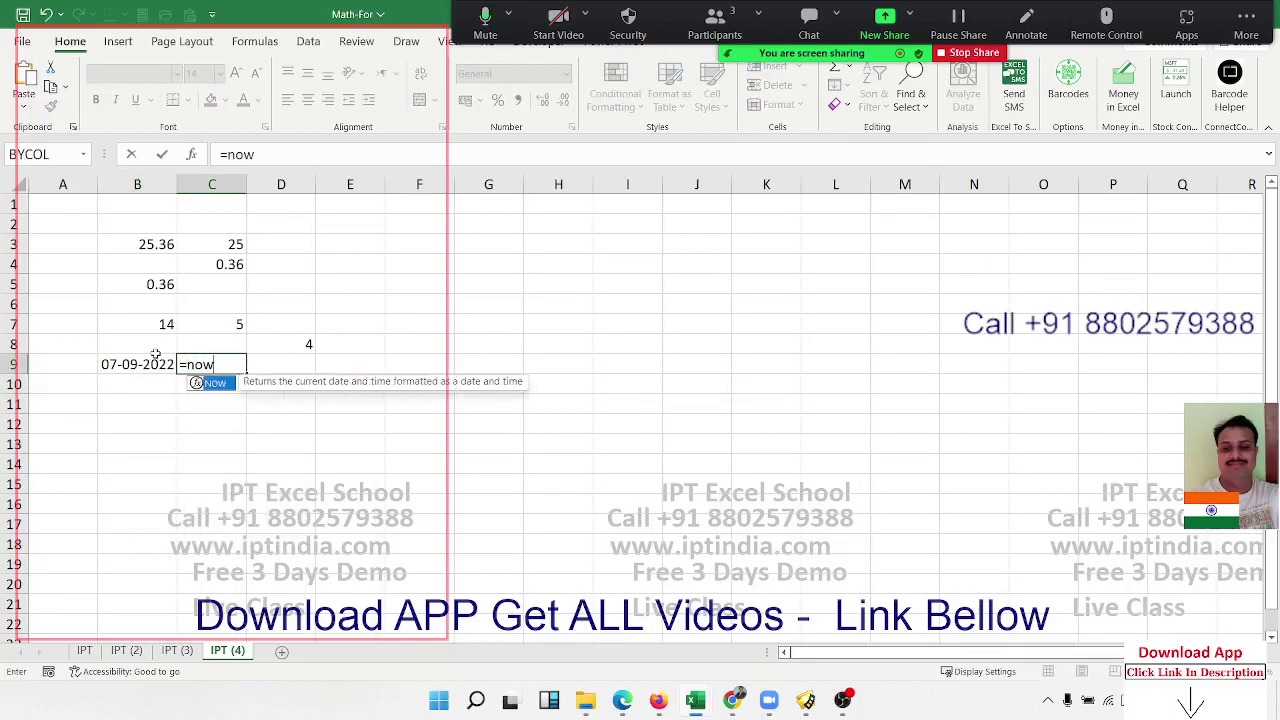
pyautogui.press('Tab')
pyautogui.write(')')
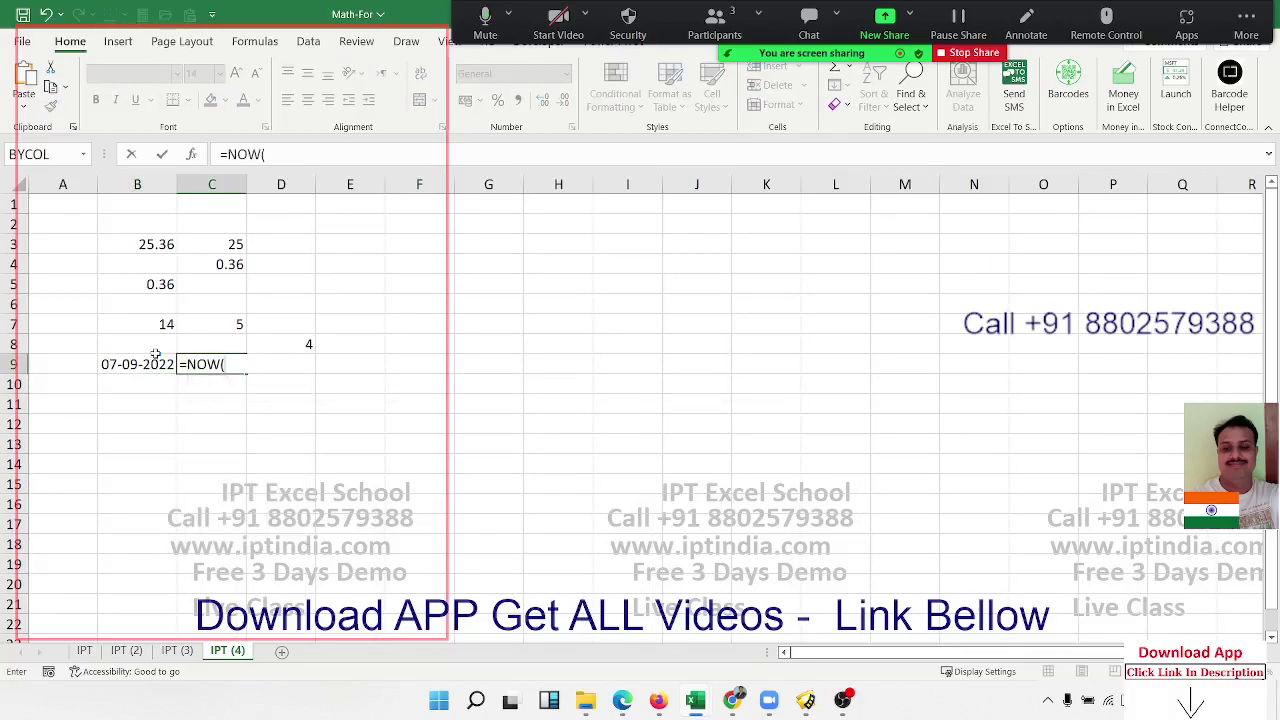
pyautogui.press('Return')
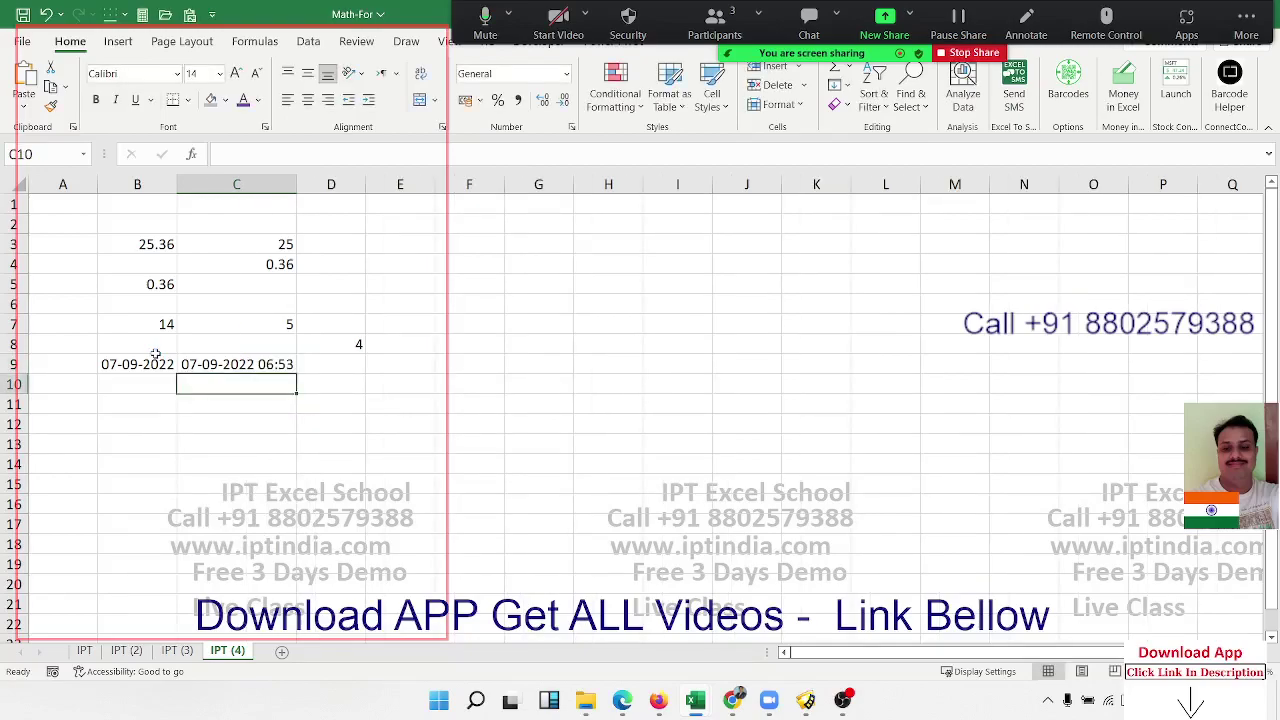
# Apply General format to C9 so NOW shows as the serial 44811.28688
pyautogui.press('Down')
pyautogui.press('Left')
pyautogui.write('=')
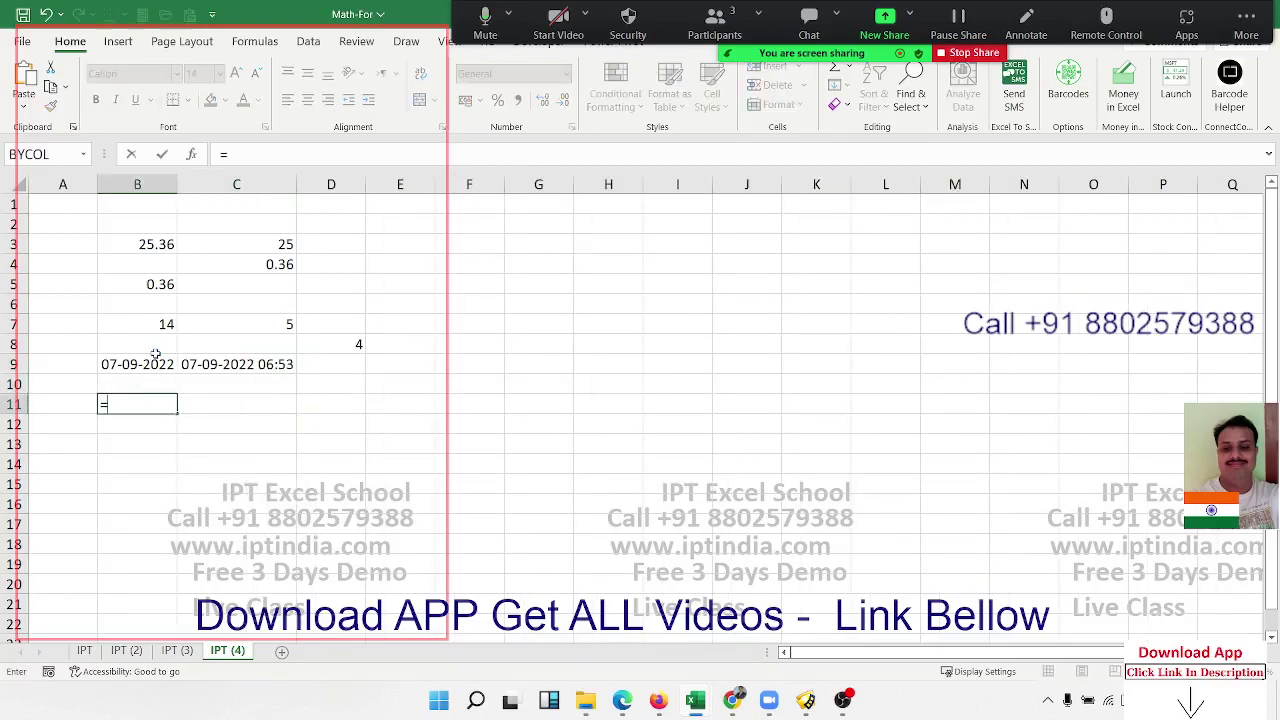
pyautogui.press('Escape')
pyautogui.press('Up')
pyautogui.press('Right')
pyautogui.press('Up')
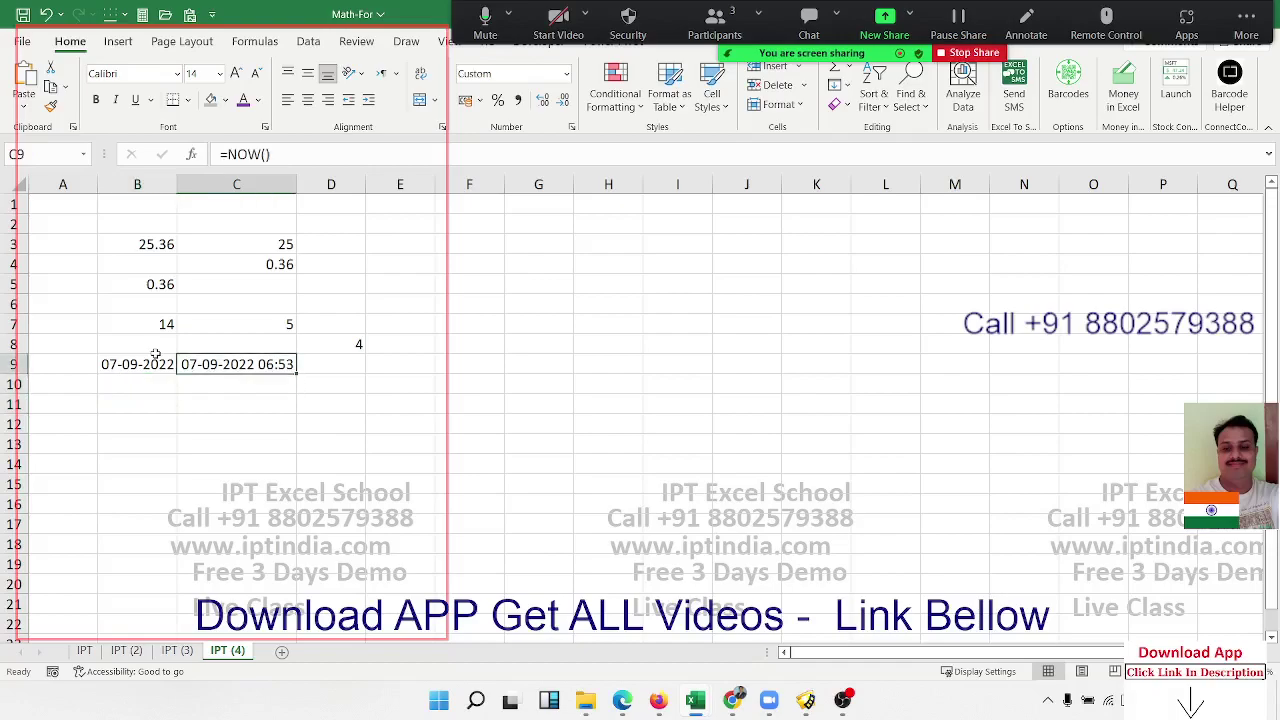
pyautogui.hotkey('ctrl', 'shift', '`')
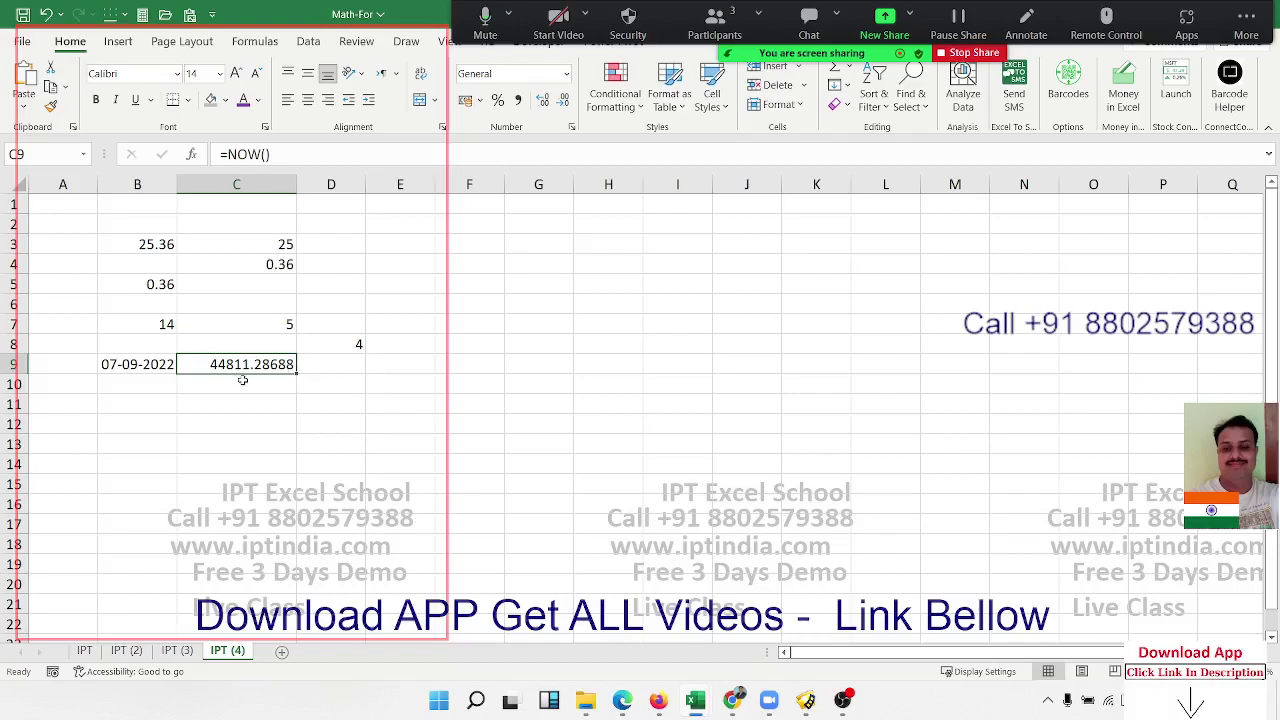
# Enter =MOD(NOW(),1) in B11 so it shows only the current time, 06:53
pyautogui.click(121, 409)
pyautogui.write('=')
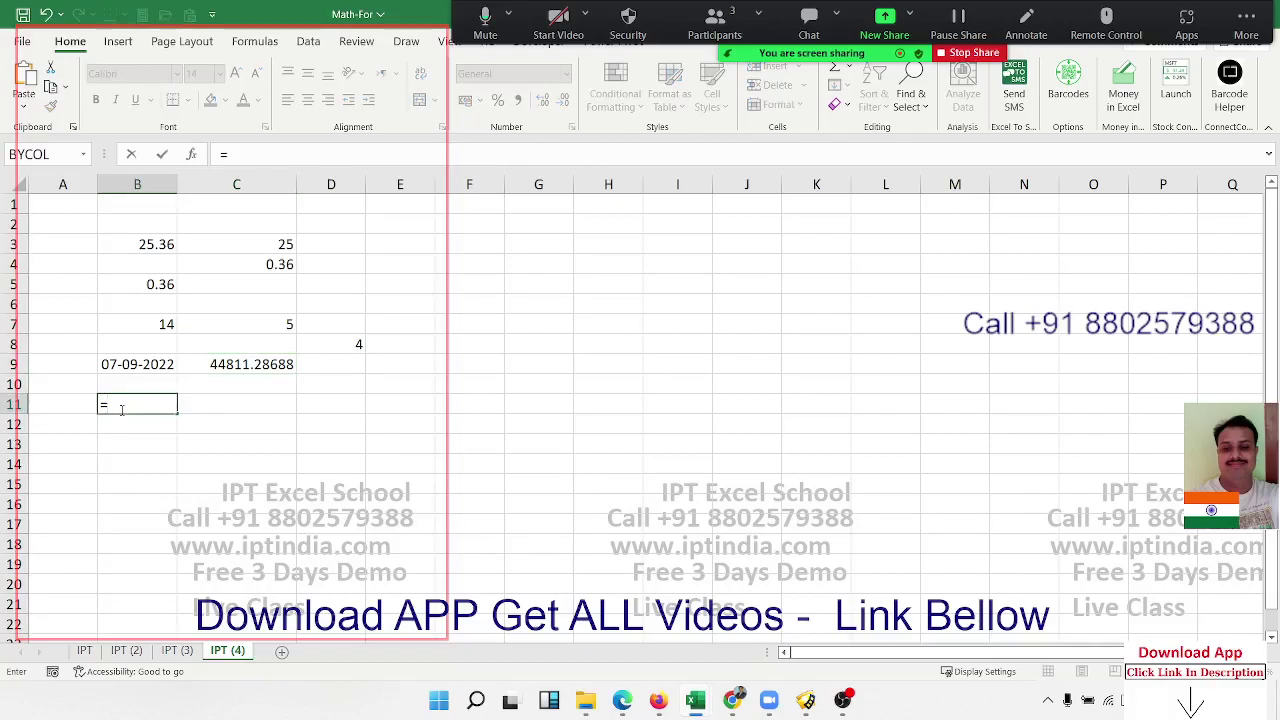
pyautogui.write('mod')
pyautogui.press('Tab')
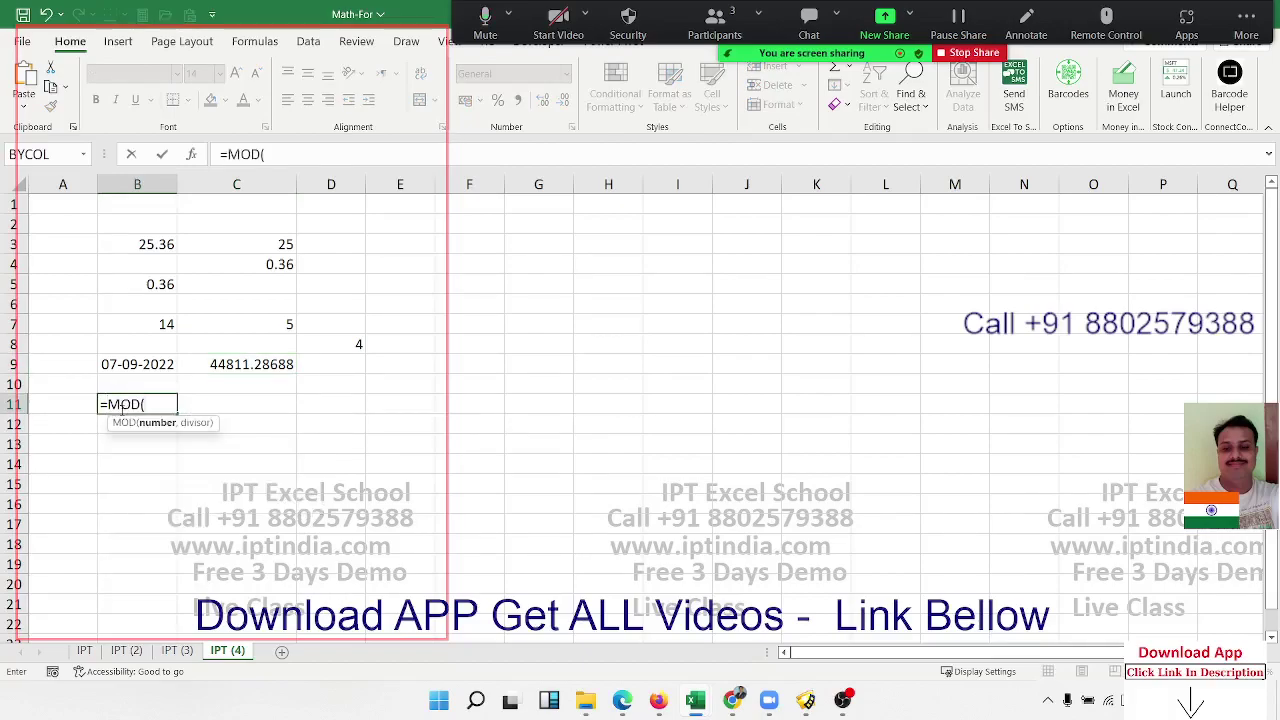
pyautogui.write('now')
pyautogui.press('Tab')
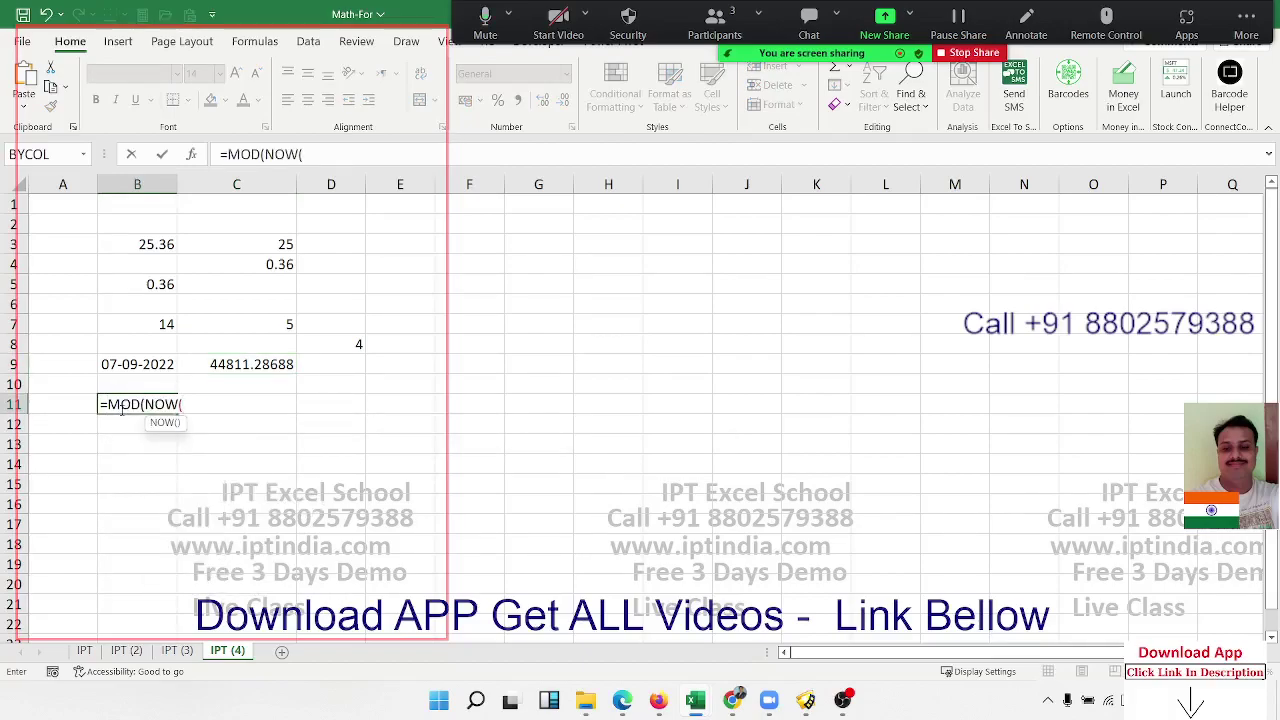
pyautogui.write('),1')
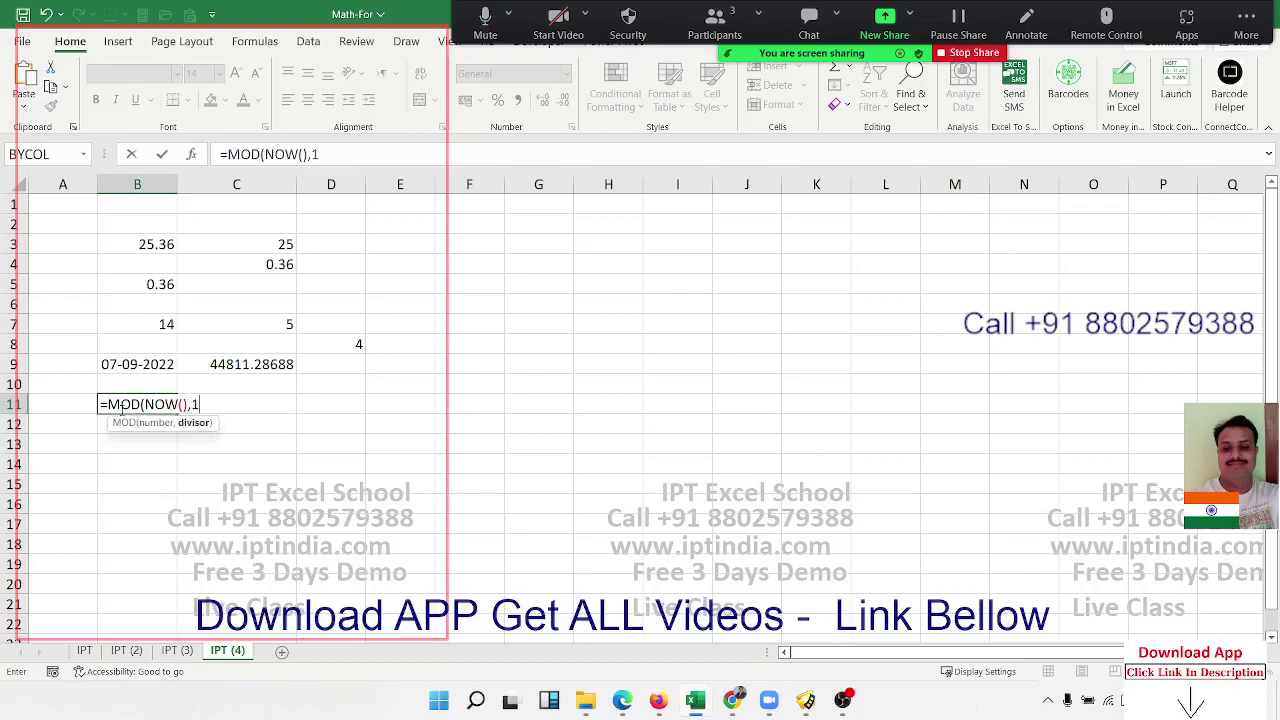
pyautogui.write(')')
pyautogui.press('Return')
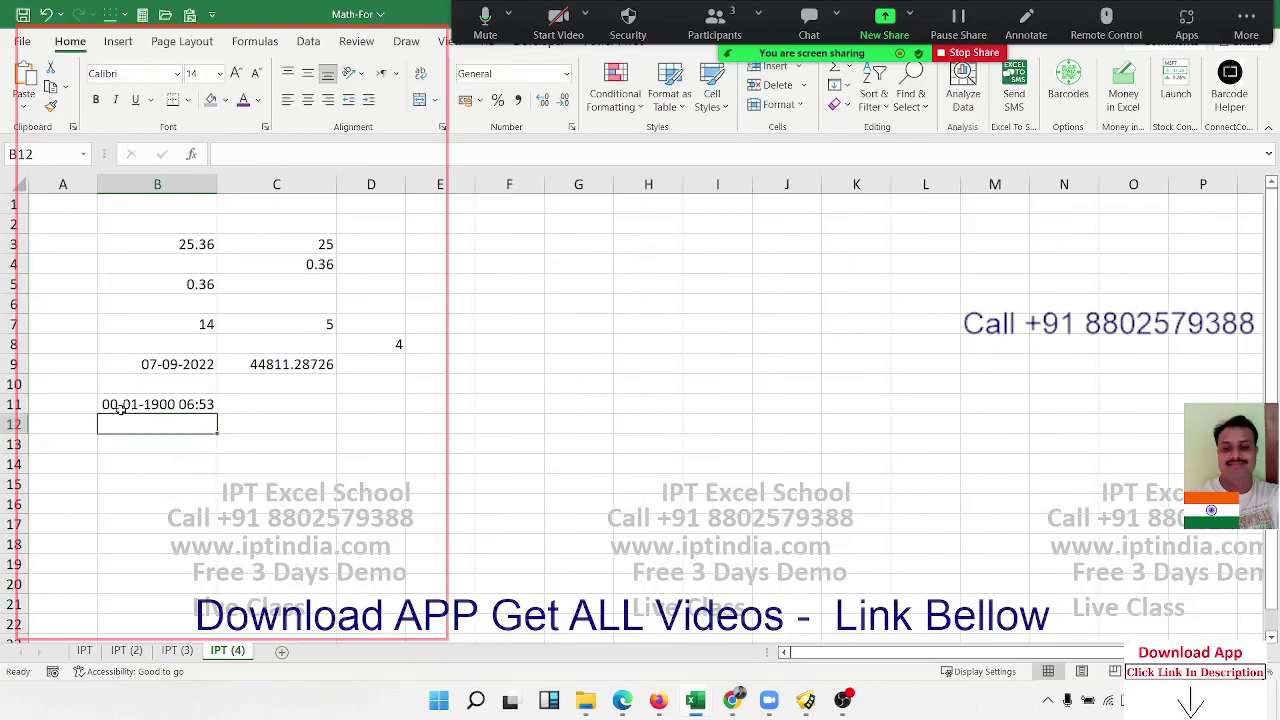
pyautogui.click(120, 407)
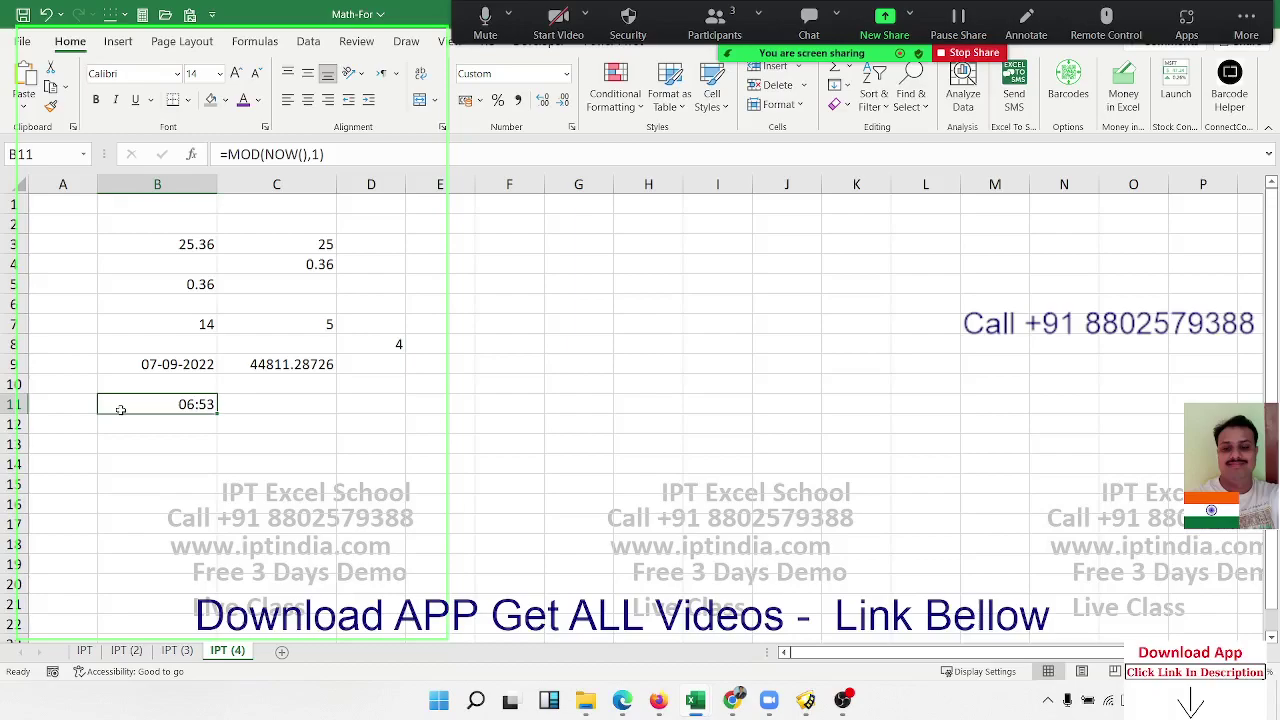
# Toggle the meeting microphone, then duplicate the IPT (4) sheet as IPT (5)
pyautogui.click(276, 407)
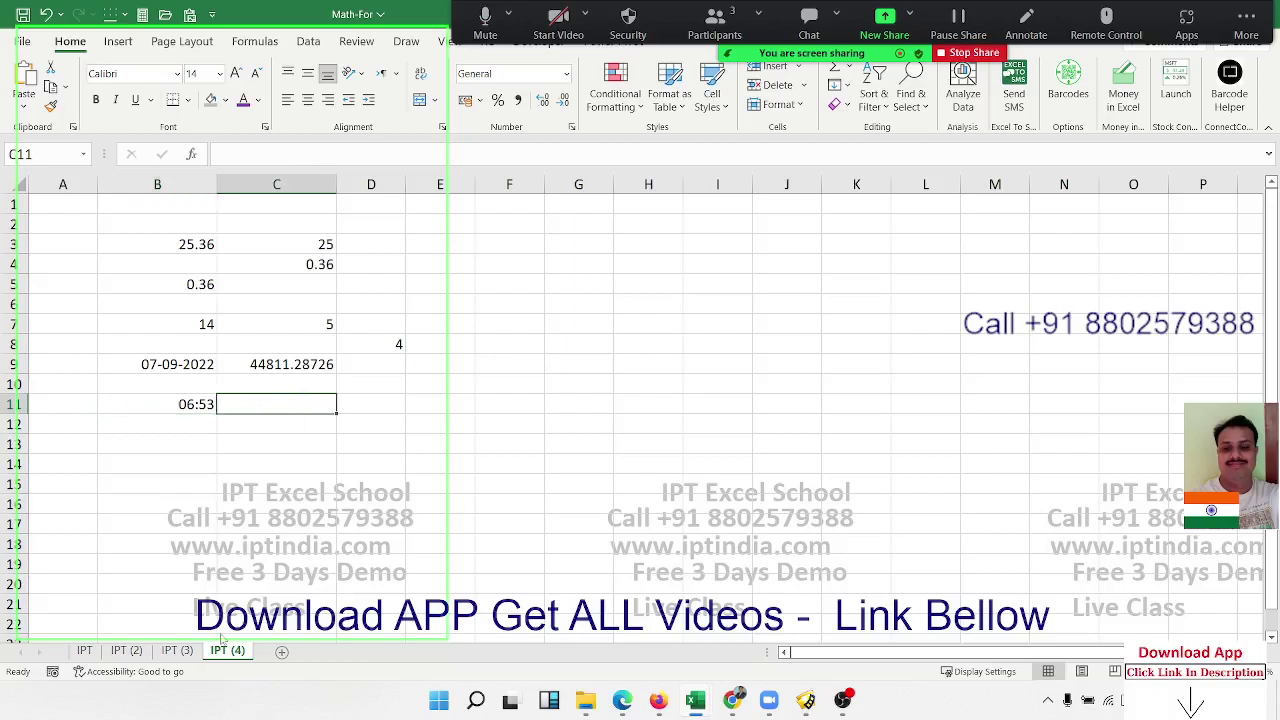
pyautogui.click(484, 18)
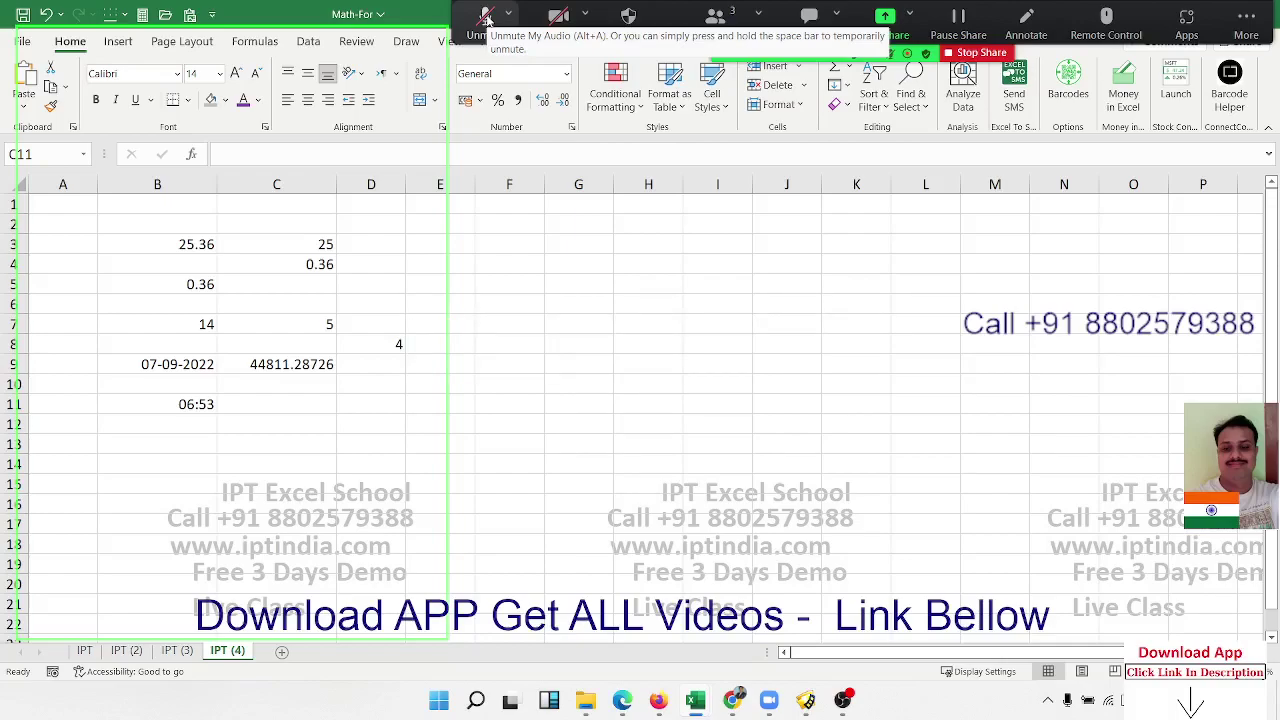
pyautogui.click(486, 18)
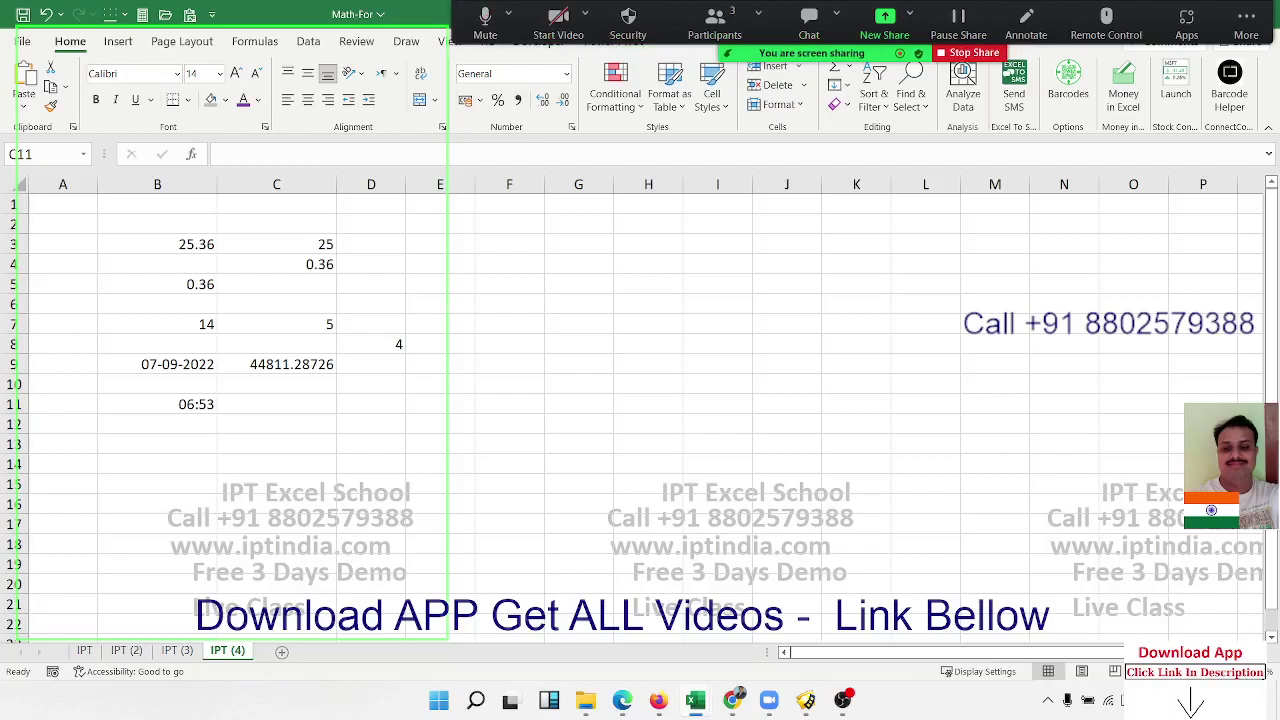
pyautogui.click(371, 549)
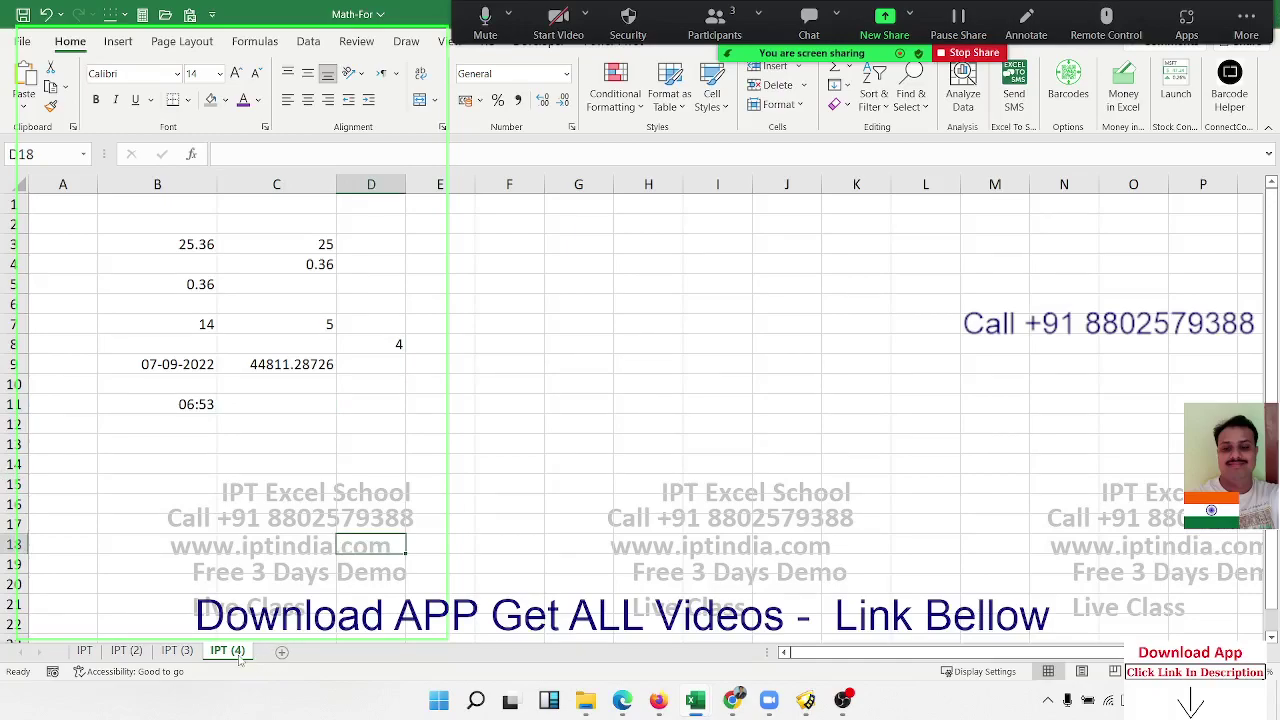
pyautogui.click(283, 652)
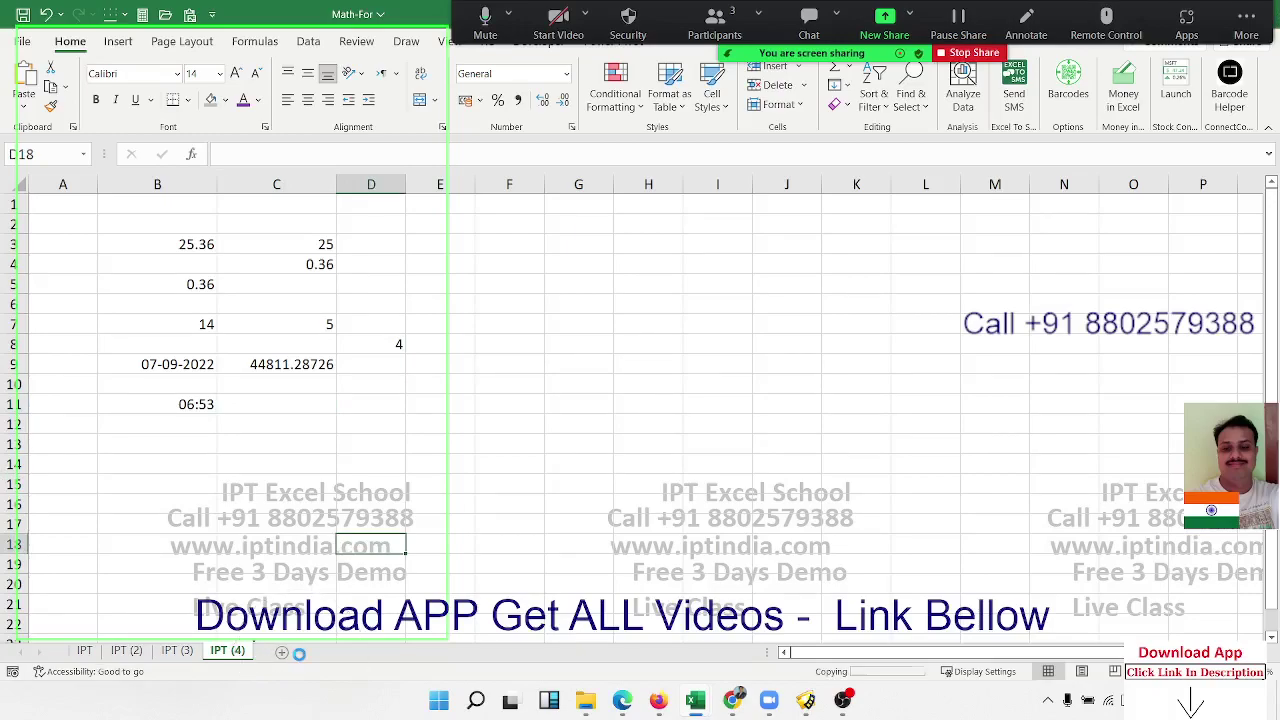
# On the IPT (5) sheet, clear all contents of columns B to D
pyautogui.click(264, 480)
pyautogui.moveTo(160, 184); pyautogui.dragTo(346, 206)
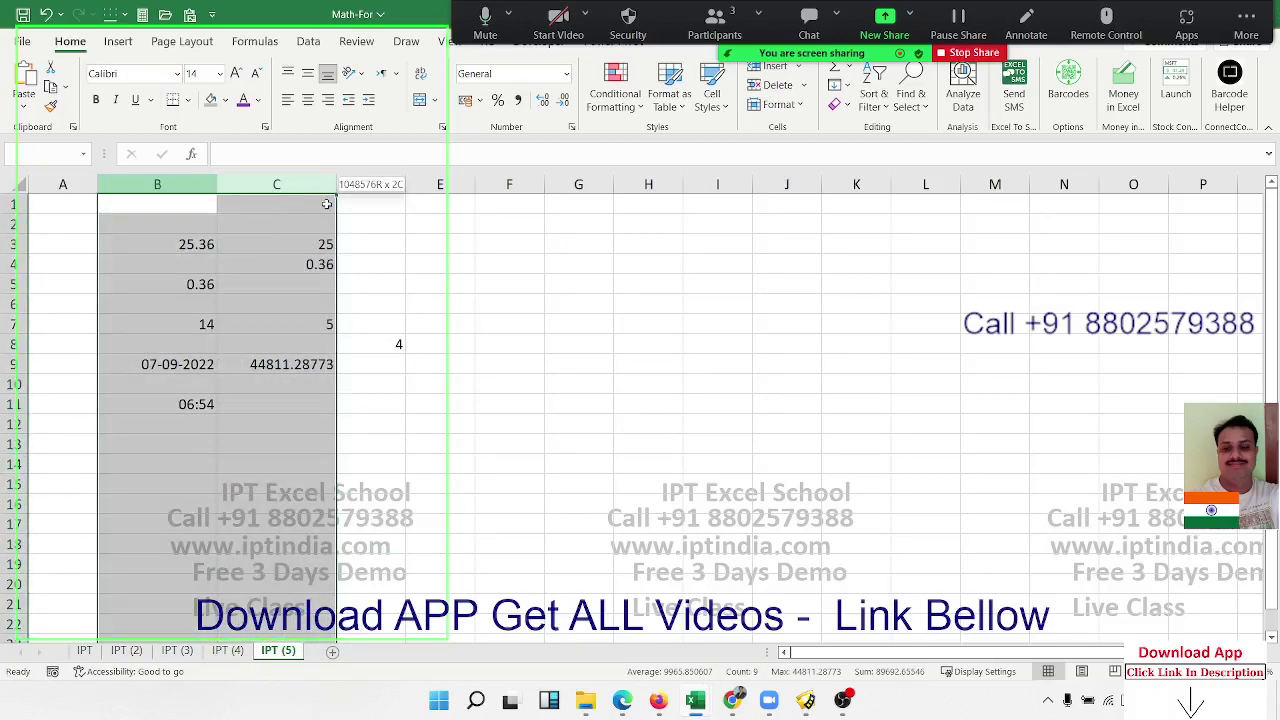
pyautogui.press('Delete')
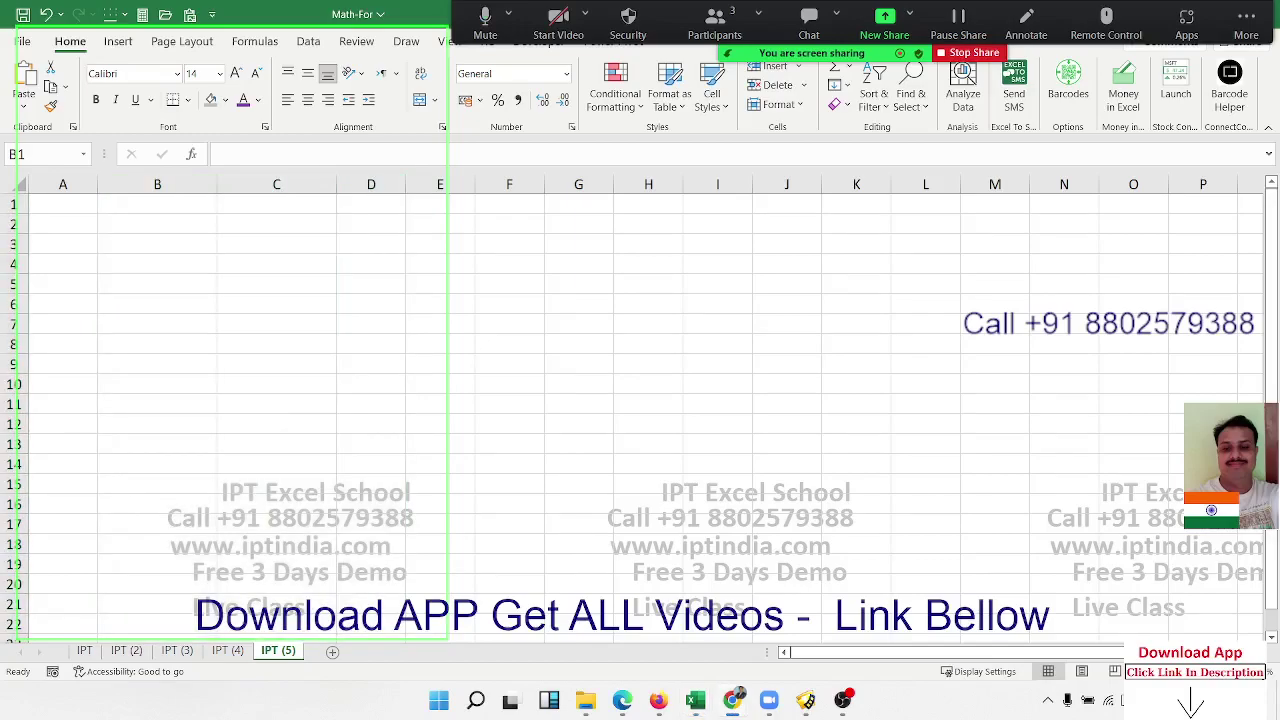
pyautogui.moveTo(130, 241); pyautogui.dragTo(245, 350)
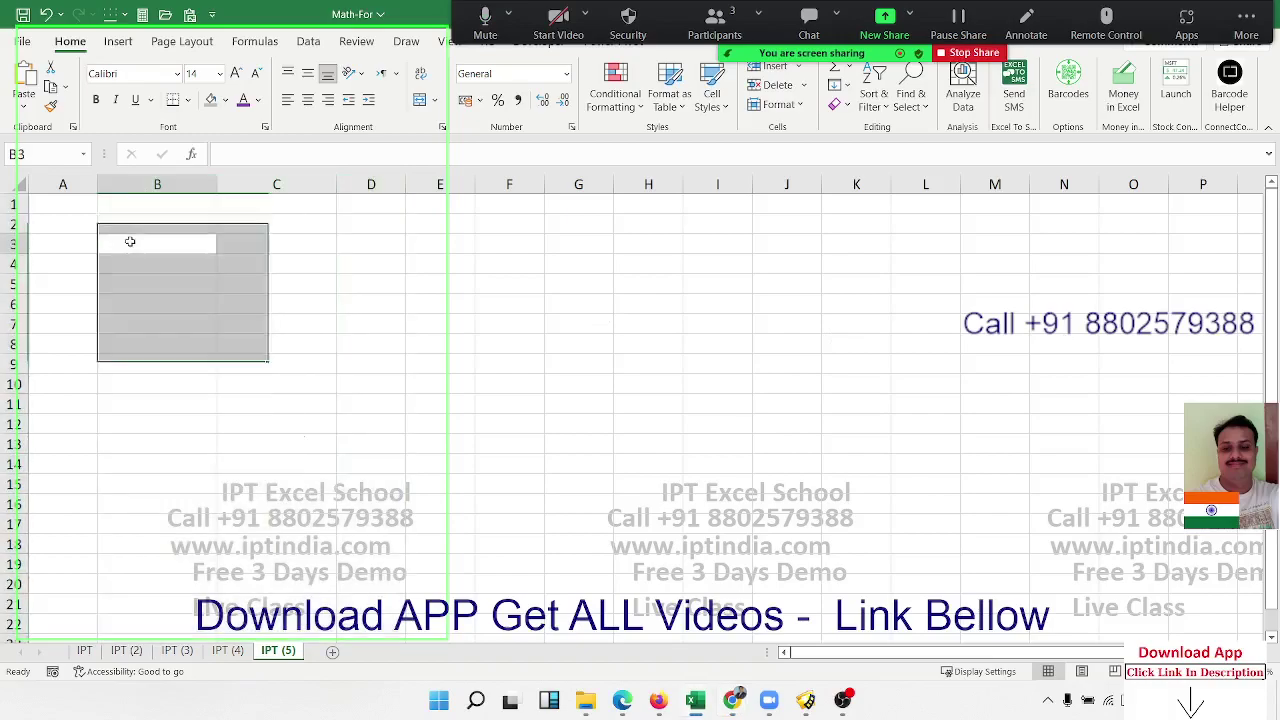
pyautogui.click(130, 241)
pyautogui.write('=ra')
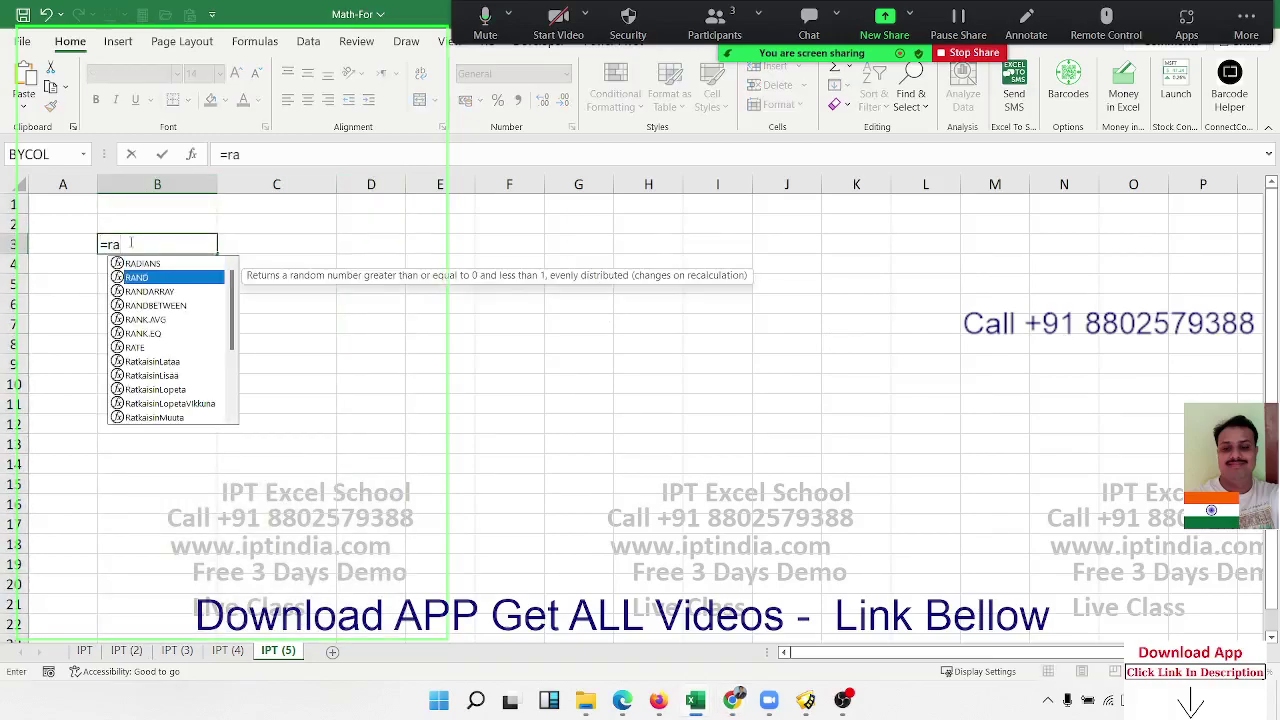
pyautogui.press('Down')
pyautogui.press('Down')
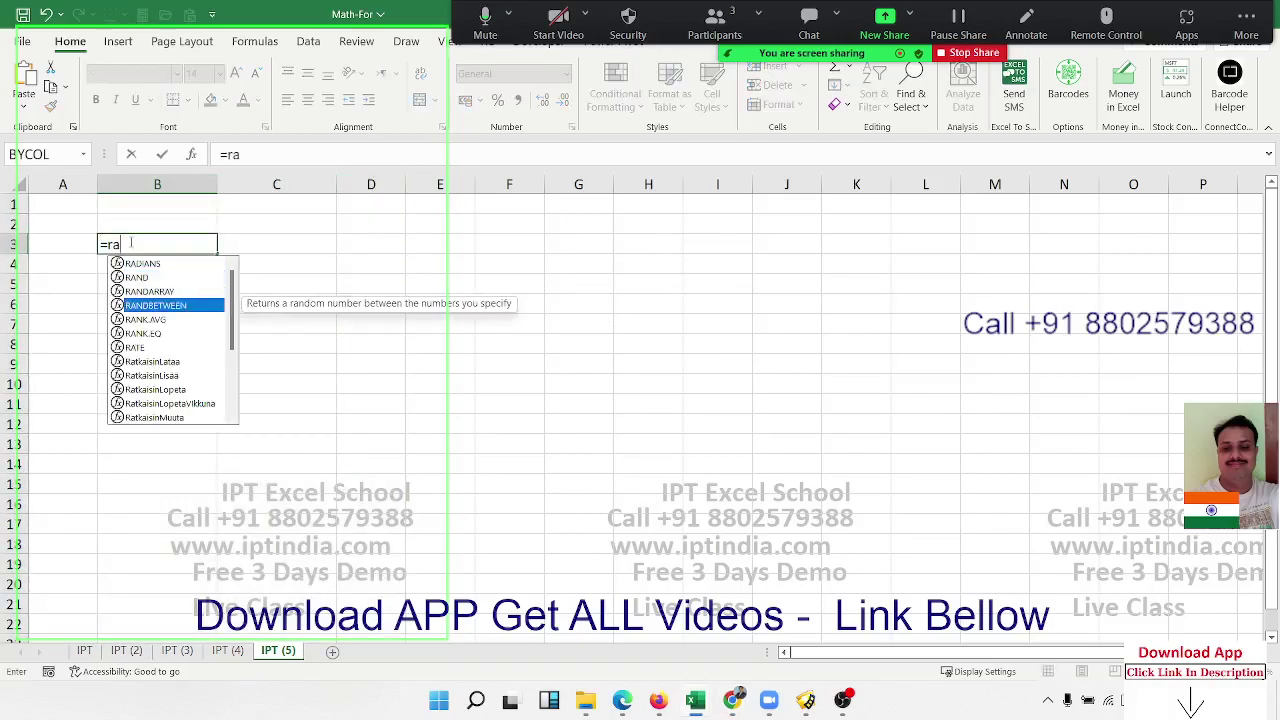
pyautogui.press('Tab')
pyautogui.write('1')
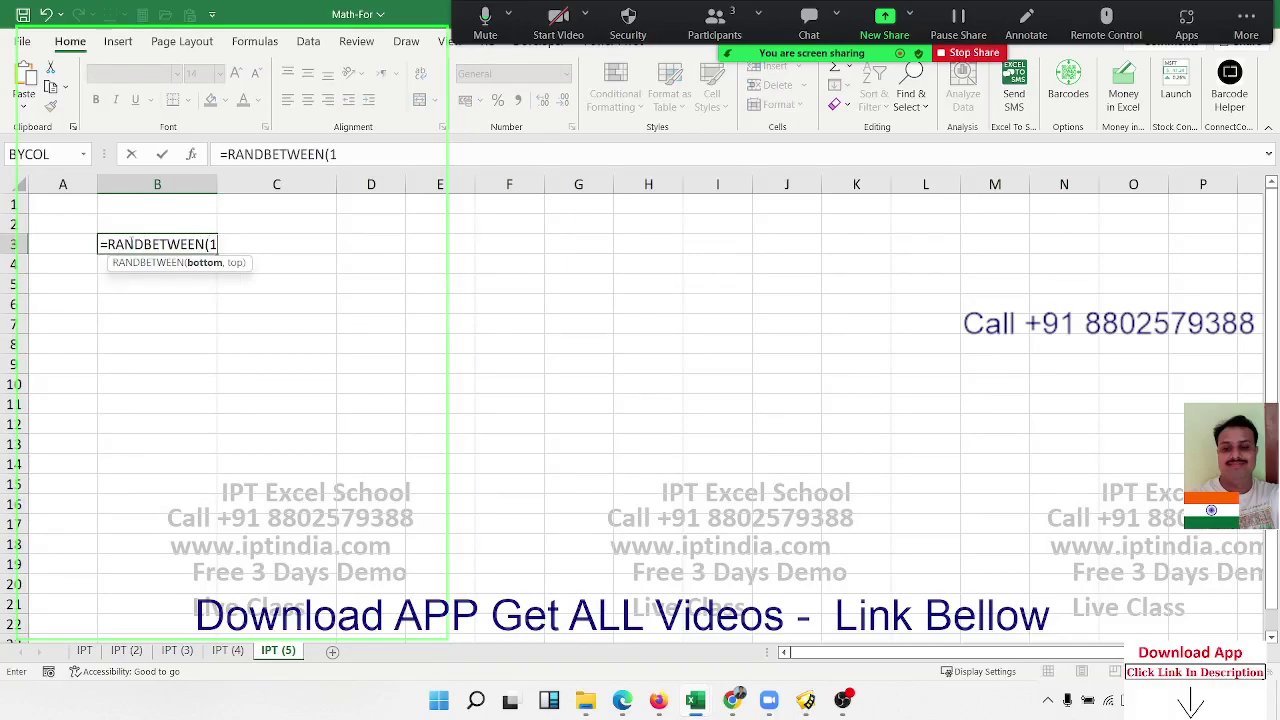
pyautogui.write('0,')
pyautogui.write('90')
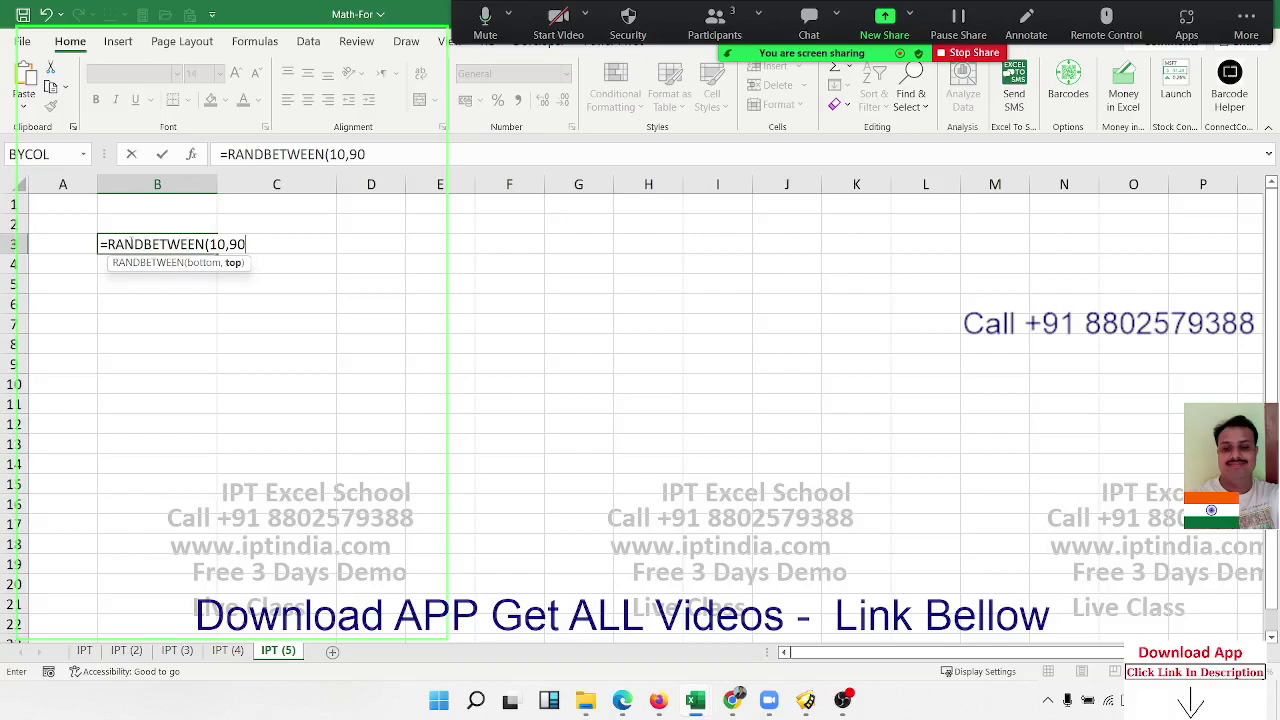
pyautogui.press('Return')
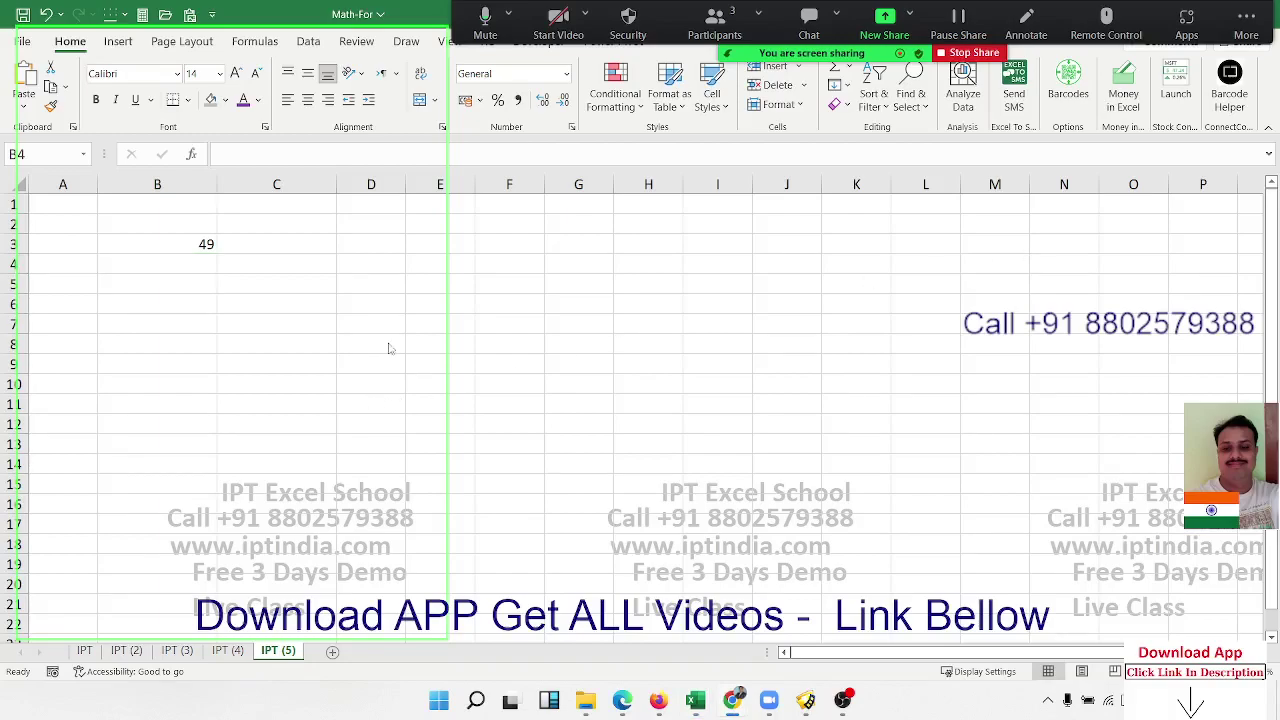
pyautogui.click(212, 247)
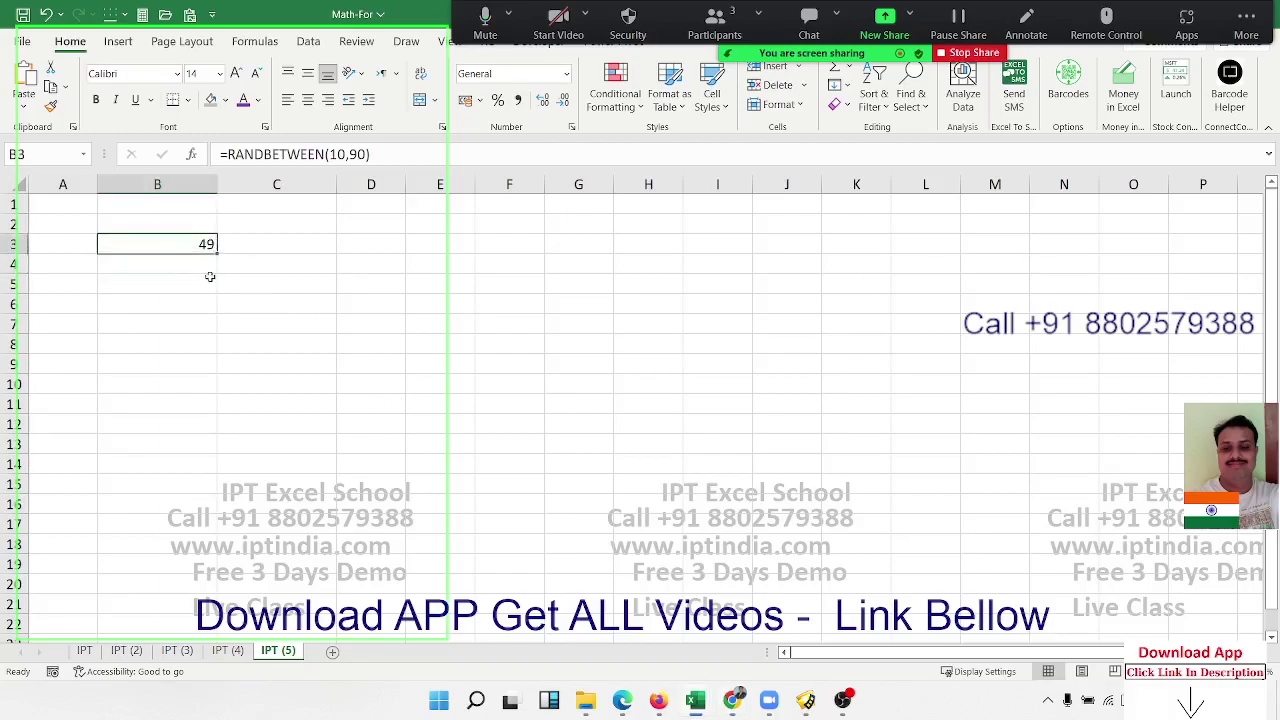
pyautogui.moveTo(216, 256)
pyautogui.mouseDown()
pyautogui.moveTo(405, 254)
pyautogui.moveTo(403, 358)
pyautogui.mouseUp()
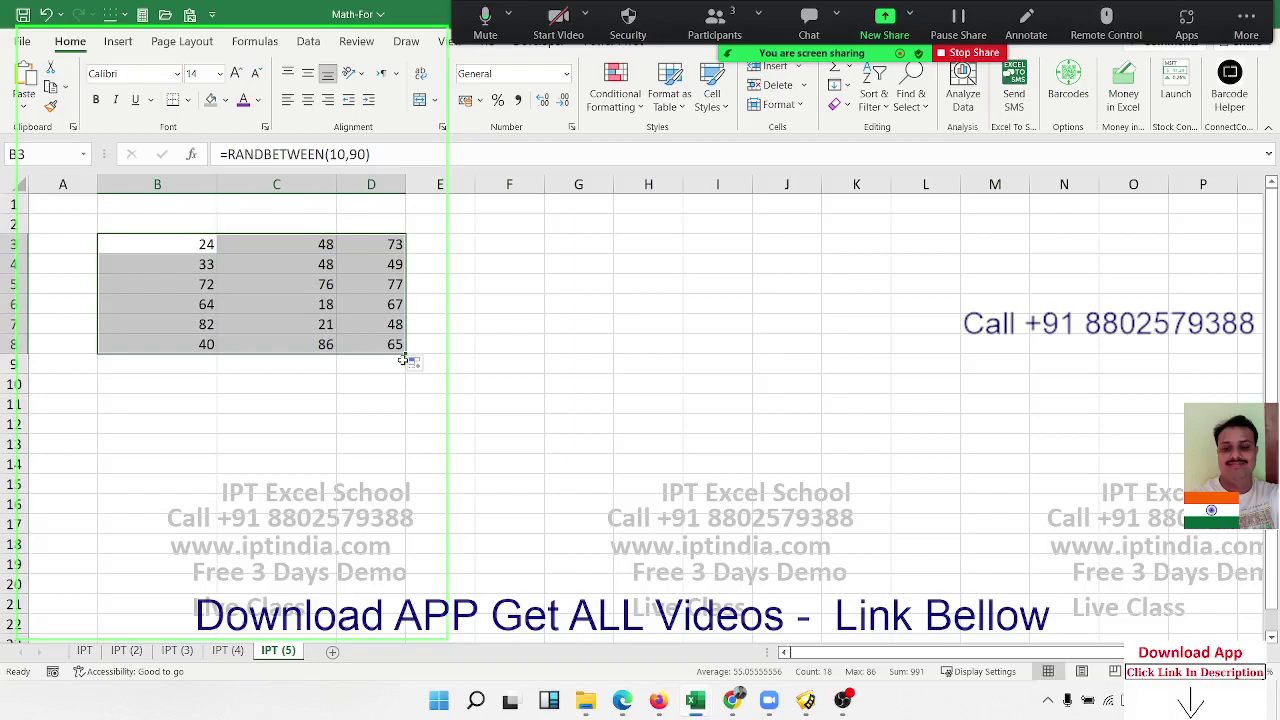
pyautogui.hotkey('ctrl', 'z')
pyautogui.hotkey('ctrl', 'z')
pyautogui.hotkey('ctrl', 'z')
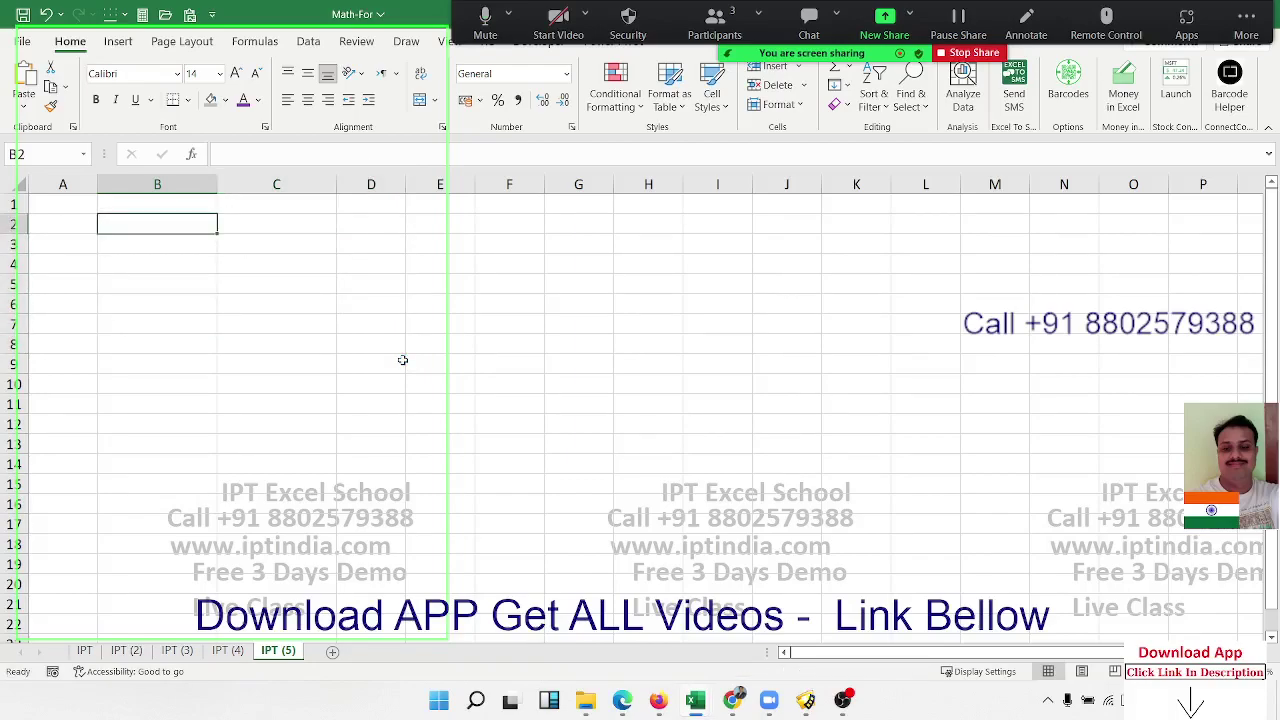
# Enter =RANDBETWEEN(1111,9999) in B2
pyautogui.write('=ra')
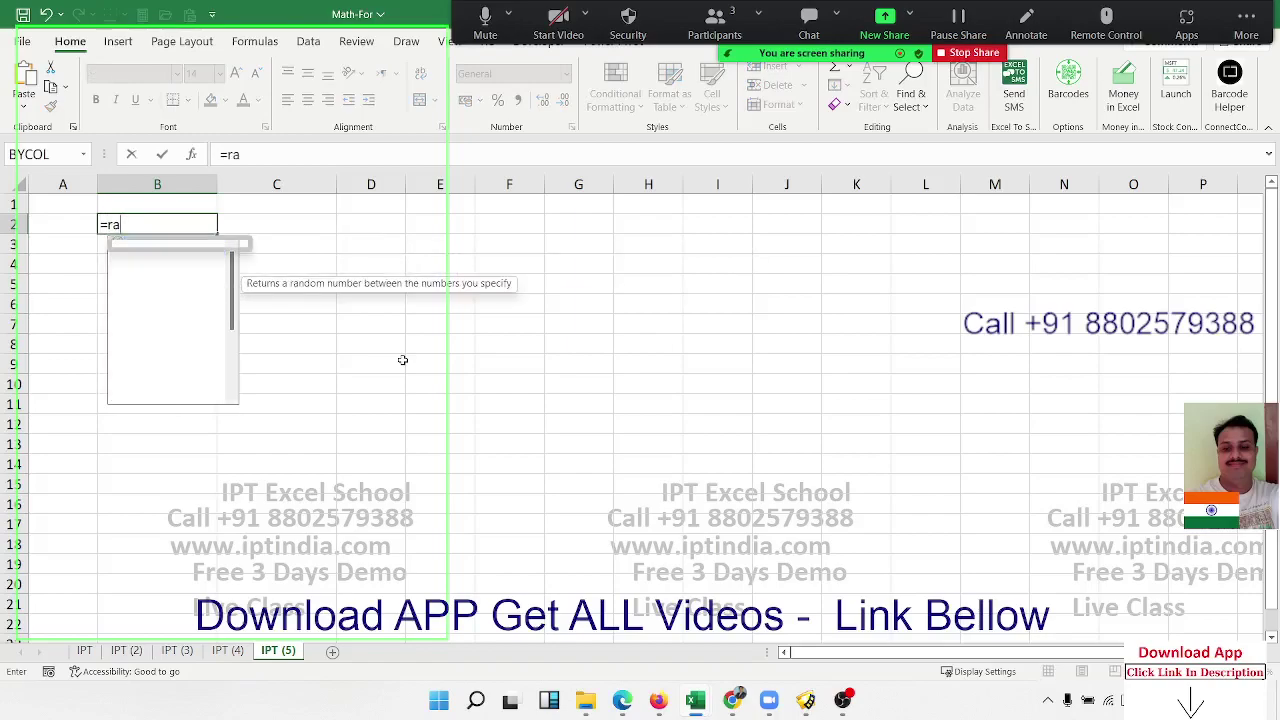
pyautogui.press('Tab')
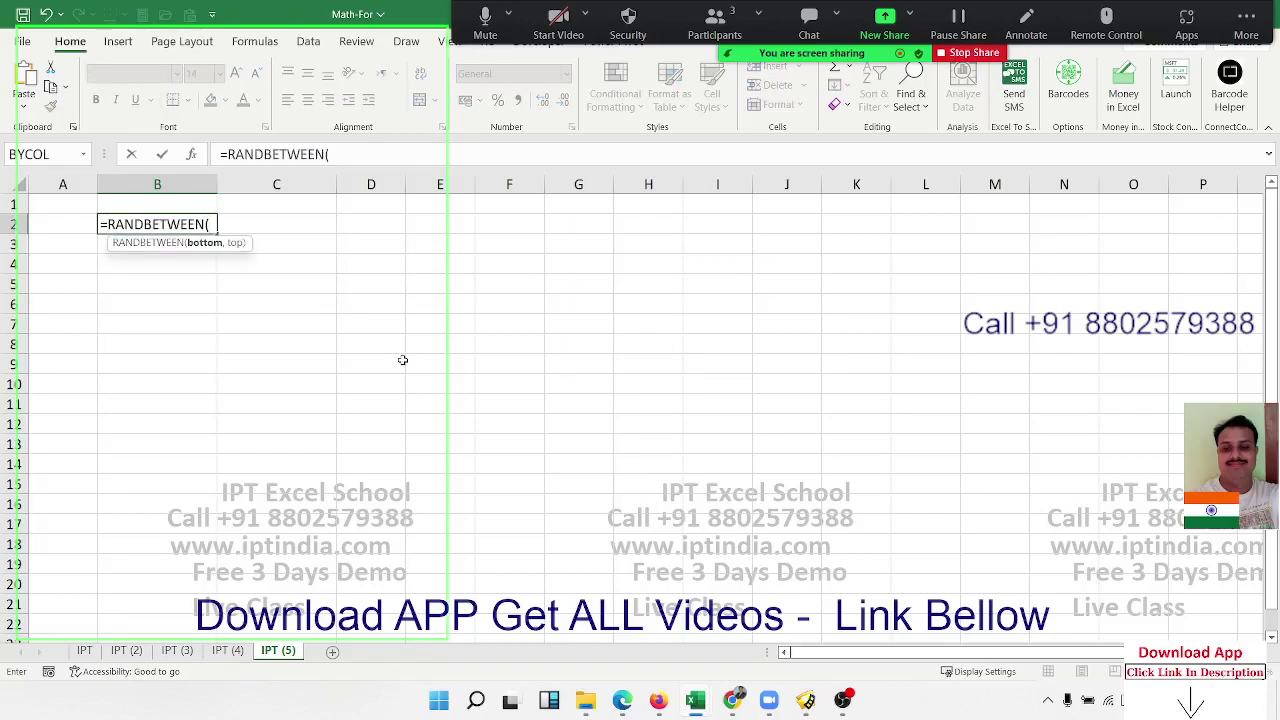
pyautogui.write('1111,')
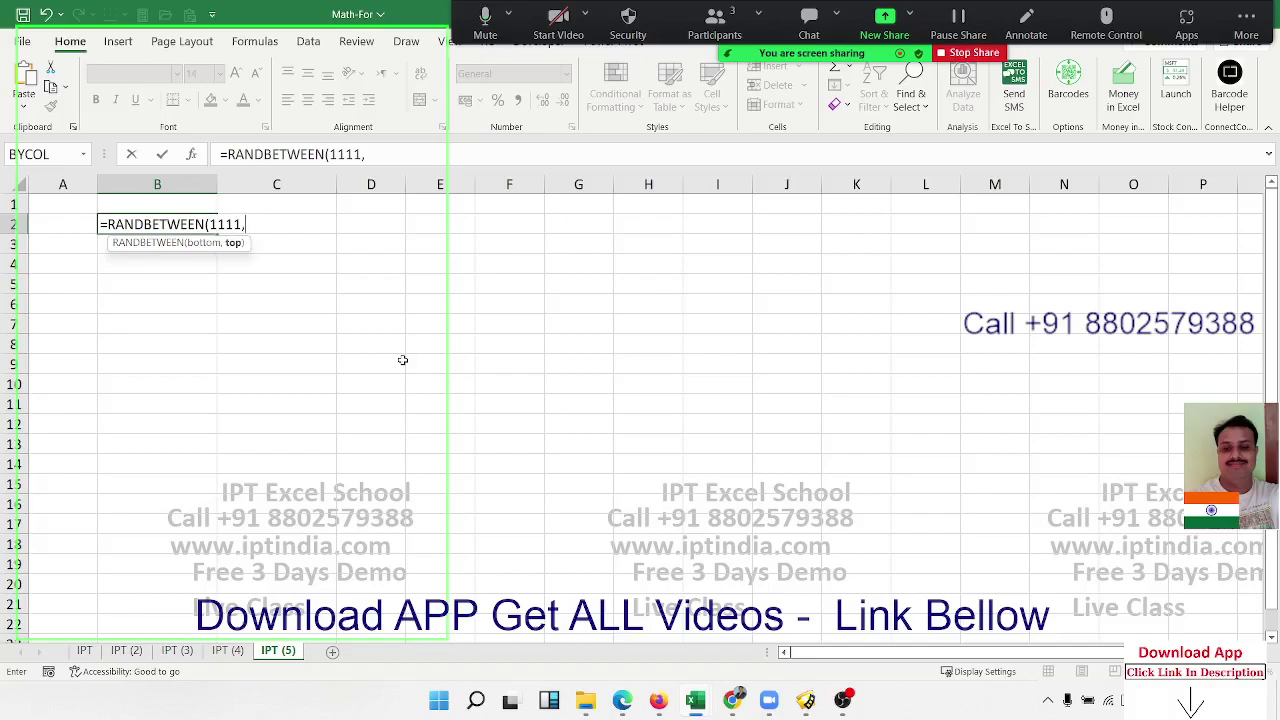
pyautogui.write('999')
pyautogui.write('9)')
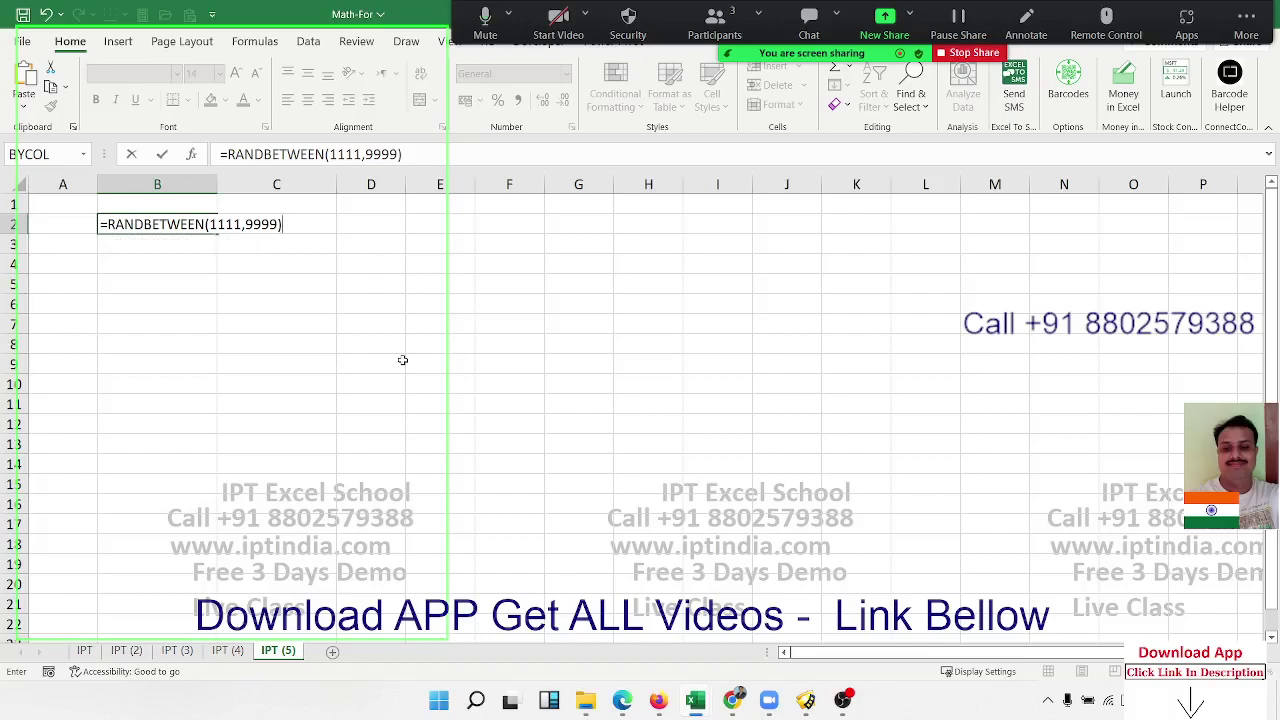
pyautogui.press('Return')
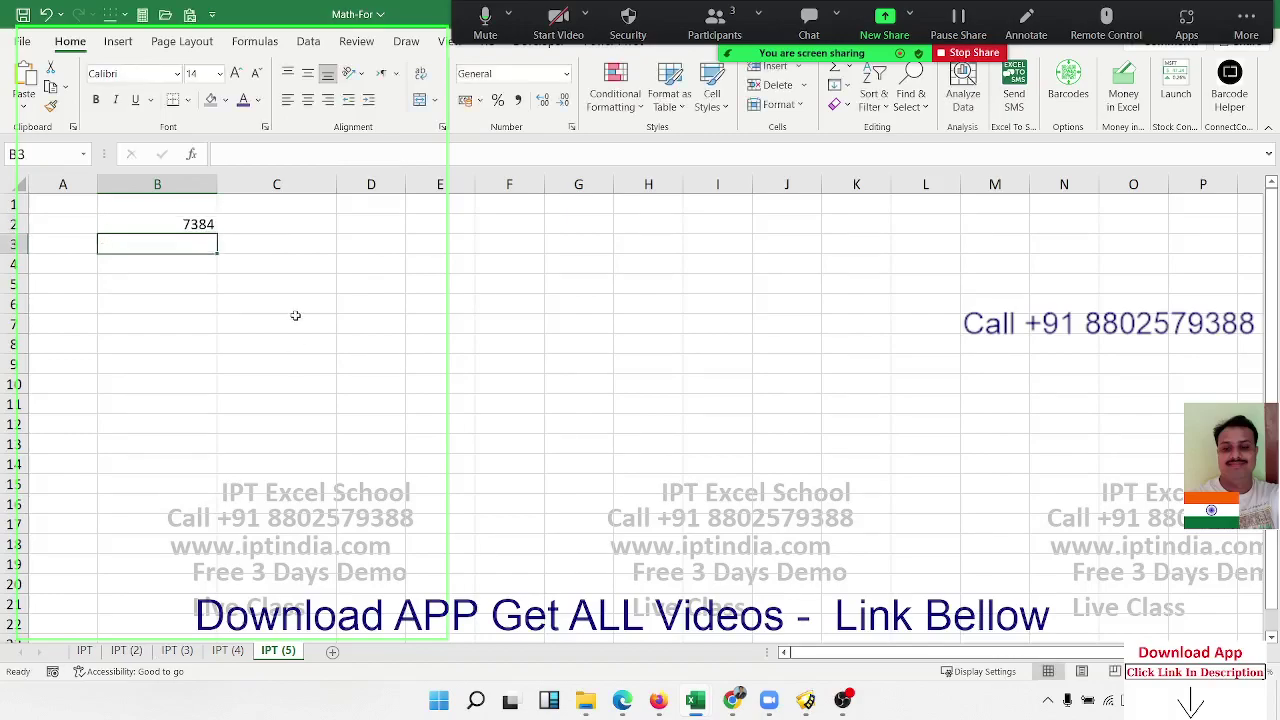
pyautogui.press('Up')
pyautogui.press('Up')
pyautogui.press('Right')
# Click empty cells to regenerate B2's random number, now 3998
pyautogui.click(303, 263)
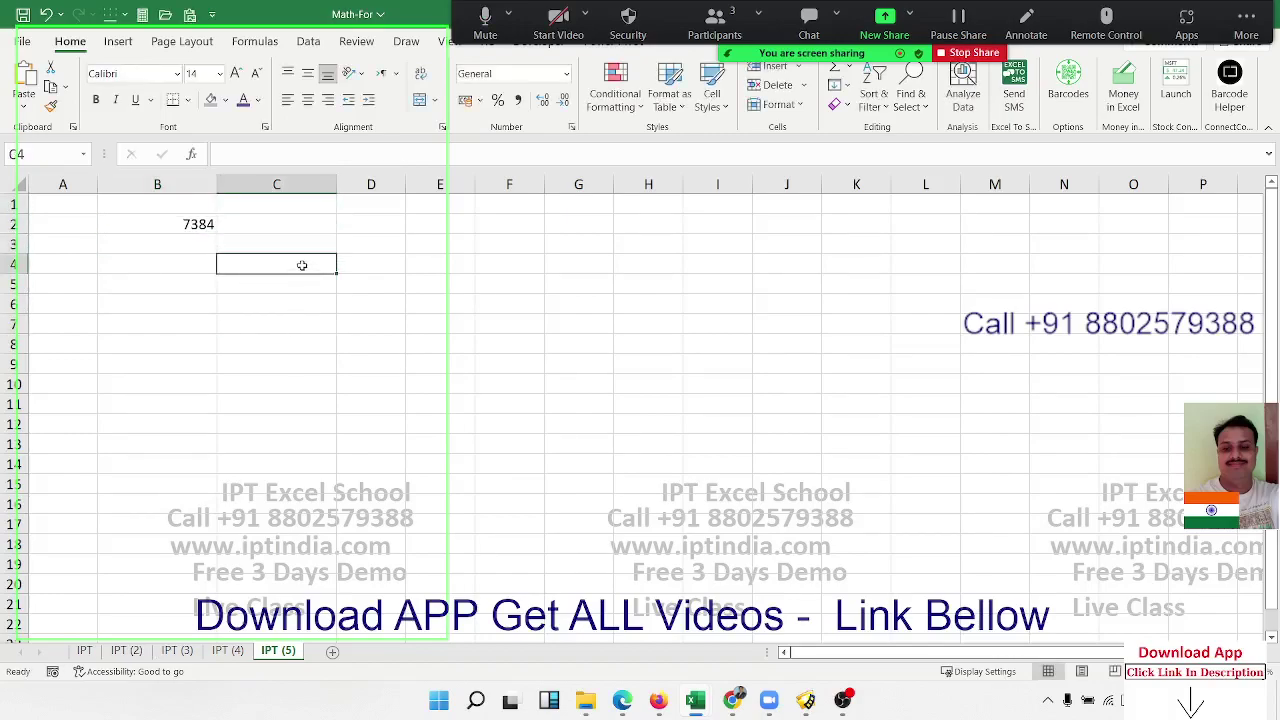
pyautogui.click(297, 276)
pyautogui.click(305, 247)
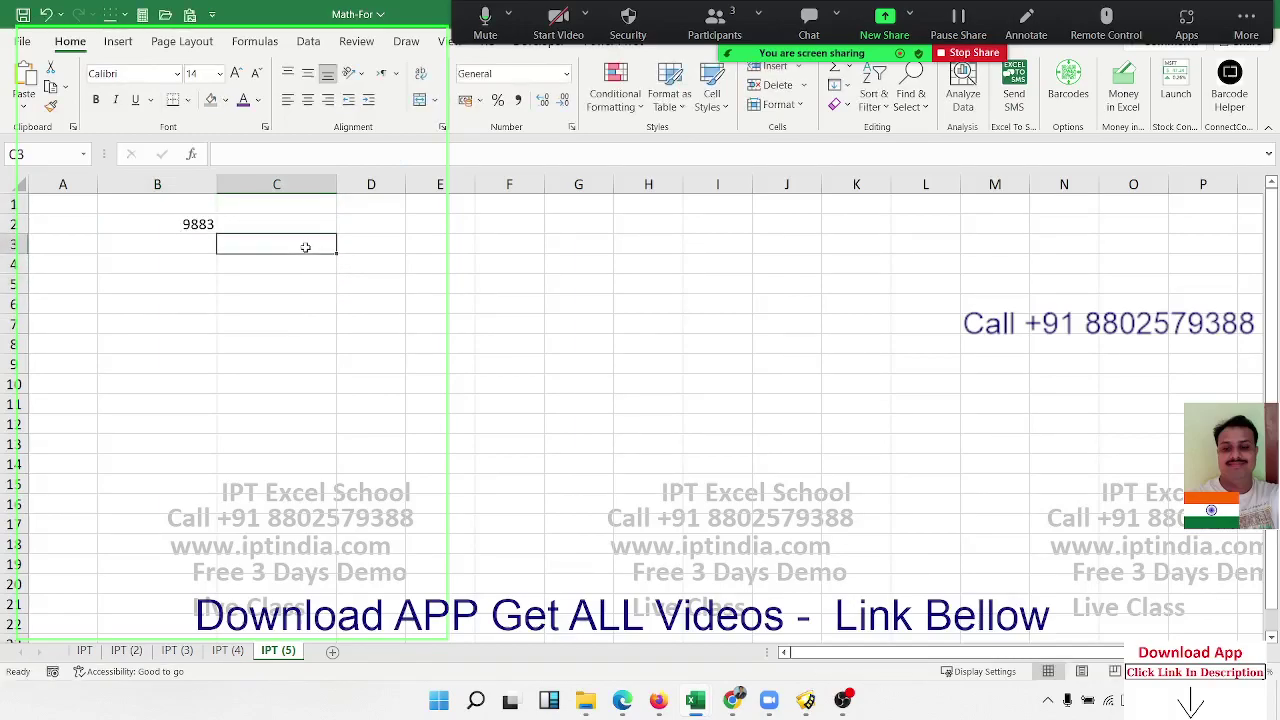
pyautogui.click(297, 261)
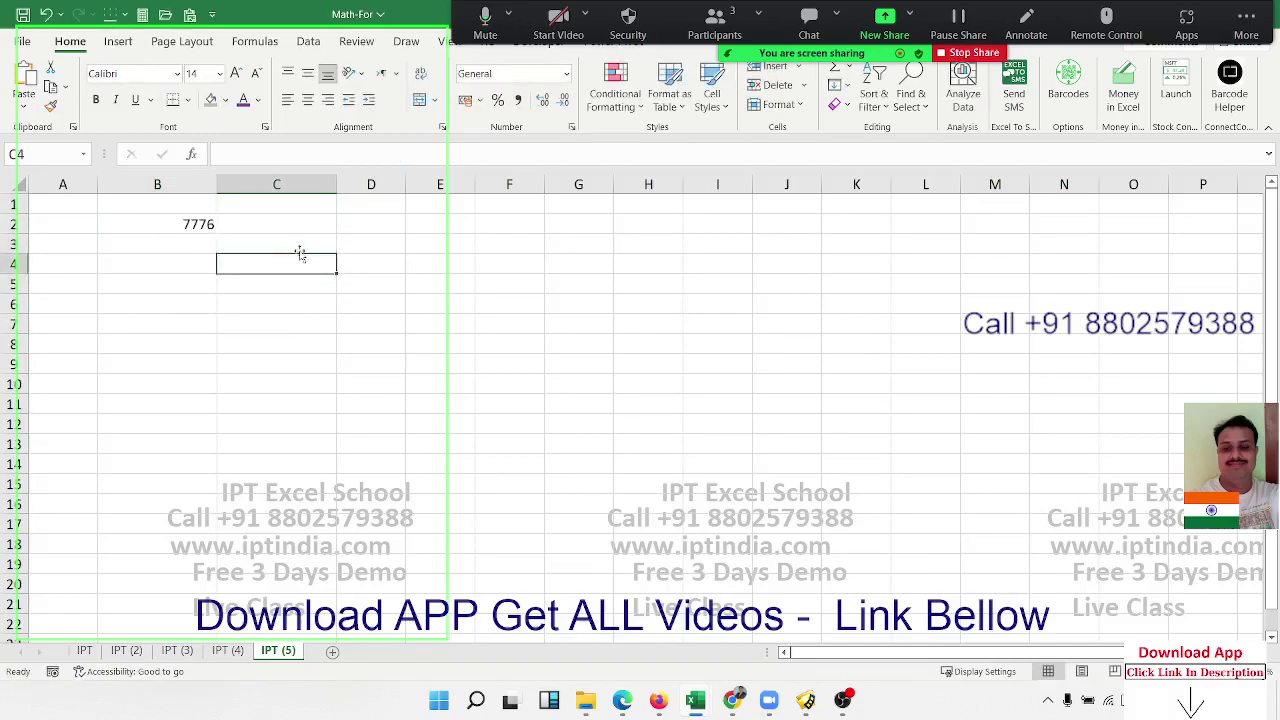
pyautogui.click(286, 297)
pyautogui.click(199, 268)
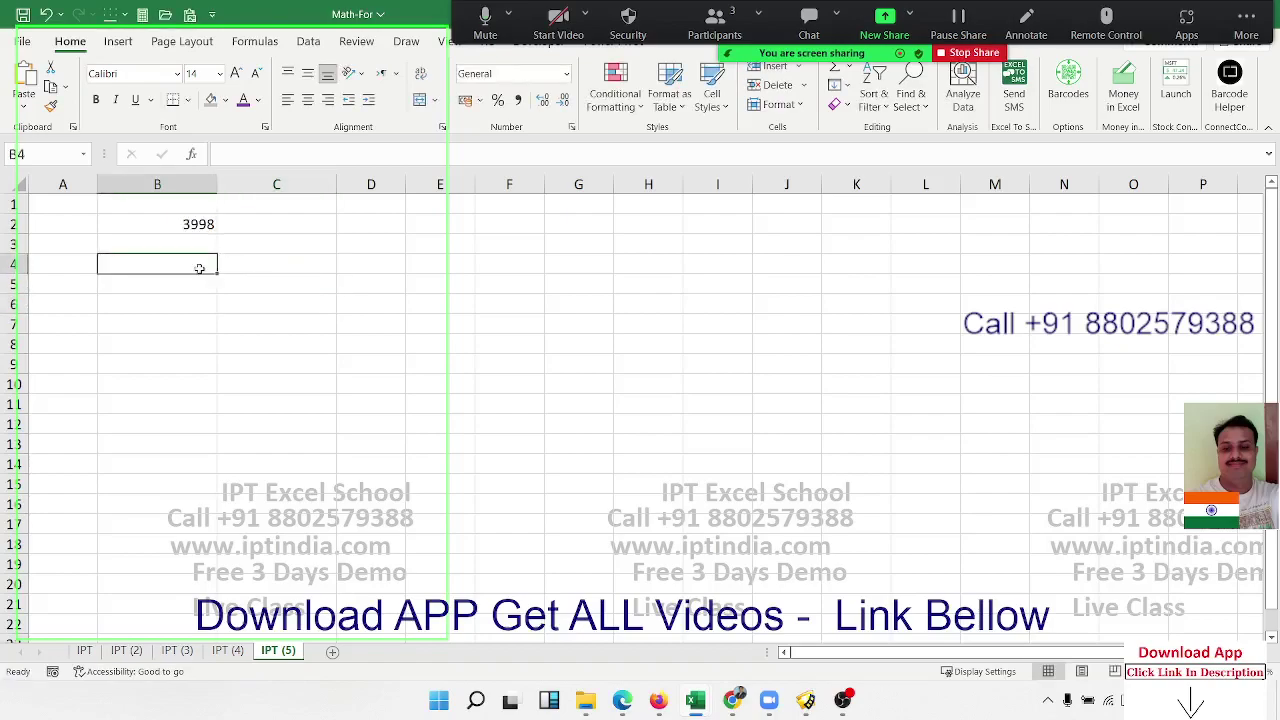
# Enter =RAND() in B4 and refresh the random values
pyautogui.write('=rand')
pyautogui.press('Tab')
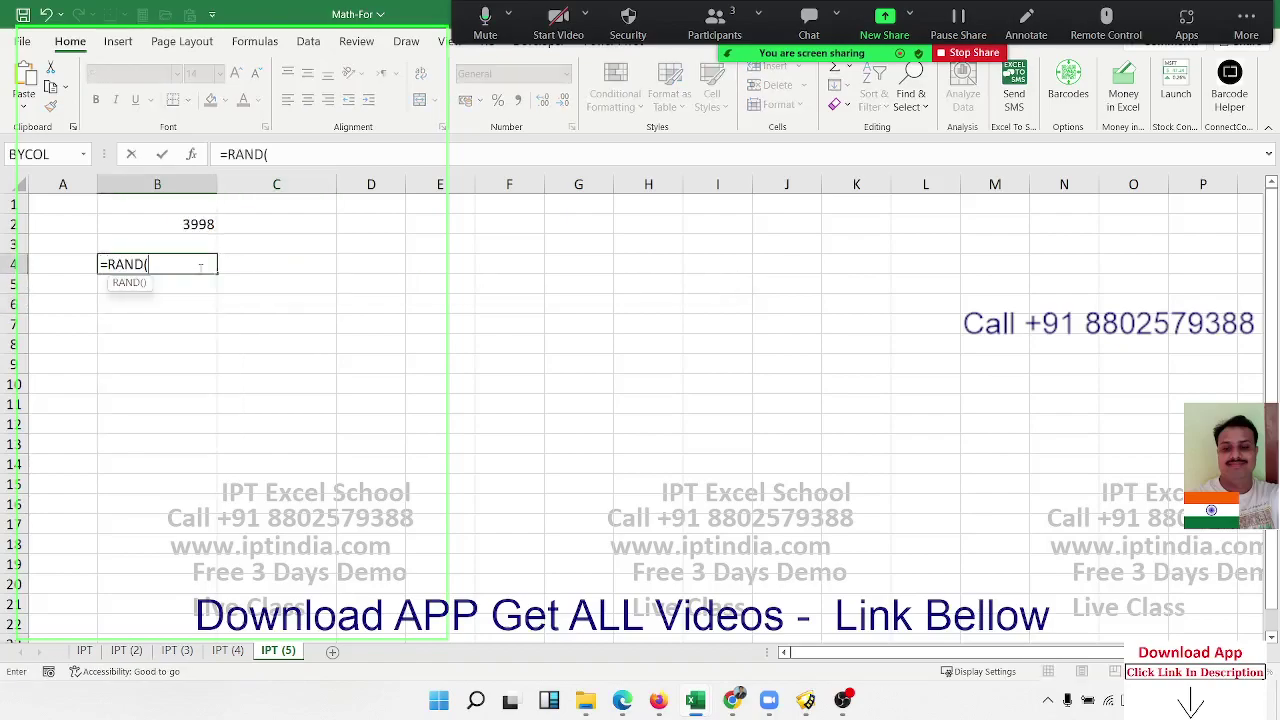
pyautogui.write(')')
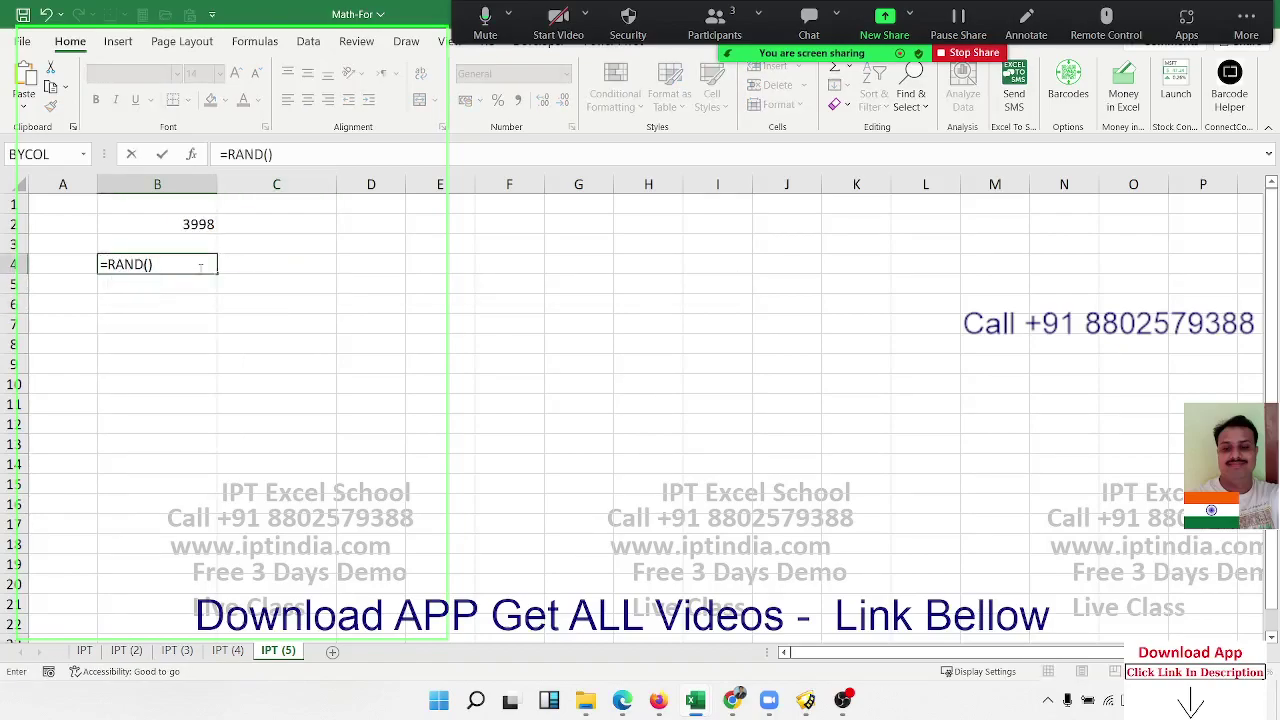
pyautogui.press('Return')
pyautogui.click(302, 266)
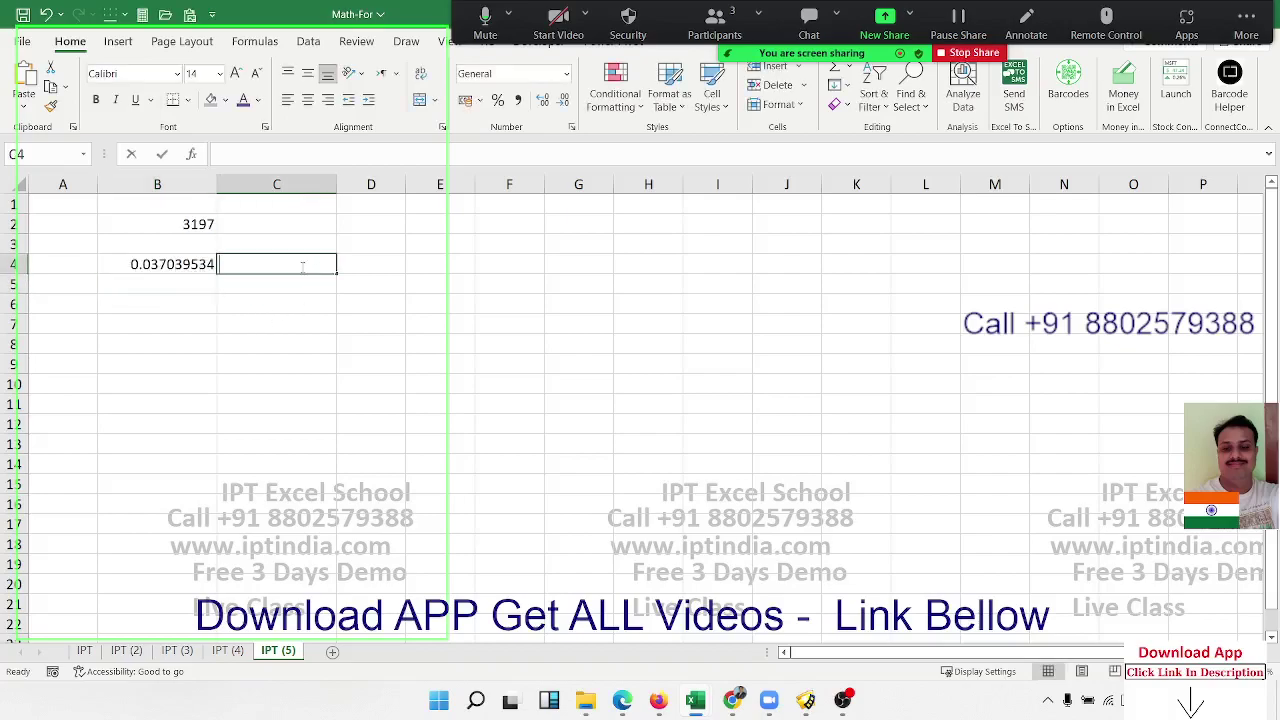
pyautogui.click(274, 340)
# Format B4's random fraction as a time, now 05:34, and keep recalculating
pyautogui.click(155, 267)
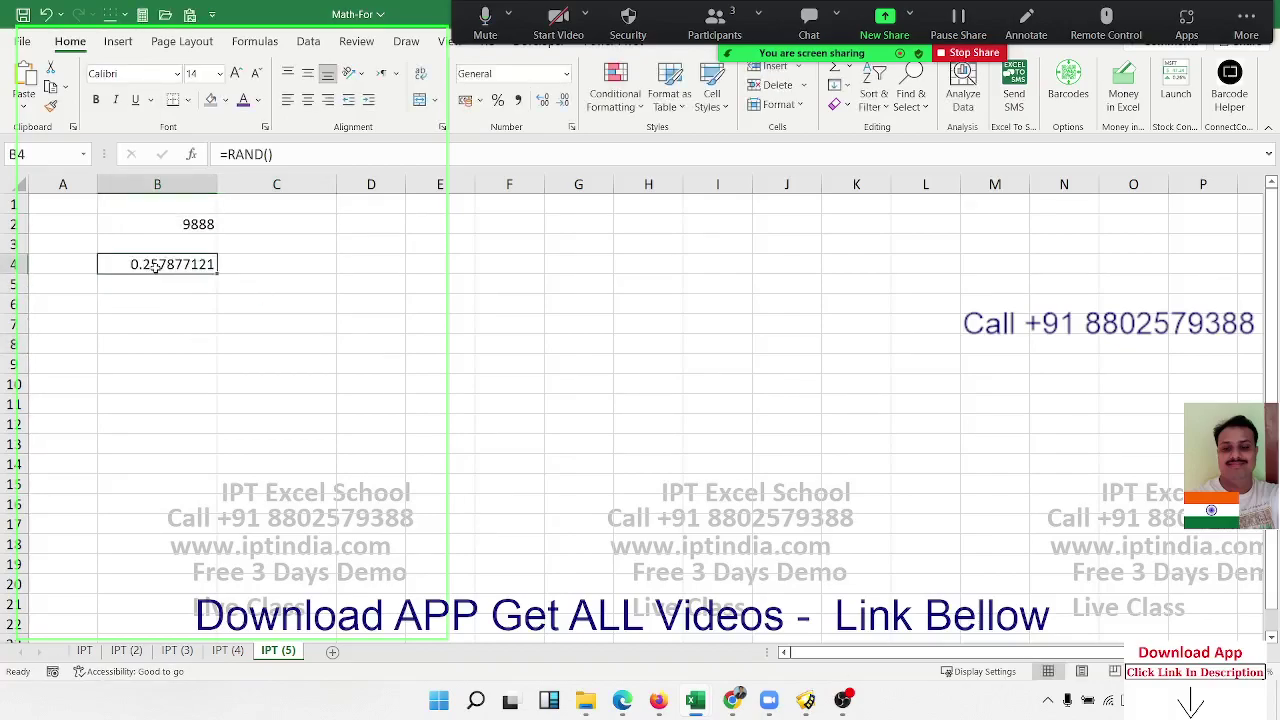
pyautogui.hotkey('ctrl', 'shift', '2')
pyautogui.click(333, 311)
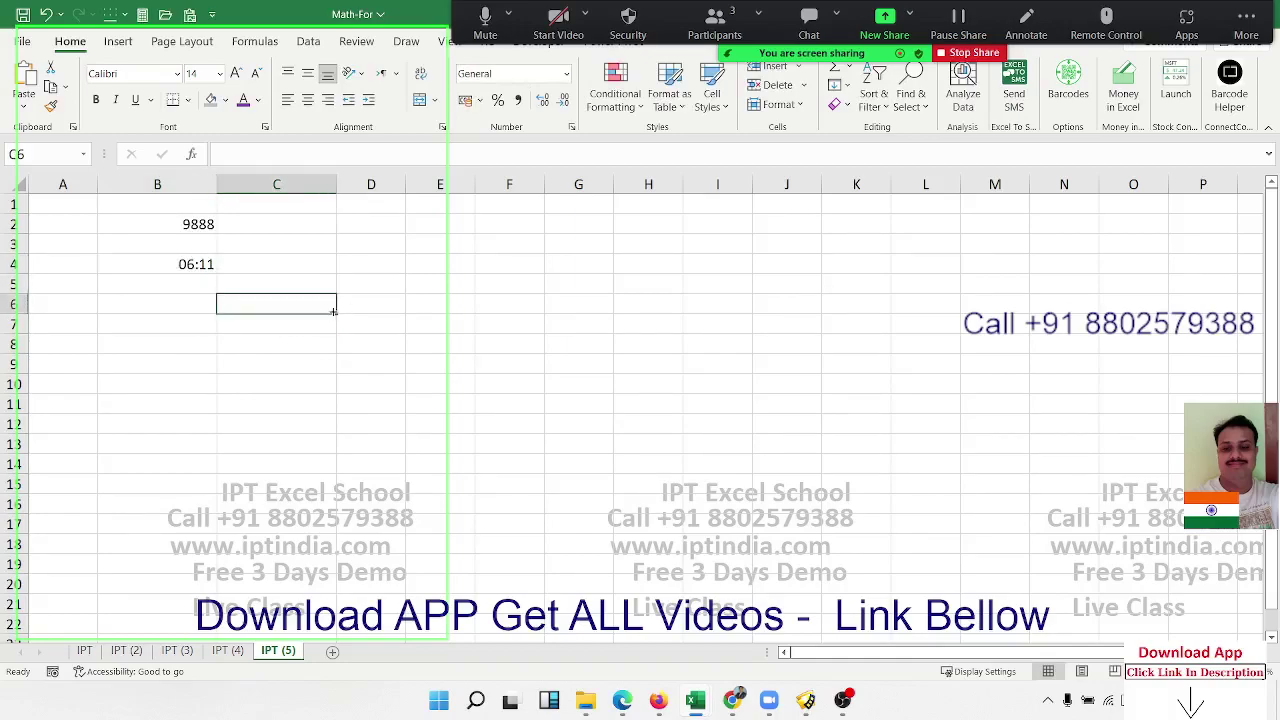
pyautogui.click(308, 343)
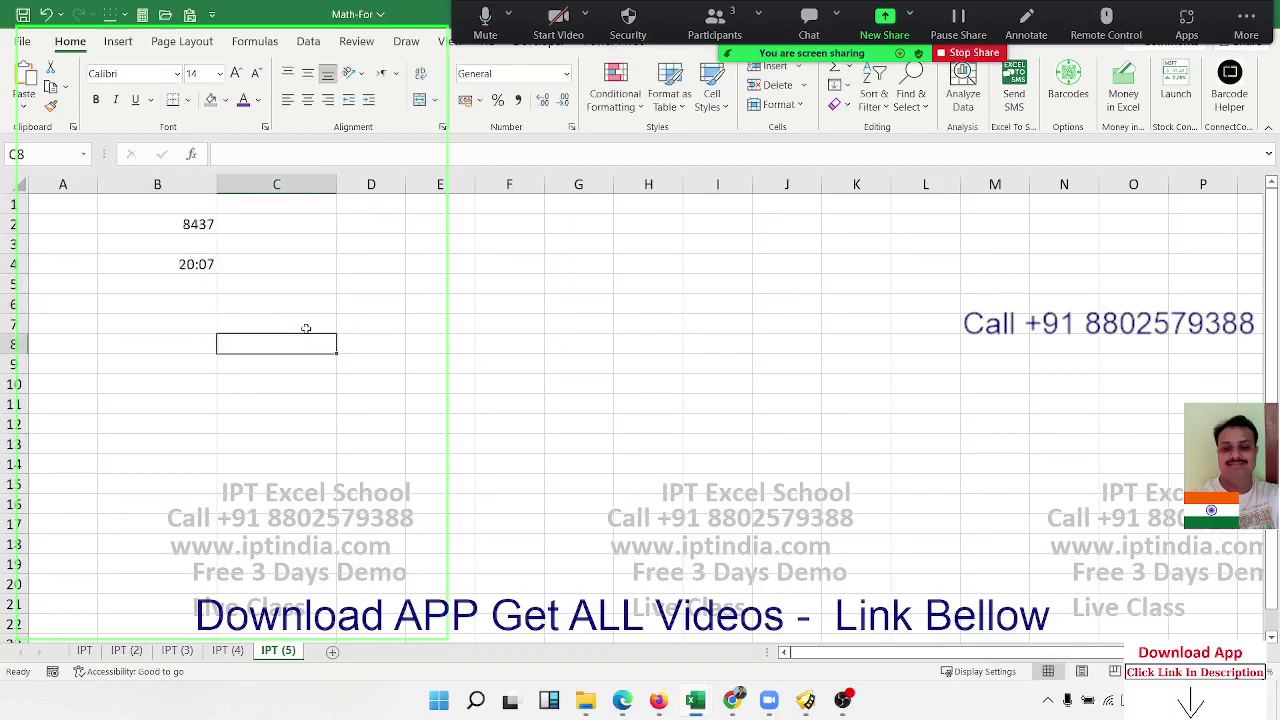
pyautogui.click(290, 309)
pyautogui.click(276, 325)
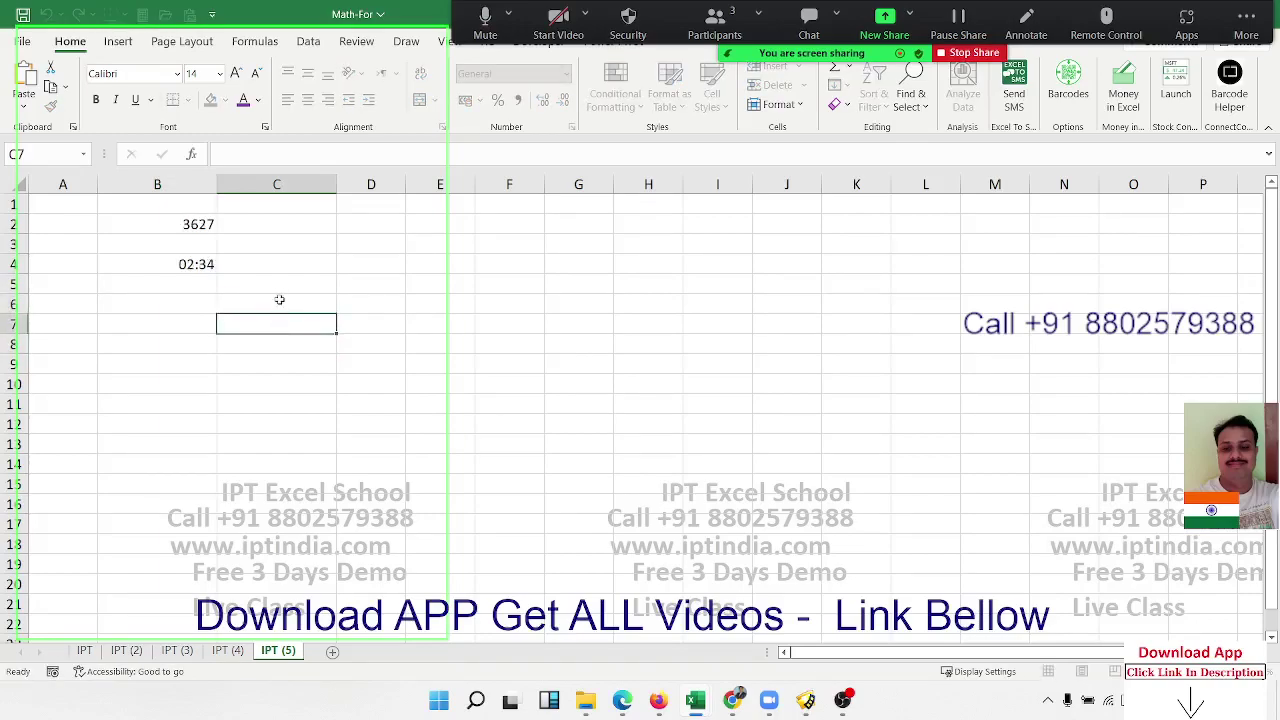
pyautogui.click(277, 287)
pyautogui.click(275, 300)
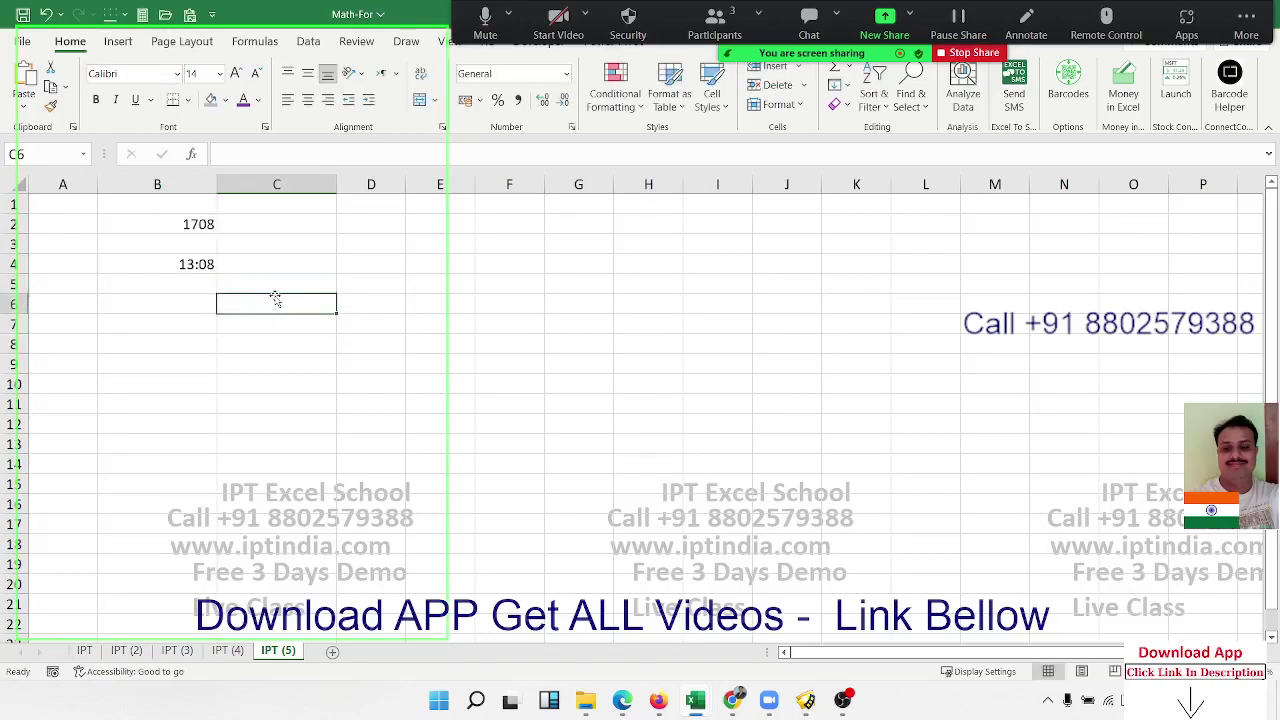
pyautogui.click(262, 360)
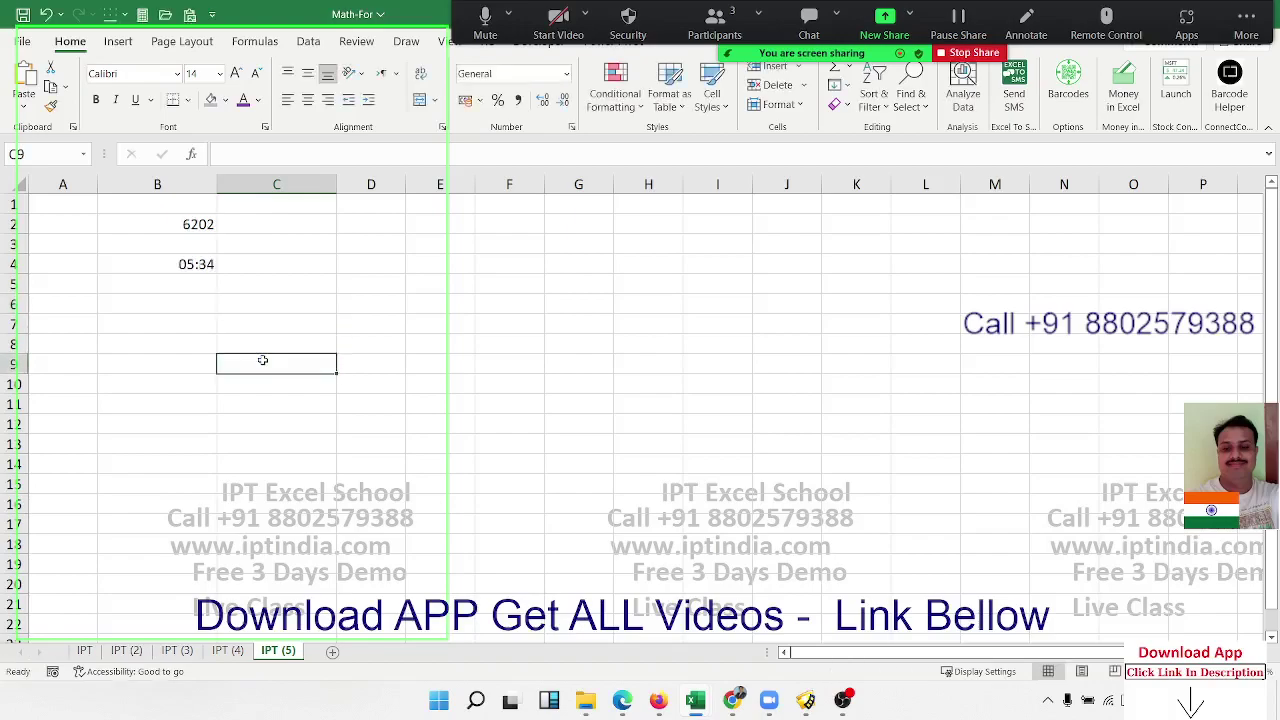
# Show B4's RAND value as a percentage, now 17%, with B2 at 5765
pyautogui.click(199, 264)
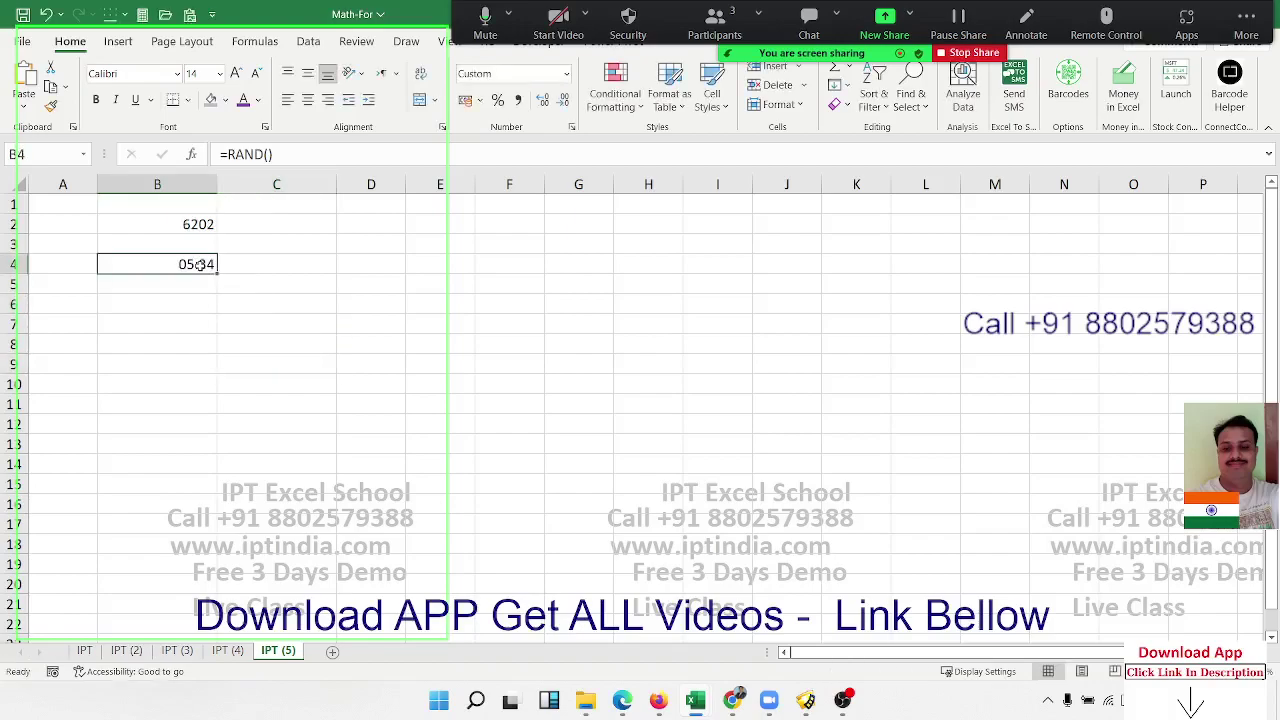
pyautogui.hotkey('ctrl', 'shift', '5')
pyautogui.click(340, 283)
pyautogui.click(303, 320)
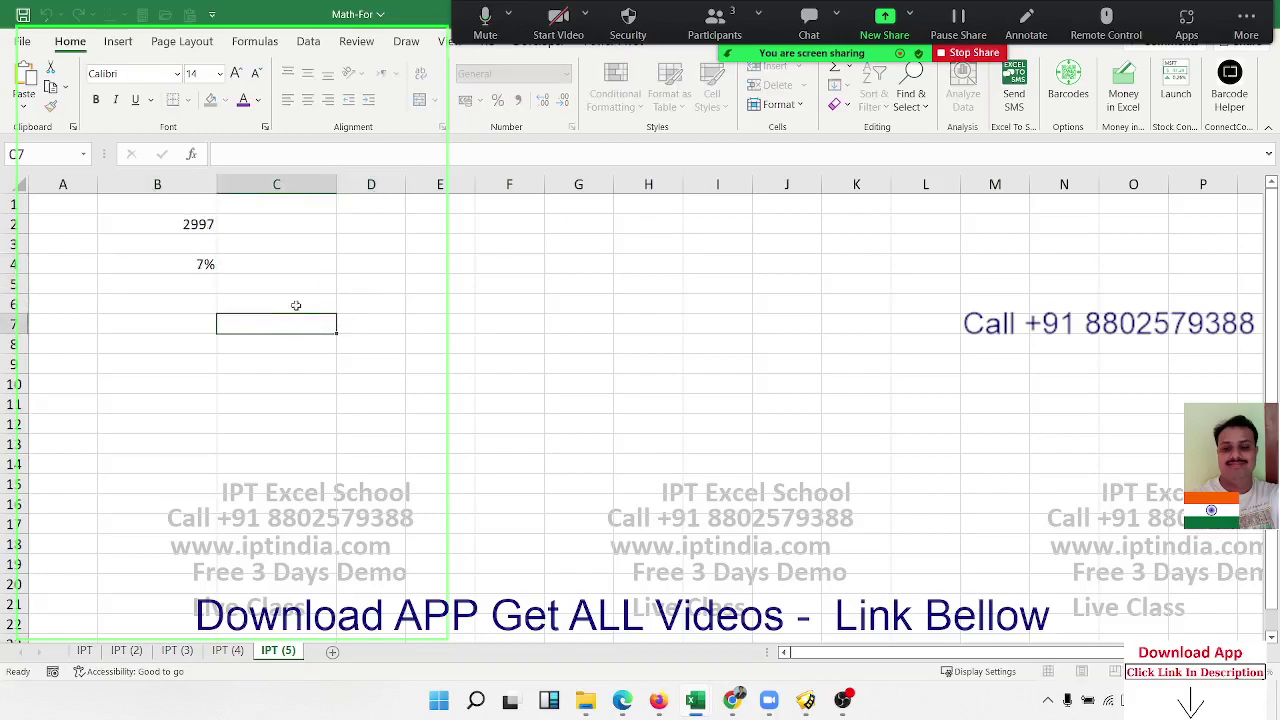
pyautogui.click(270, 338)
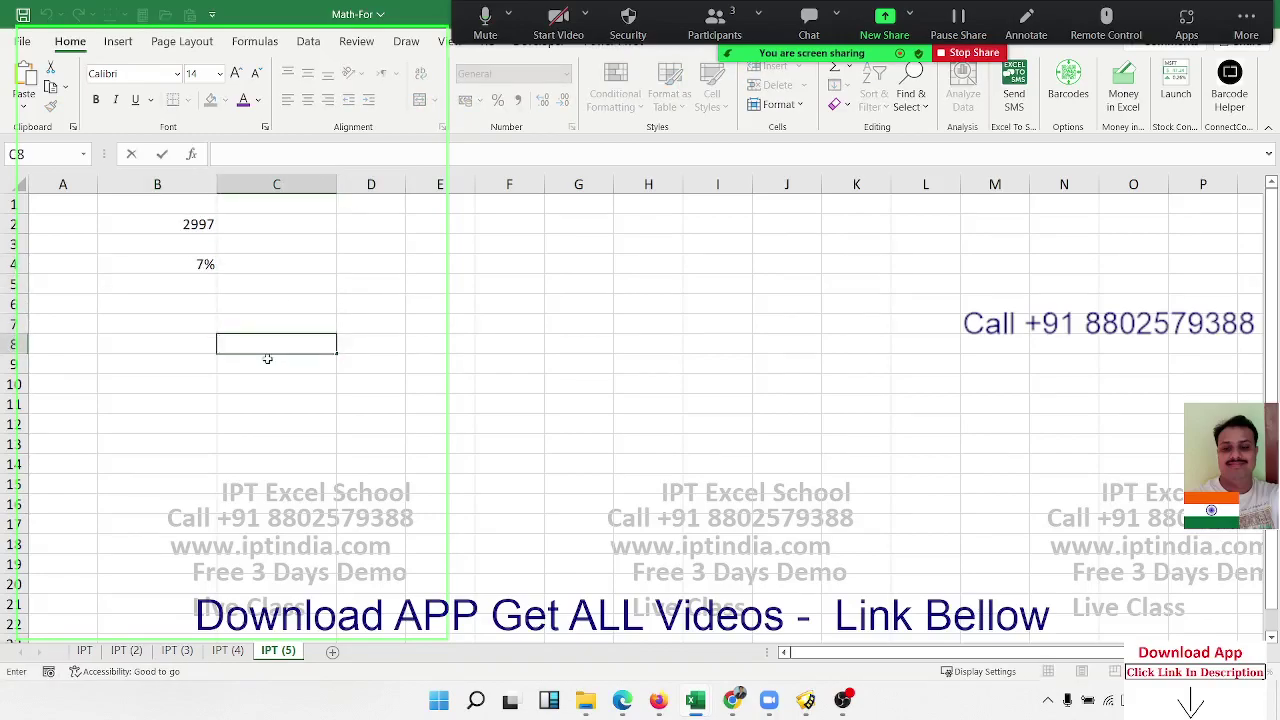
pyautogui.click(283, 311)
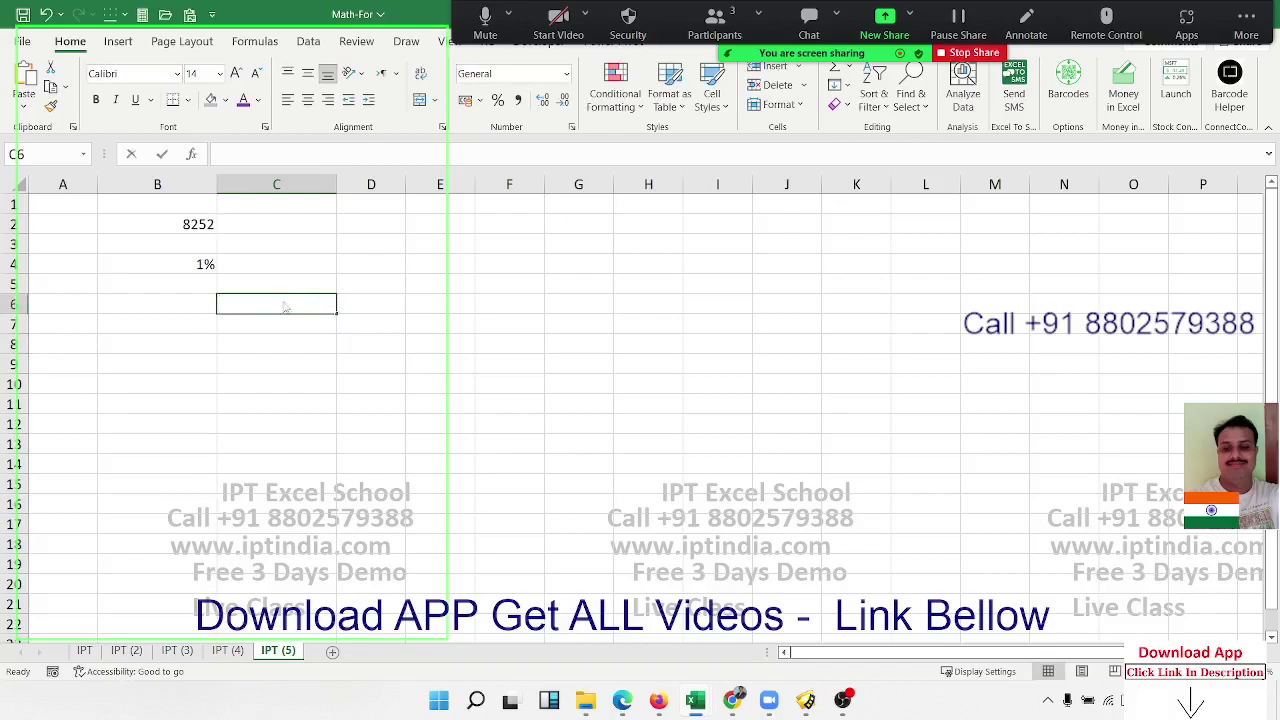
pyautogui.click(277, 325)
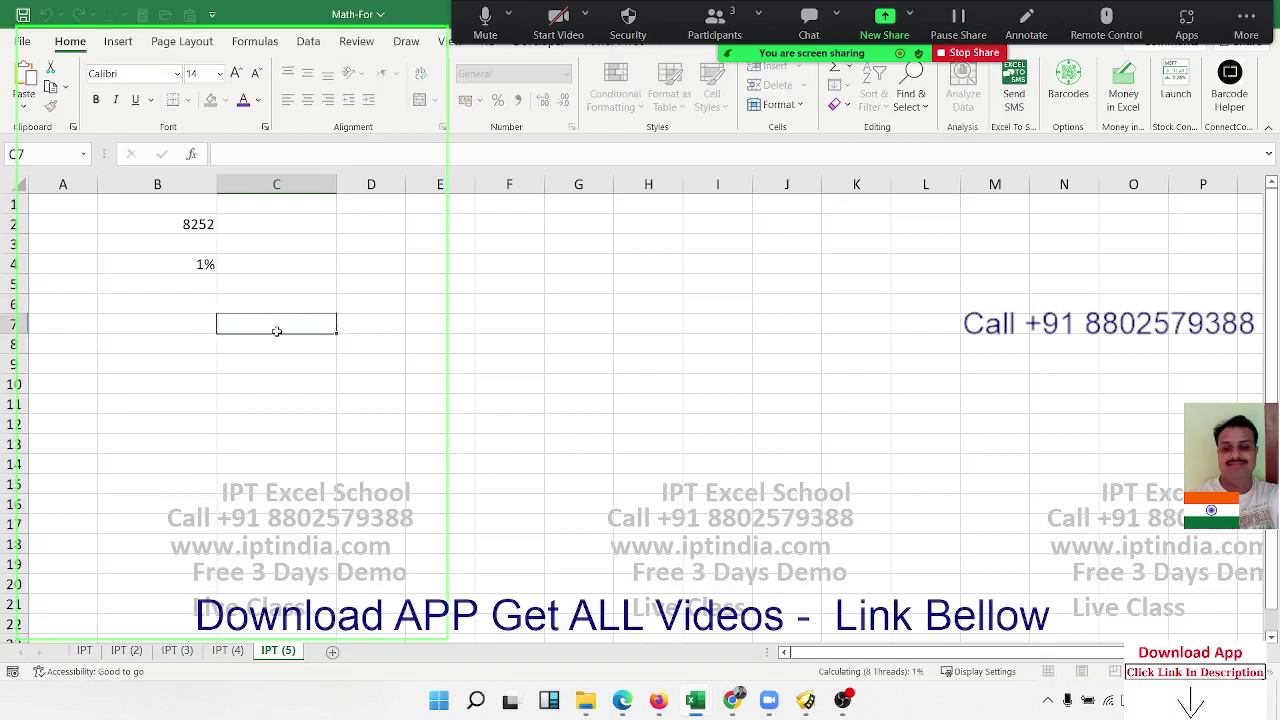
pyautogui.click(255, 41)
pyautogui.click(370, 90)
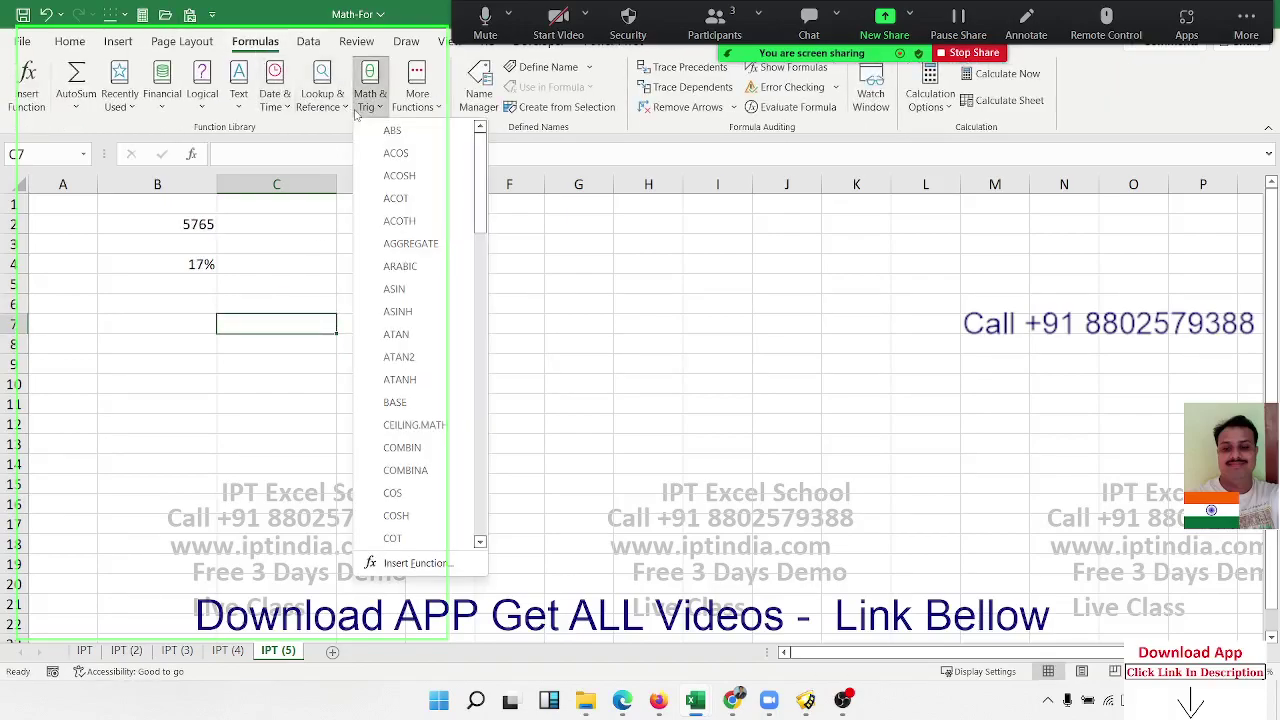
pyautogui.scroll(-3, 397, 298)
pyautogui.scroll(-3, 397, 298)
pyautogui.scroll(-3, 400, 260)
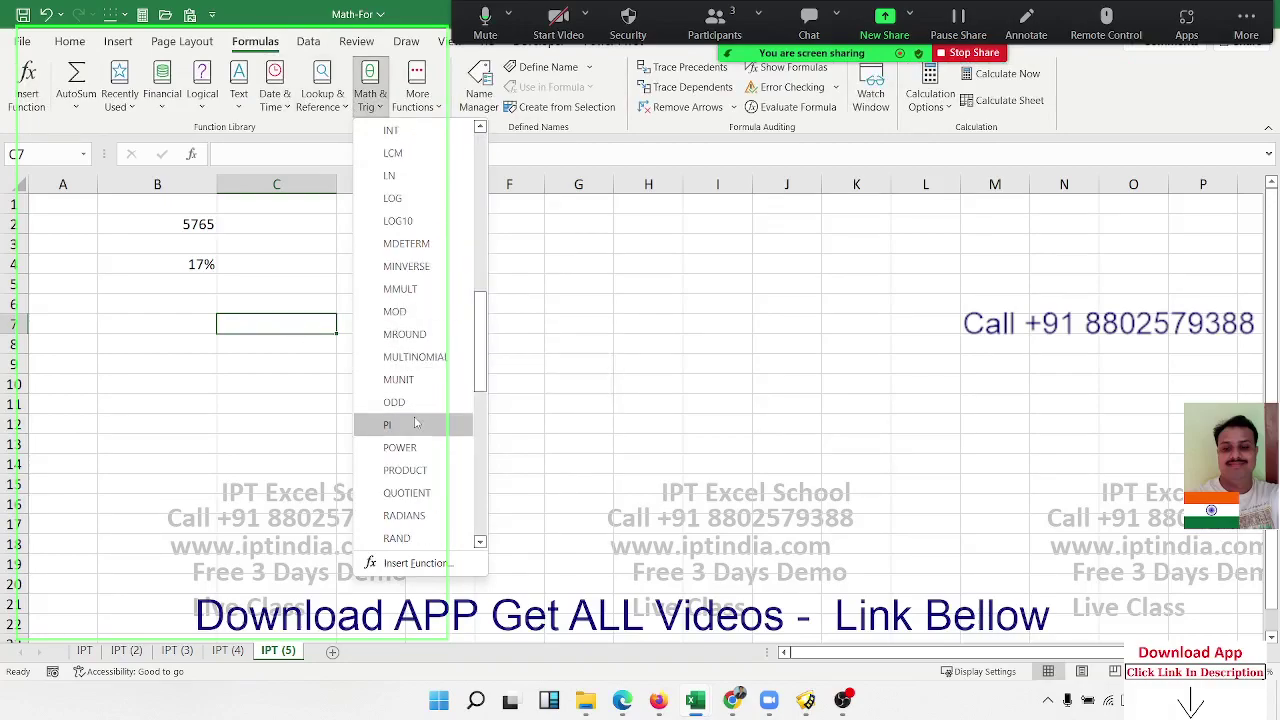
pyautogui.moveTo(416, 410)
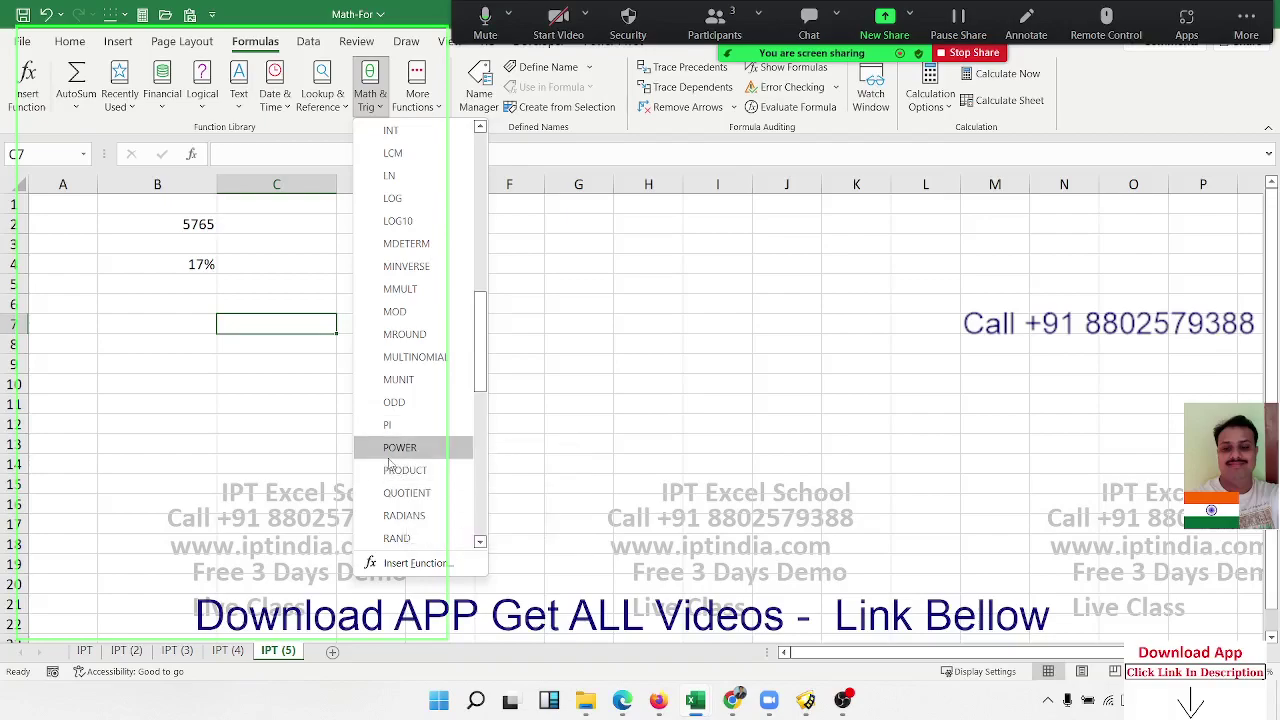
pyautogui.moveTo(389, 463)
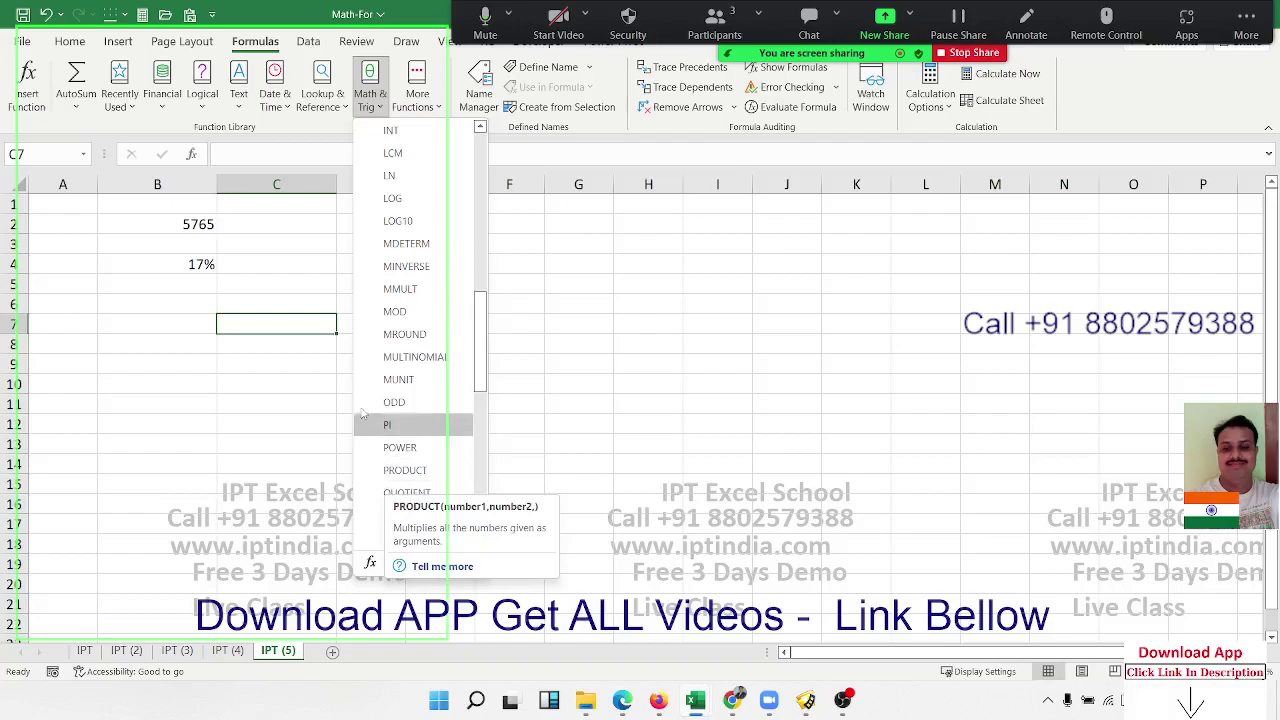
pyautogui.scroll(-3, 388, 482)
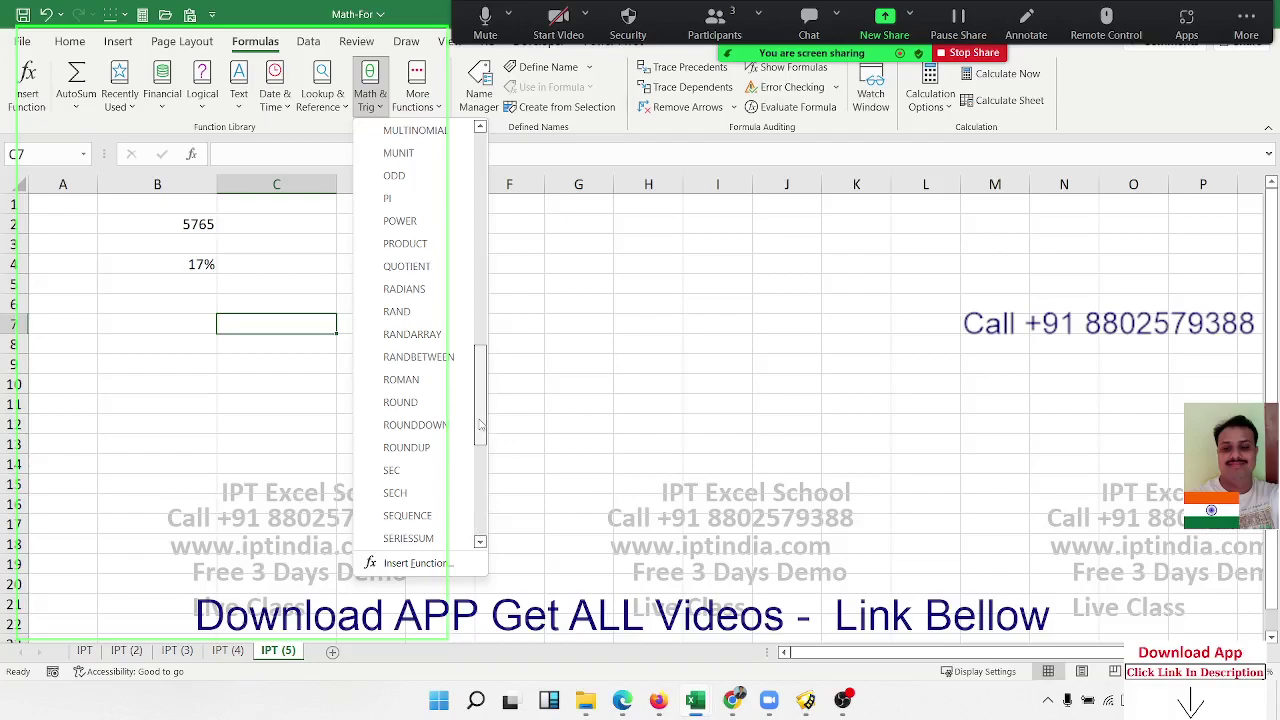
pyautogui.moveTo(480, 425); pyautogui.dragTo(478, 462)
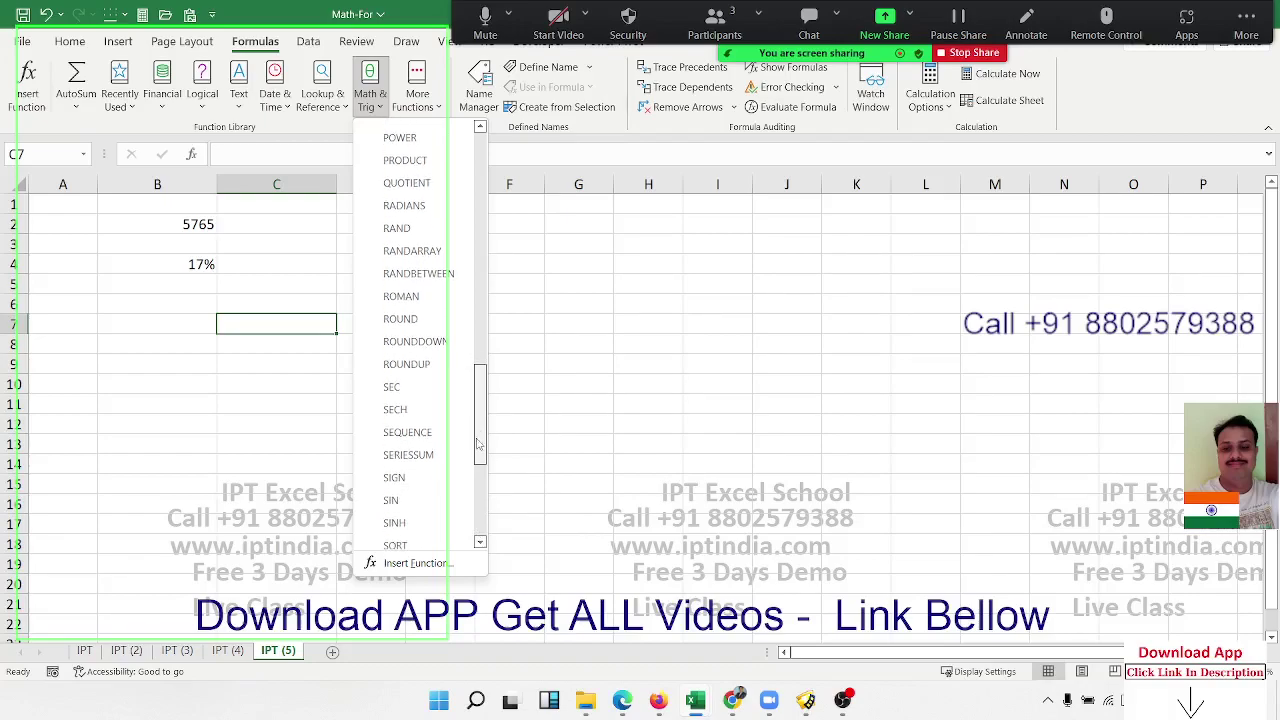
pyautogui.moveTo(478, 462); pyautogui.dragTo(479, 472)
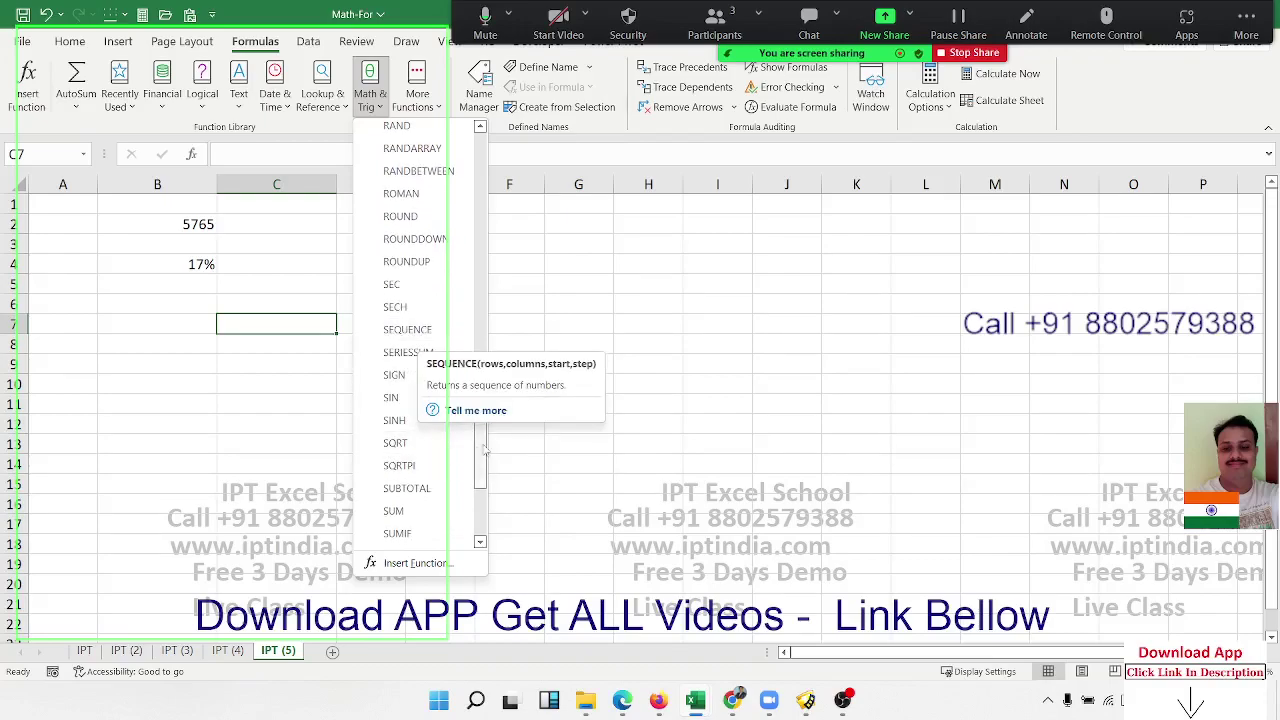
pyautogui.moveTo(484, 450); pyautogui.dragTo(484, 472)
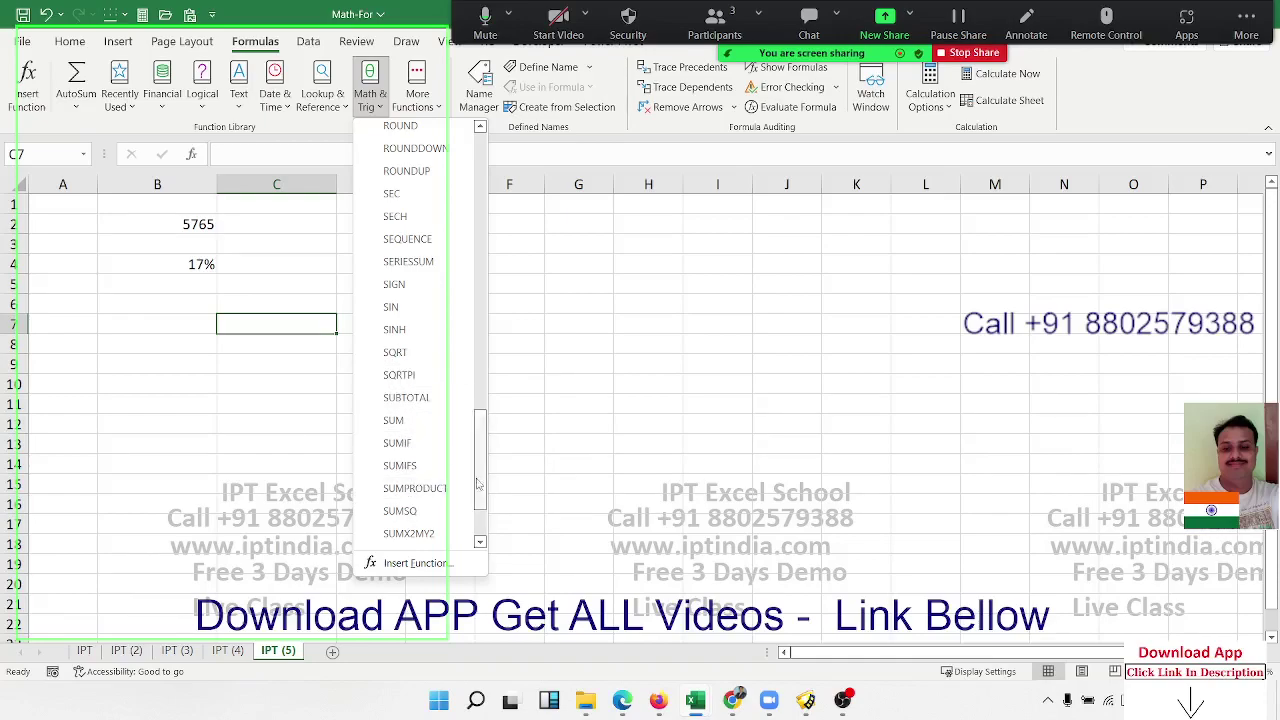
# Copy the IPT (5) sheet to create IPT (6) and open it
pyautogui.click(228, 404)
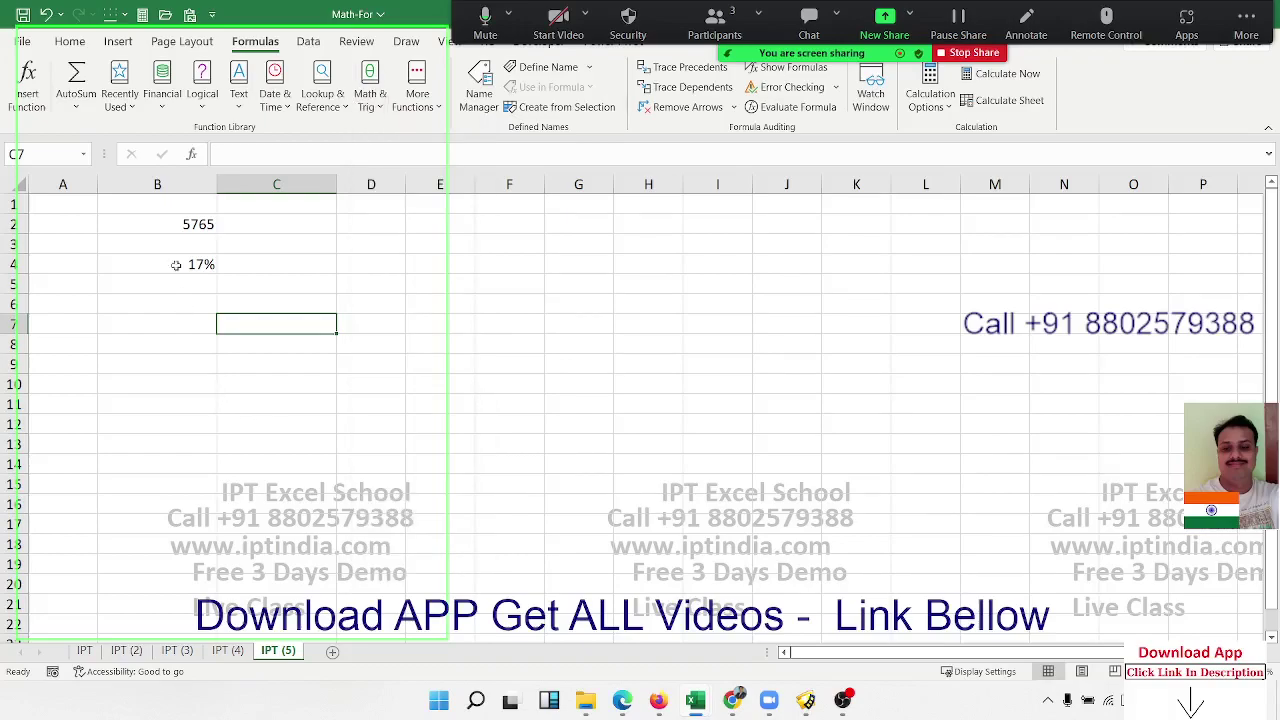
pyautogui.moveTo(164, 218); pyautogui.dragTo(171, 265)
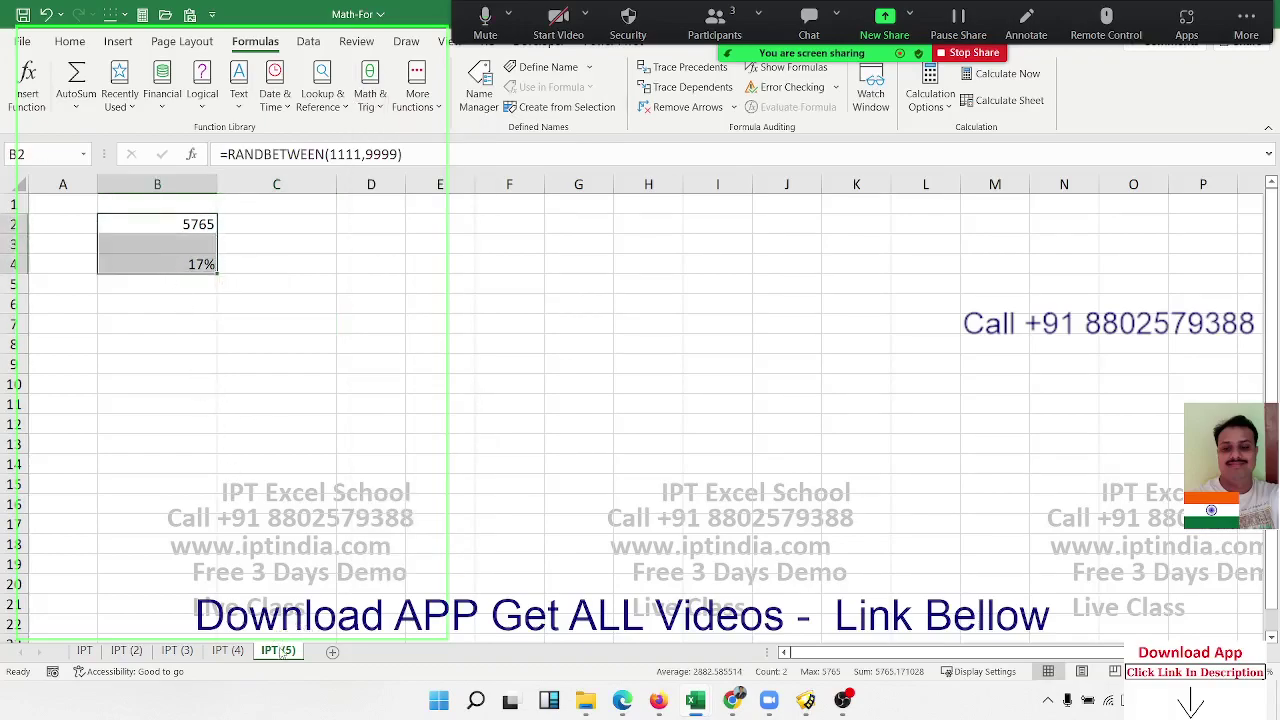
pyautogui.moveTo(14, 204); pyautogui.dragTo(14, 246)
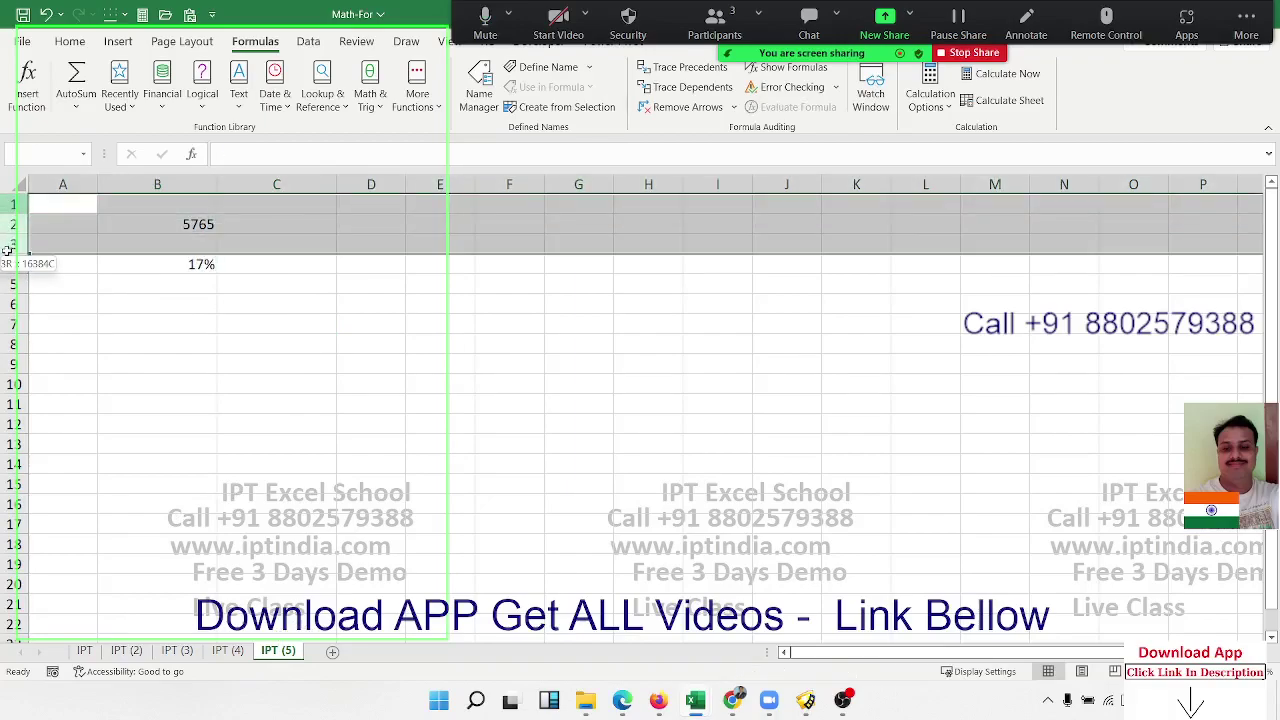
pyautogui.click(265, 441)
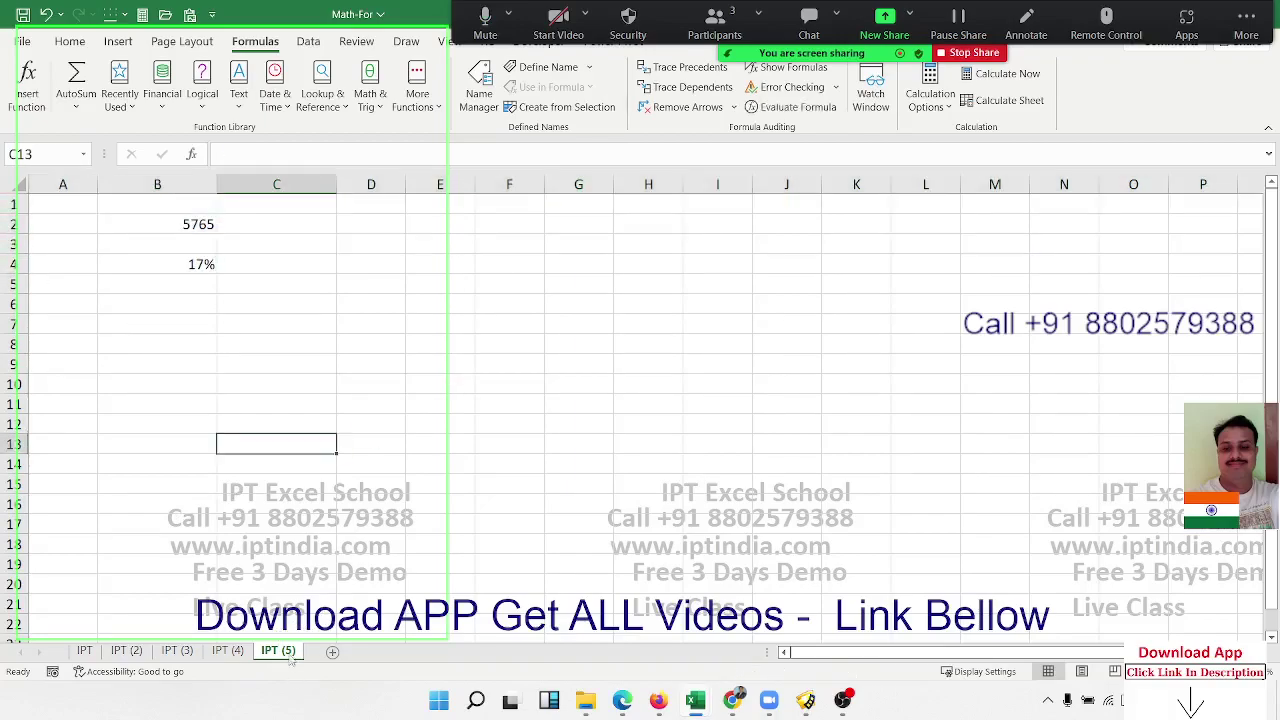
pyautogui.click(342, 651)
pyautogui.moveTo(345, 651); pyautogui.dragTo(345, 651)
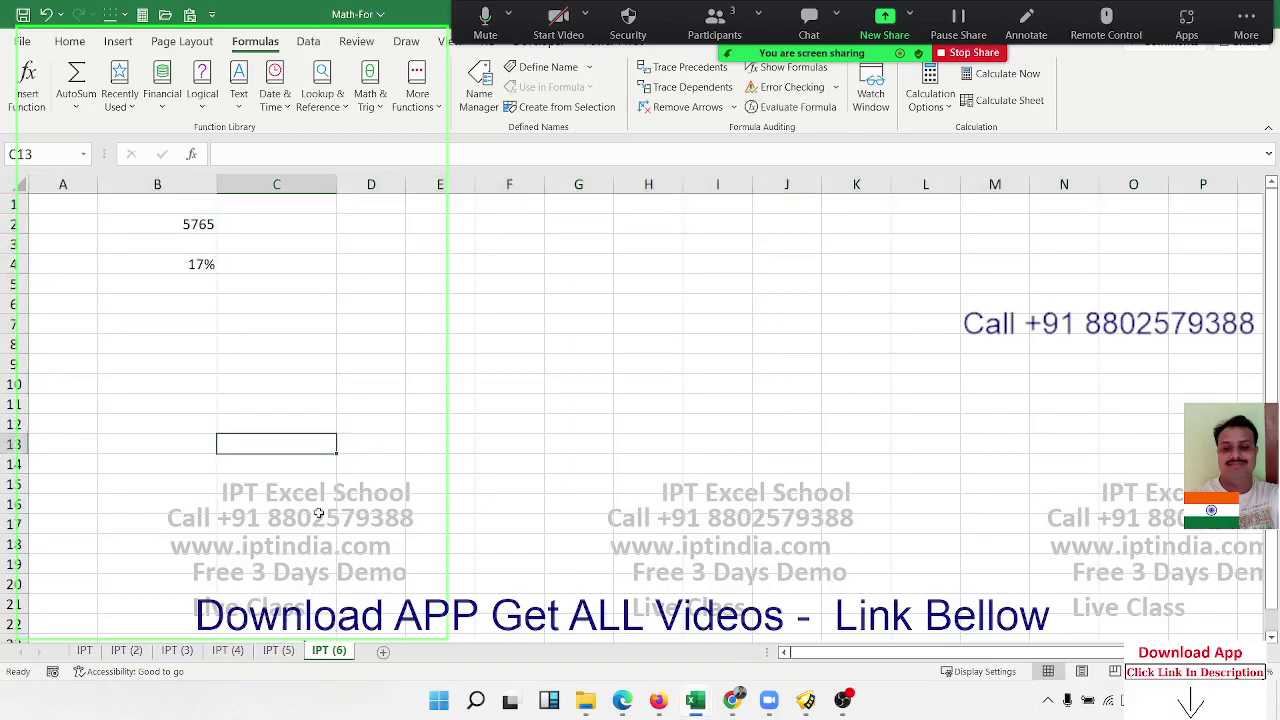
pyautogui.click(308, 465)
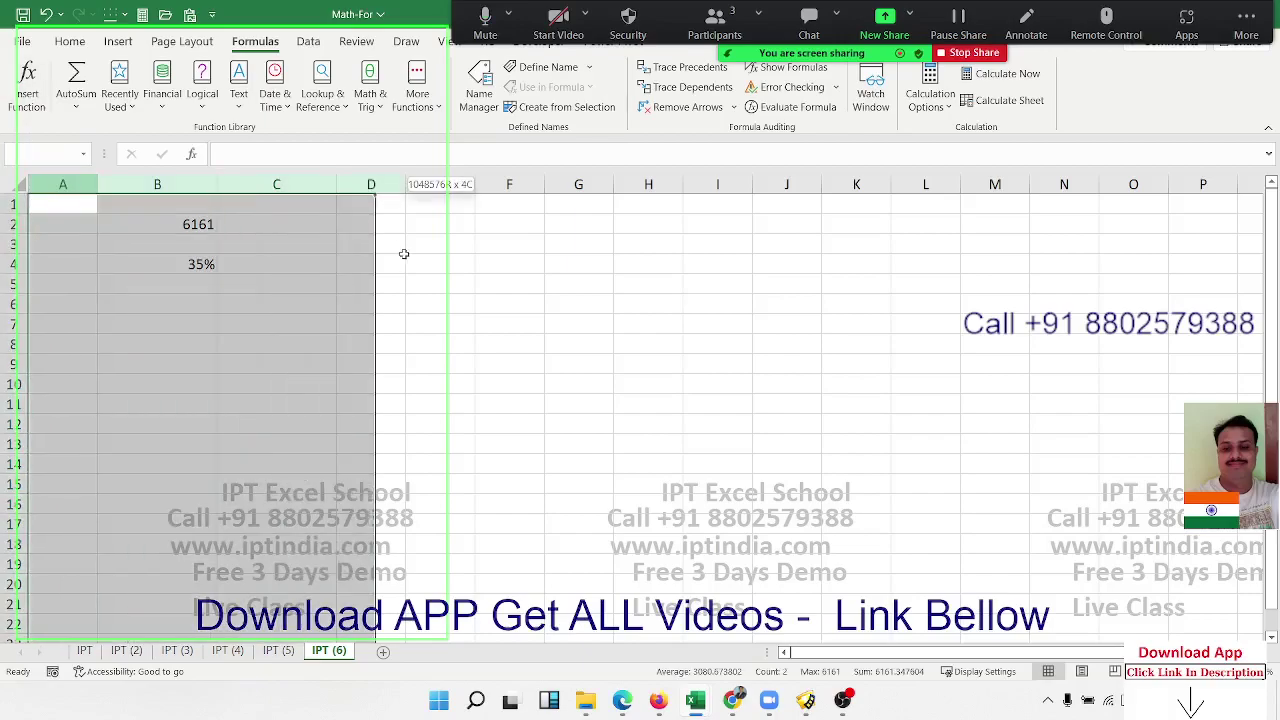
# Delete columns A to D on IPT (6), leaving the sheet empty
pyautogui.moveTo(62, 184); pyautogui.dragTo(403, 251)
pyautogui.hotkey('ctrl', '-')
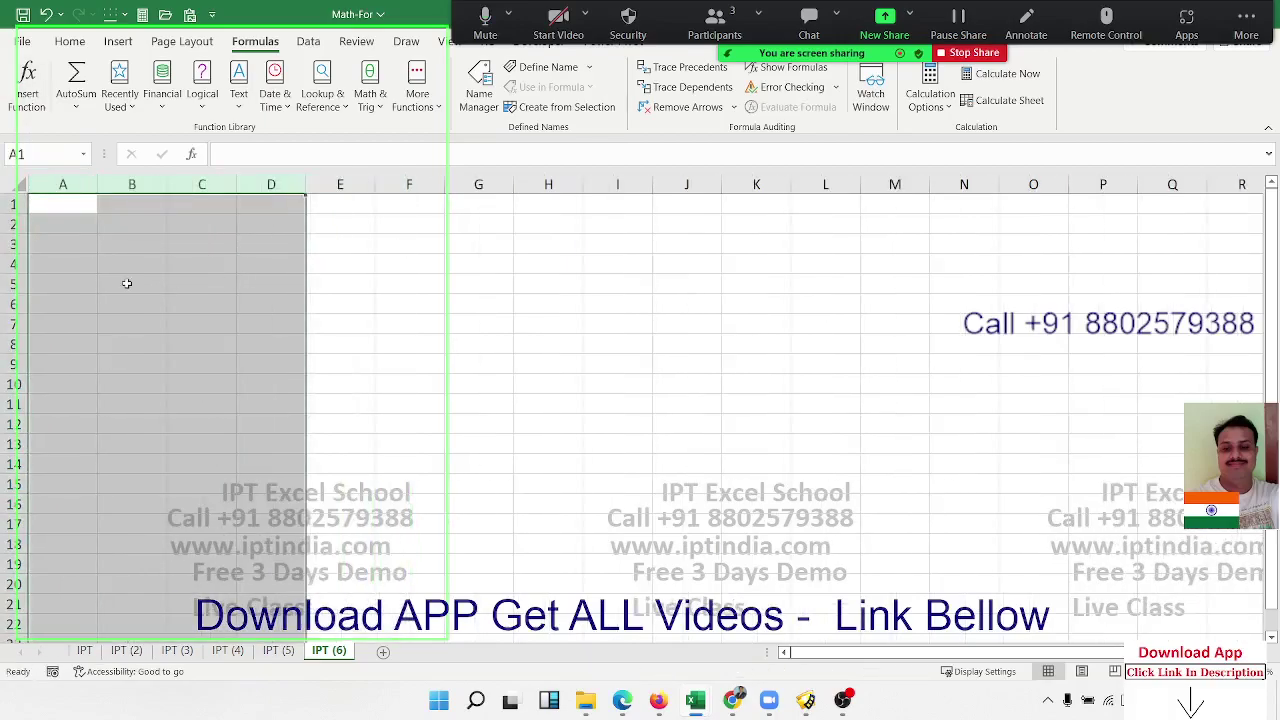
pyautogui.click(126, 283)
pyautogui.click(75, 226)
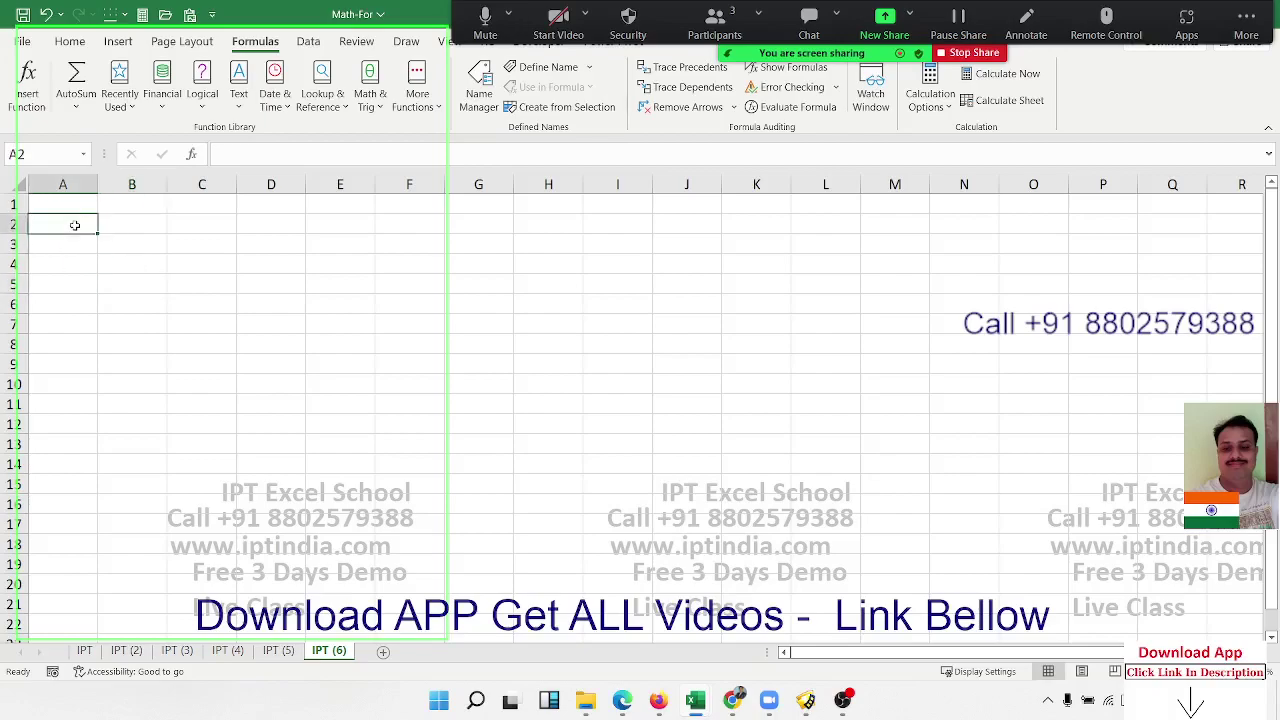
# Label A2 as Qty and A3 as MRP
pyautogui.write('Qty')
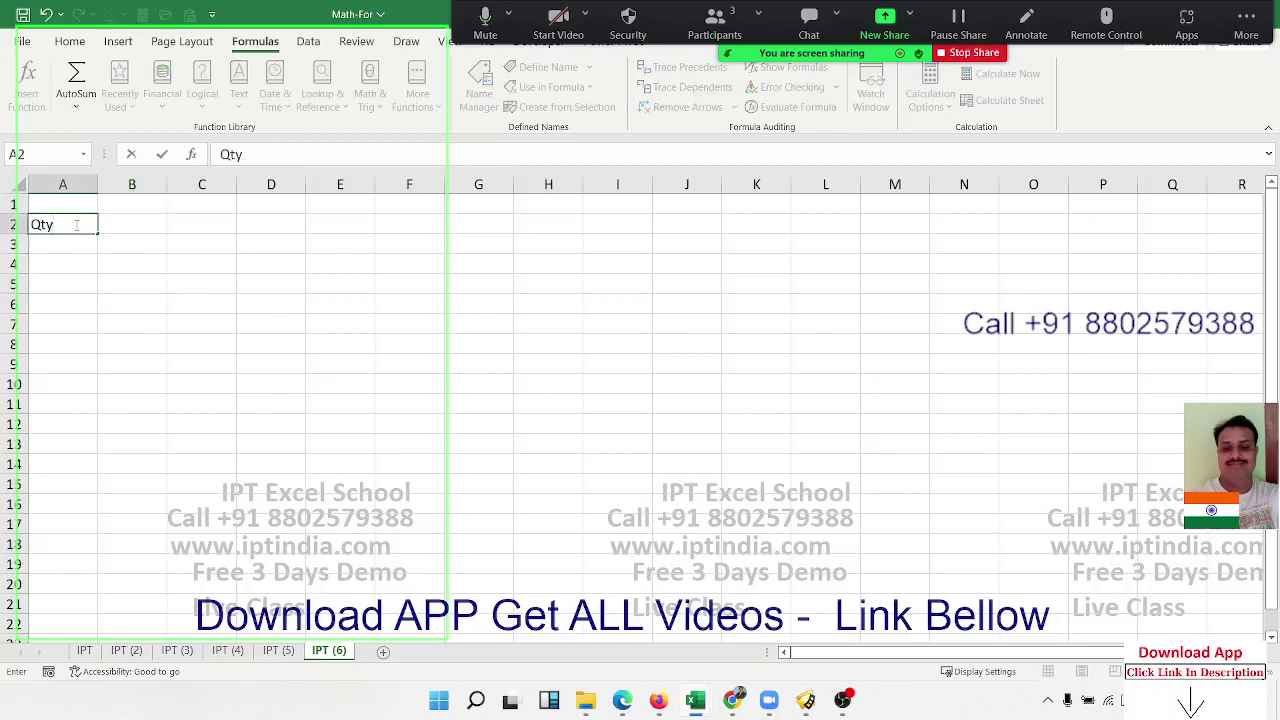
pyautogui.press('Return')
pyautogui.write('MR')
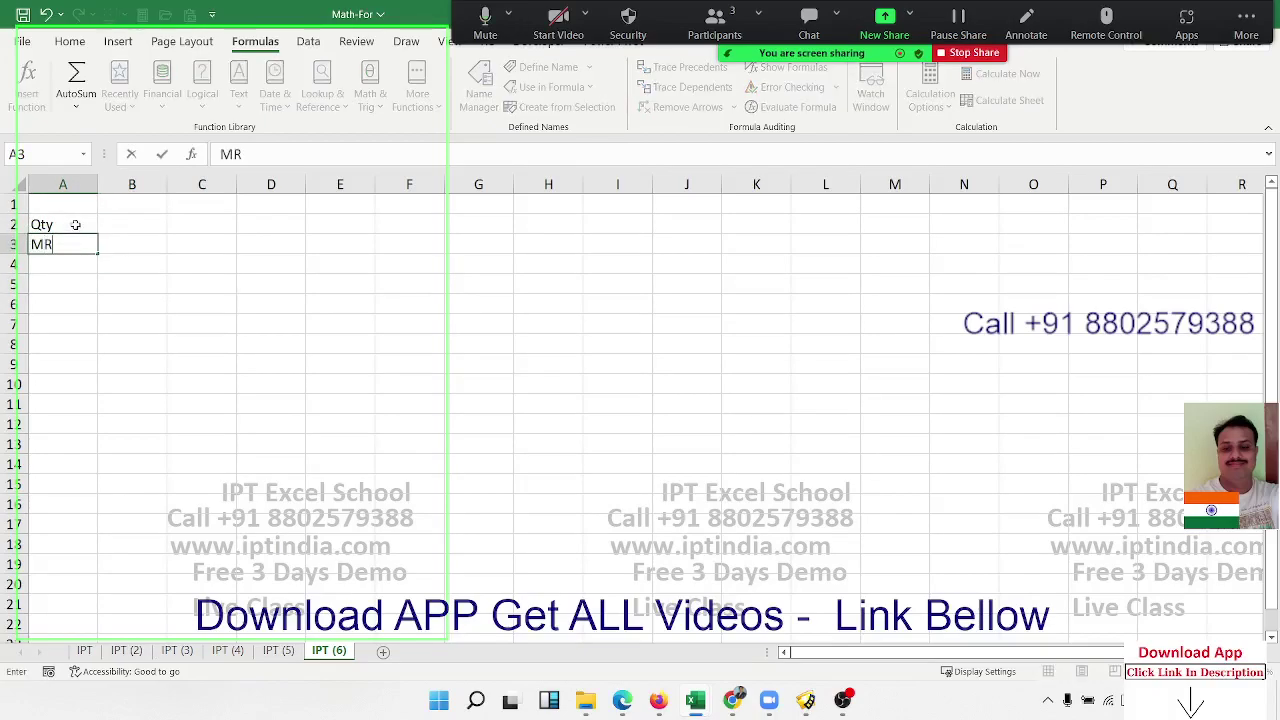
pyautogui.write('P')
pyautogui.press('Tab')
pyautogui.press('Up')
pyautogui.press('Right')
pyautogui.press('Left')
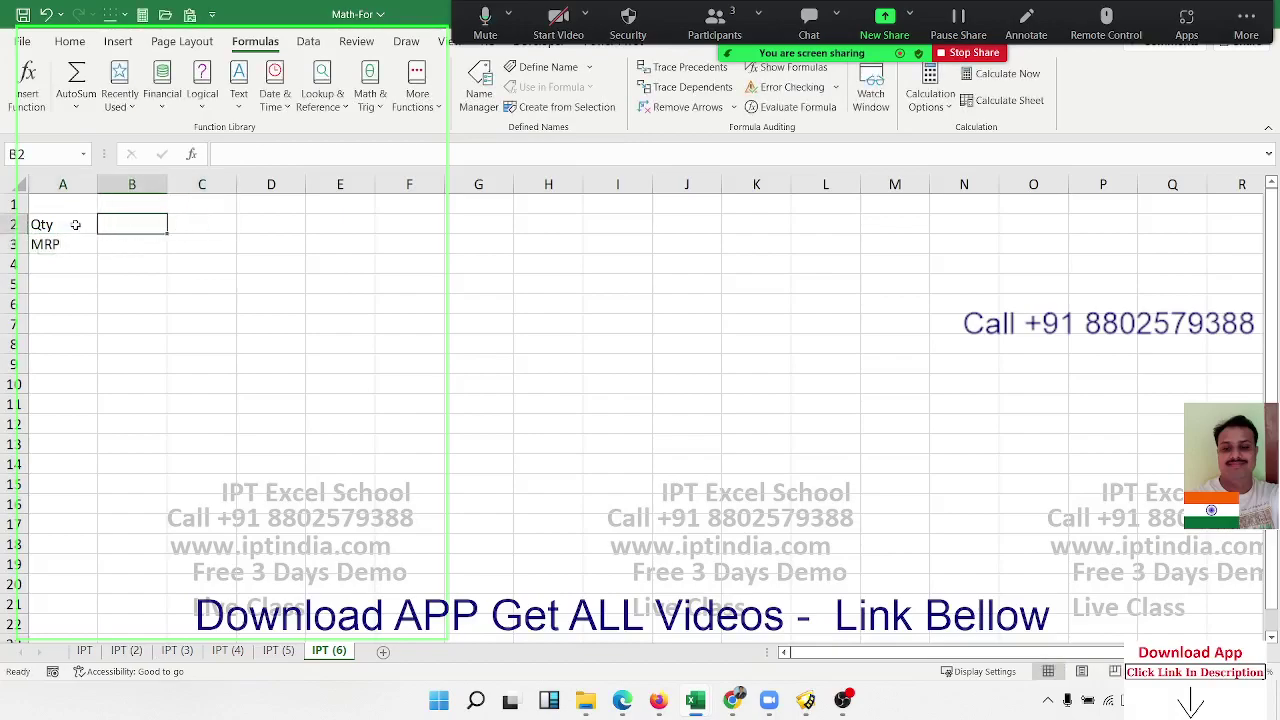
# Enter the quantities 85, 96, 58, 85 in B2:E2
pyautogui.write('85')
pyautogui.press('Tab')
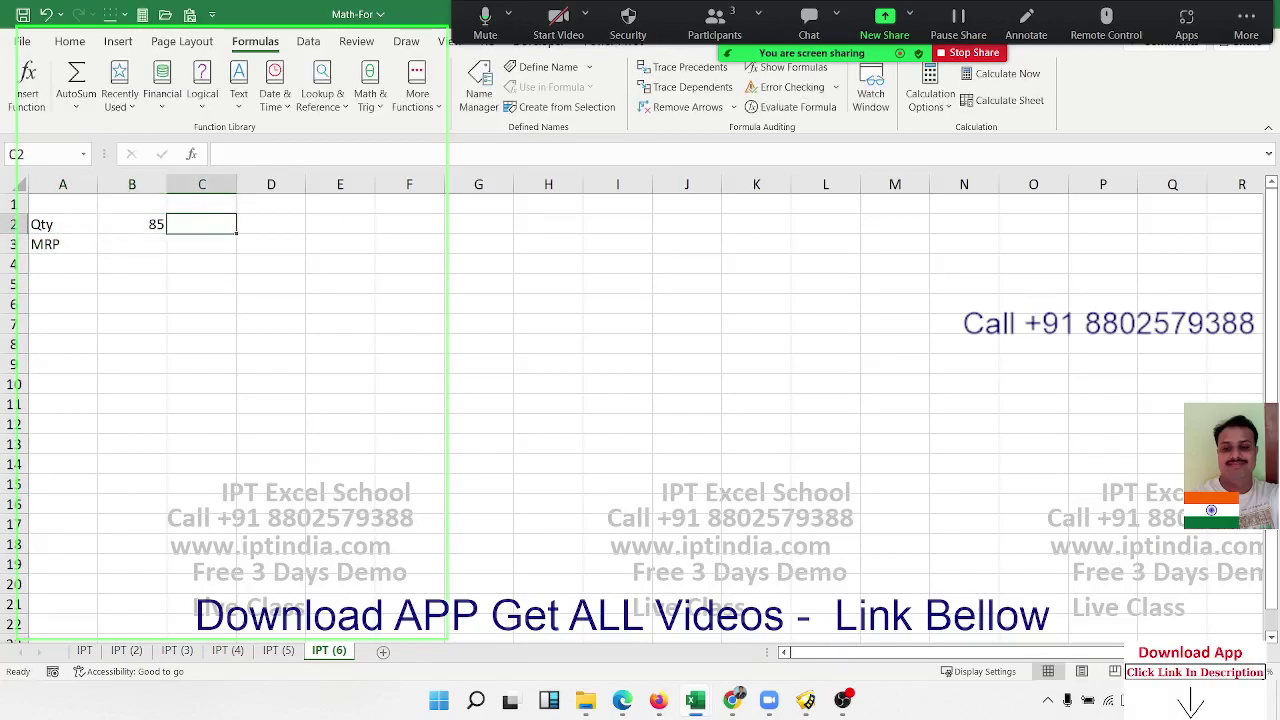
pyautogui.write('96')
pyautogui.press('Tab')
pyautogui.write('58')
pyautogui.press('Tab')
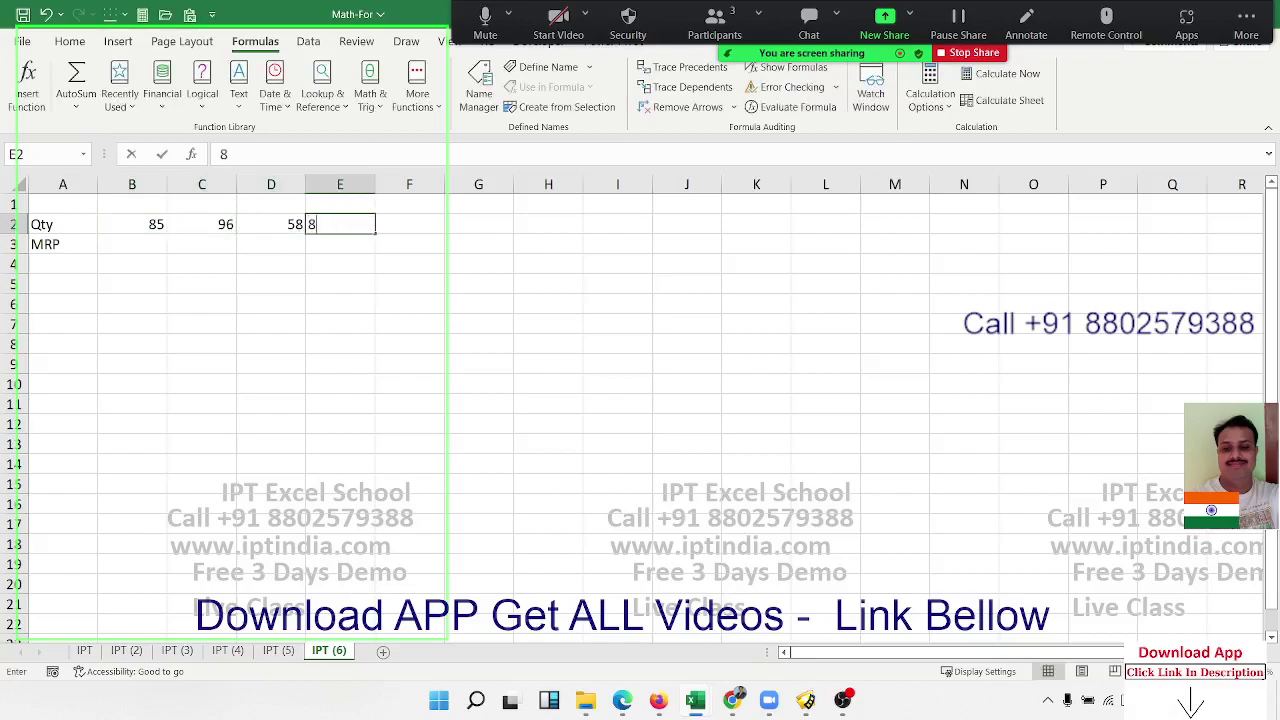
pyautogui.write('85')
pyautogui.press('Tab')
# Enter the MRP values 100, 120, 123, 452 in B3:E3, discarding a stray entry in F3
pyautogui.click(270, 244)
pyautogui.click(131, 244)
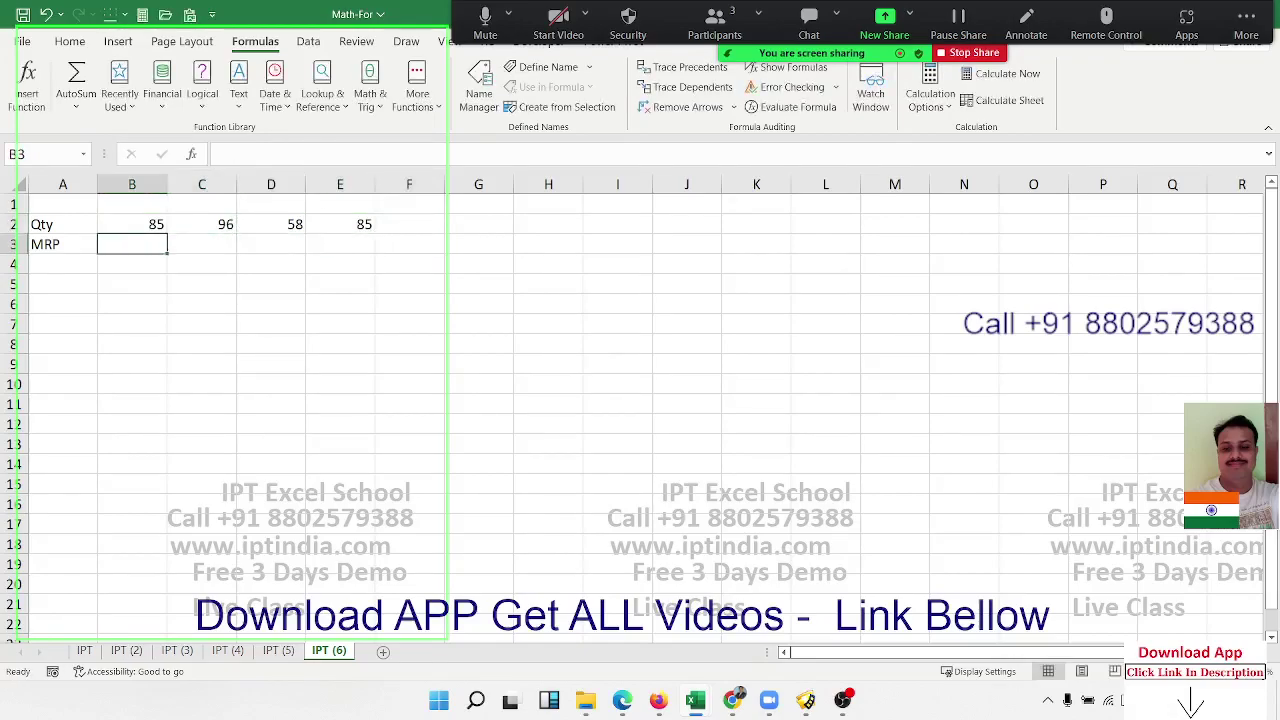
pyautogui.write('100')
pyautogui.press('Tab')
pyautogui.write('120')
pyautogui.press('Tab')
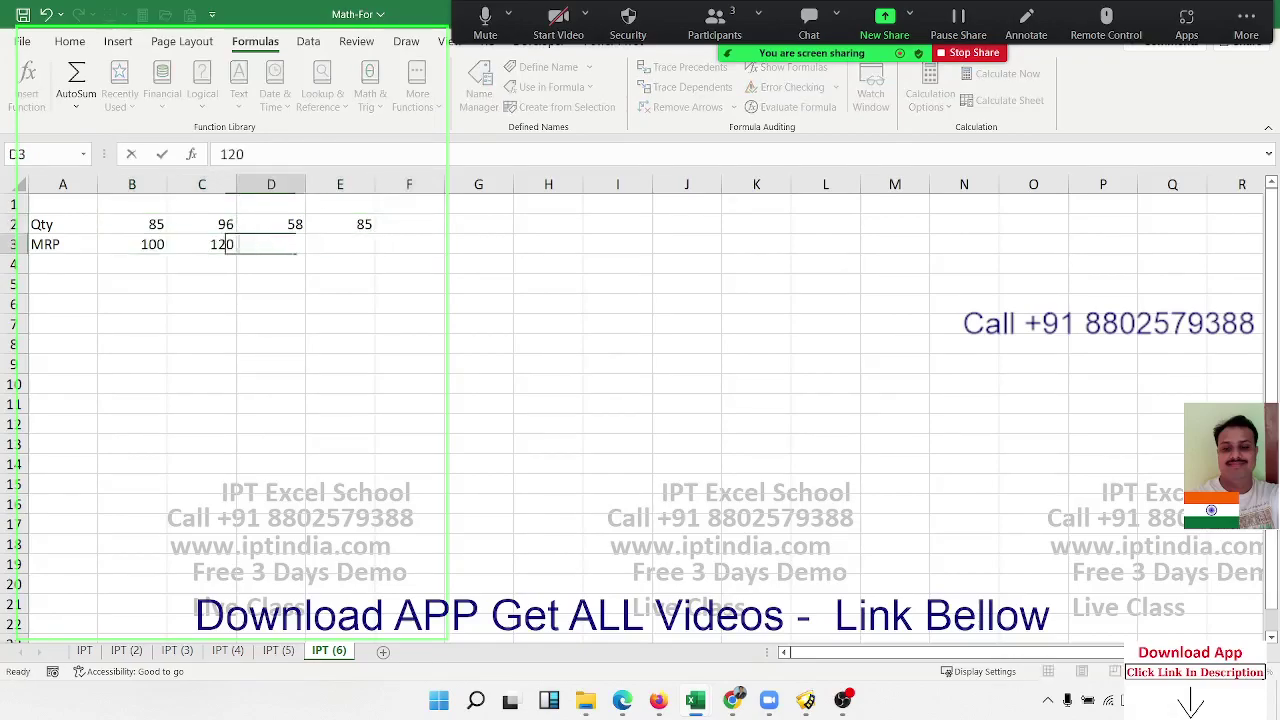
pyautogui.write('123')
pyautogui.press('Tab')
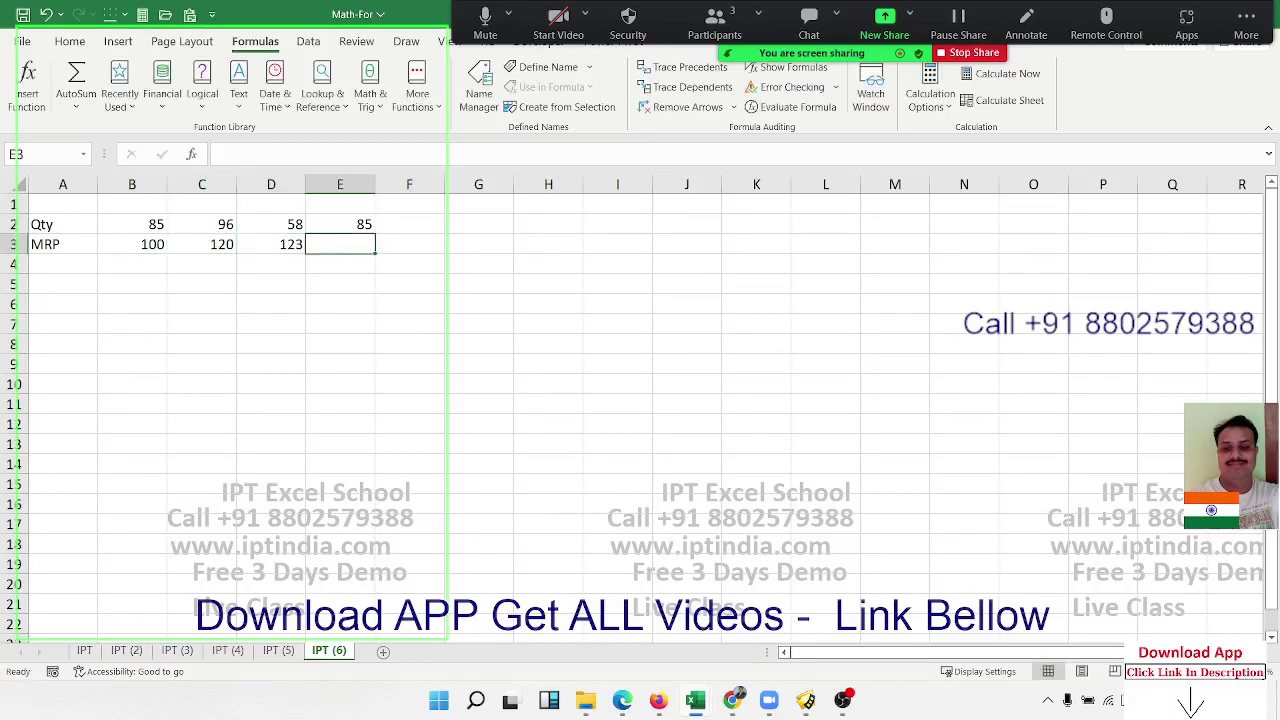
pyautogui.write('452')
pyautogui.press('Tab')
pyautogui.write('65')
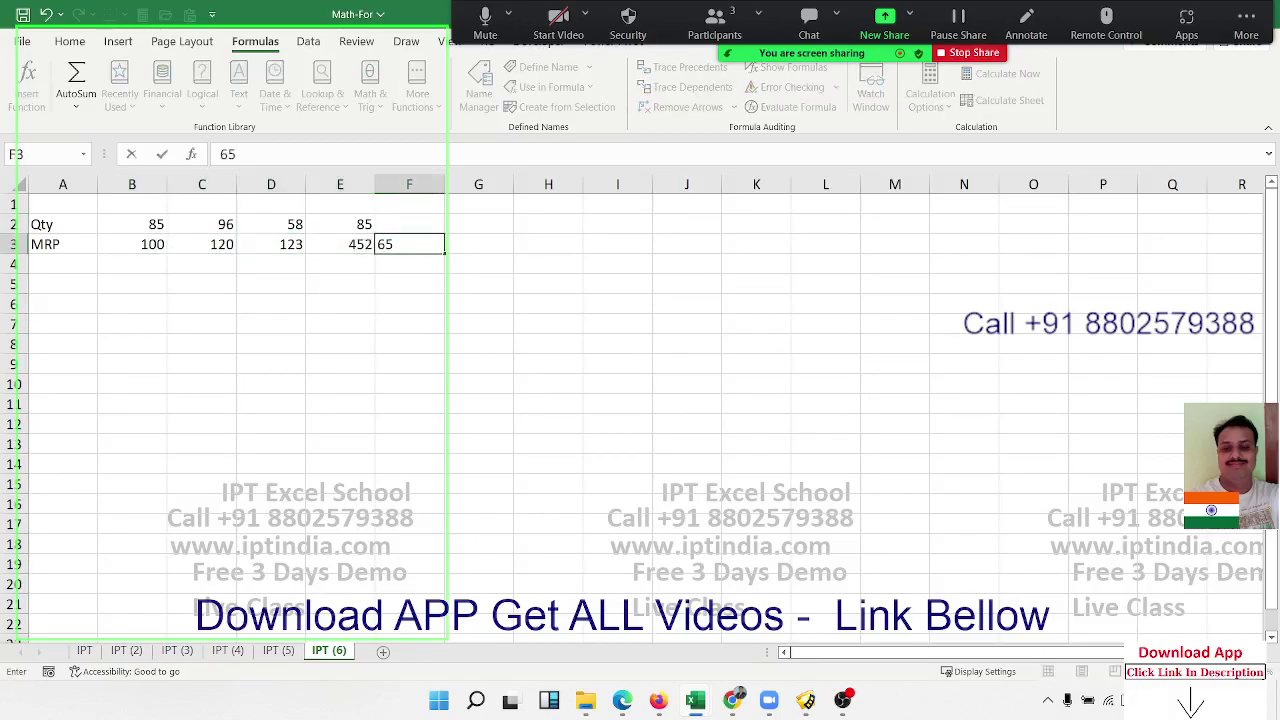
pyautogui.press('Escape')
pyautogui.press('Down')
pyautogui.press('Down')
pyautogui.press('Left')
pyautogui.press('Left')
pyautogui.press('Left')
pyautogui.press('Left')
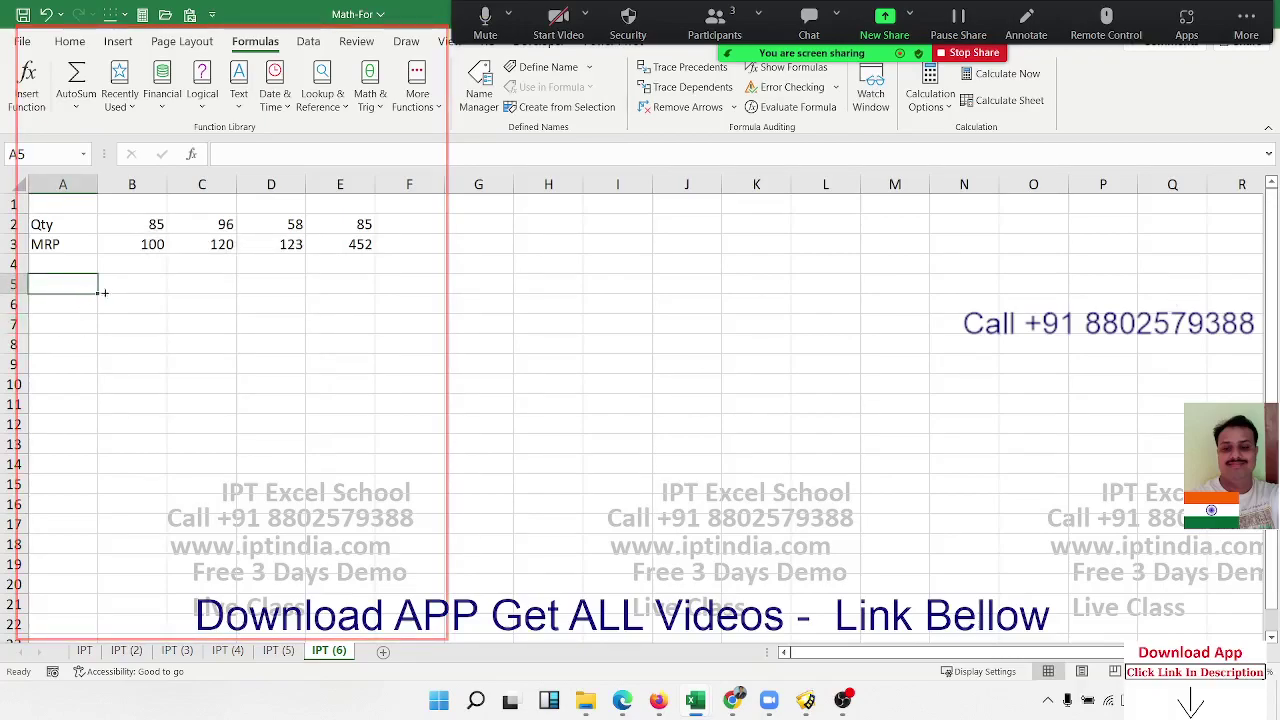
# Label cell A5 as Total AMT
pyautogui.click(155, 211)
pyautogui.moveTo(150, 243); pyautogui.dragTo(298, 230)
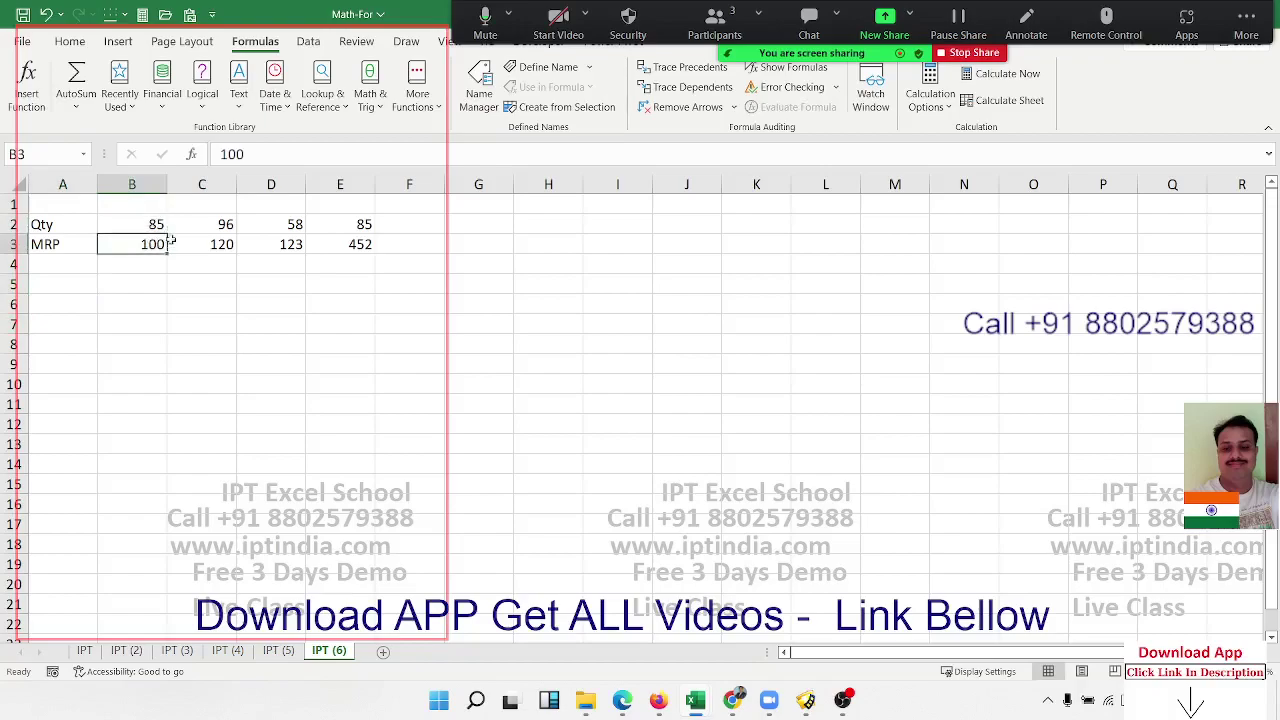
pyautogui.click(92, 283)
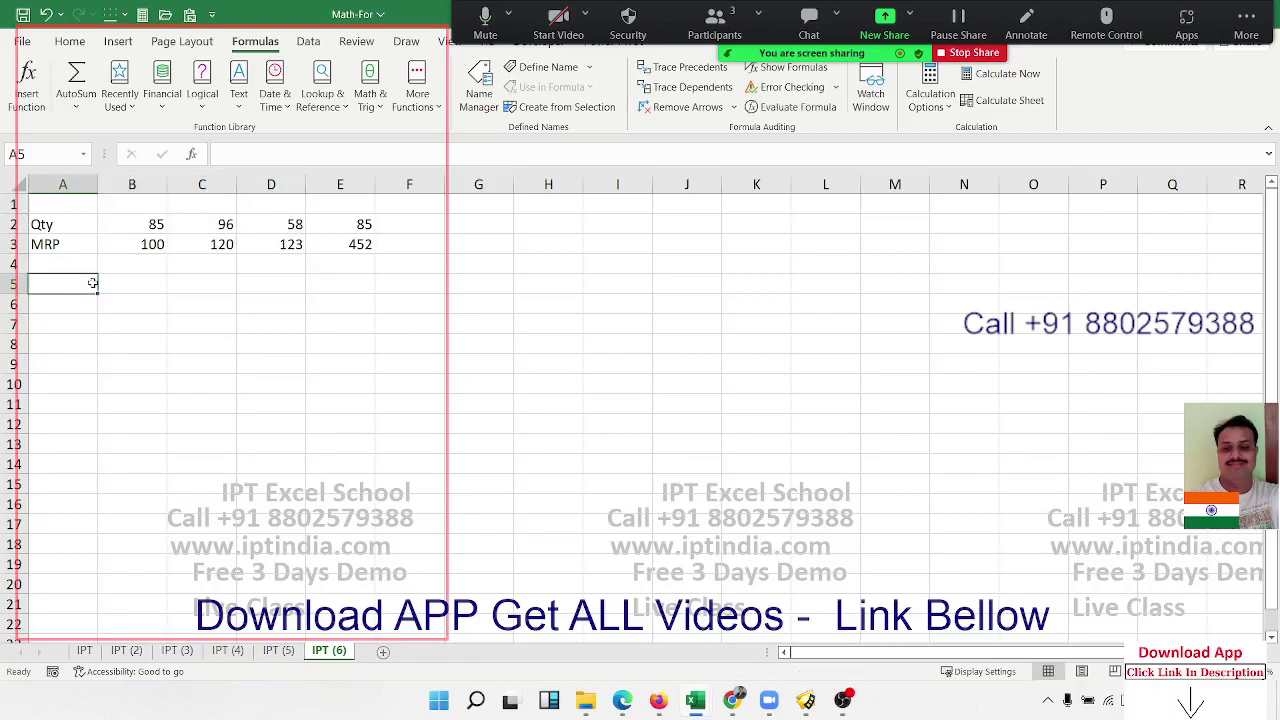
pyautogui.write('Total ')
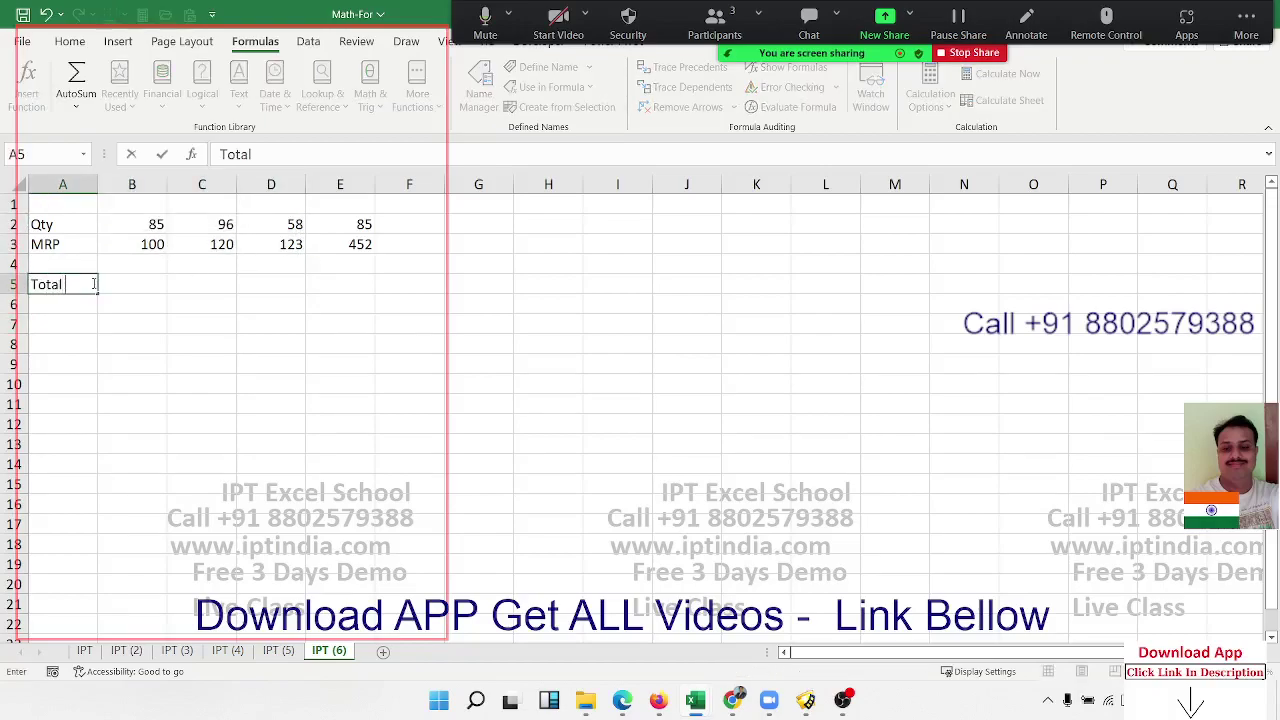
pyautogui.write('AMT')
# Try =B2*B3 in B4, fill it across to E4 with Ctrl+R, then clear row 4
pyautogui.click(152, 263)
pyautogui.write('=')
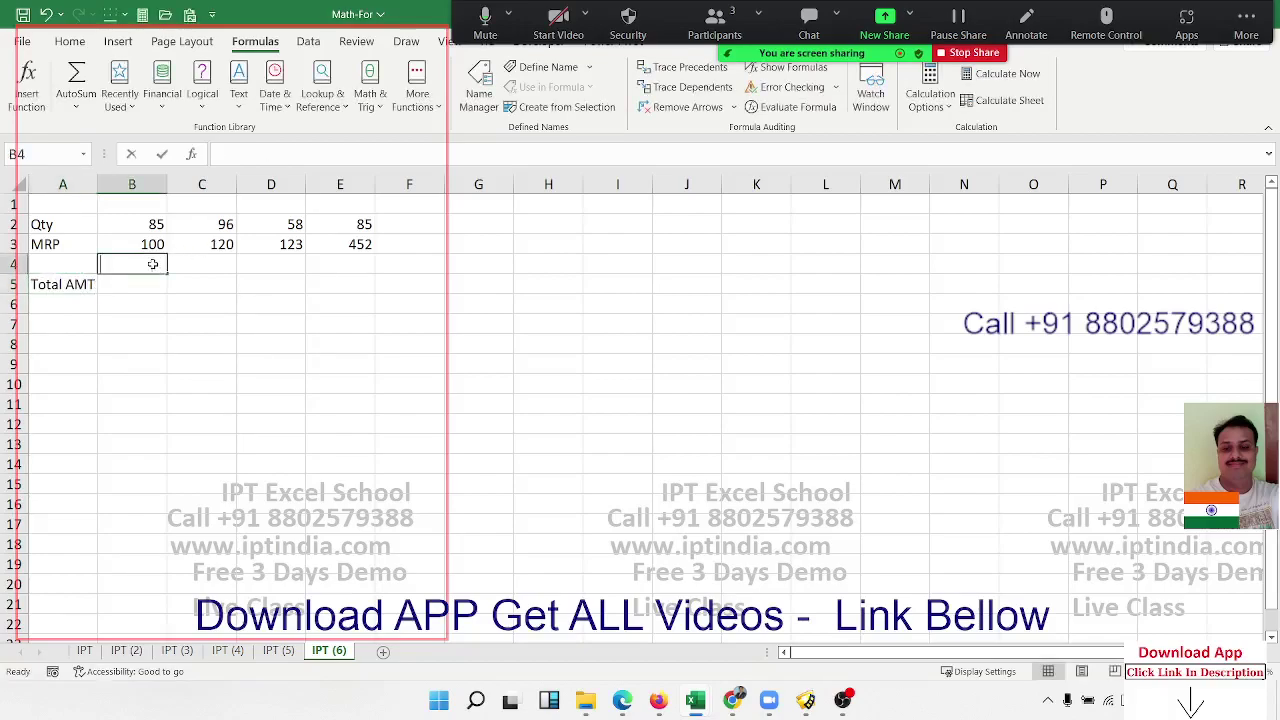
pyautogui.press('Up')
pyautogui.press('Up')
pyautogui.write('*')
pyautogui.press('Down')
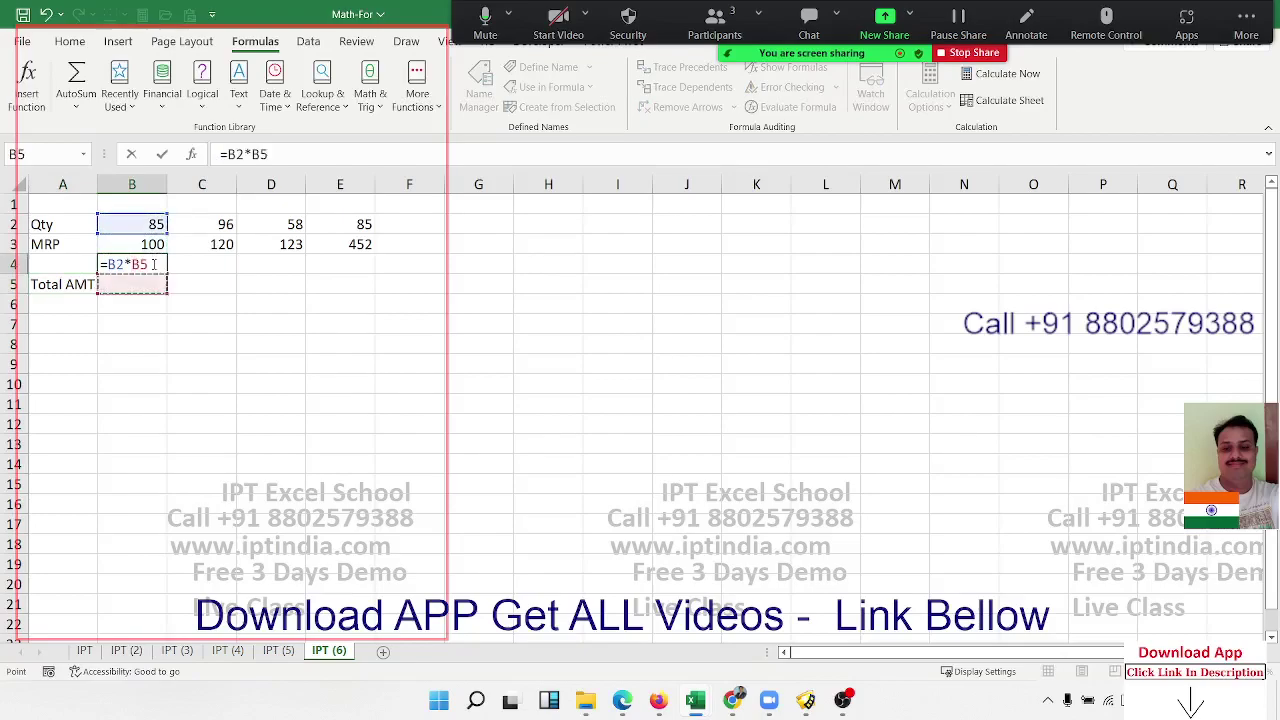
pyautogui.press('Up')
pyautogui.press('Up')
pyautogui.press('Return')
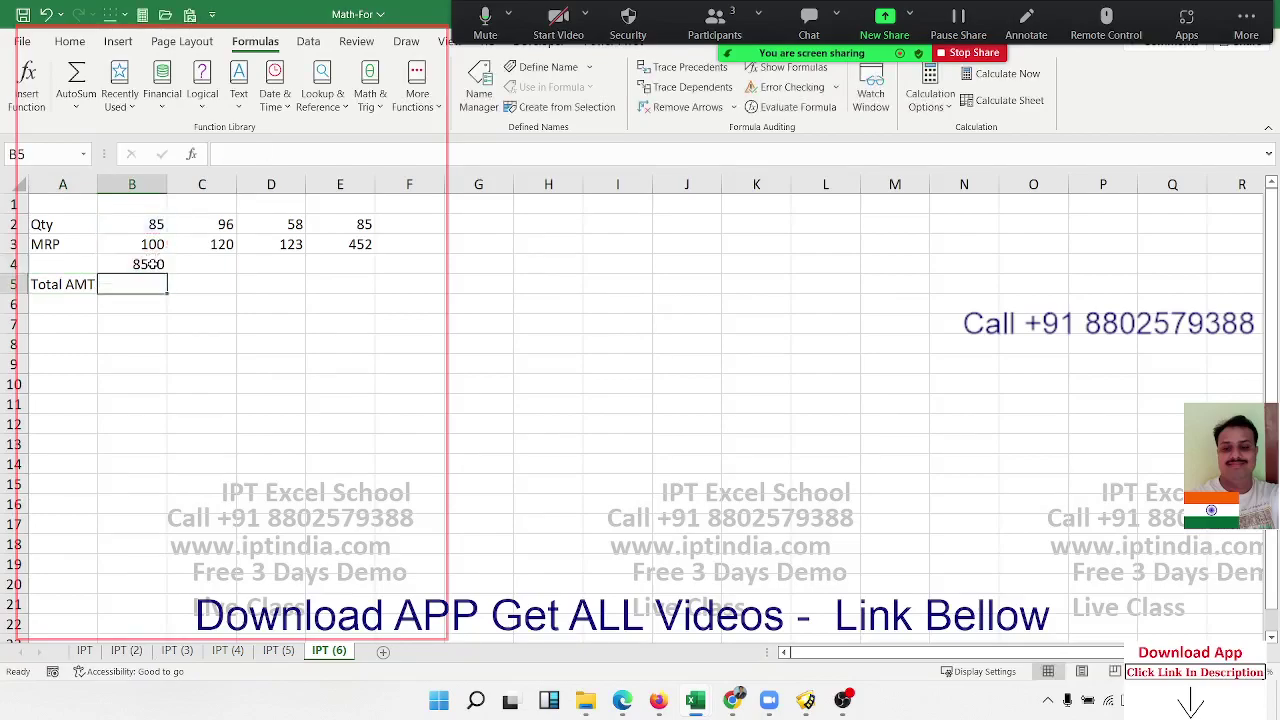
pyautogui.click(150, 264)
pyautogui.hotkey('shift', 'Right')
pyautogui.hotkey('shift', 'Right')
pyautogui.hotkey('shift', 'Right')
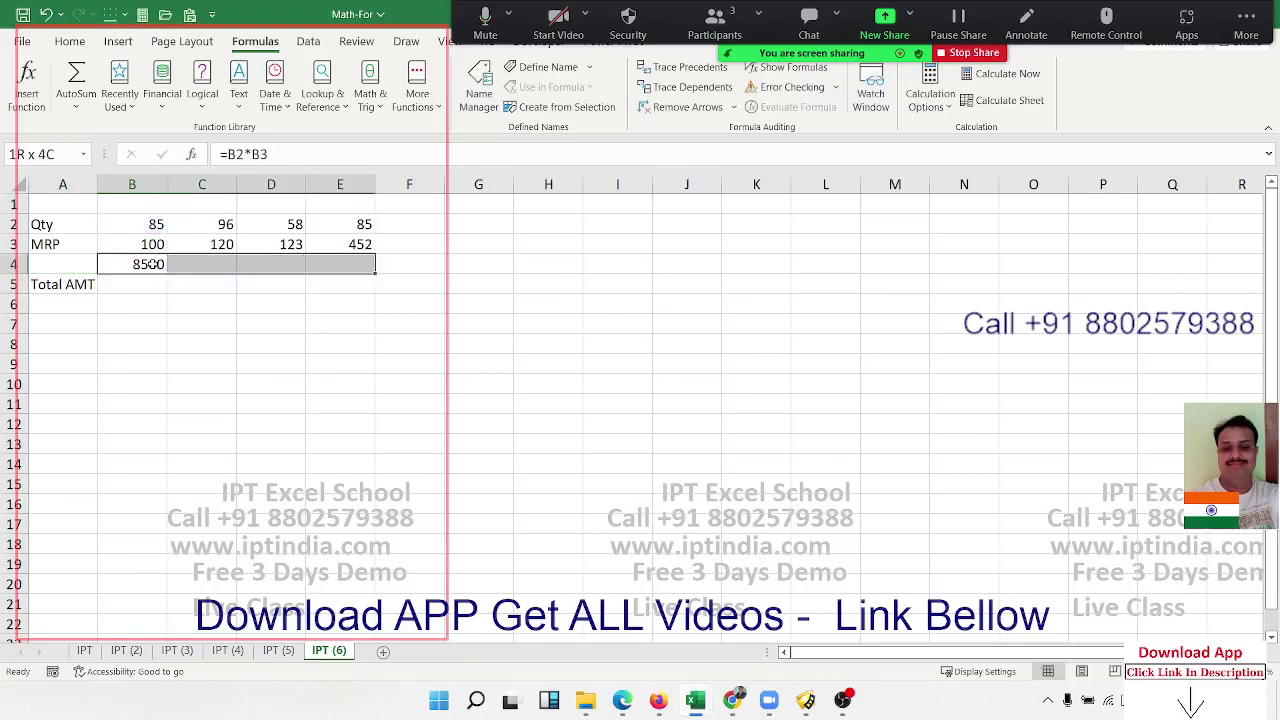
pyautogui.hotkey('ctrl', 'r')
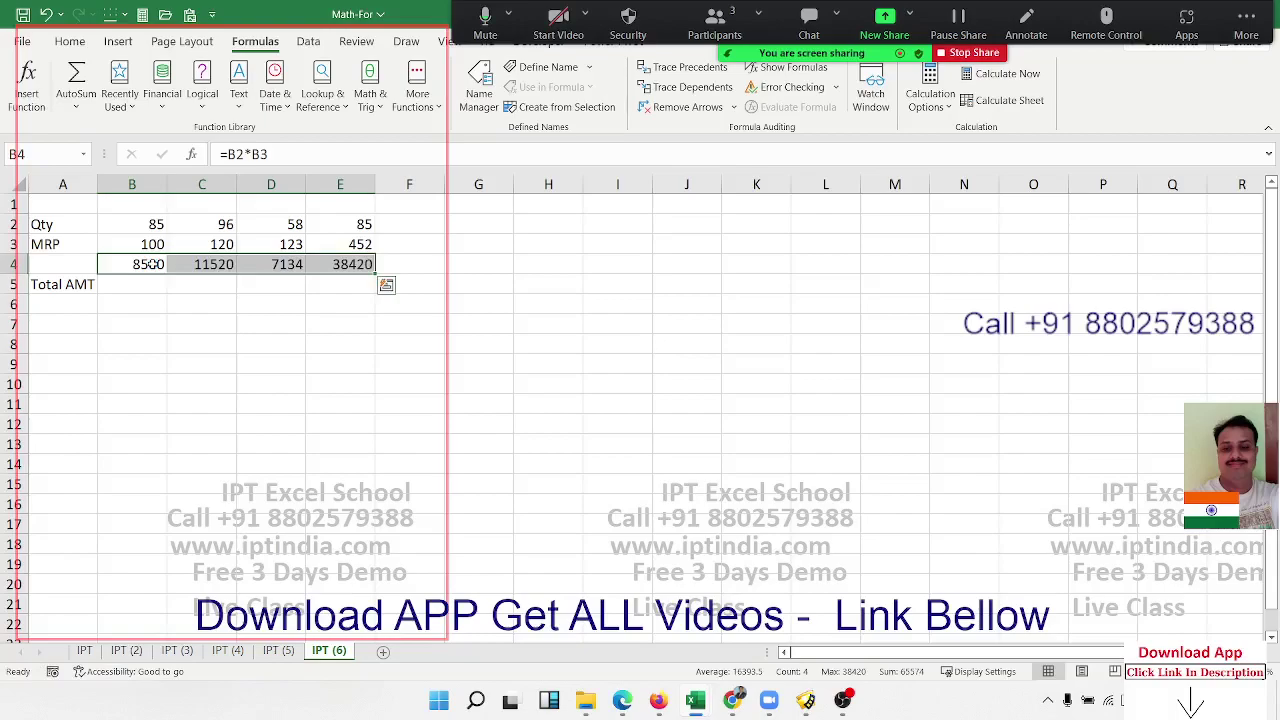
pyautogui.press('Delete')
pyautogui.press('Down')
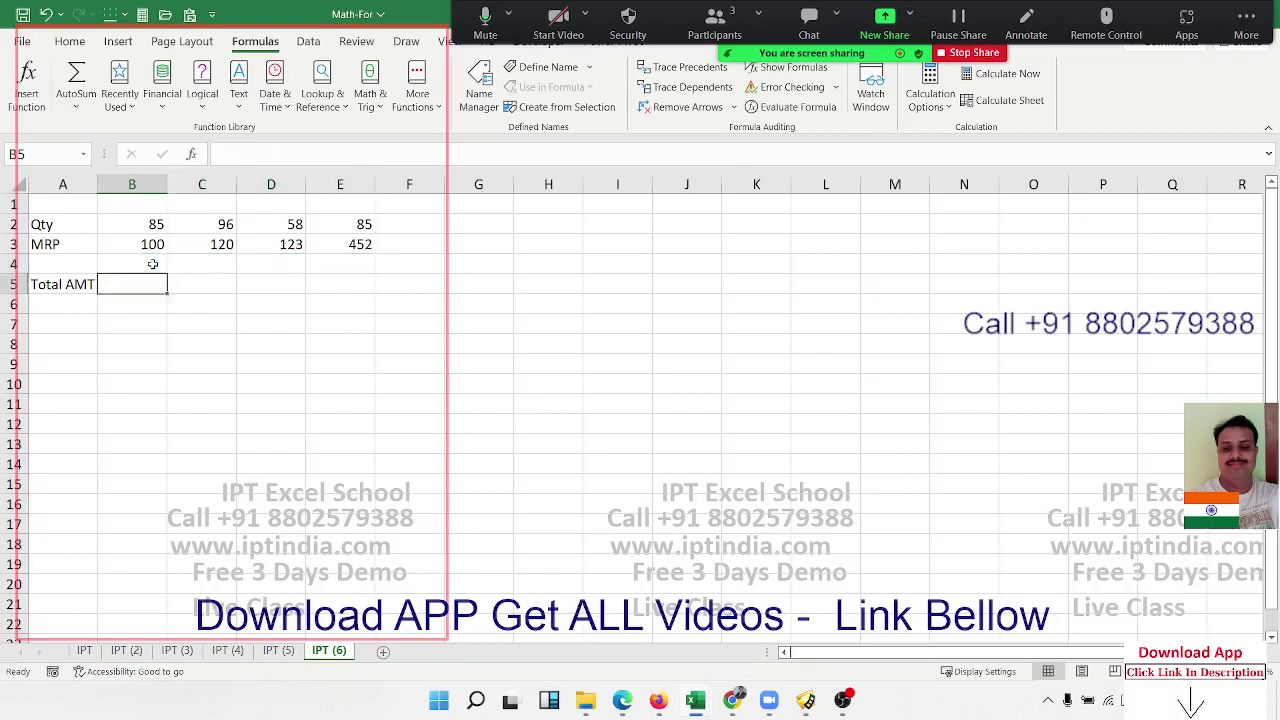
# Enter =SUMPRODUCT(B2:E2,B3:E3) in B5, giving a Total AMT of 65574
pyautogui.write('=')
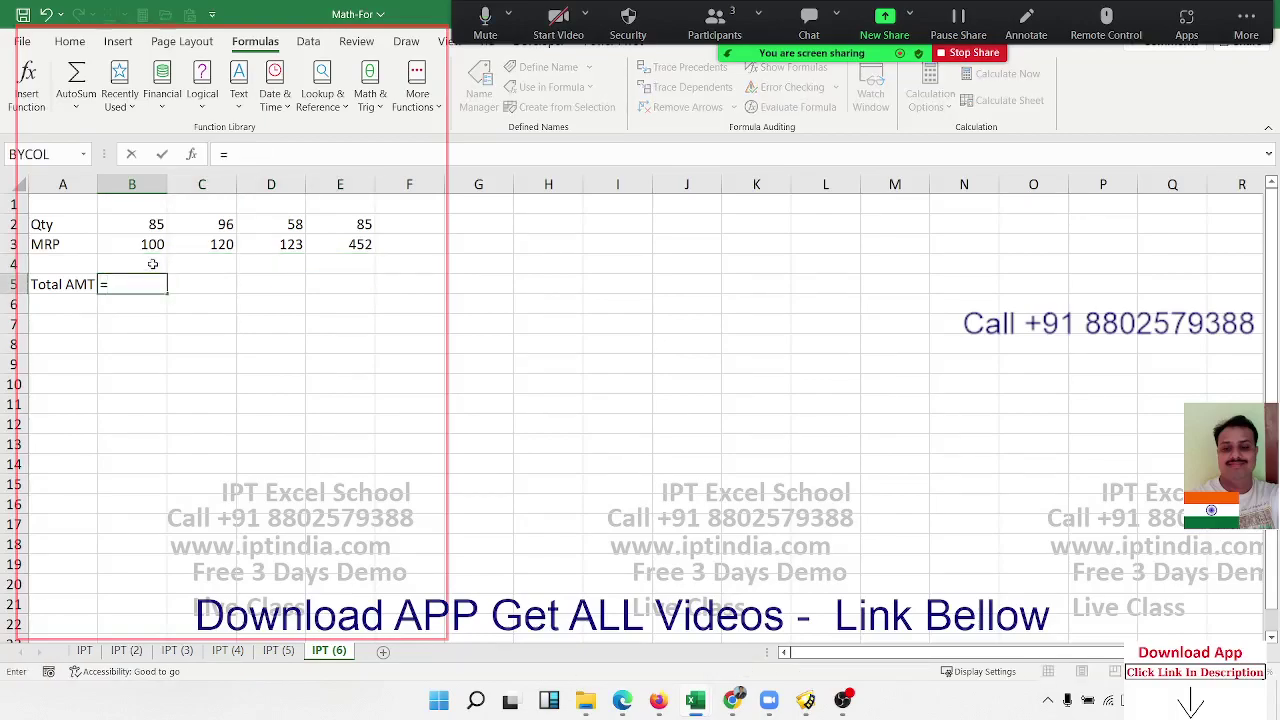
pyautogui.write('sum')
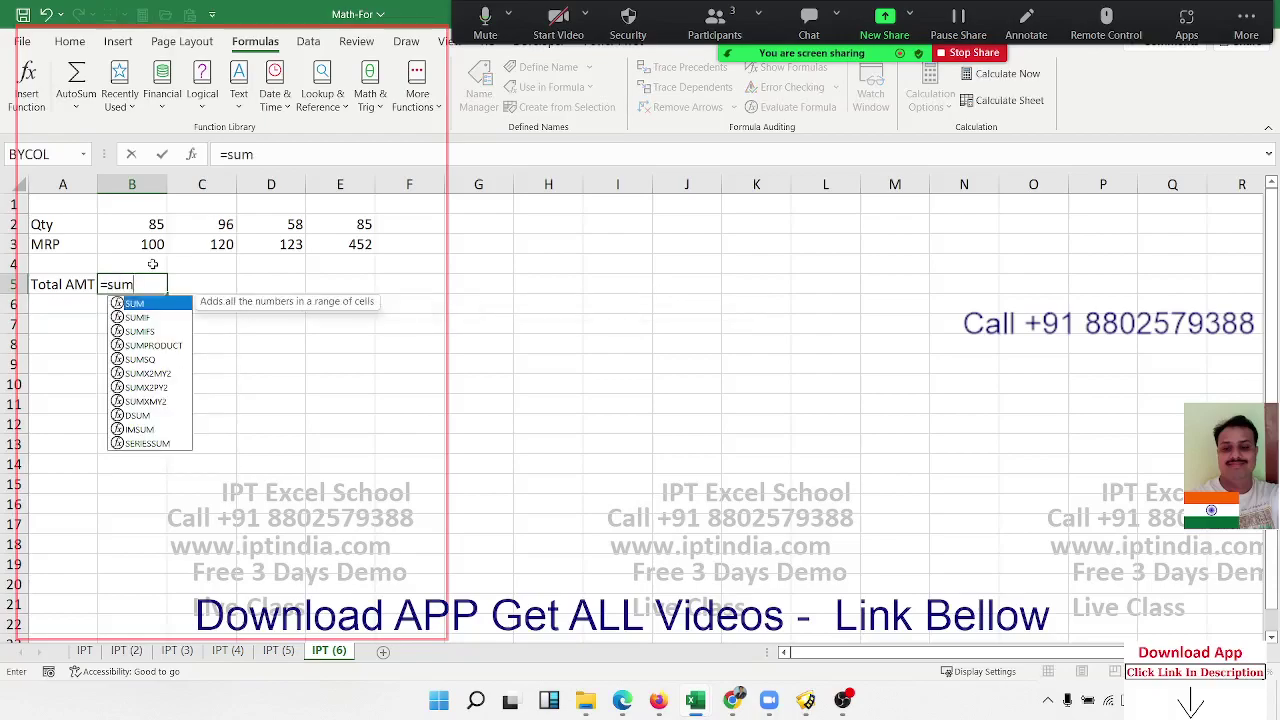
pyautogui.press('Down')
pyautogui.press('Down')
pyautogui.press('Down')
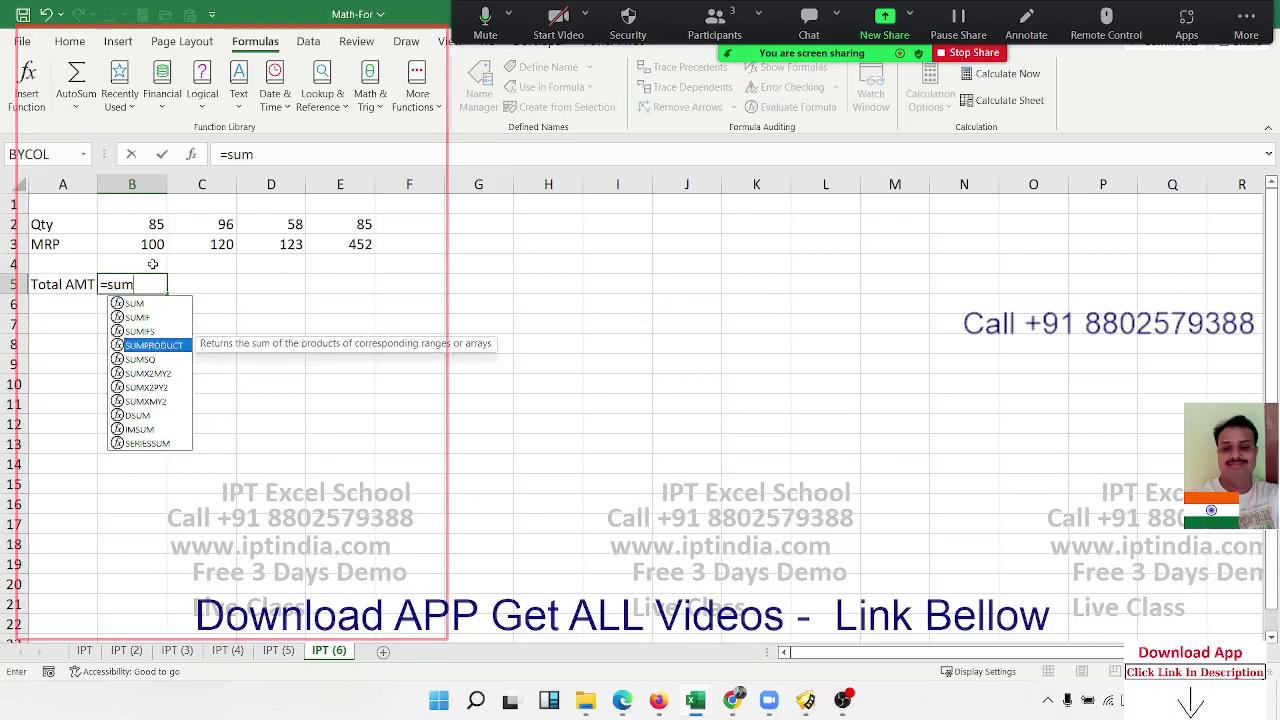
pyautogui.press('Tab')
pyautogui.moveTo(134, 220); pyautogui.dragTo(369, 225)
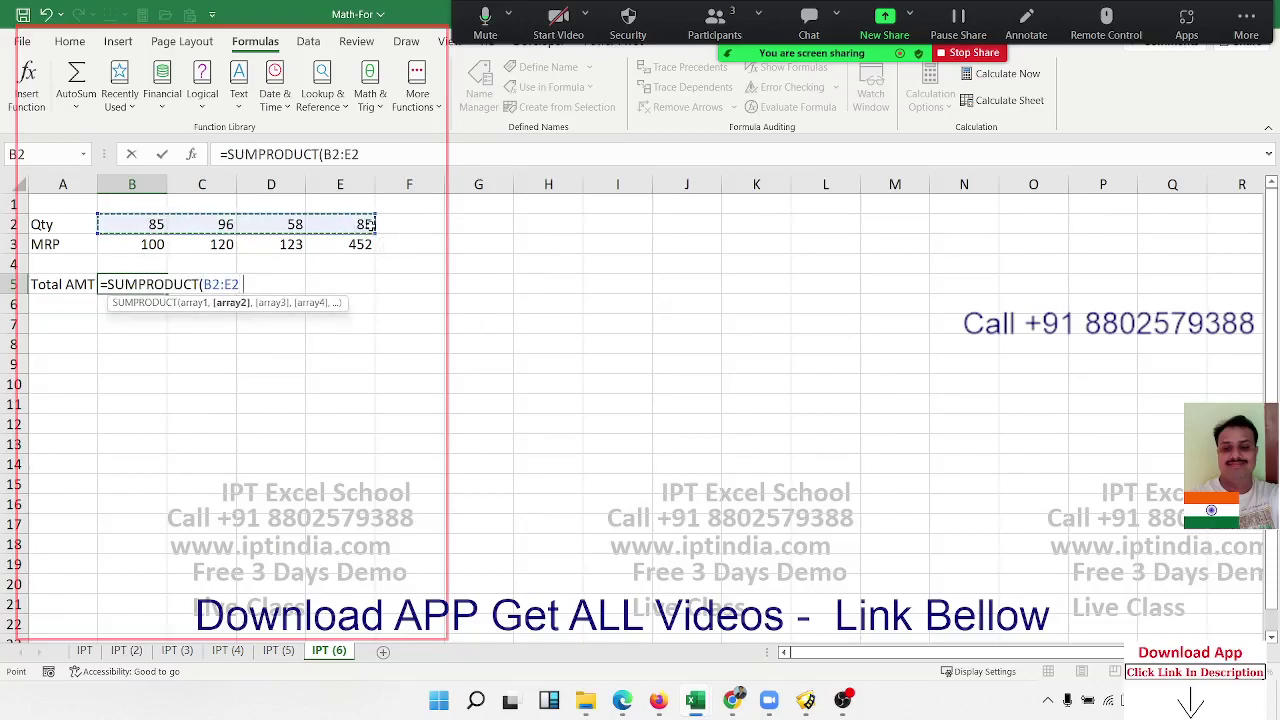
pyautogui.write(',')
pyautogui.moveTo(145, 244); pyautogui.dragTo(337, 248)
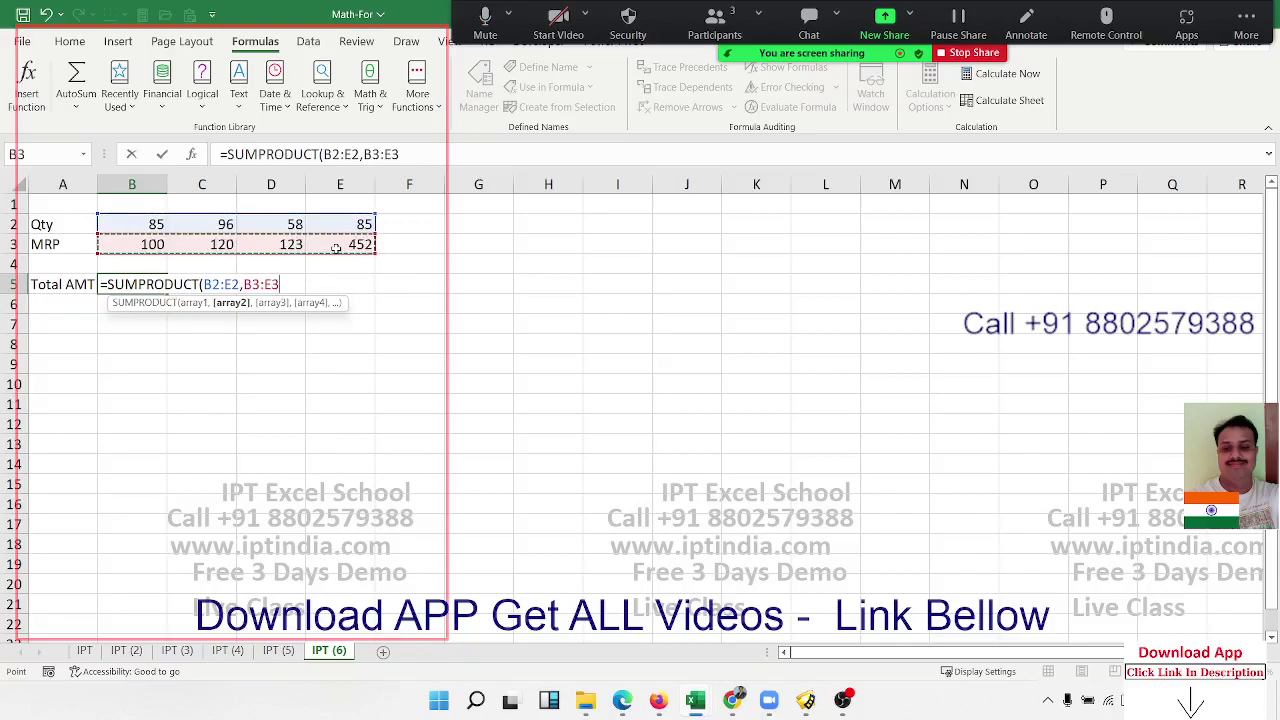
pyautogui.write(')')
pyautogui.press('Return')
pyautogui.click(142, 289)
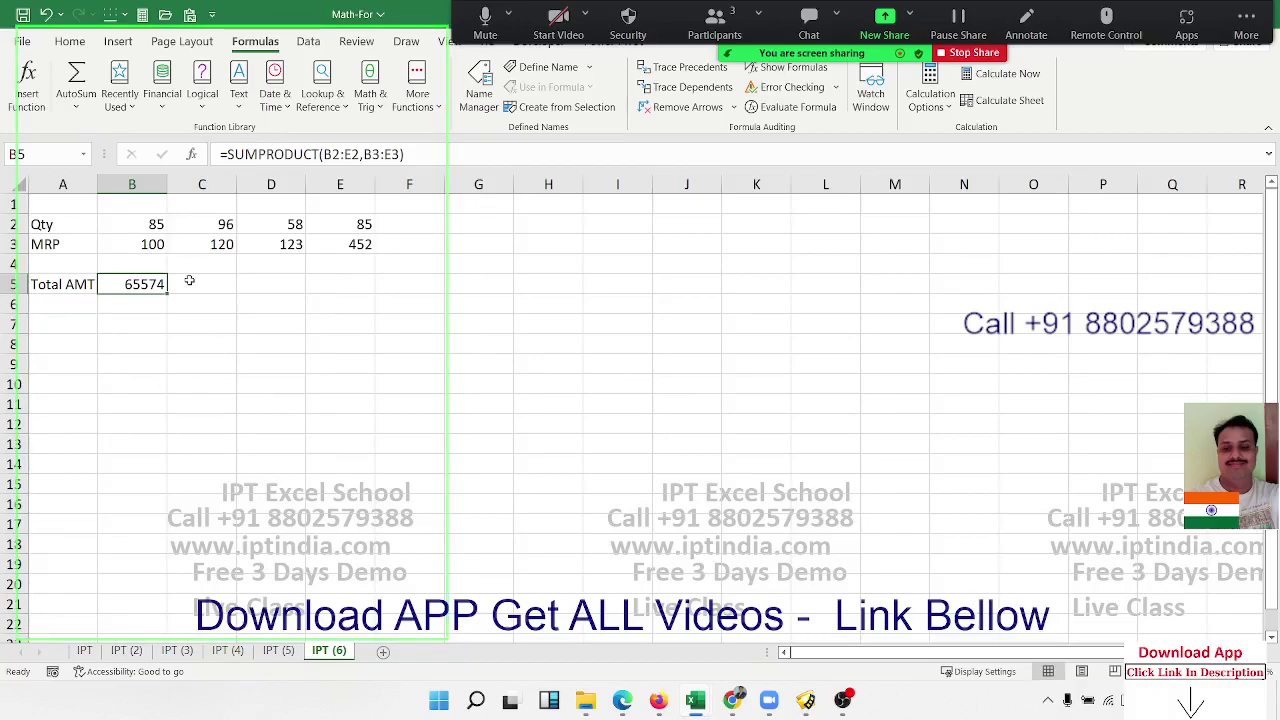
pyautogui.click(208, 408)
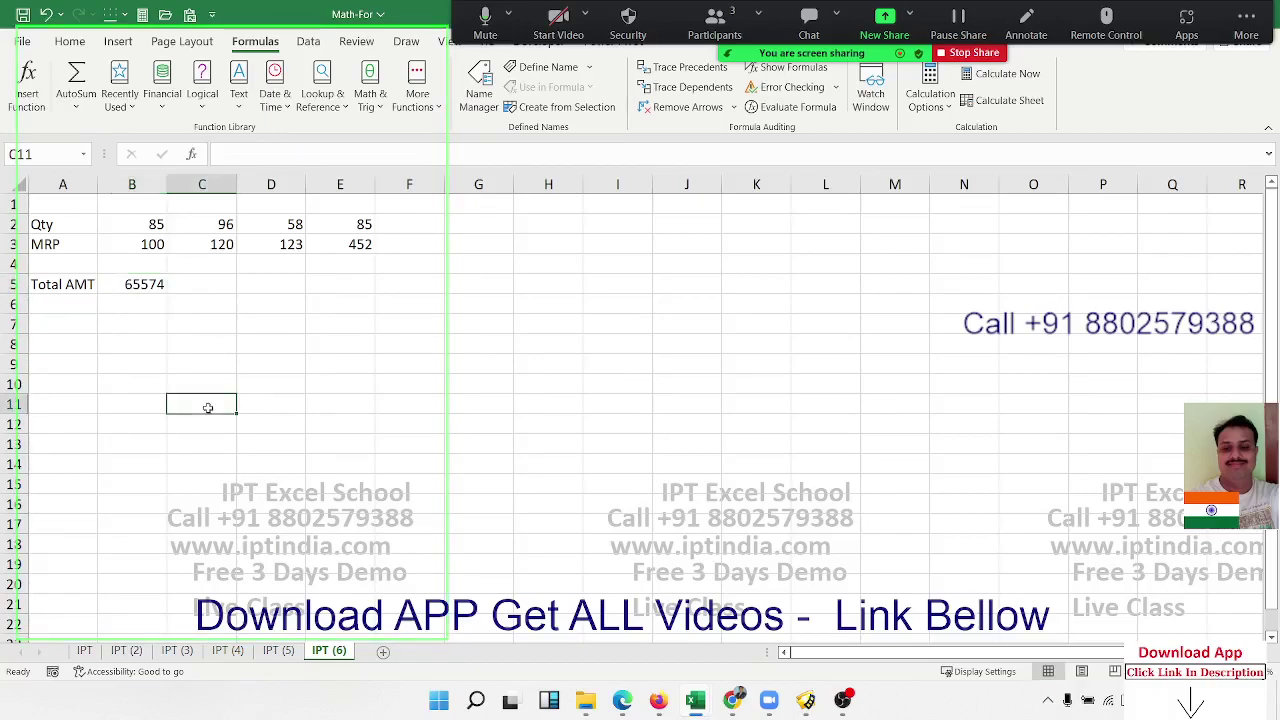